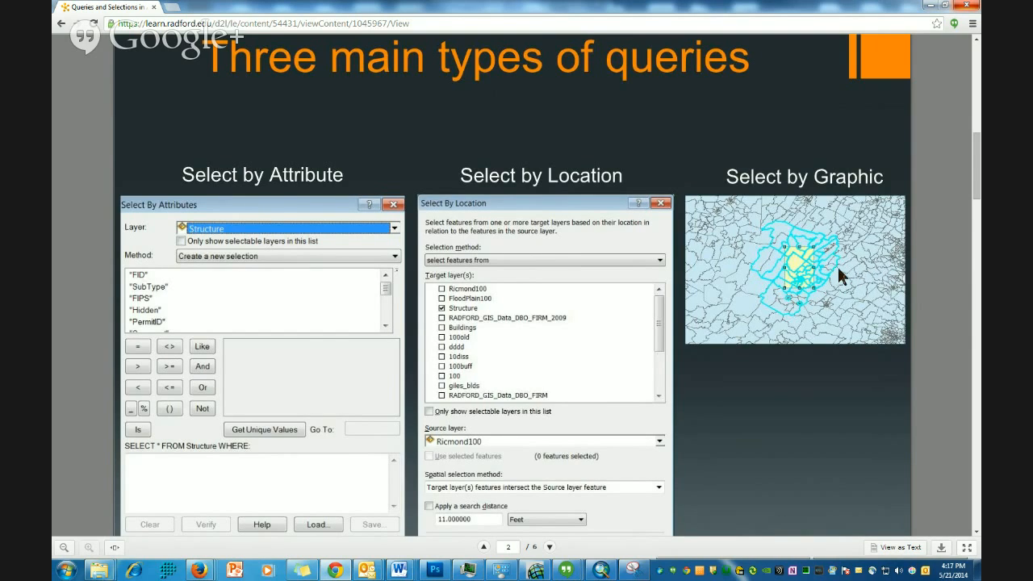
- Switch to ArcMap, open the Catalog and add the counties layer from the Midterm folder to the map
click(602, 570)
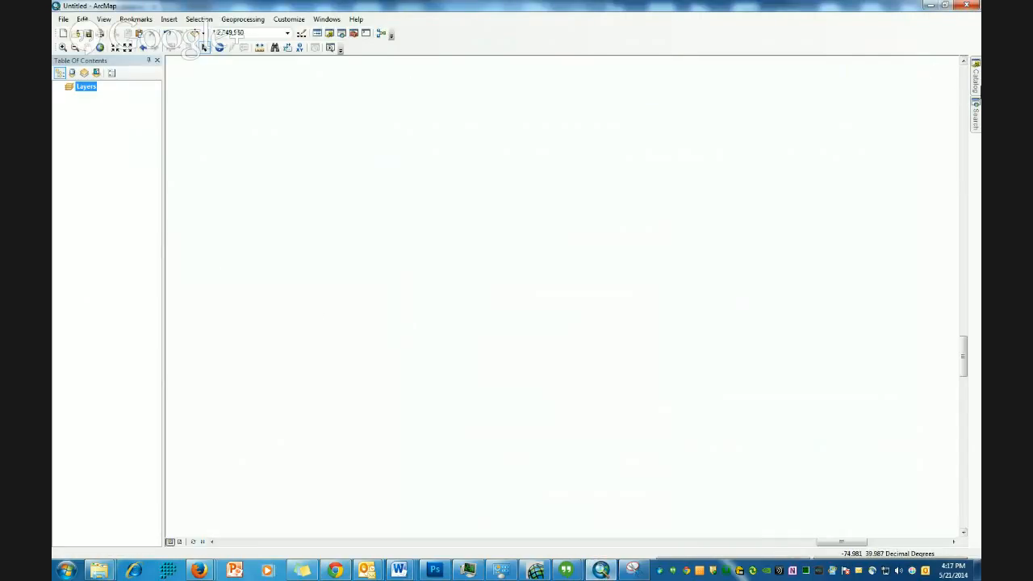
click(976, 87)
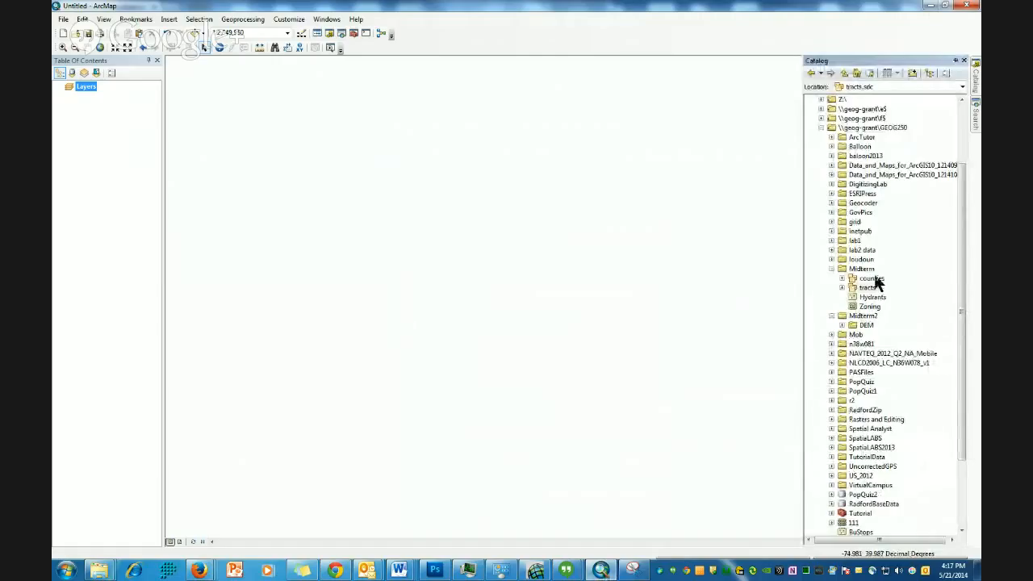
drag(872, 278, 379, 207)
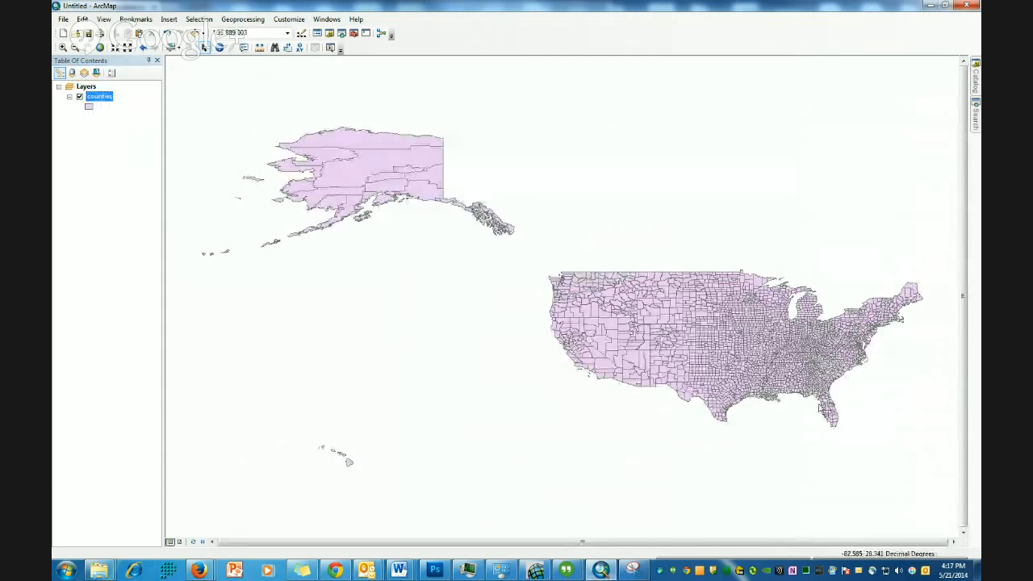
- Add the tracts layer from the Midterm folder in the Catalog to the map
drag(775, 353, 873, 419)
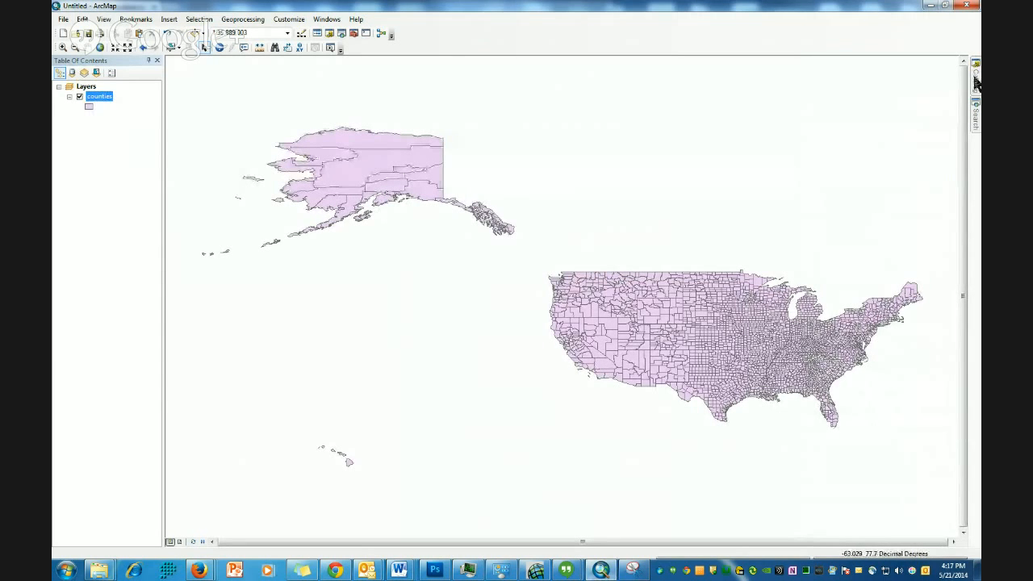
mouse_move(976, 77)
drag(867, 288, 636, 310)
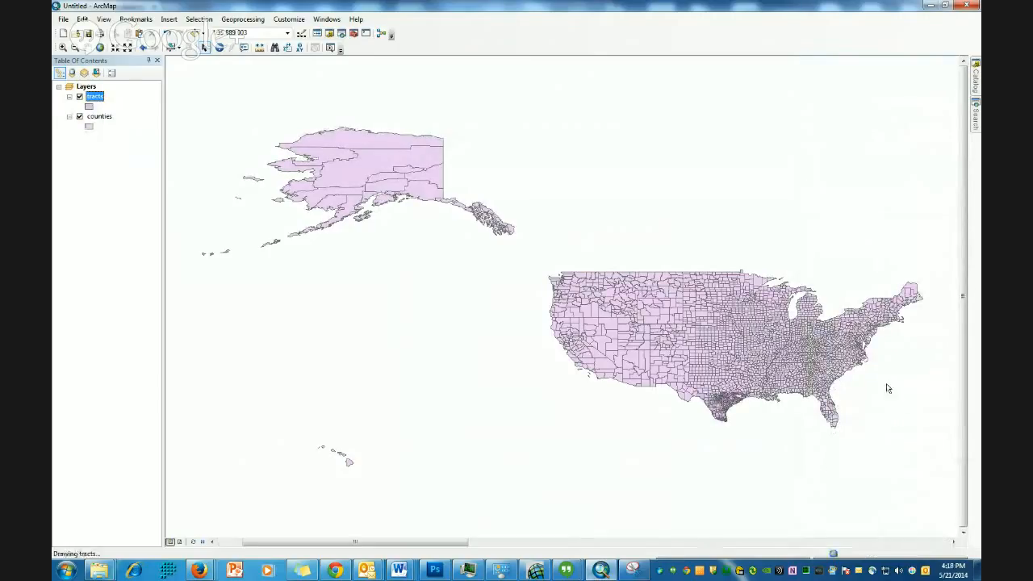
- Open the tracts layer's attribute table over the eastern United States and enlarge the table window
click(62, 47)
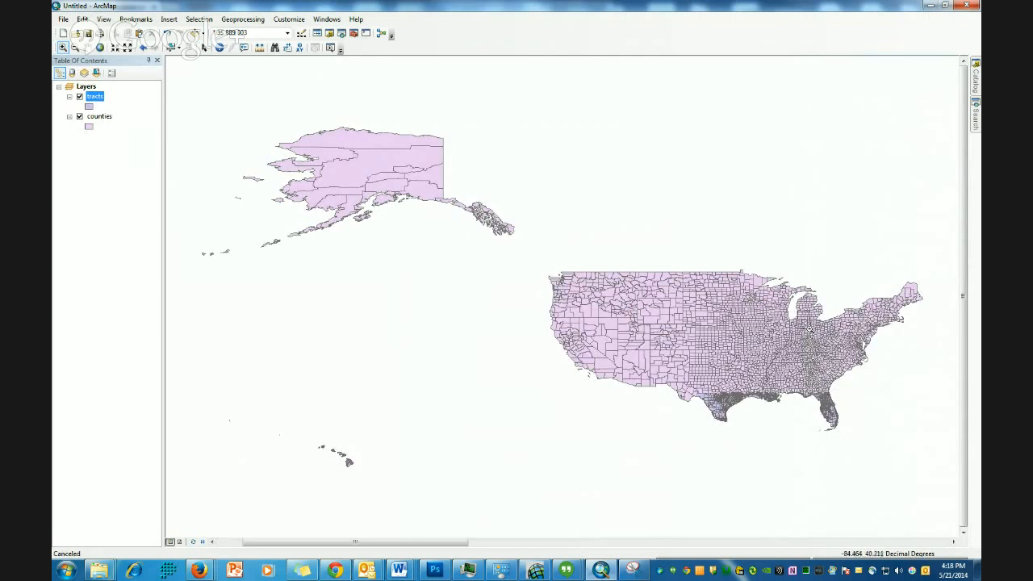
drag(796, 311, 886, 420)
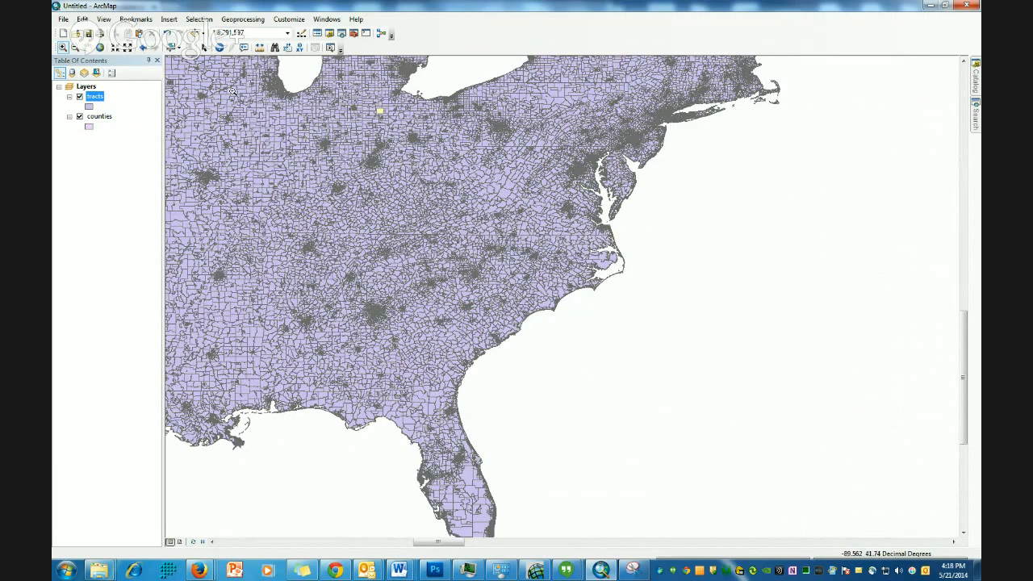
right_click(95, 98)
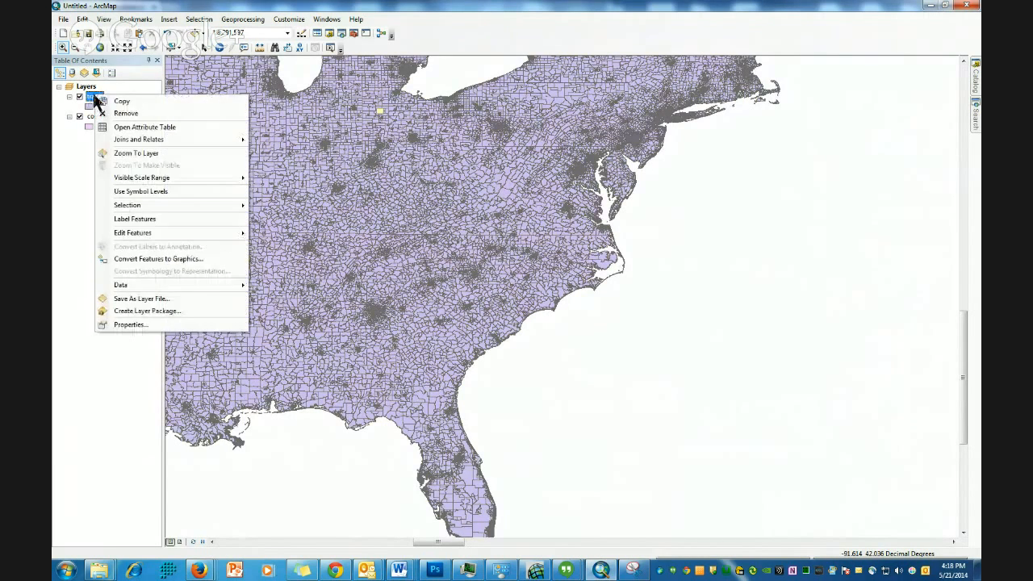
click(145, 128)
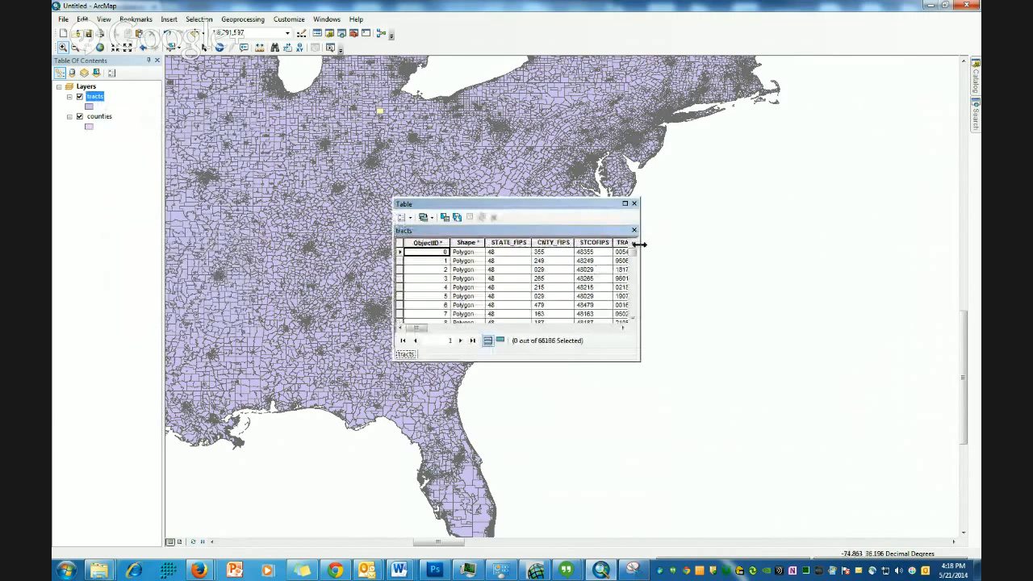
drag(639, 243, 904, 258)
drag(753, 201, 572, 108)
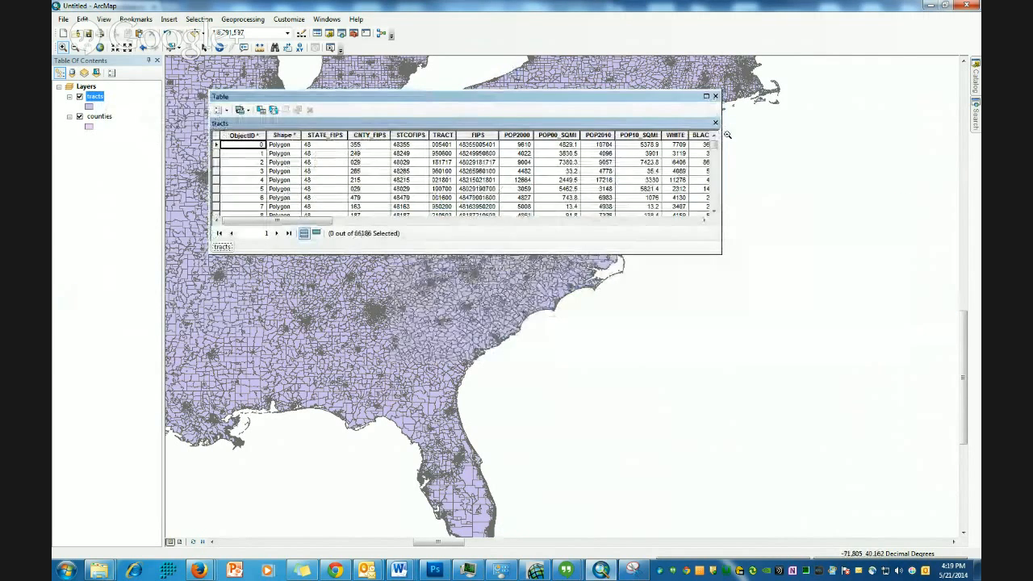
drag(721, 142, 887, 148)
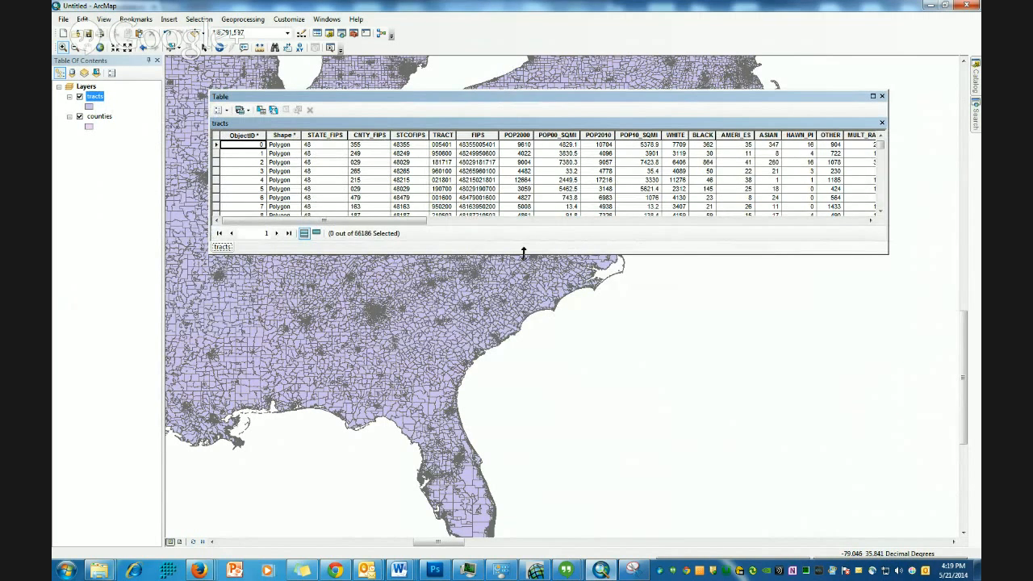
drag(523, 254, 524, 398)
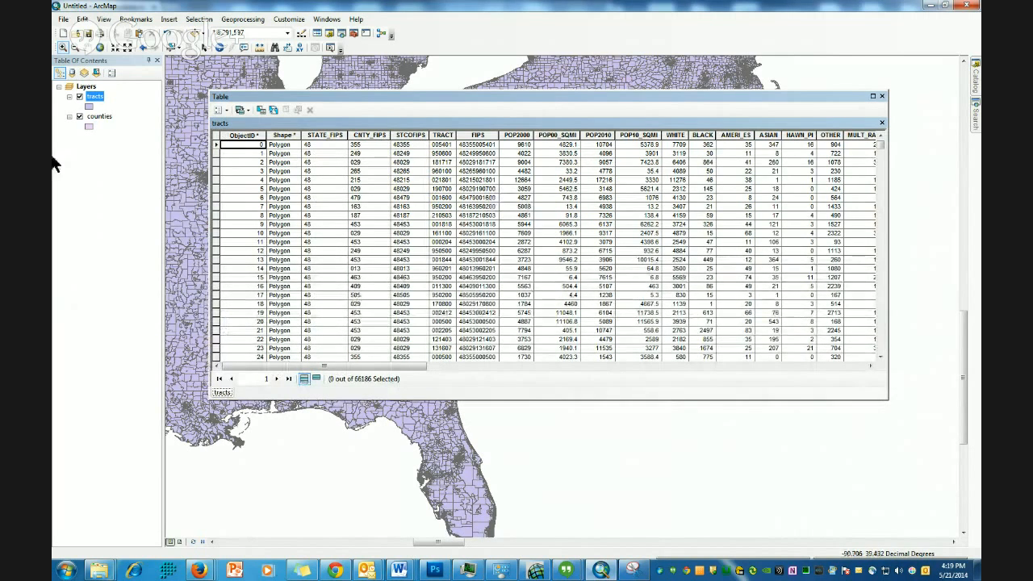
- Open the counties attribute table and arrange it side by side with the tracts table
right_click(99, 117)
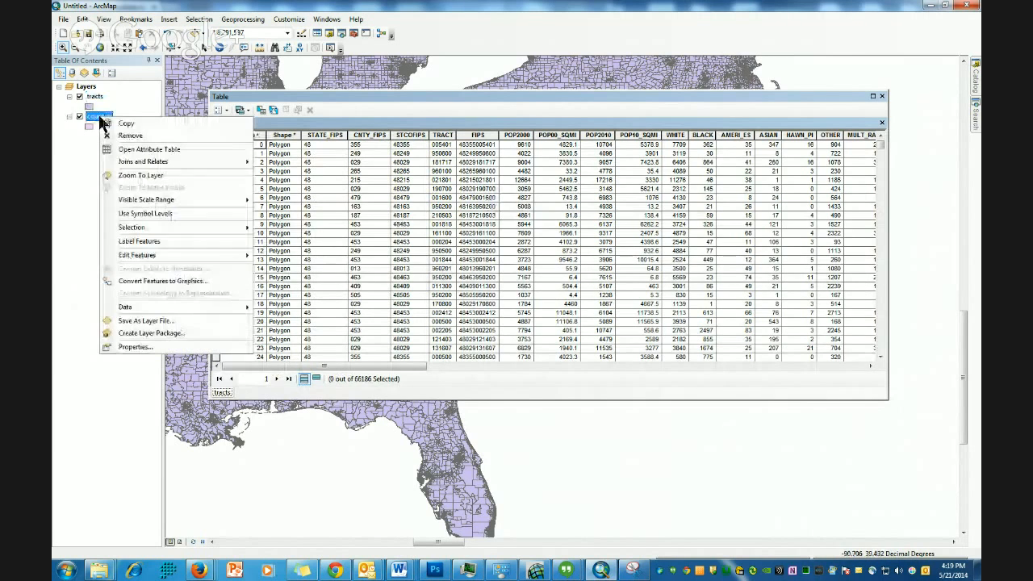
click(133, 149)
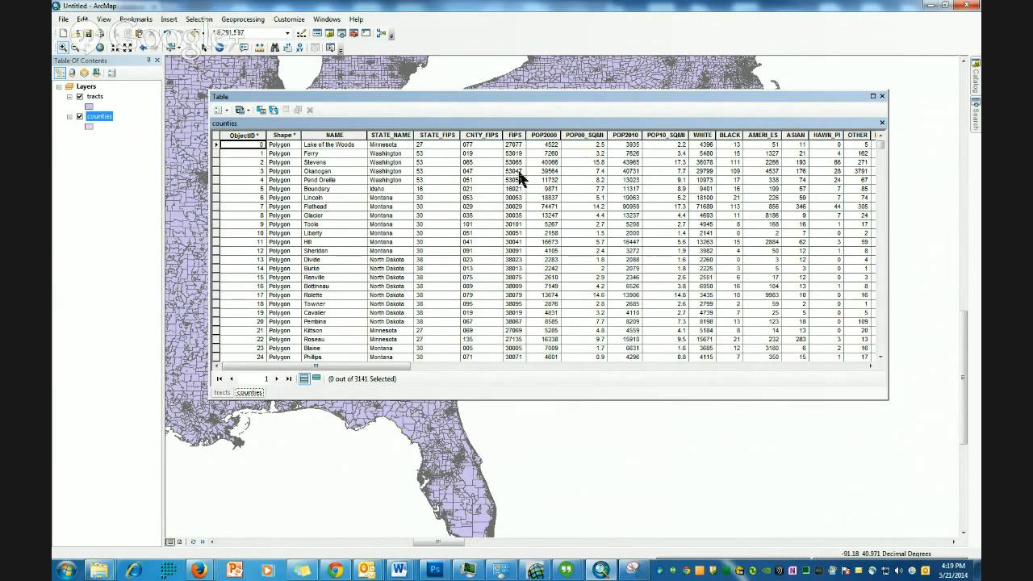
click(220, 393)
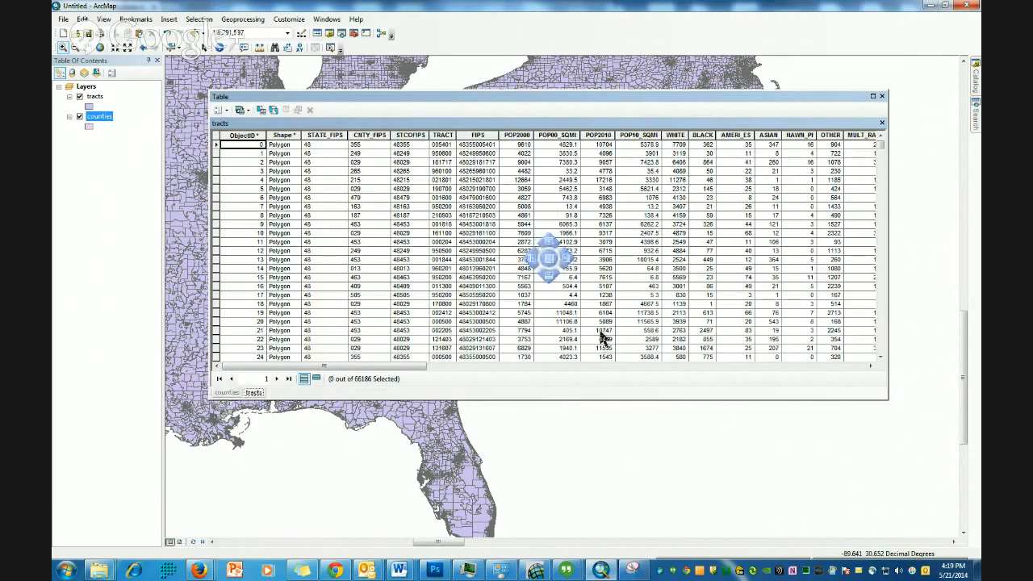
drag(579, 259, 569, 259)
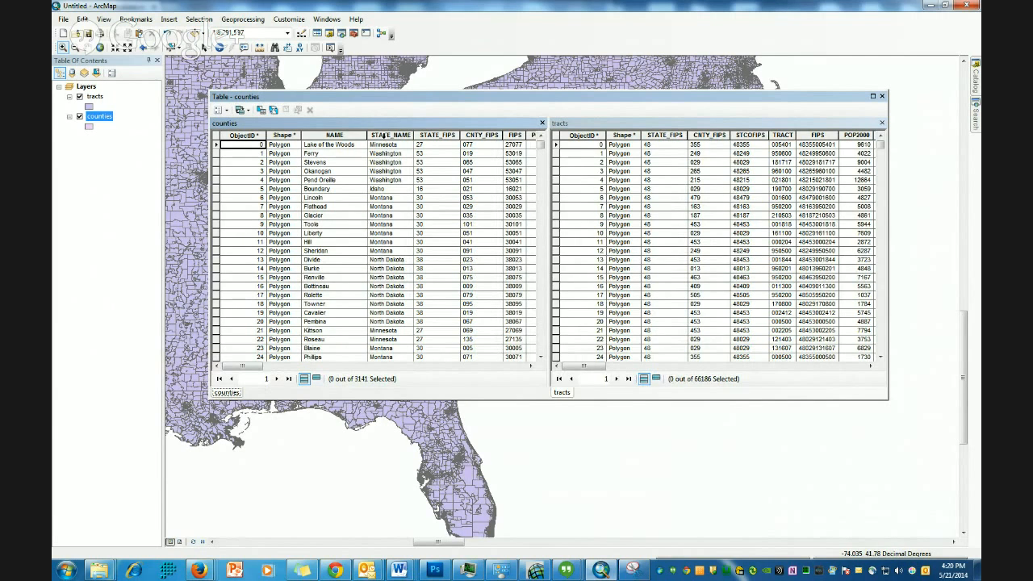
- Sort the counties table by STATE_NAME ascending and browse to the Virginia records' STATE_FIPS values
click(385, 135)
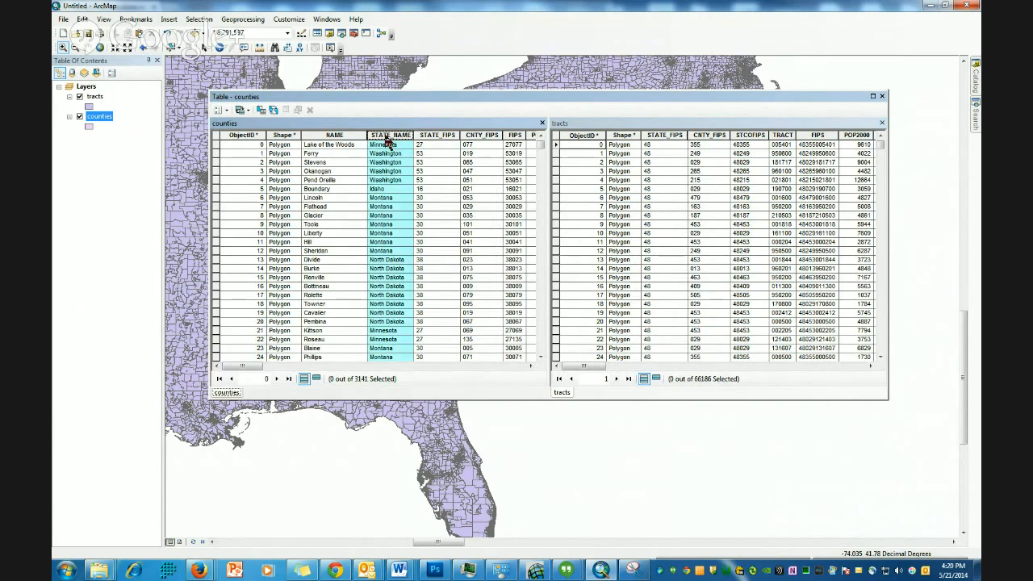
right_click(386, 139)
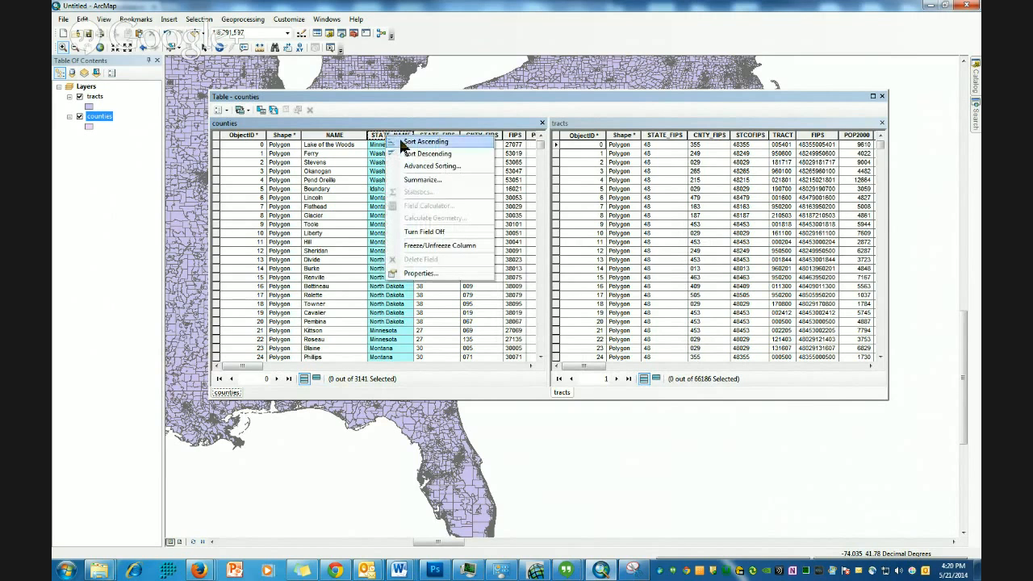
click(406, 143)
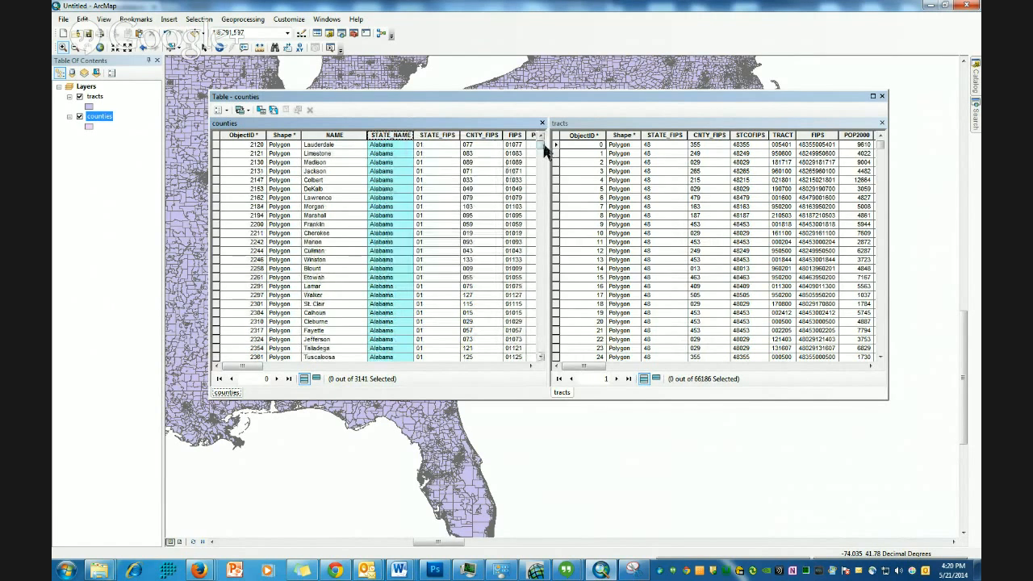
drag(544, 150, 556, 339)
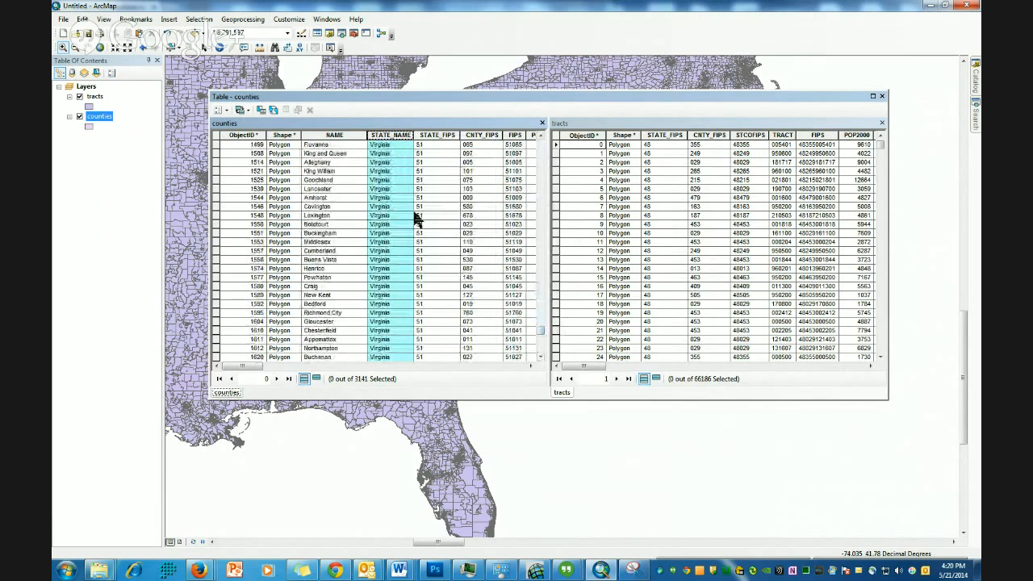
scroll(416, 216, up, 6)
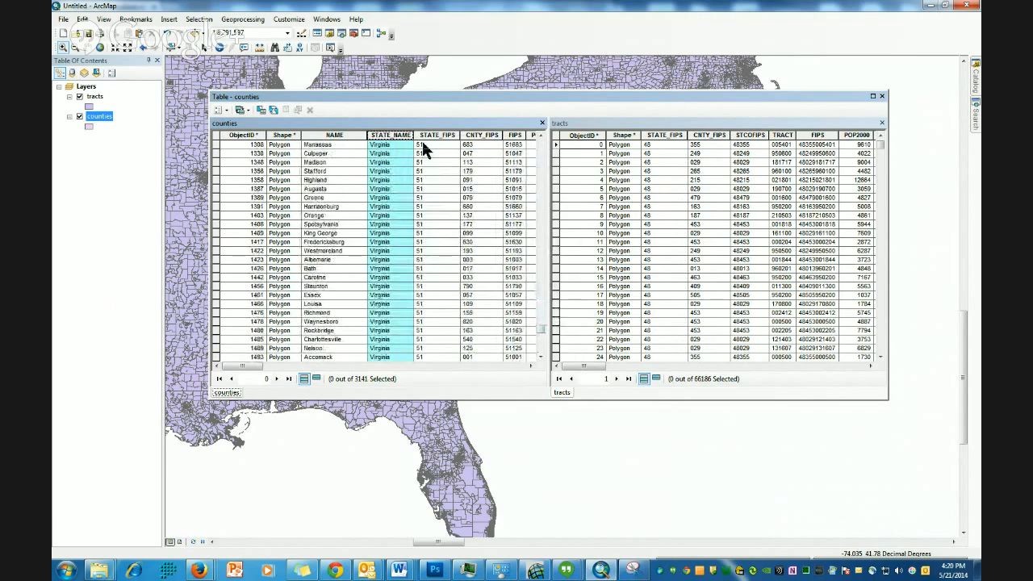
click(421, 146)
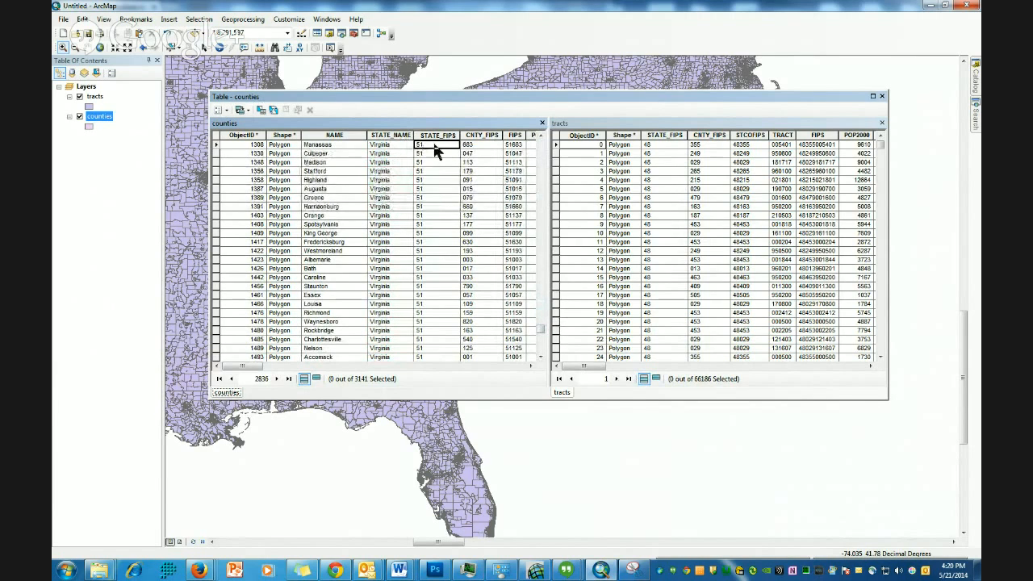
- Inspect the STATE_FIPS field of the tracts table, then close the table window
click(663, 134)
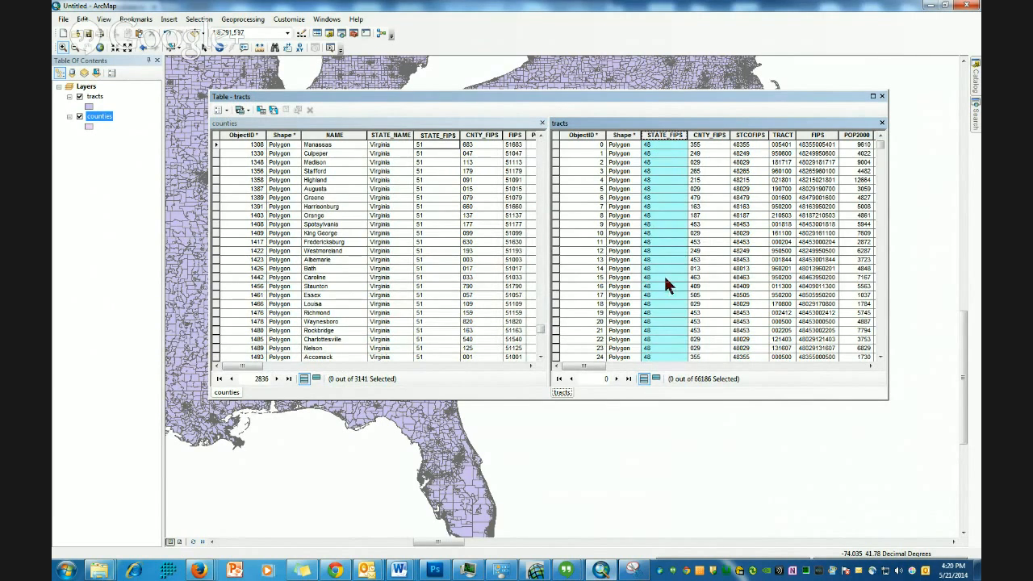
click(884, 97)
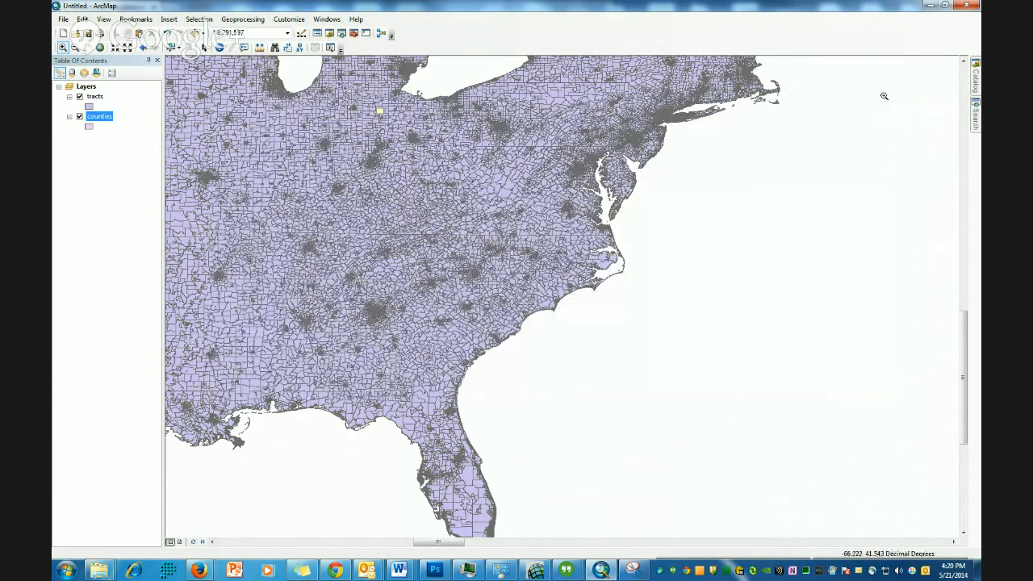
- Open Select By Attributes for the tracts layer using the Create a new selection method
click(198, 19)
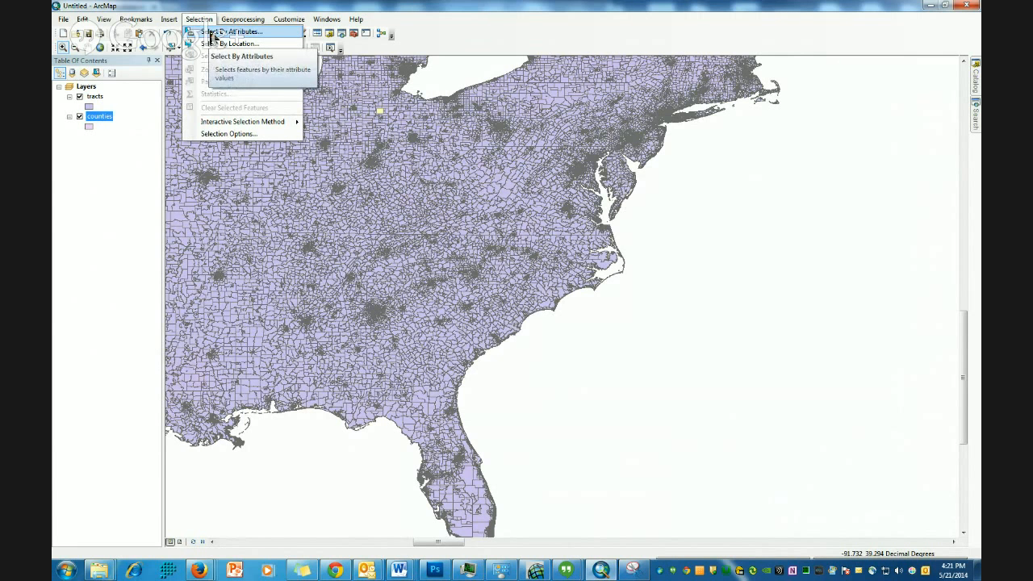
click(210, 32)
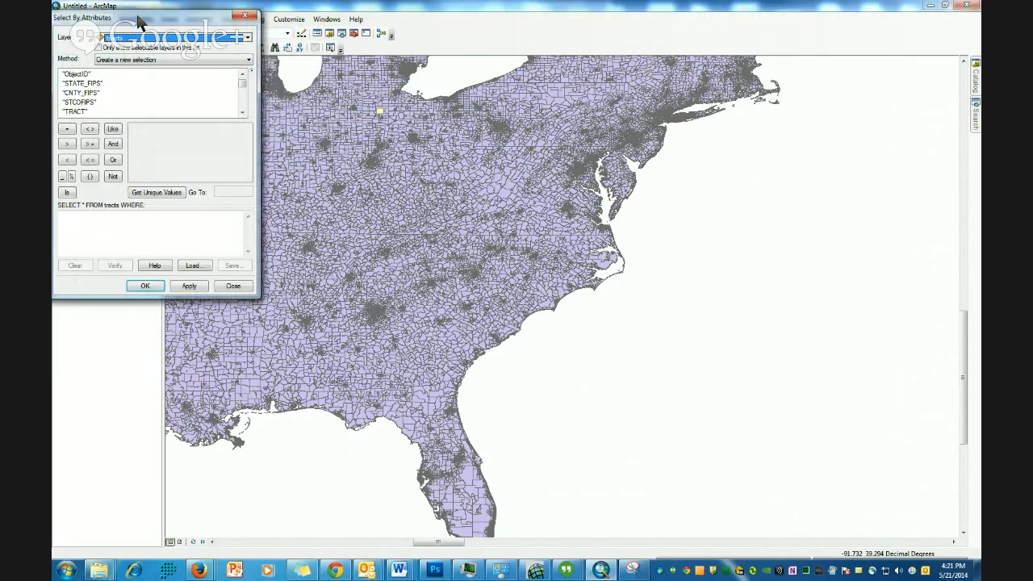
drag(138, 16, 301, 91)
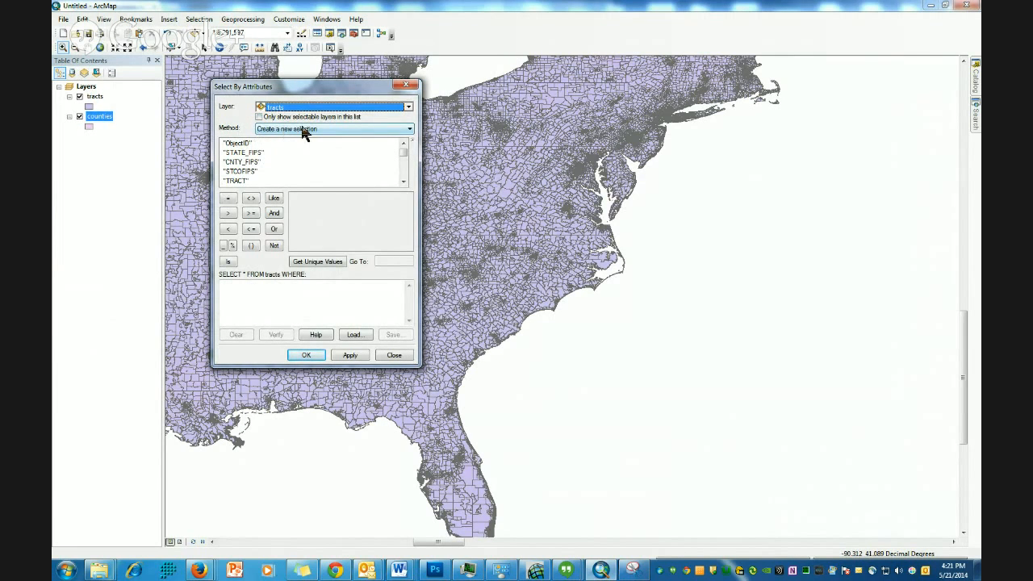
click(410, 131)
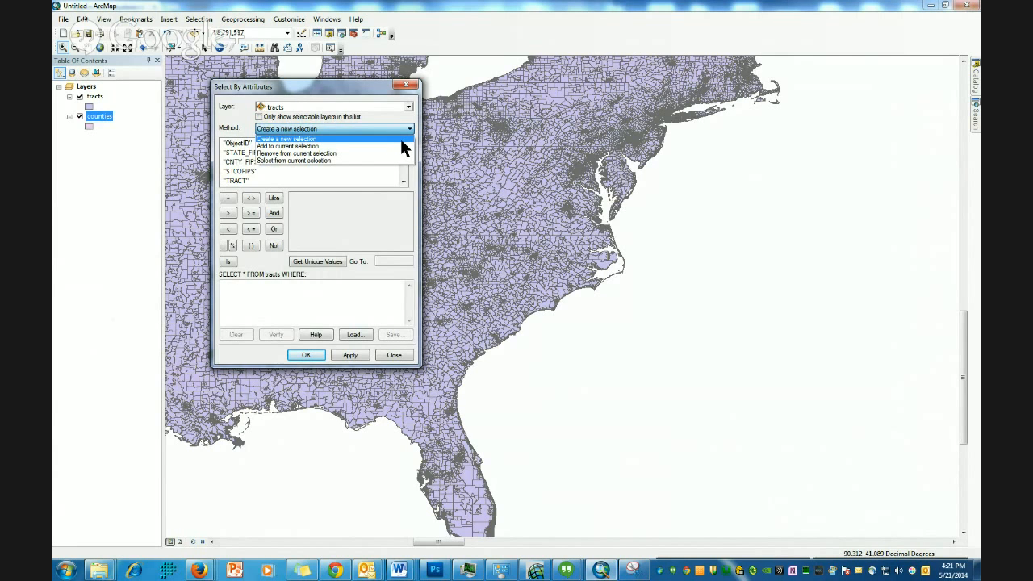
click(234, 112)
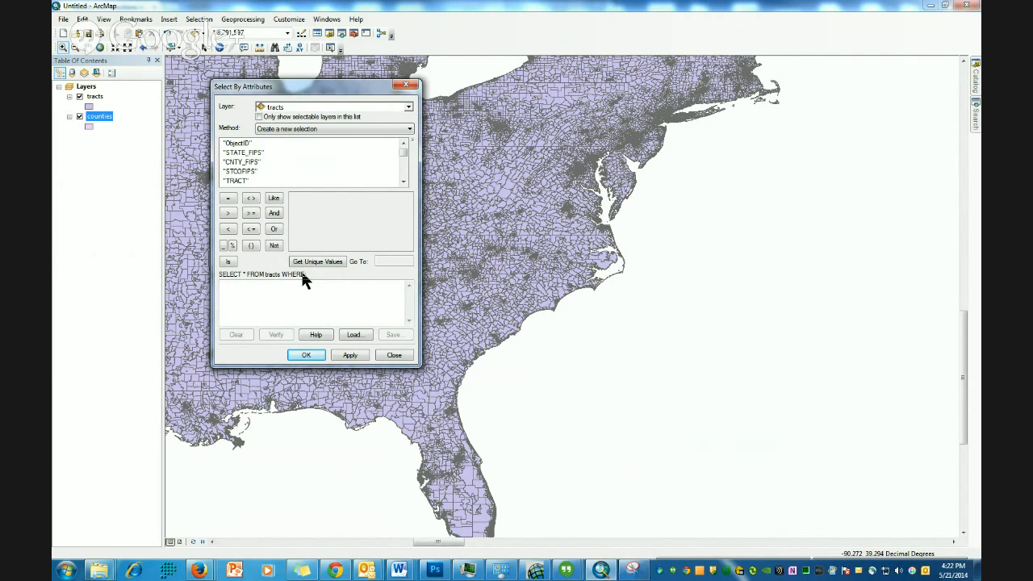
- Build the query "STATE_FIPS" = '51' from the field list, the equals operator and the field's unique values
click(402, 182)
click(402, 143)
double_click(242, 154)
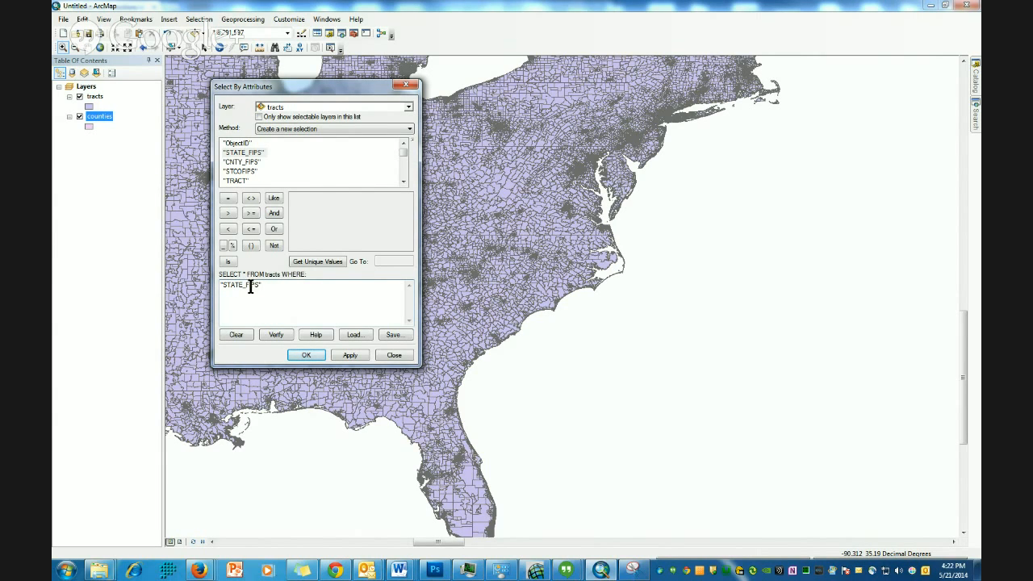
click(229, 199)
click(330, 266)
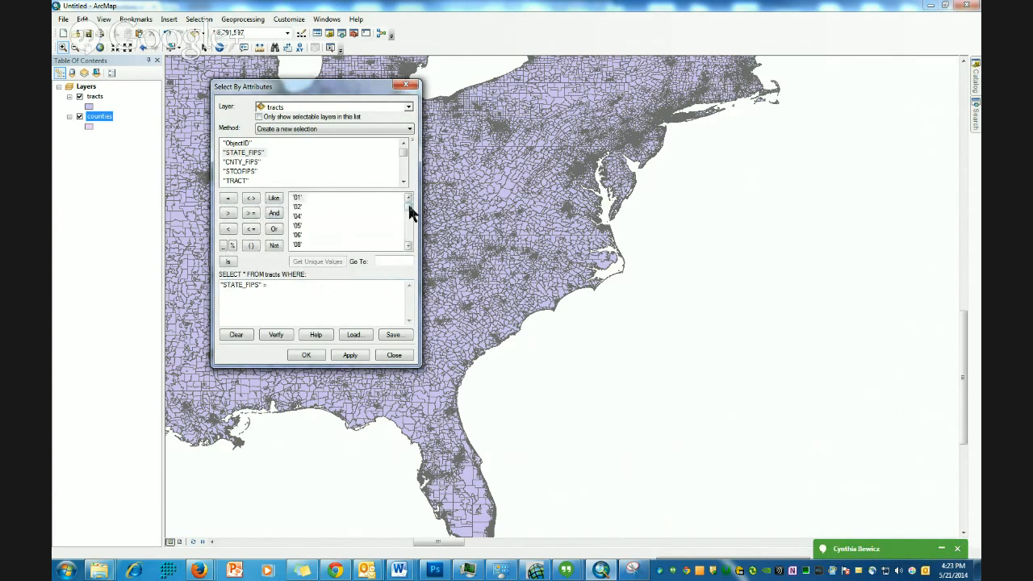
drag(410, 212, 410, 243)
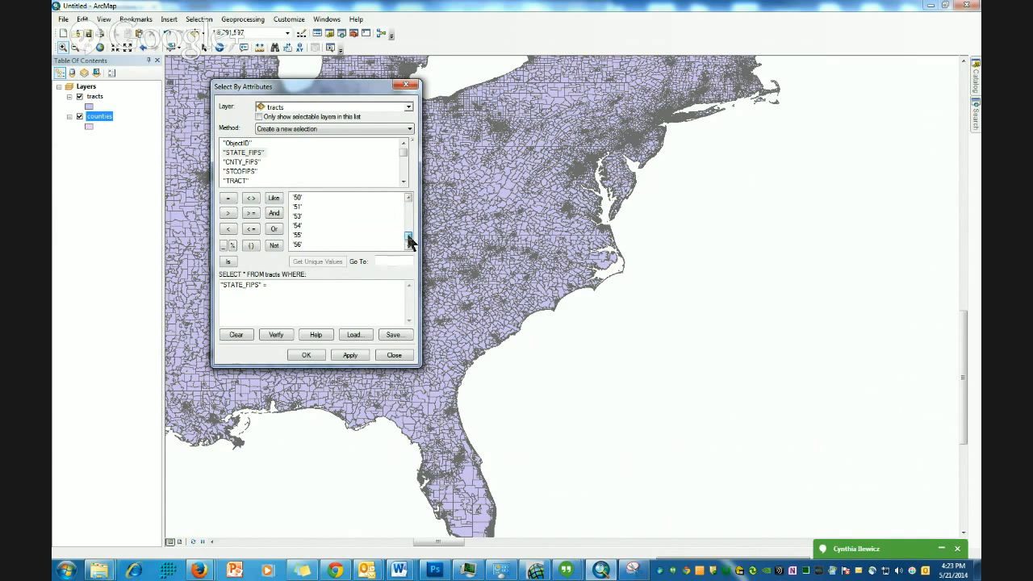
click(297, 207)
double_click(298, 207)
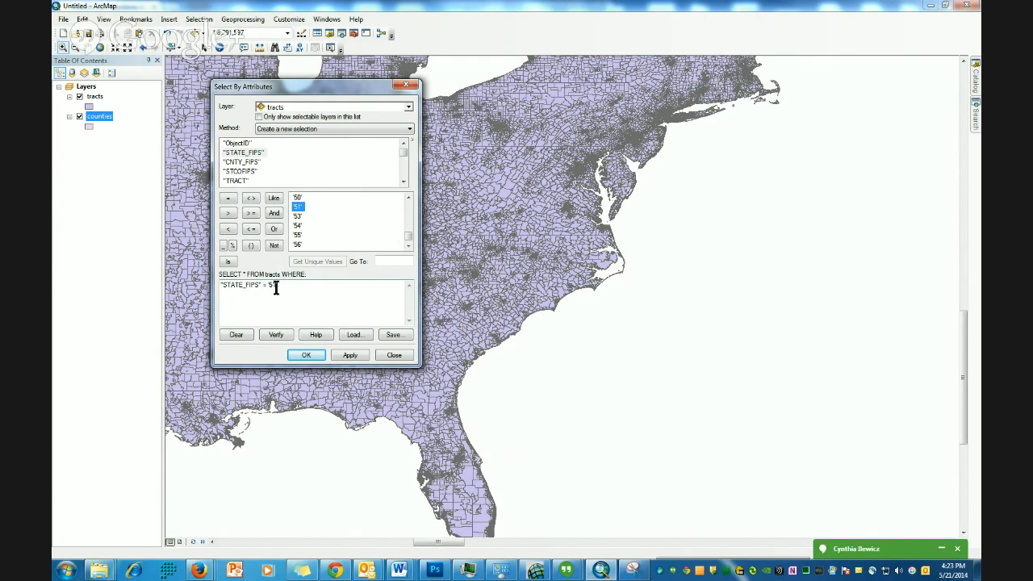
- Apply the query to select the tracts with STATE_FIPS 51
drag(295, 286, 198, 292)
click(327, 291)
drag(342, 94, 853, 105)
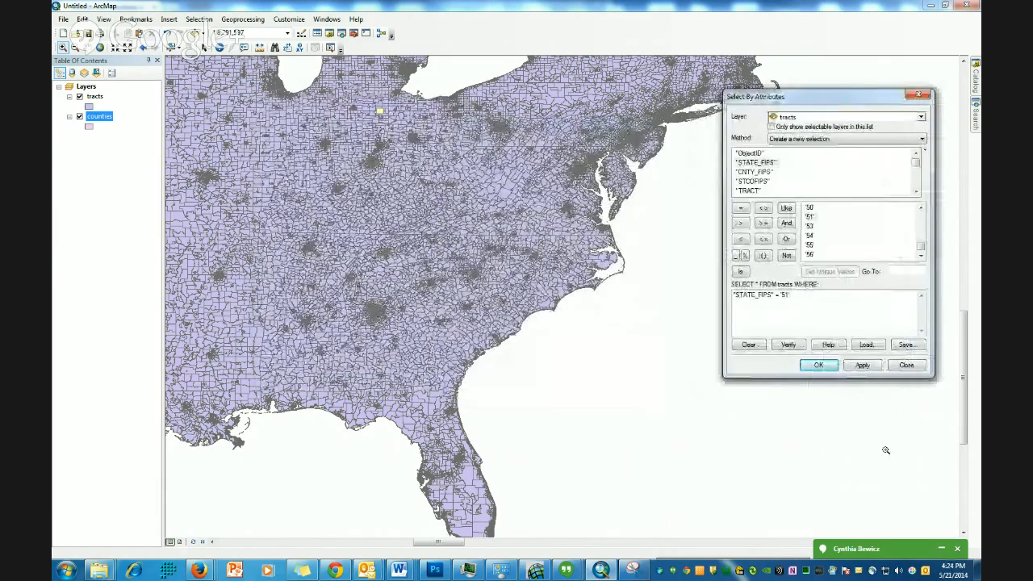
click(863, 366)
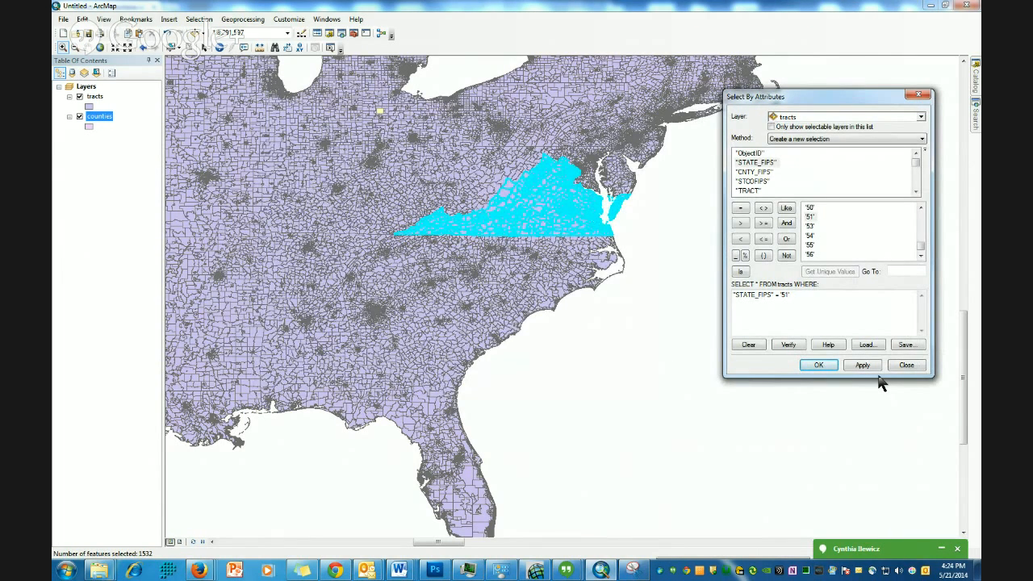
- Review the selection options, then close them and the Select By Attributes dialog
click(197, 20)
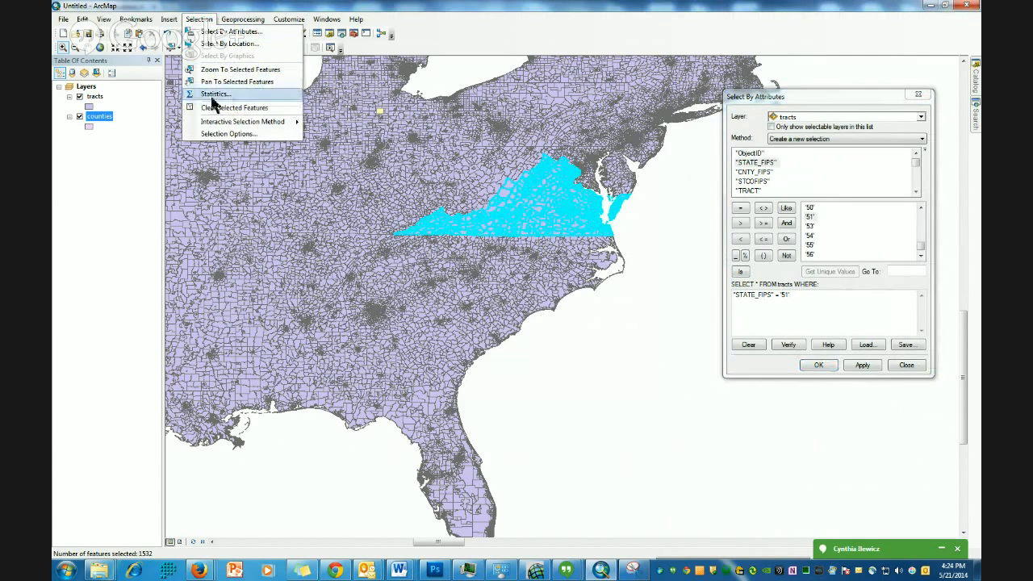
click(214, 134)
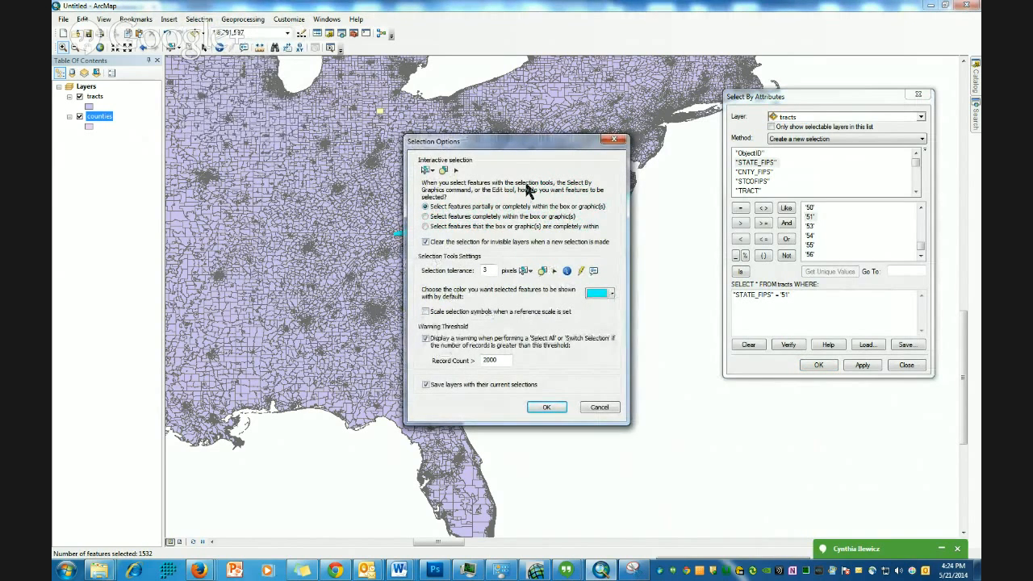
click(549, 408)
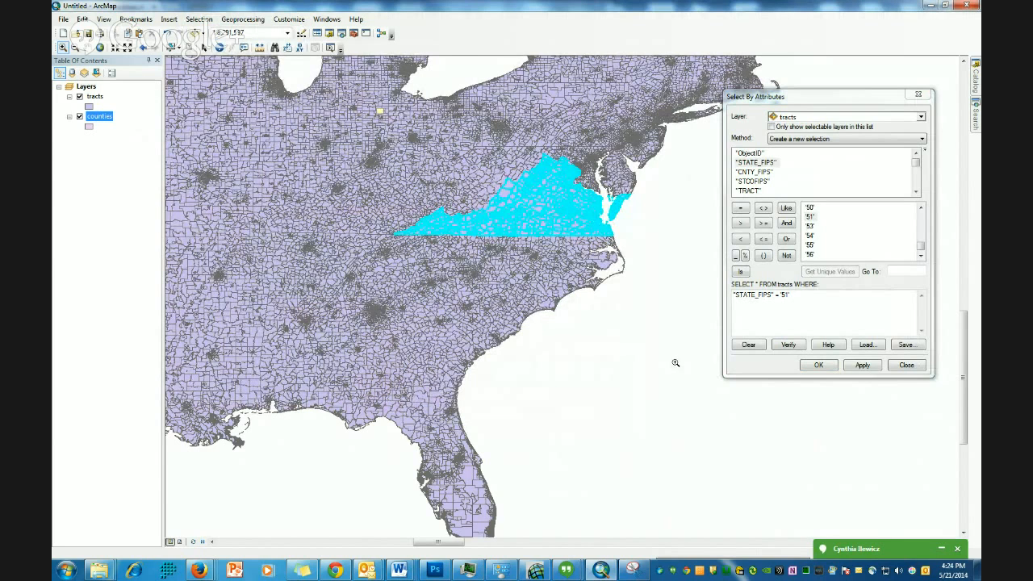
click(818, 365)
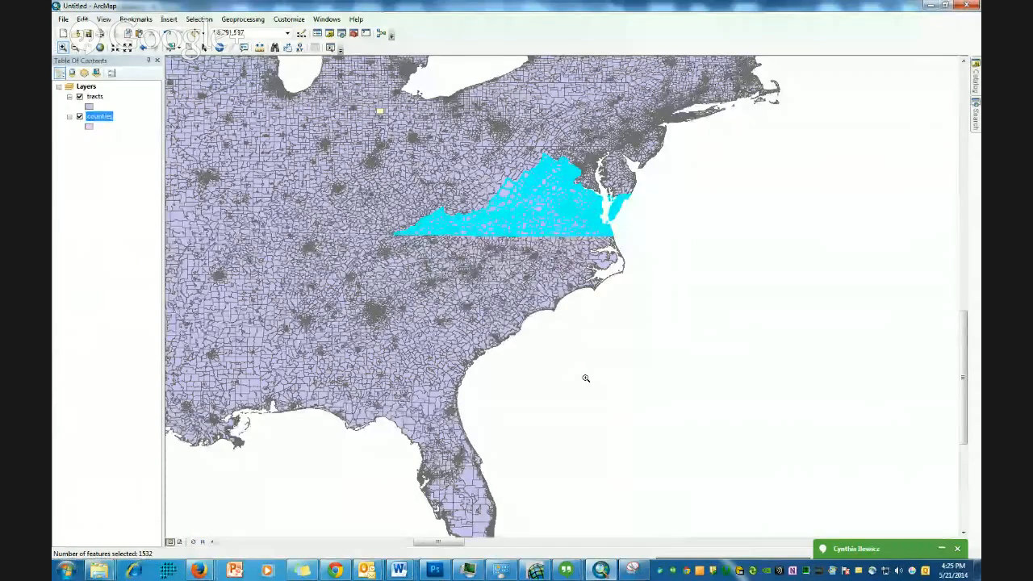
- Create a new layer from the selected features of the tracts layer
ctrl+click(94, 98)
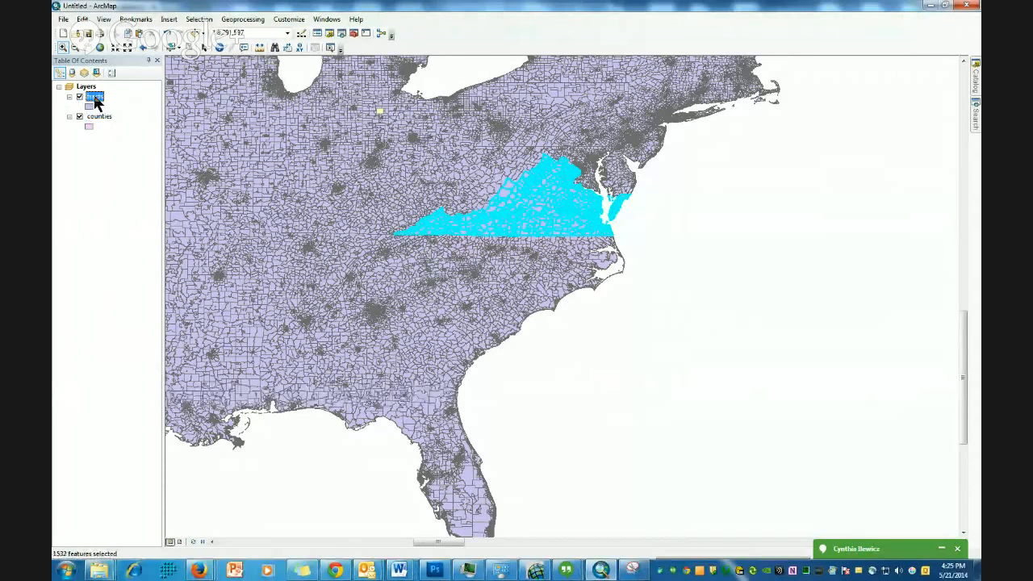
right_click(95, 99)
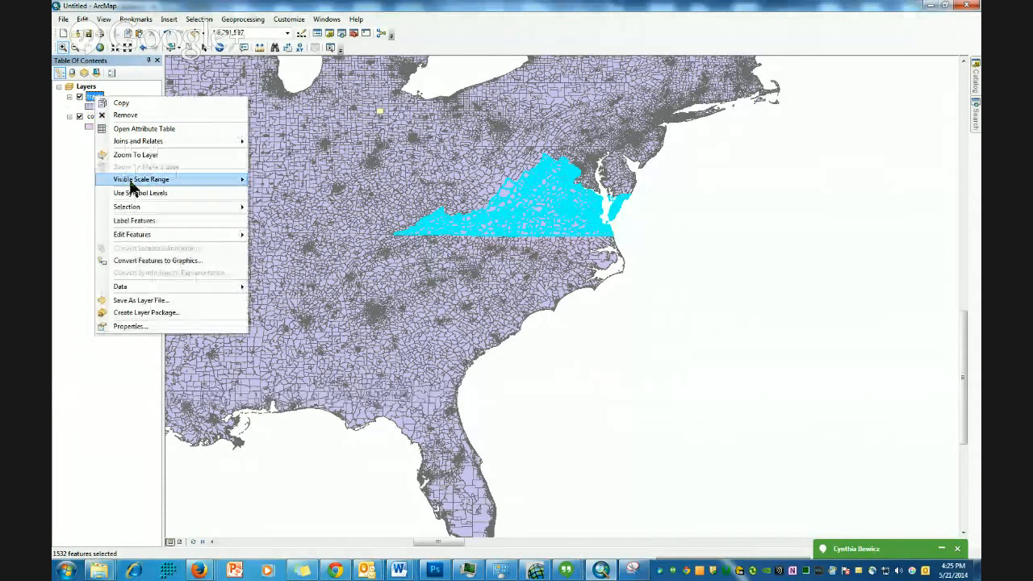
mouse_move(135, 211)
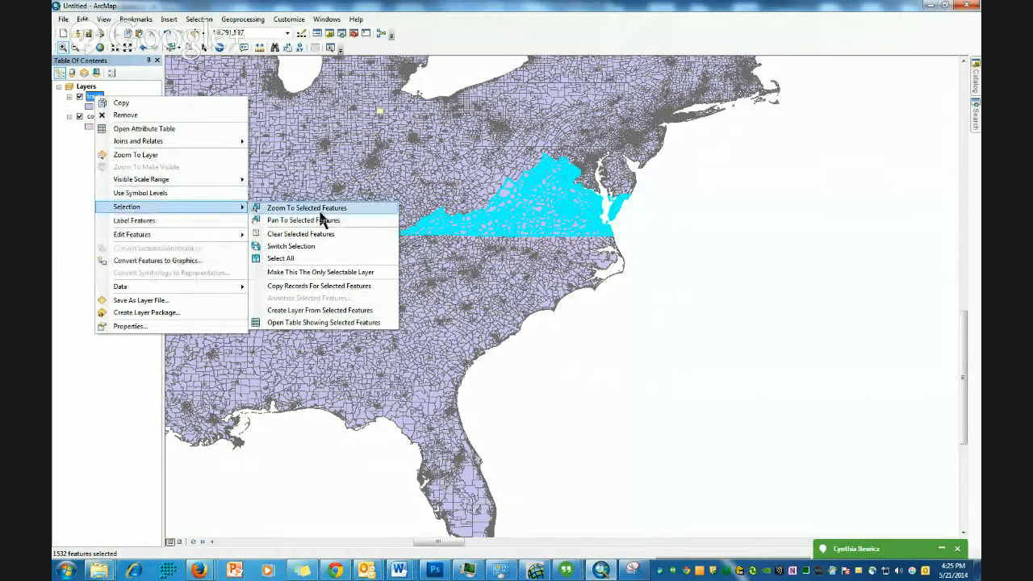
click(322, 314)
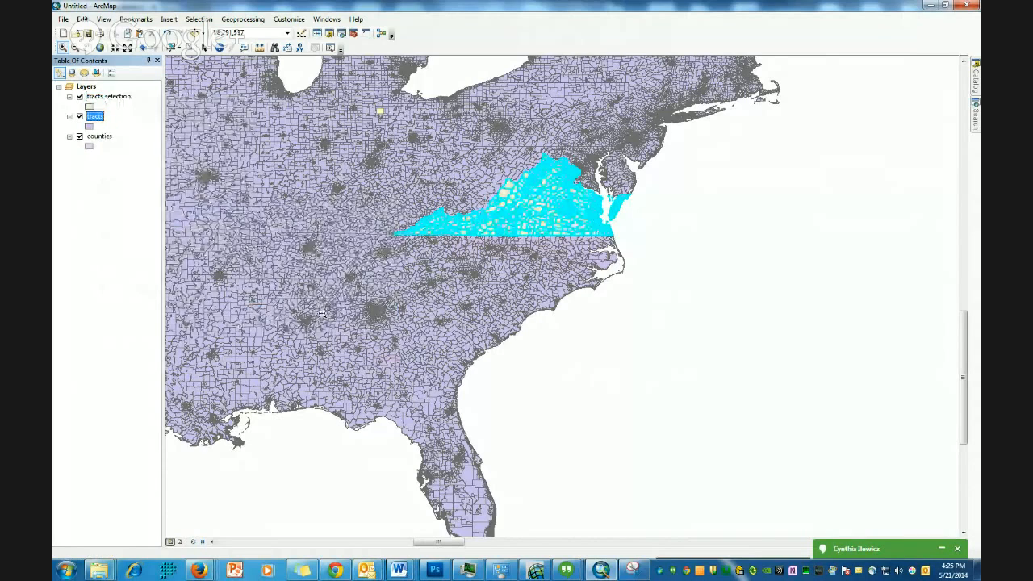
- Hide the tracts and counties layers and zoom in on Virginia
click(79, 117)
click(79, 136)
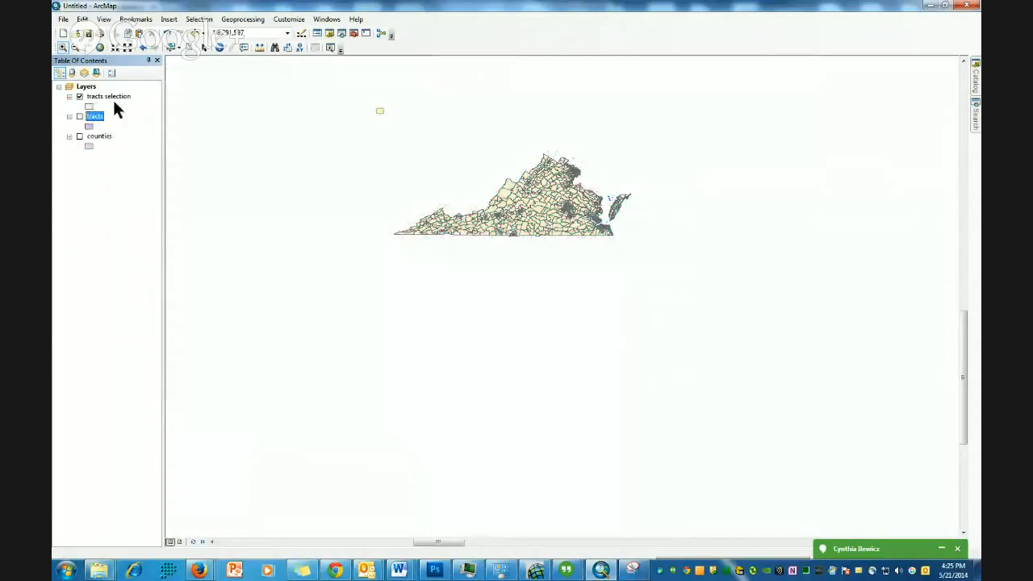
click(63, 49)
drag(366, 138, 690, 273)
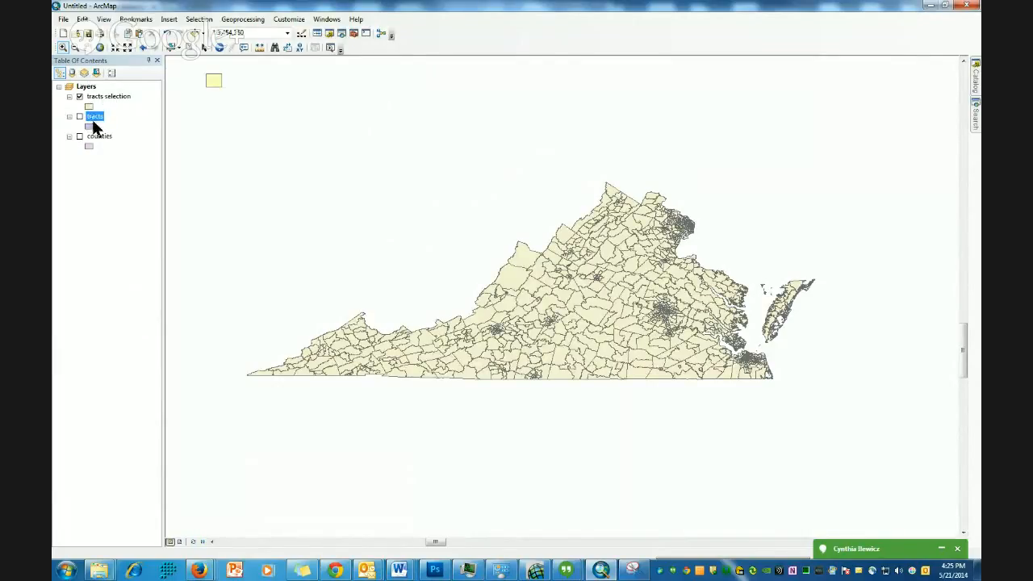
- Inspect the properties of the tracts selection layer, including its definition query, and close them
right_click(116, 97)
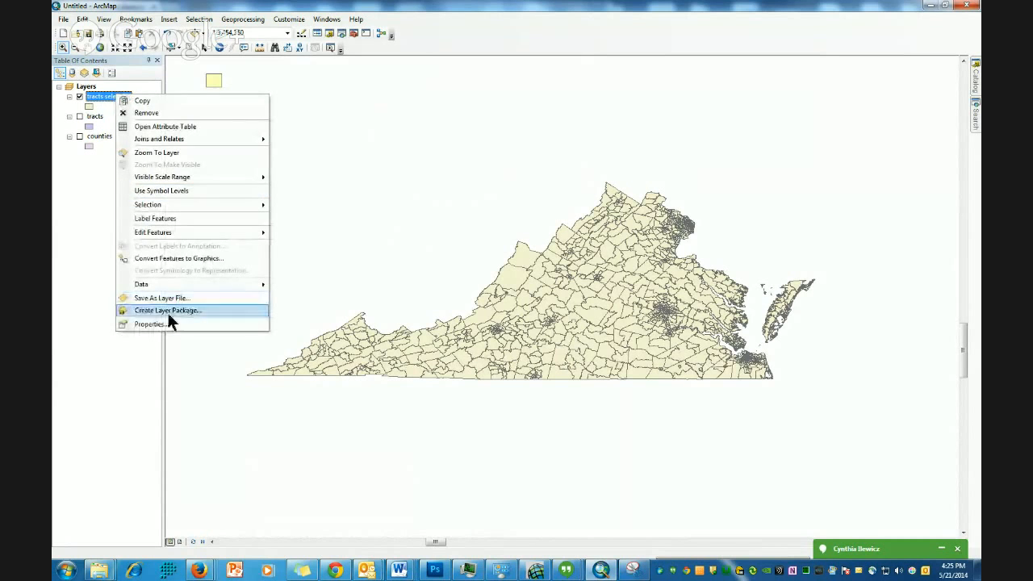
click(150, 324)
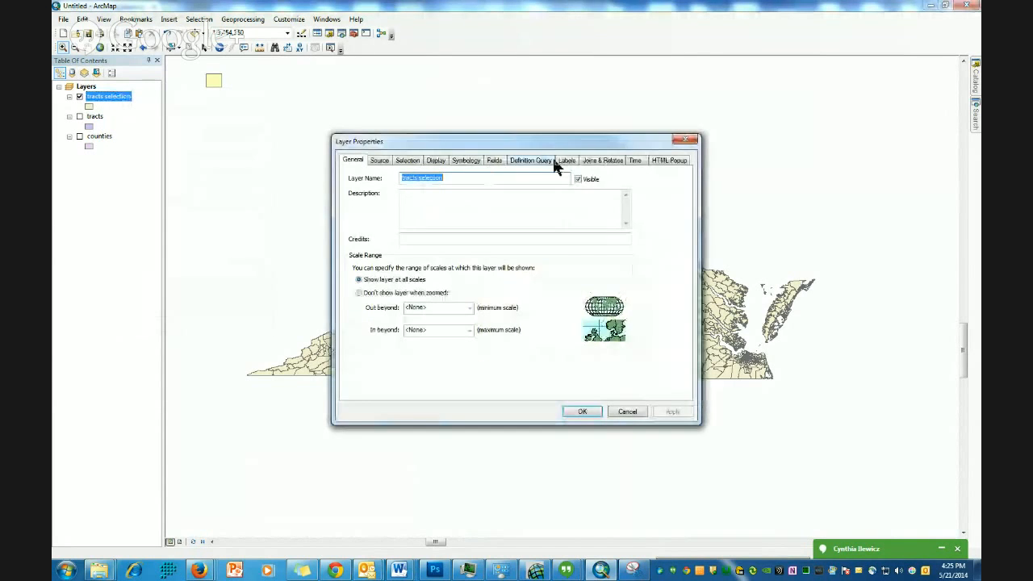
click(526, 160)
click(354, 161)
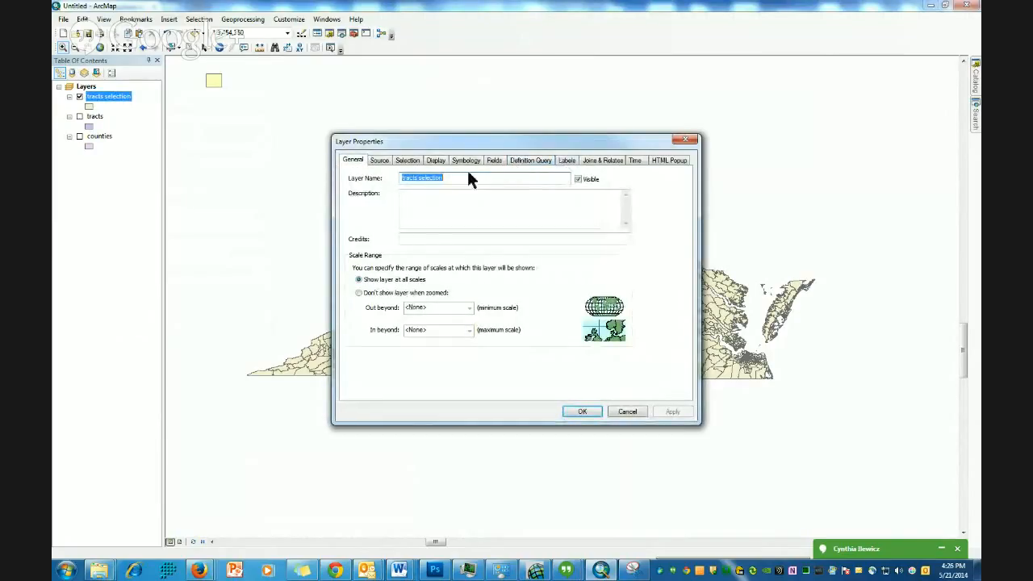
click(582, 412)
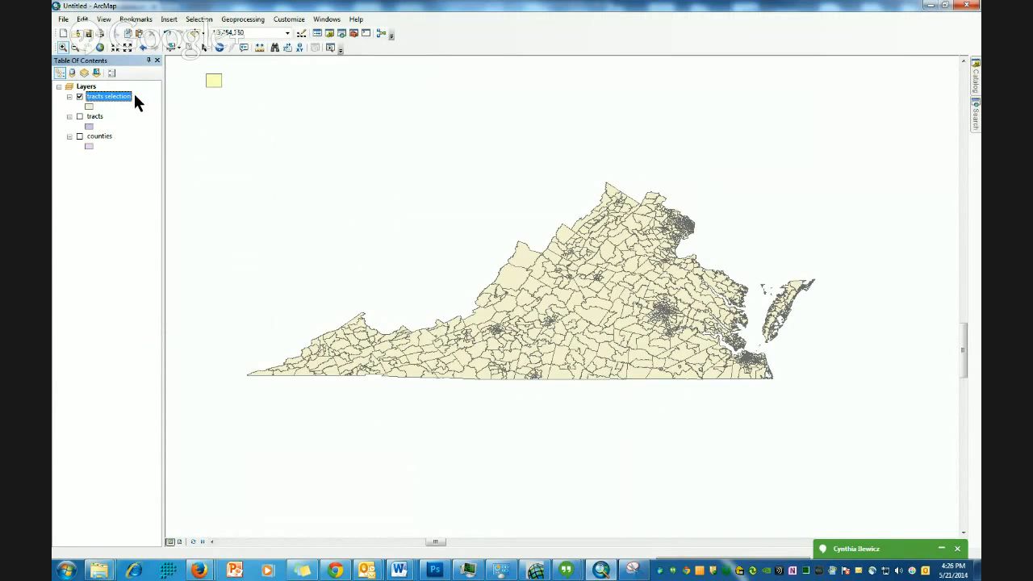
- Show the tracts layer instead of tracts selection and open Export Data for the tracts layer
click(80, 116)
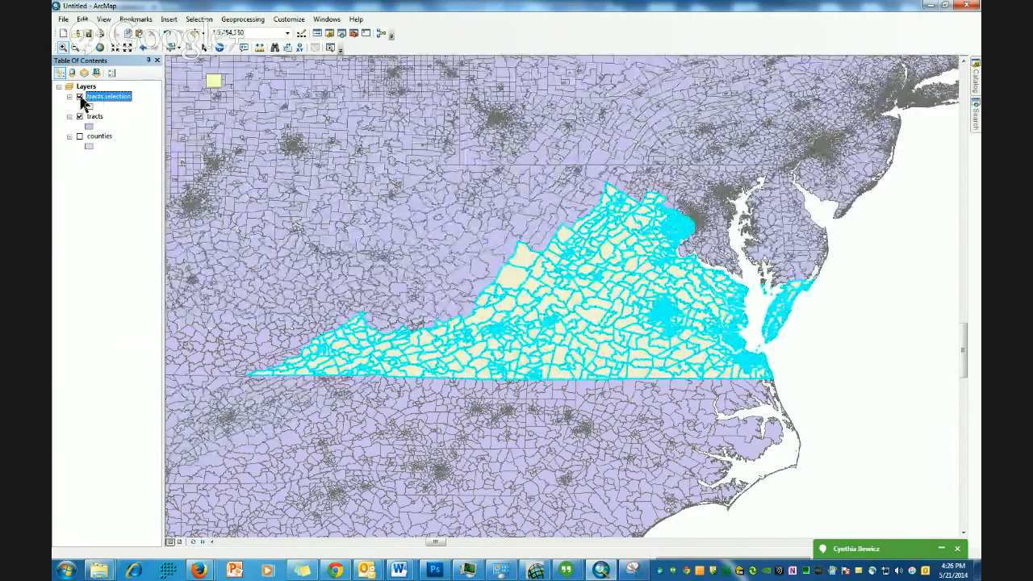
click(80, 97)
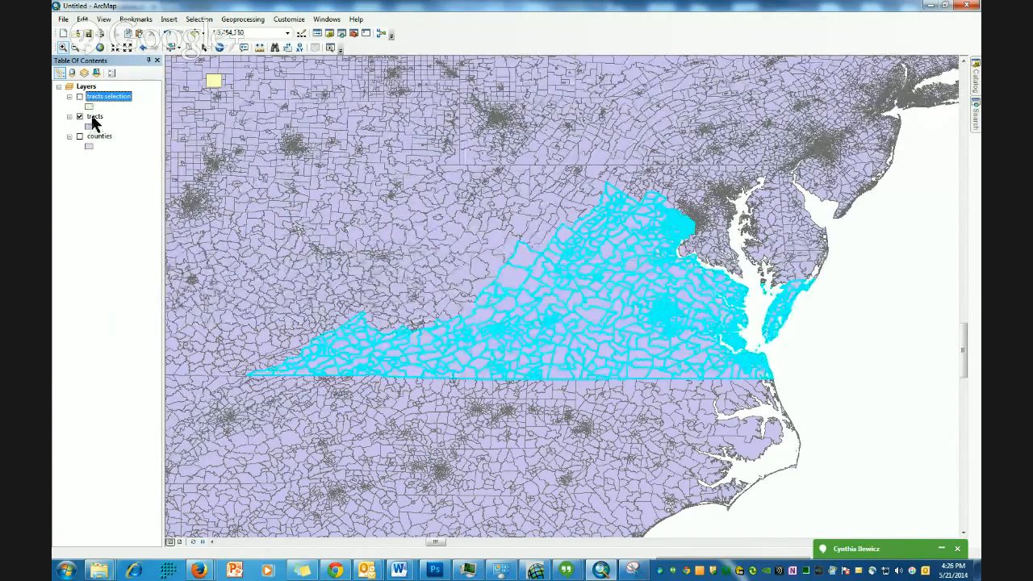
right_click(94, 118)
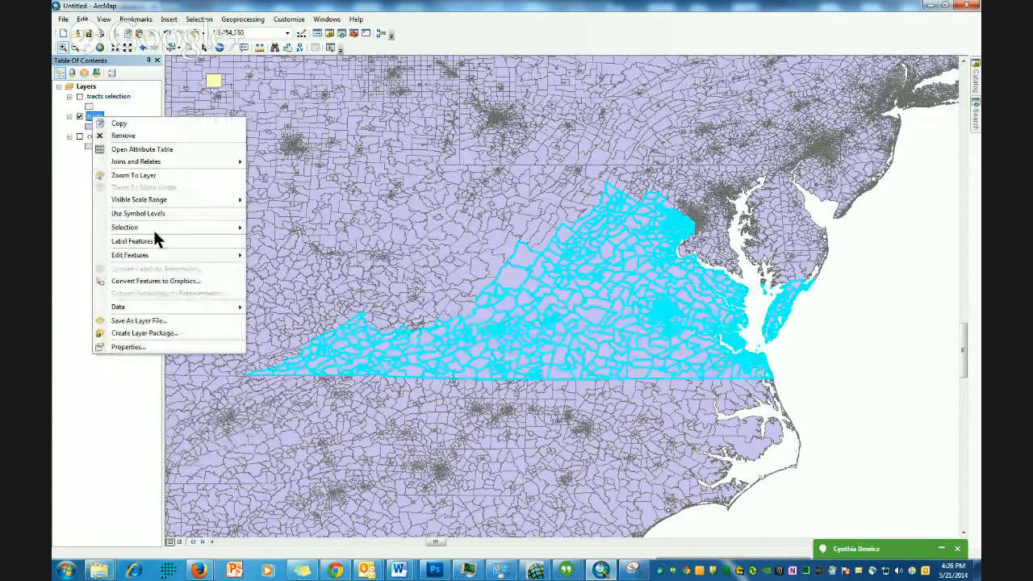
mouse_move(155, 308)
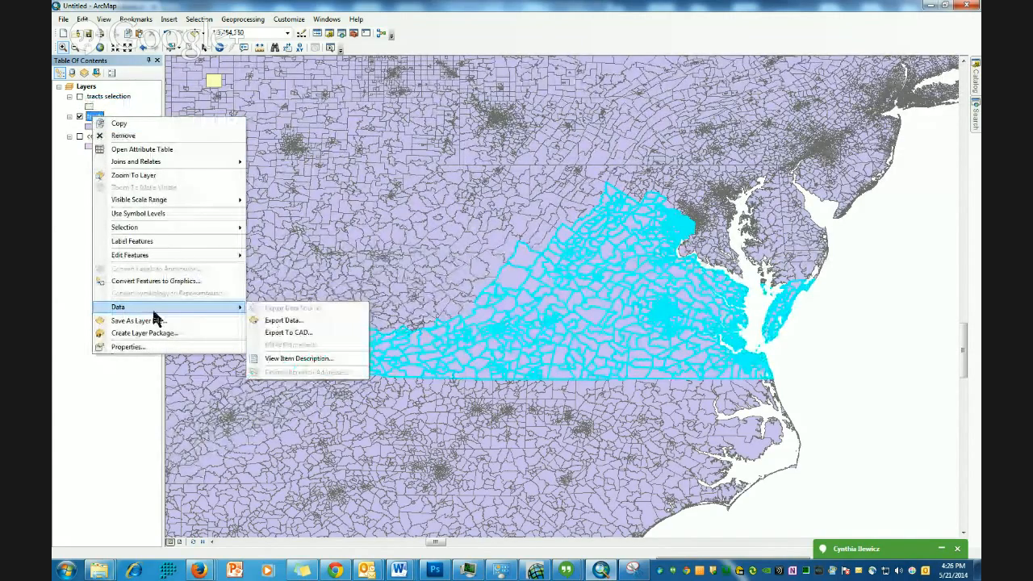
click(297, 321)
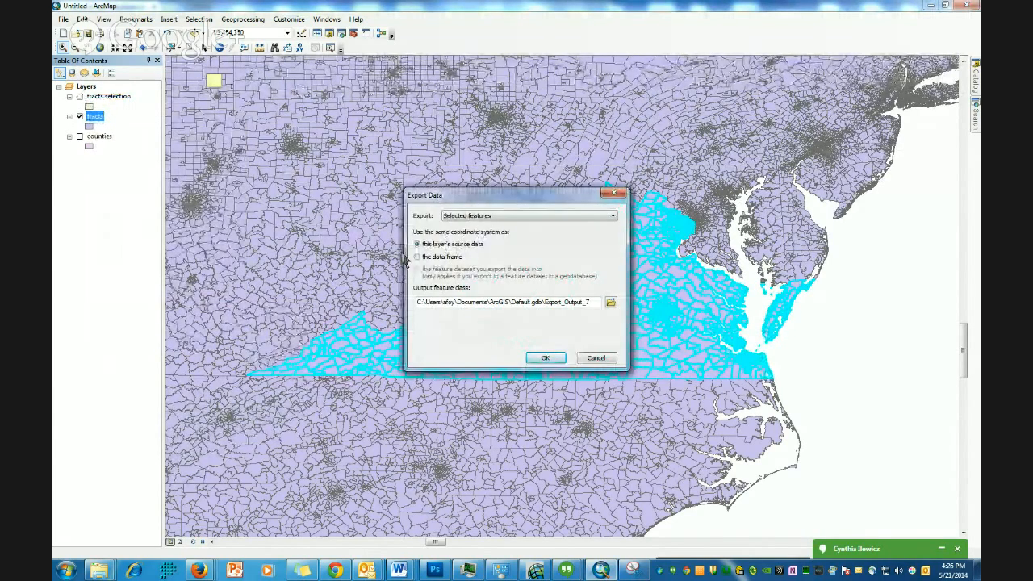
- Export the selected features to the default geodatabase as TractsSelection and add it to the map
click(554, 216)
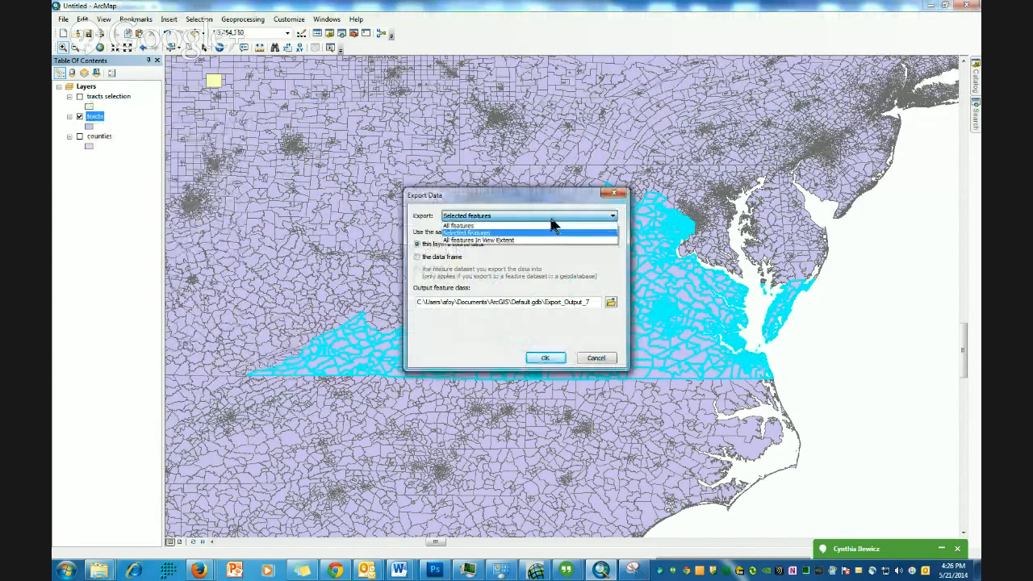
click(475, 232)
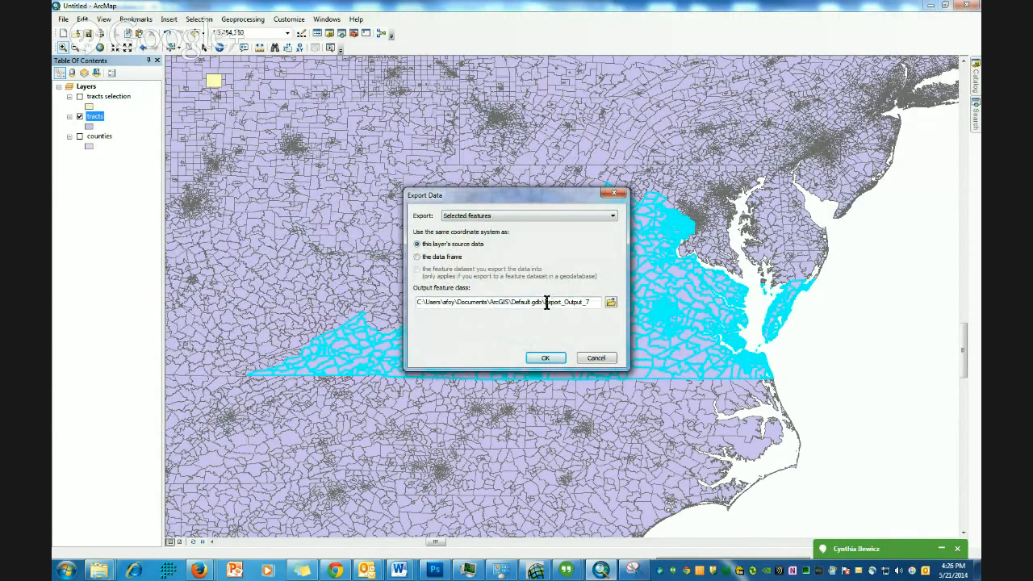
drag(546, 303, 594, 303)
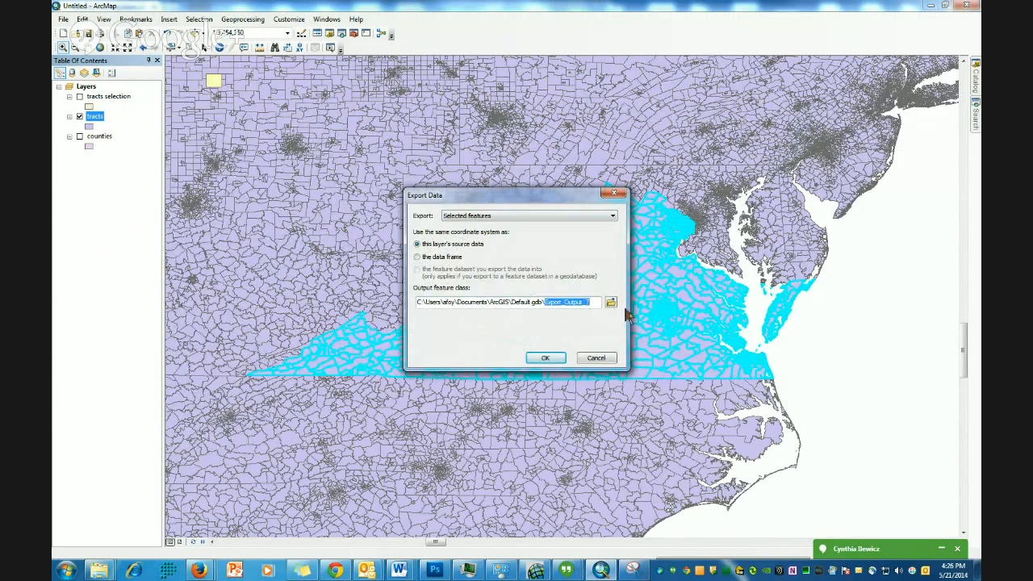
text(TractsSelection)
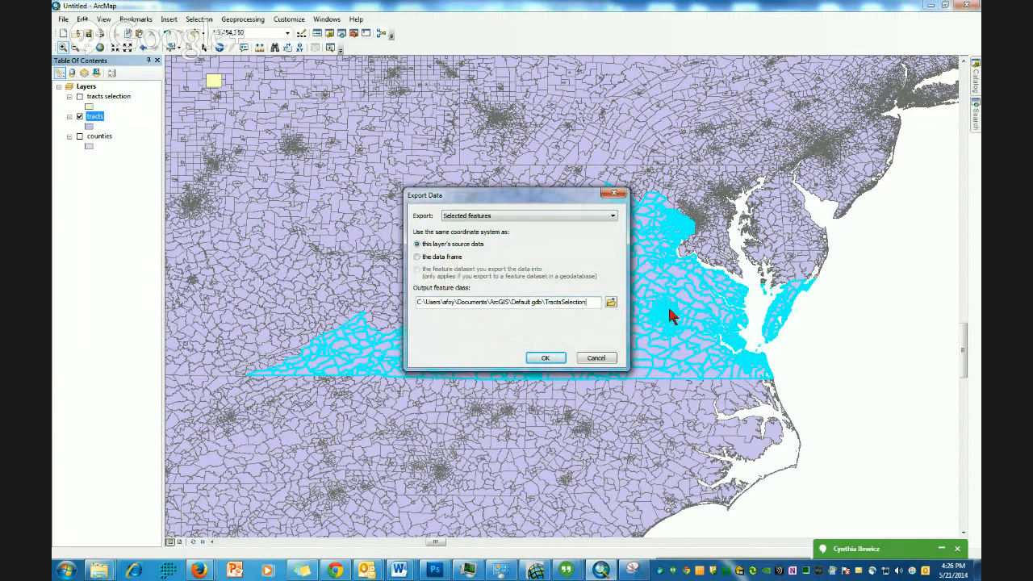
click(548, 358)
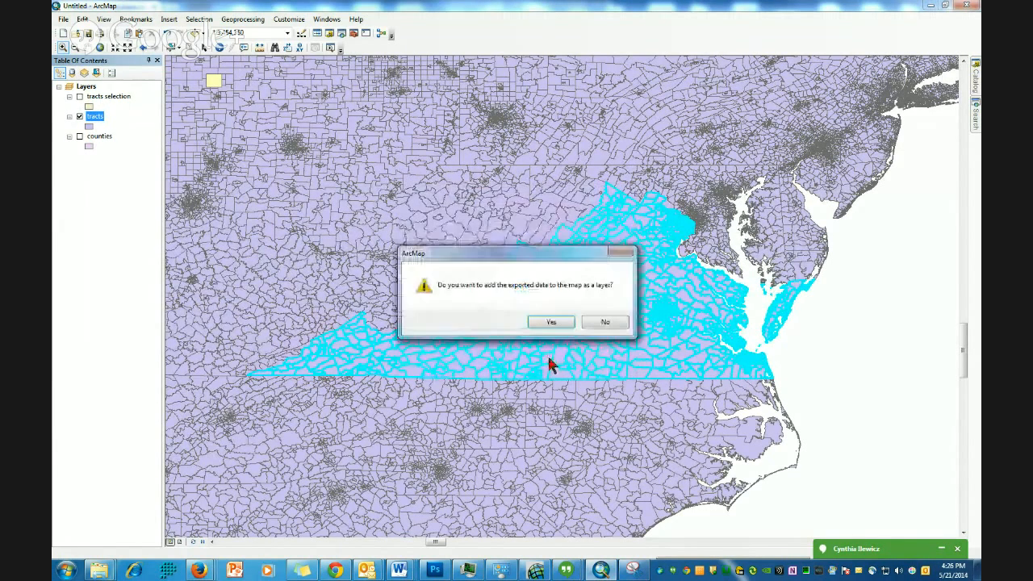
click(549, 322)
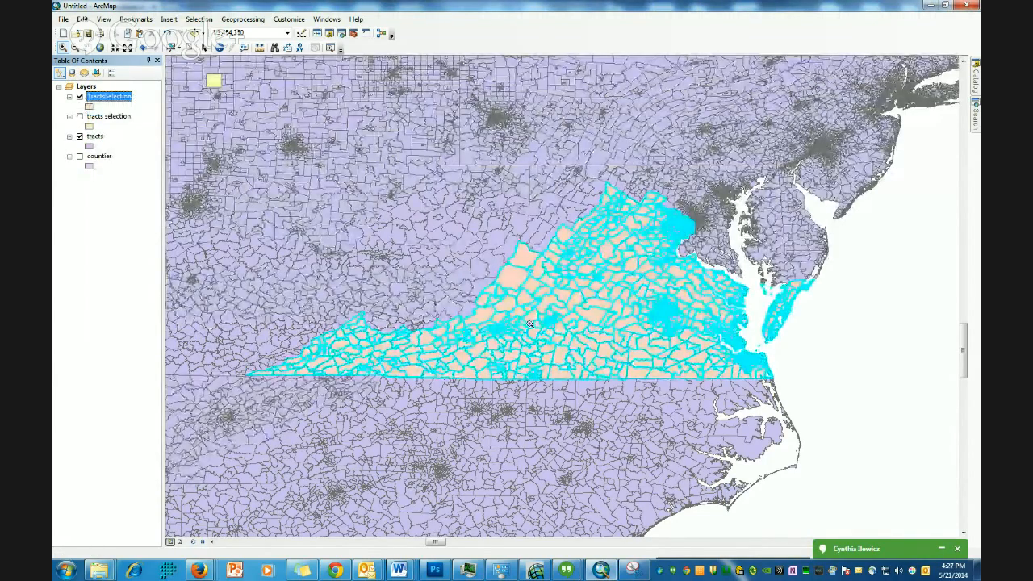
- Hide the tracts layer, show only TractsSelection, and zoom in closer on Virginia
click(79, 137)
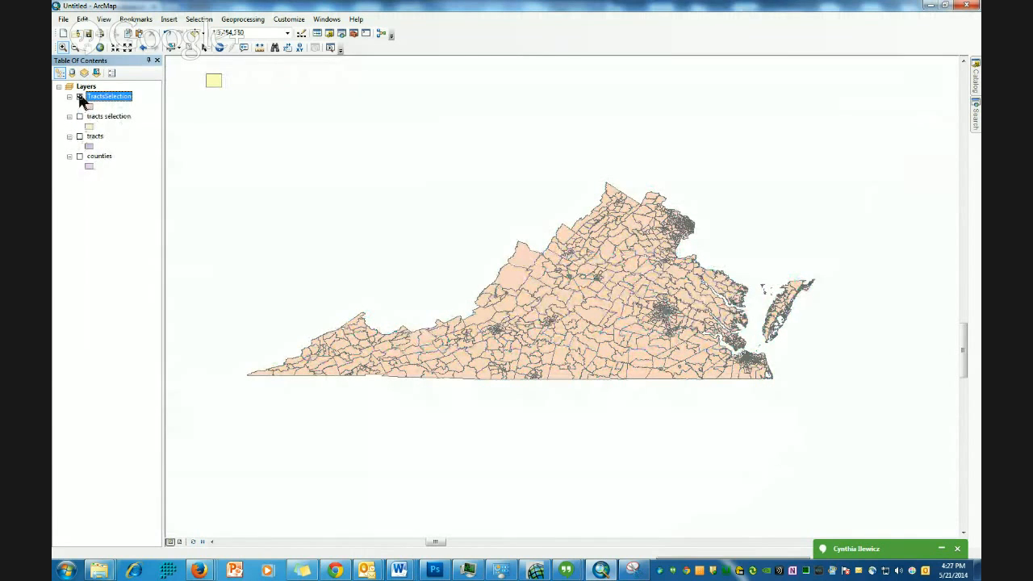
click(80, 96)
click(78, 95)
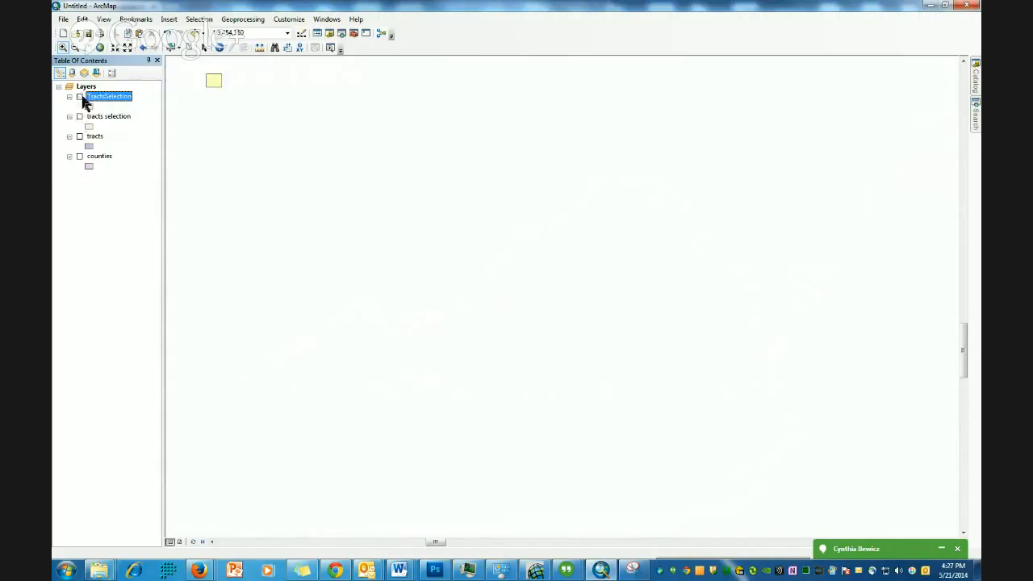
click(70, 97)
click(69, 97)
click(80, 96)
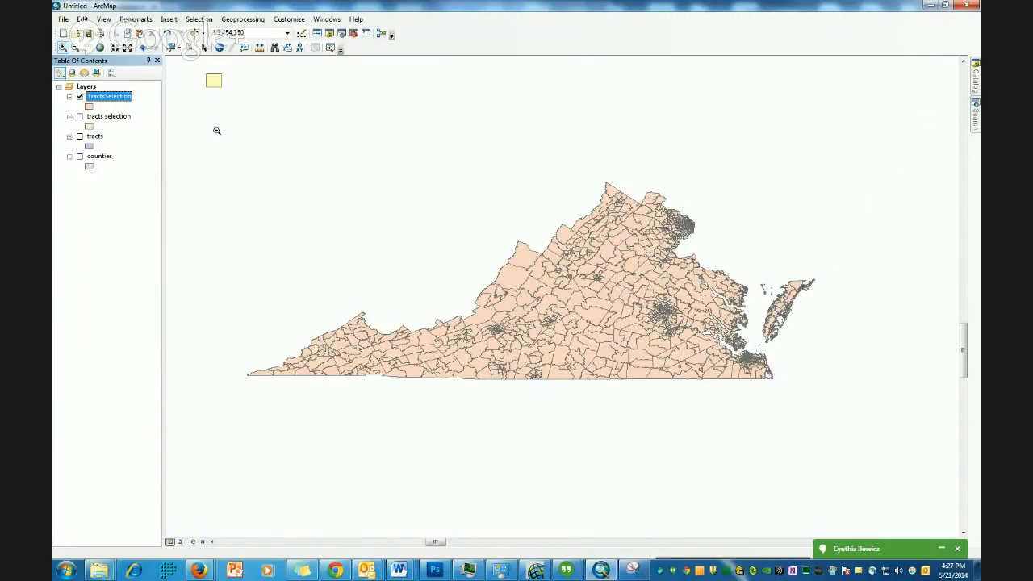
drag(217, 131, 848, 447)
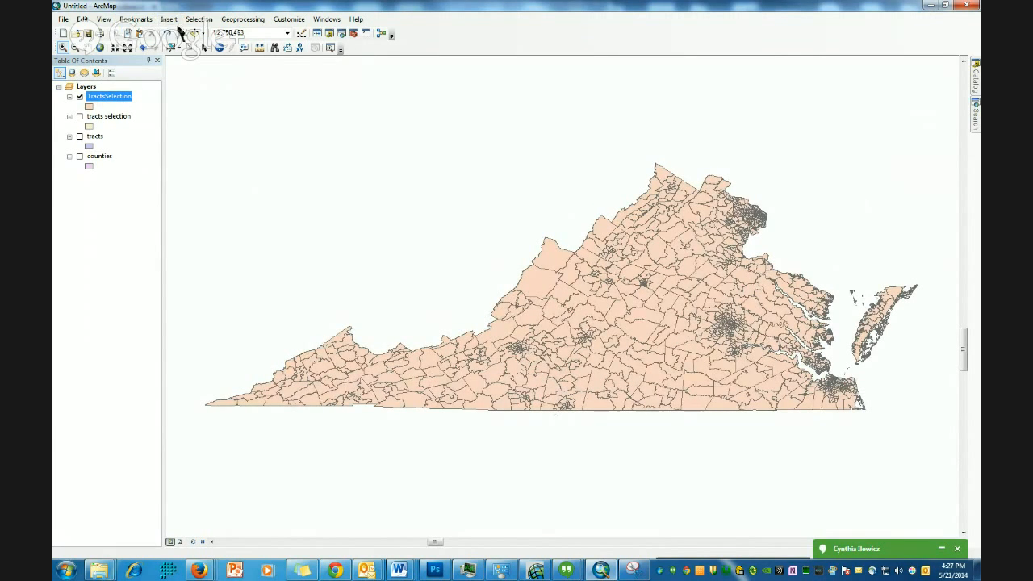
- Open the TractsSelection attribute table and scroll across to select the MED_AGE column
right_click(119, 106)
click(131, 142)
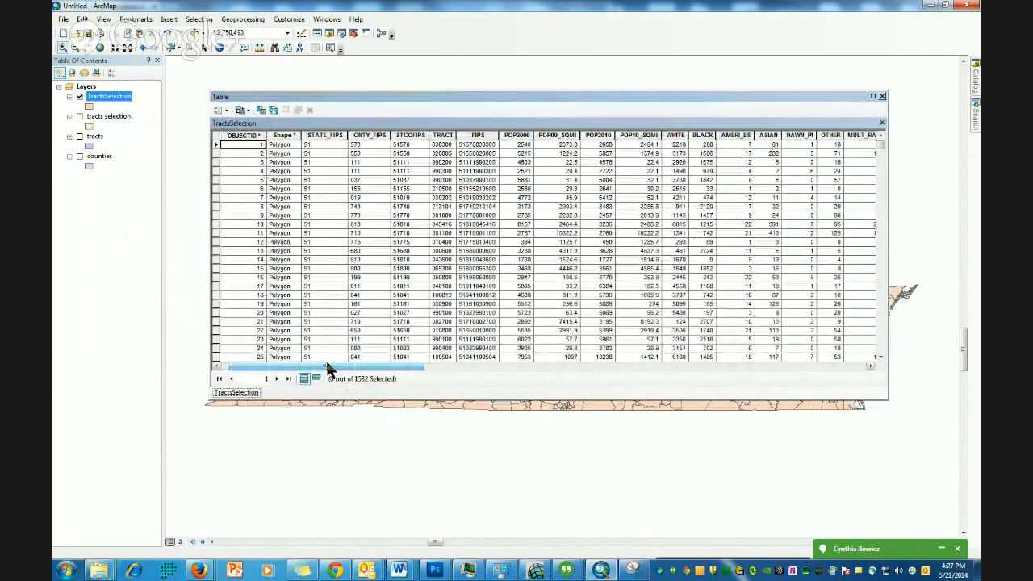
drag(331, 366, 365, 368)
drag(375, 367, 587, 366)
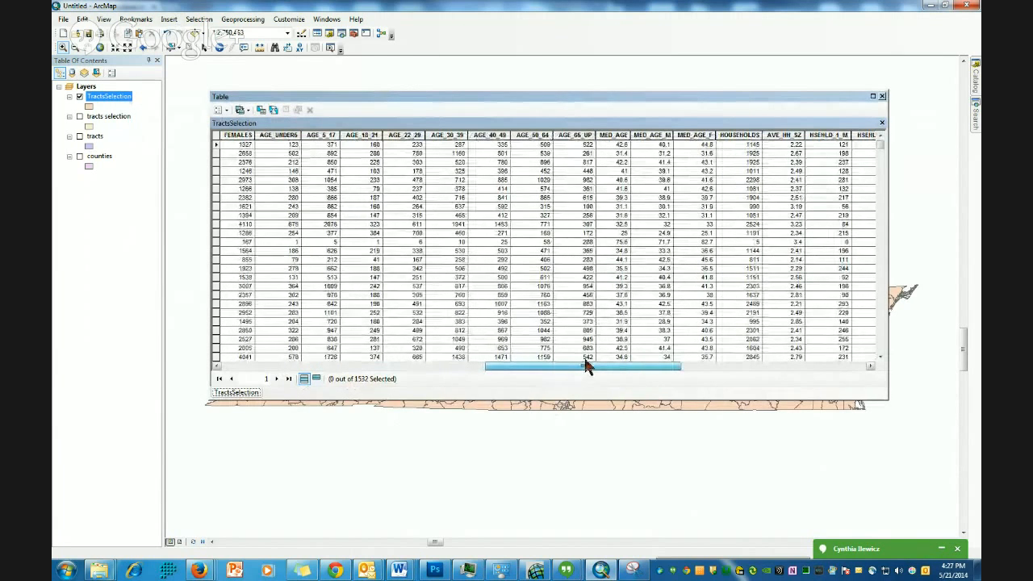
click(613, 135)
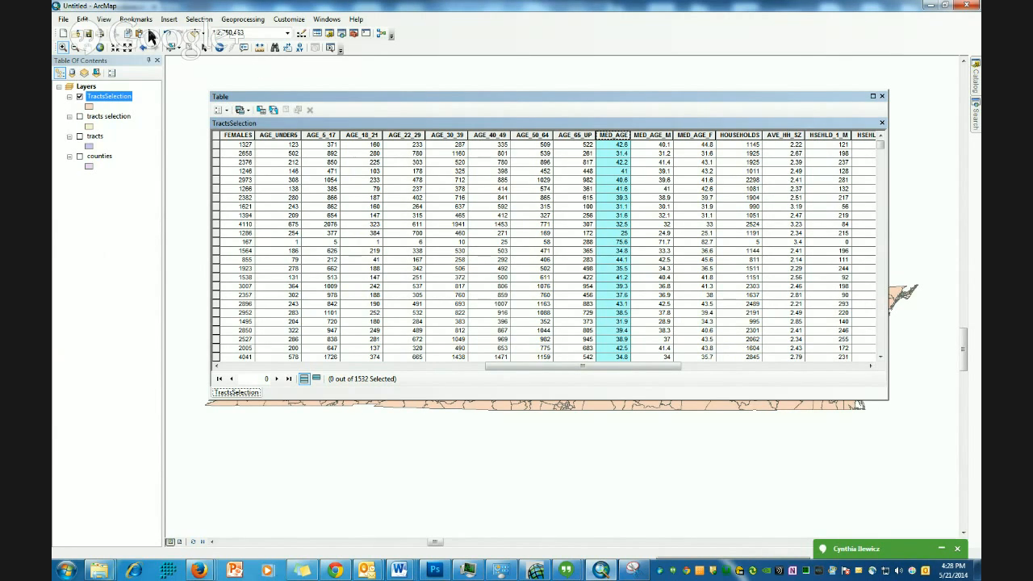
- Open Select By Attributes for the TractsSelection table and move the dialog beside the table
click(199, 18)
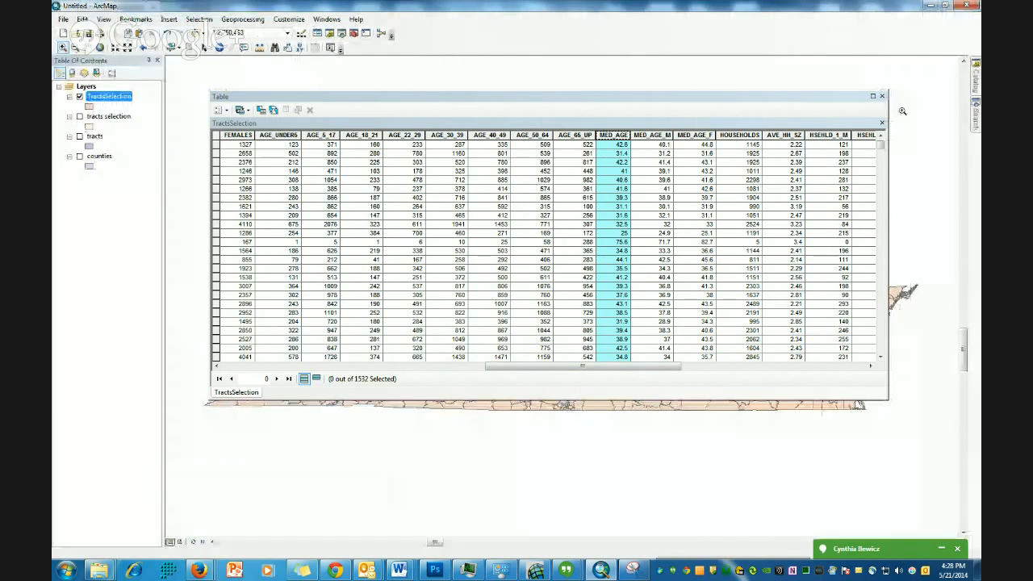
click(224, 110)
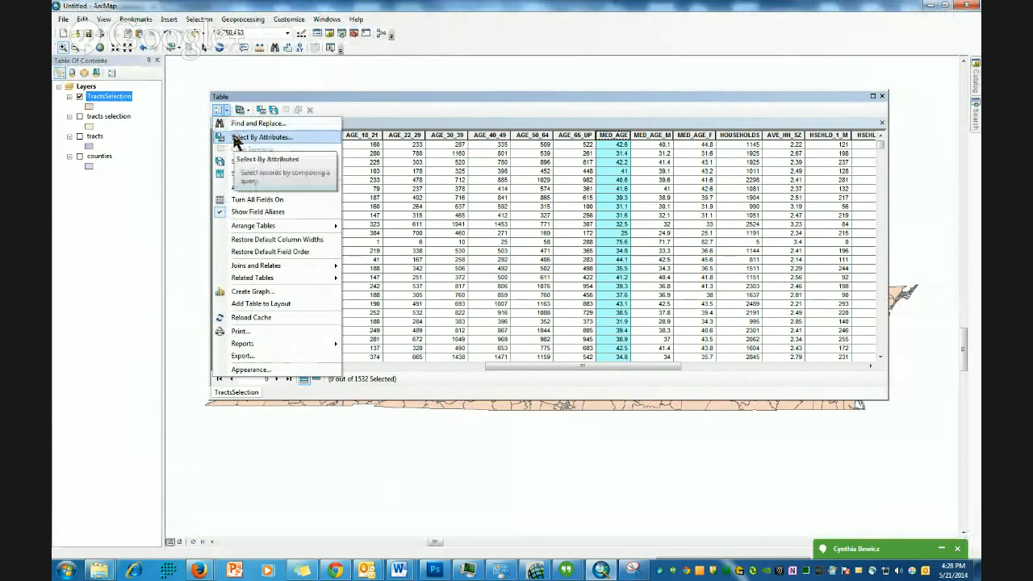
click(237, 141)
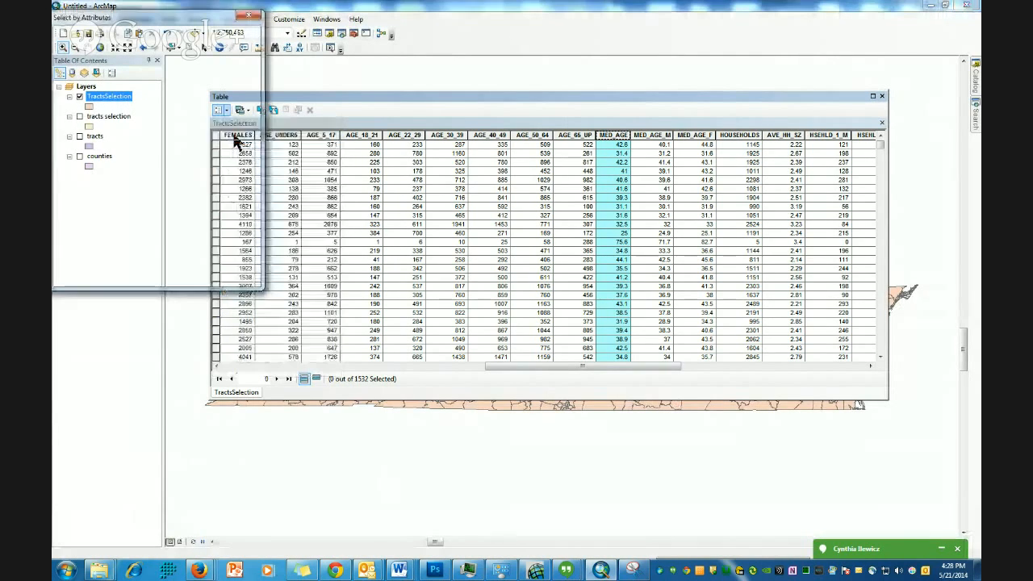
drag(157, 25, 298, 82)
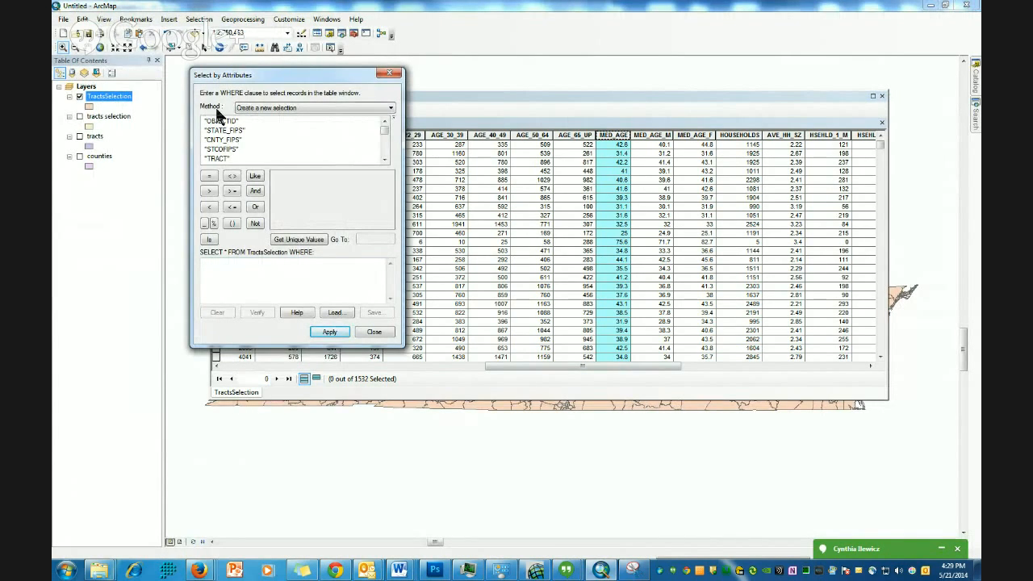
- Build the query condition "MED_AGE" >= 21 in the expression box
click(386, 160)
click(385, 160)
click(386, 160)
click(386, 160)
click(386, 160)
click(386, 160)
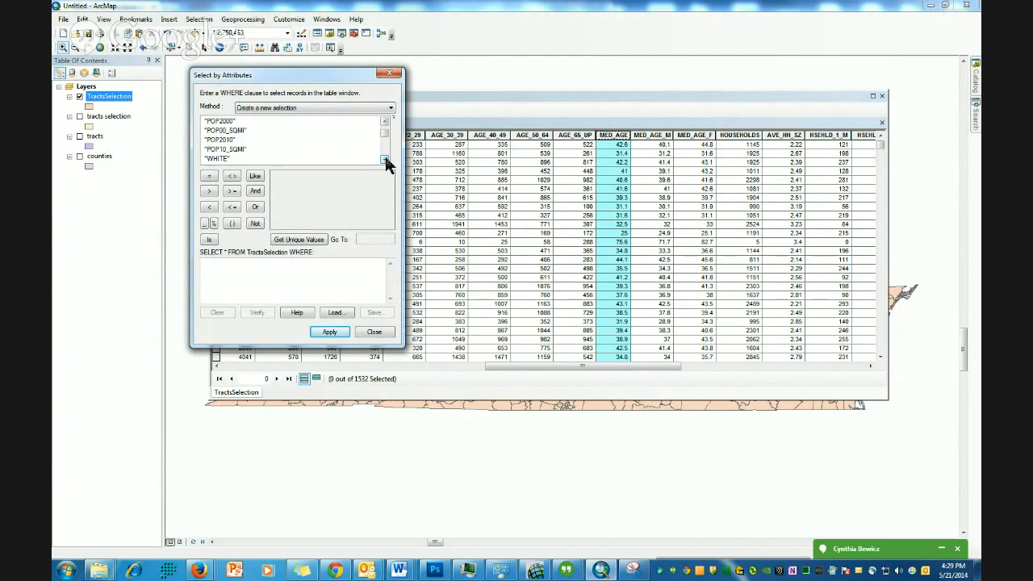
click(386, 160)
click(385, 160)
click(386, 160)
click(386, 160)
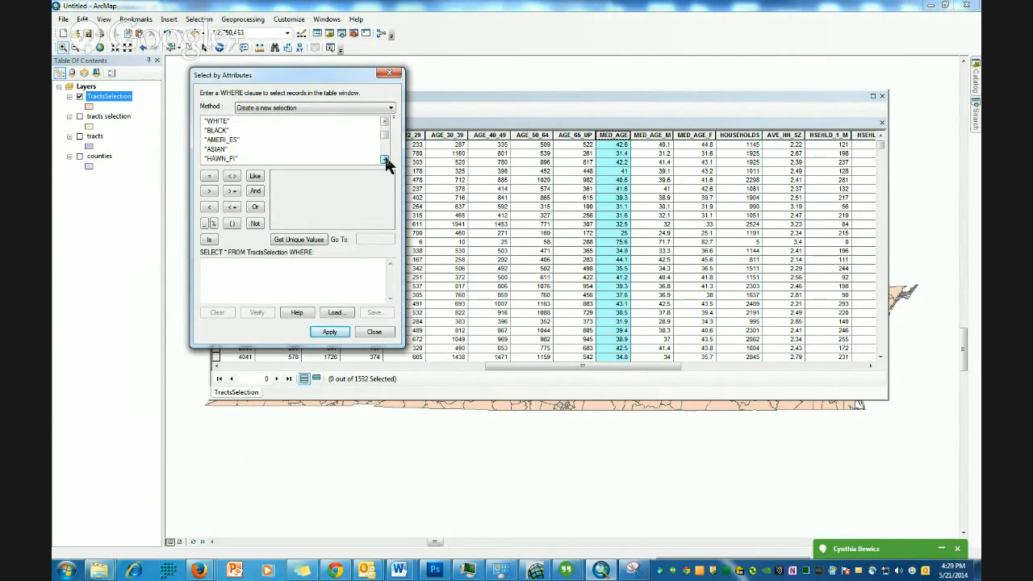
click(386, 160)
click(386, 159)
click(386, 160)
click(386, 160)
click(386, 160)
click(386, 160)
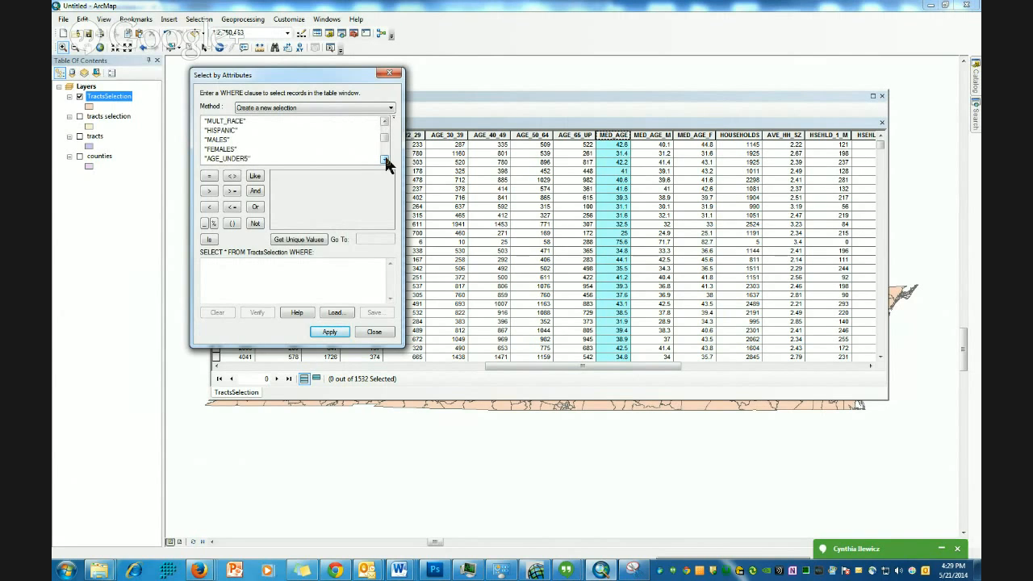
click(386, 160)
click(386, 160)
click(386, 160)
click(386, 159)
click(385, 159)
click(386, 160)
click(386, 160)
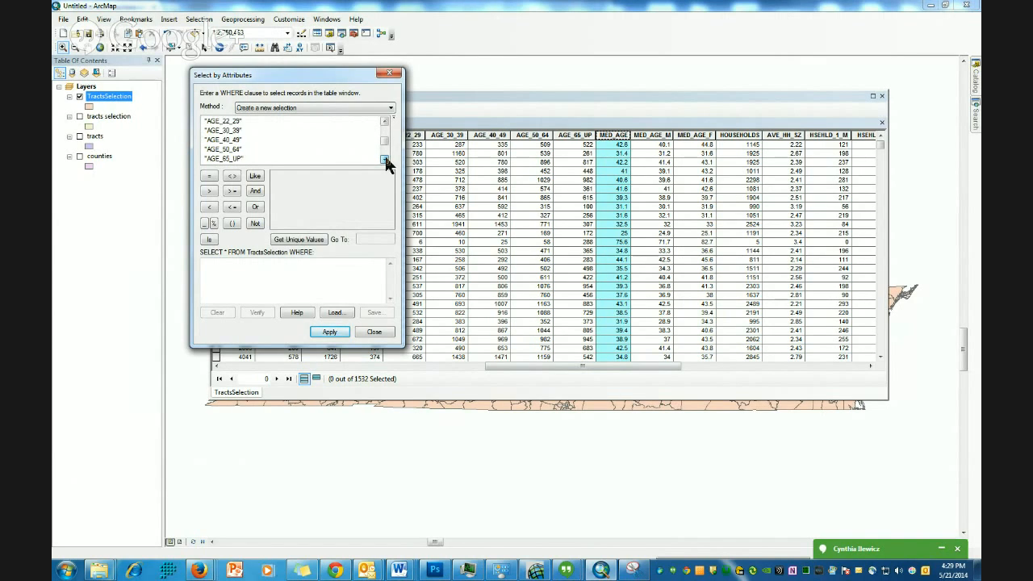
click(386, 160)
click(386, 160)
click(385, 159)
click(386, 160)
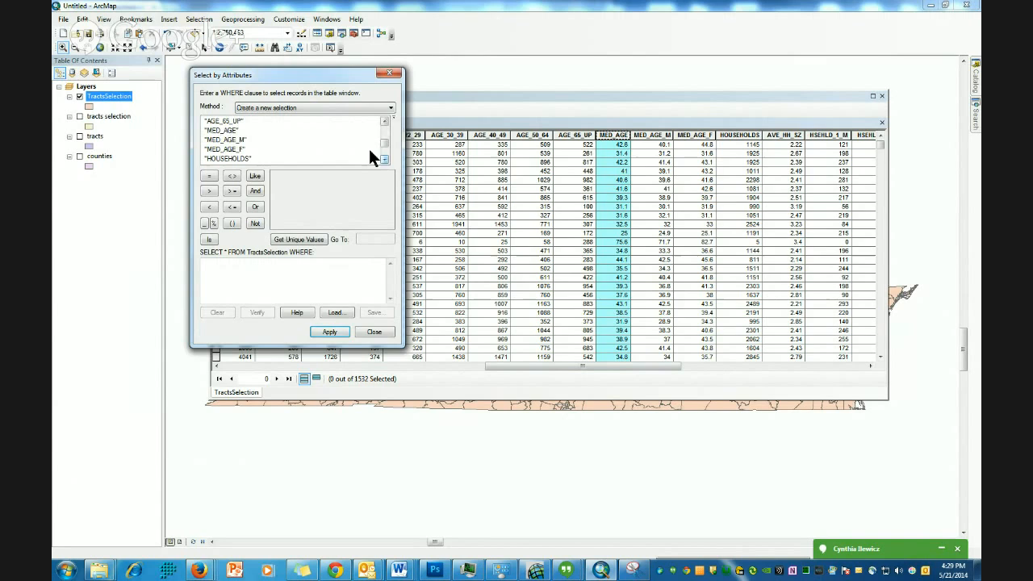
double_click(223, 130)
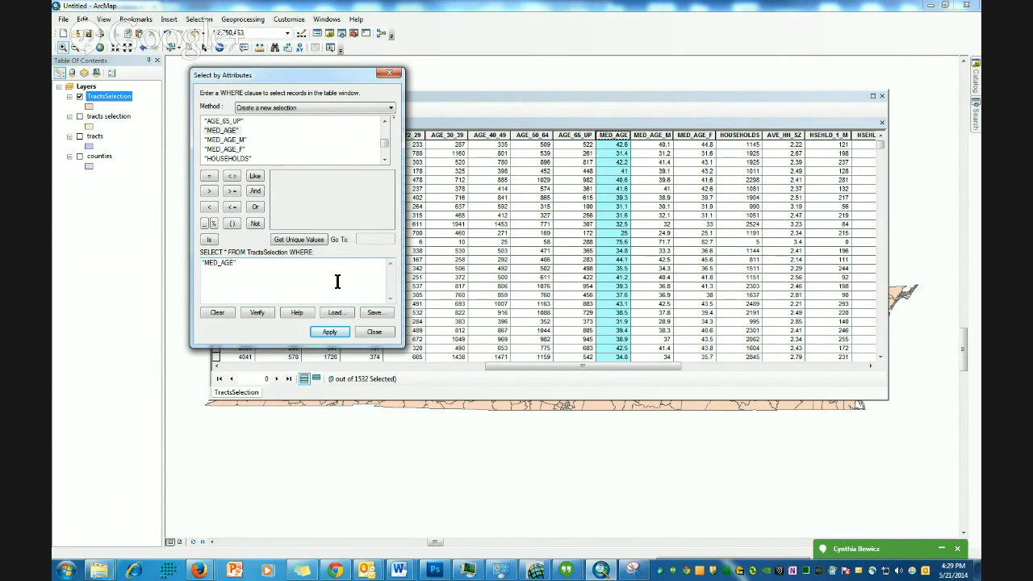
click(230, 194)
click(280, 240)
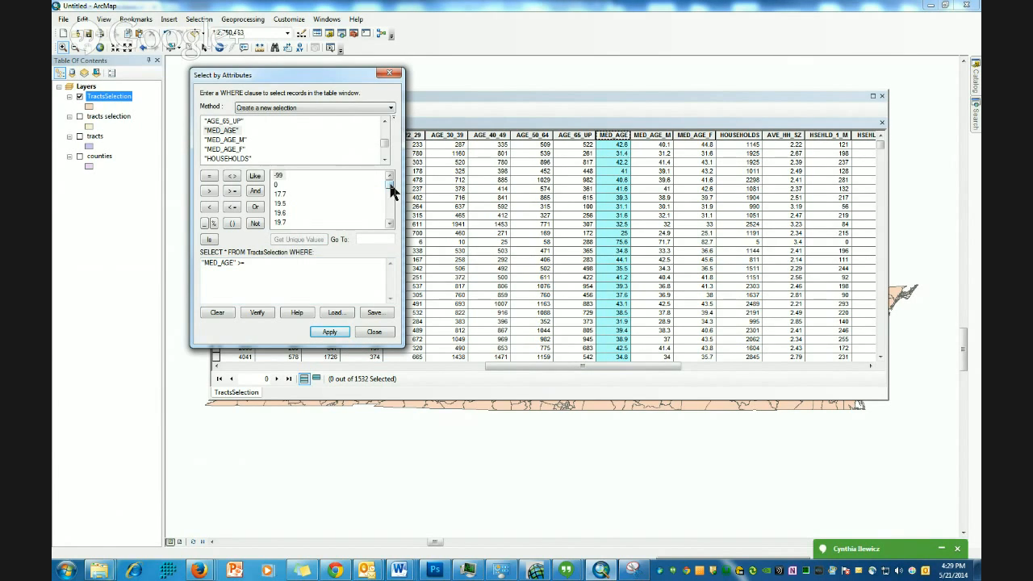
drag(390, 189, 391, 195)
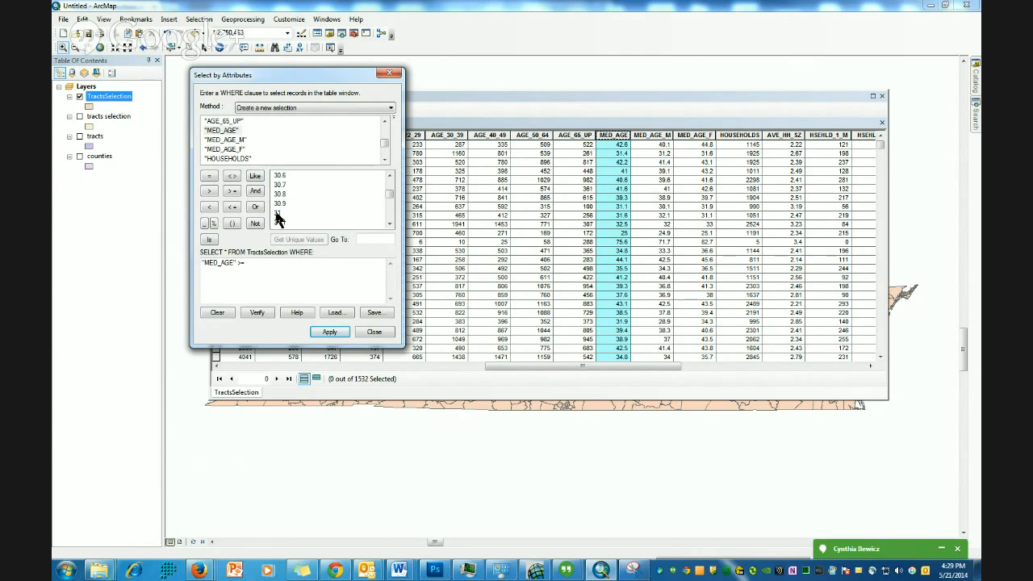
double_click(276, 213)
key(BackSpace)
key(BackSpace)
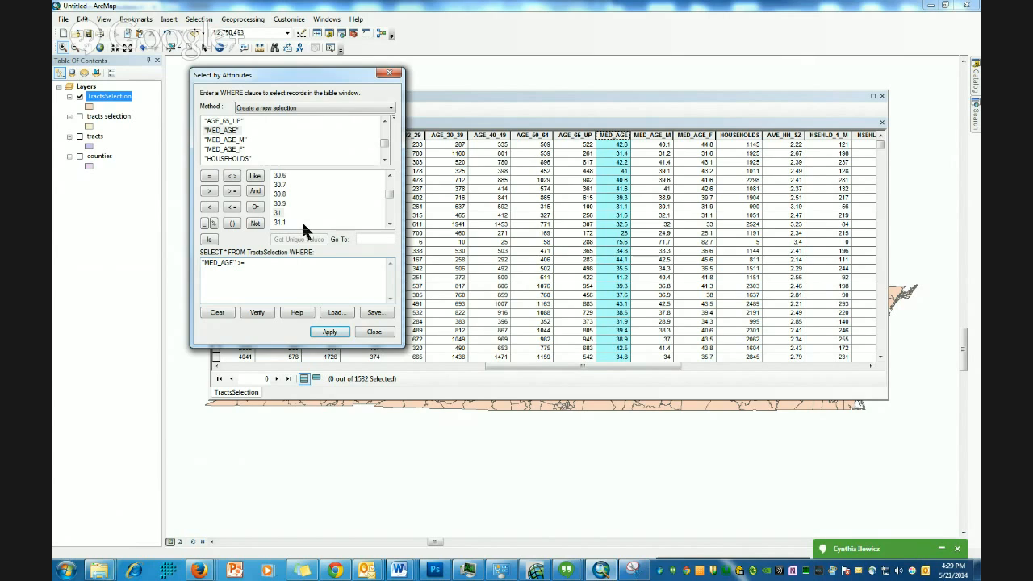
text(21)
- Extend the expression with AND "MED_AGE" <= 30 and apply the selection
double_click(248, 264)
click(255, 191)
double_click(224, 132)
click(232, 208)
click(389, 175)
click(389, 176)
click(389, 176)
click(389, 176)
click(389, 176)
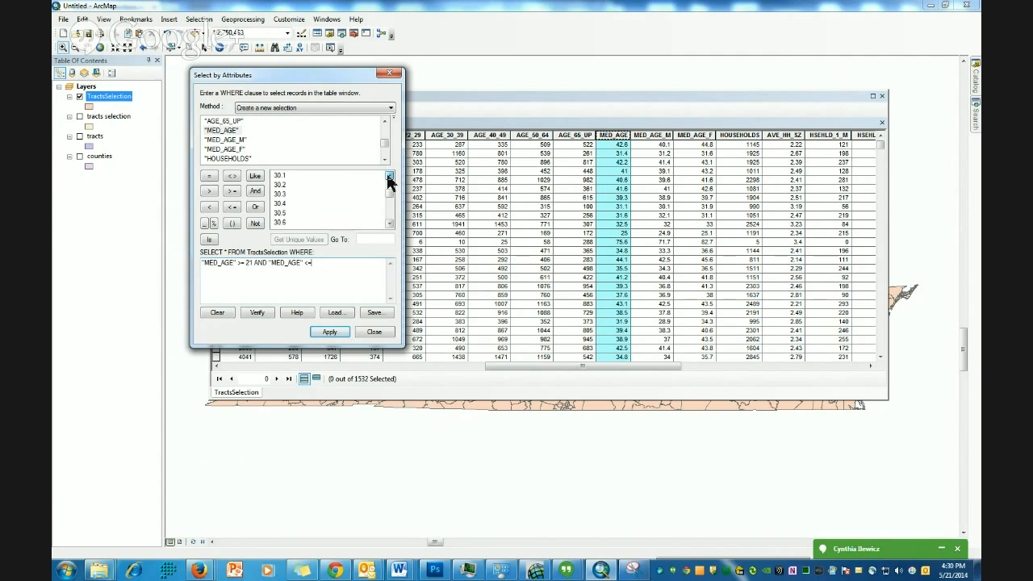
double_click(281, 185)
click(329, 334)
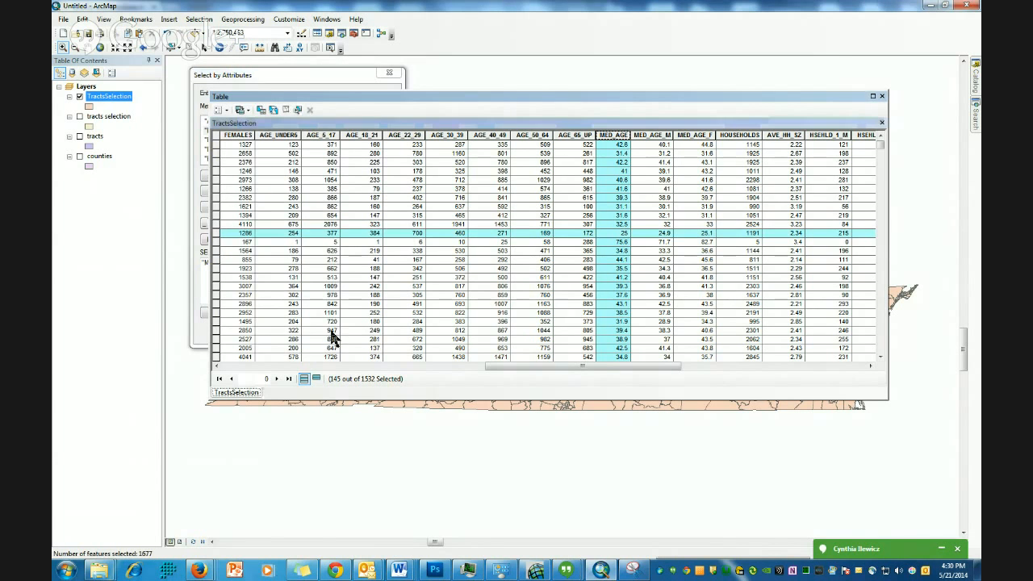
- Move the table and dialog apart and switch the table to show only the selected records
drag(380, 92, 477, 94)
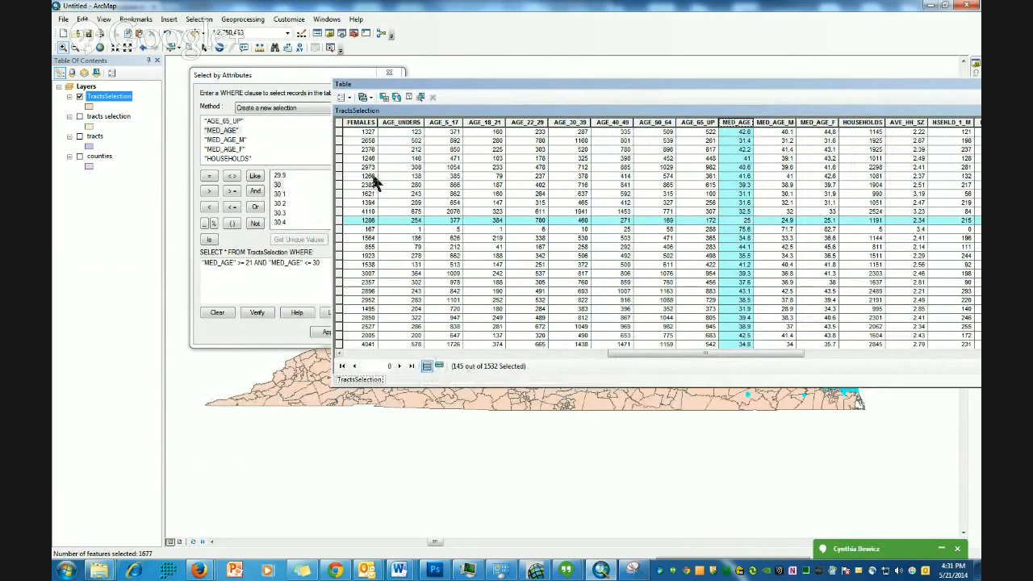
drag(412, 84, 519, 92)
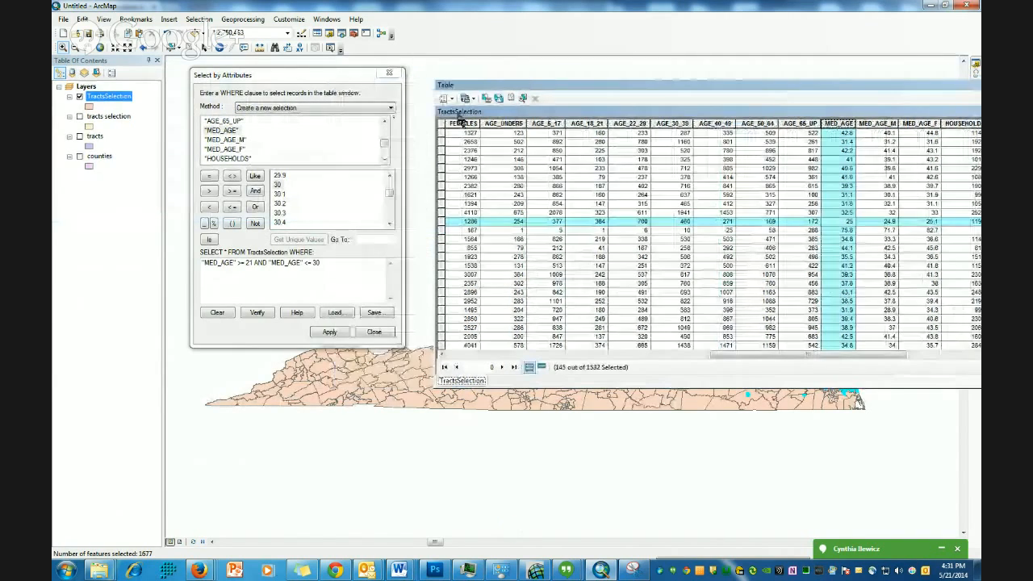
drag(322, 75, 316, 93)
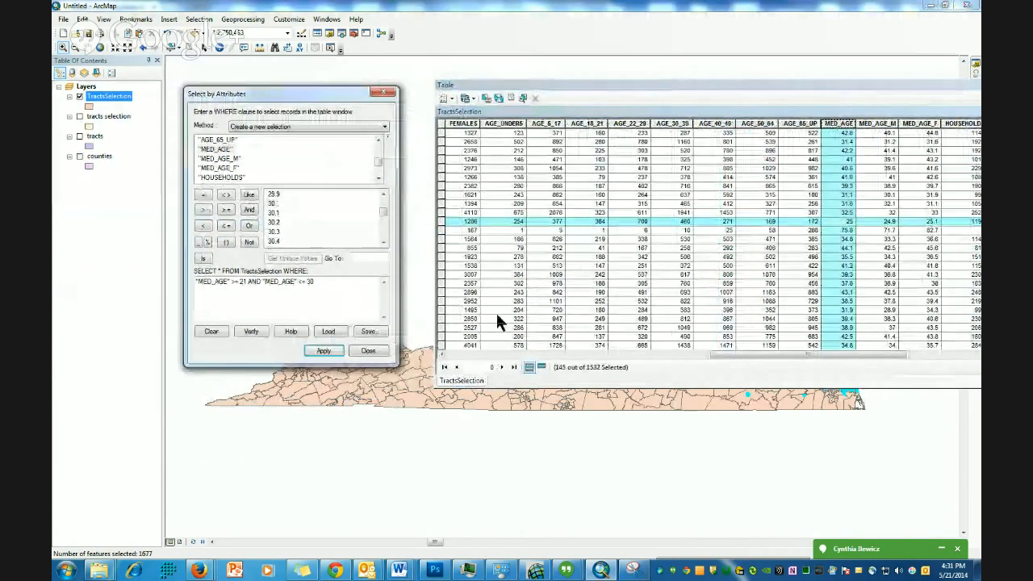
click(541, 367)
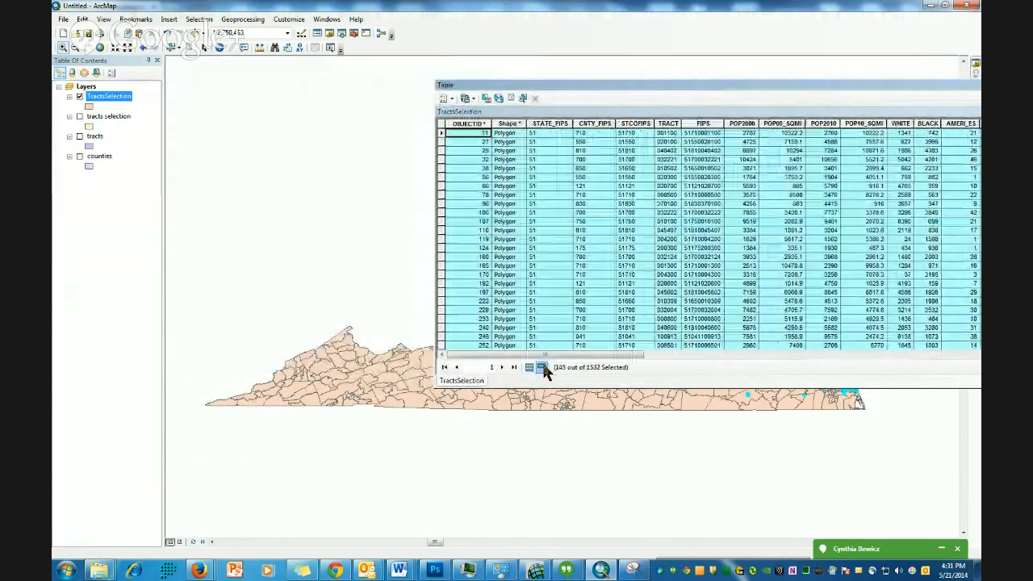
- Inspect the MED_AGE values of the selected records in the table
drag(574, 83, 431, 85)
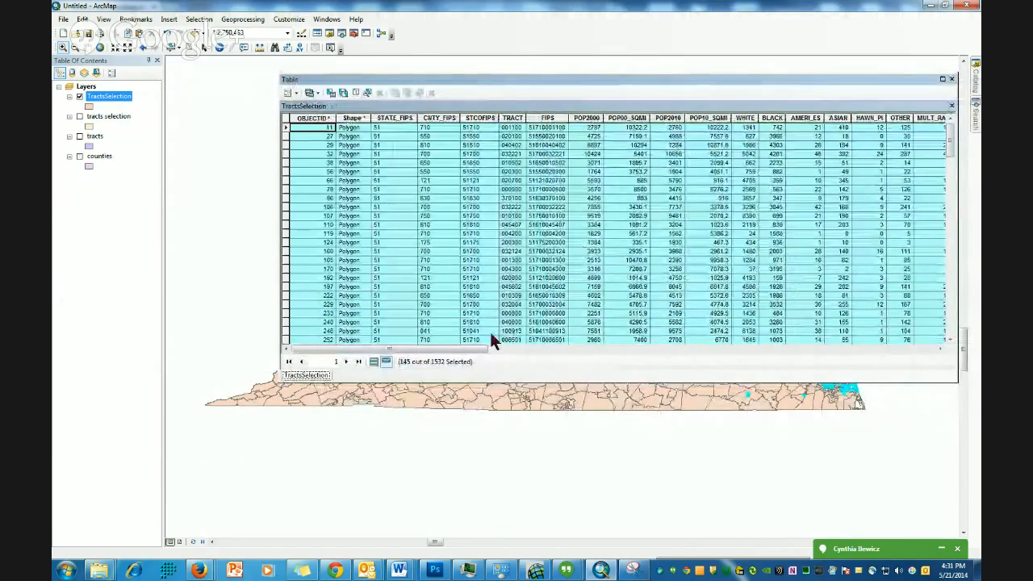
drag(444, 350, 656, 343)
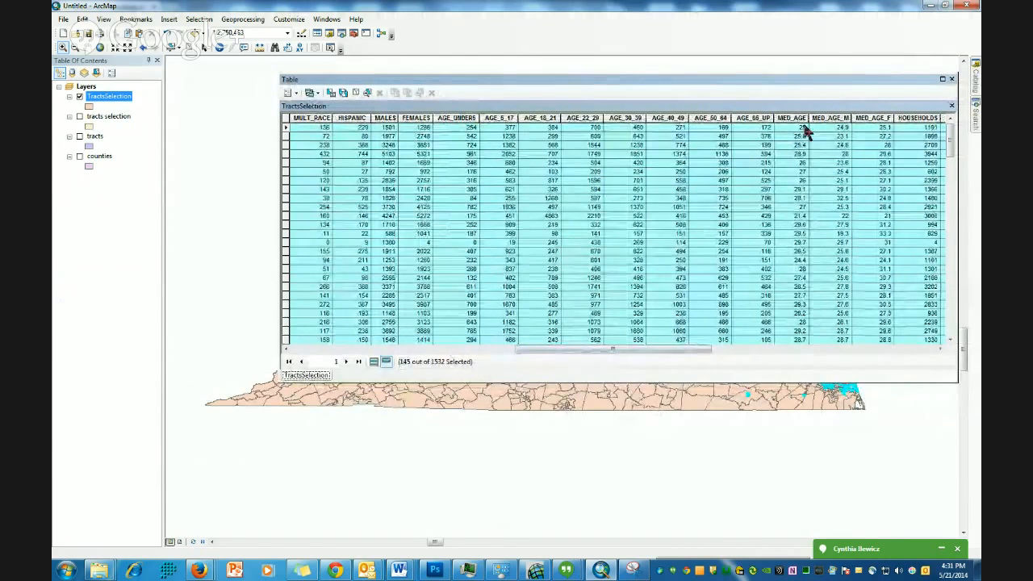
scroll(797, 153, down, 3)
scroll(793, 139, down, 8)
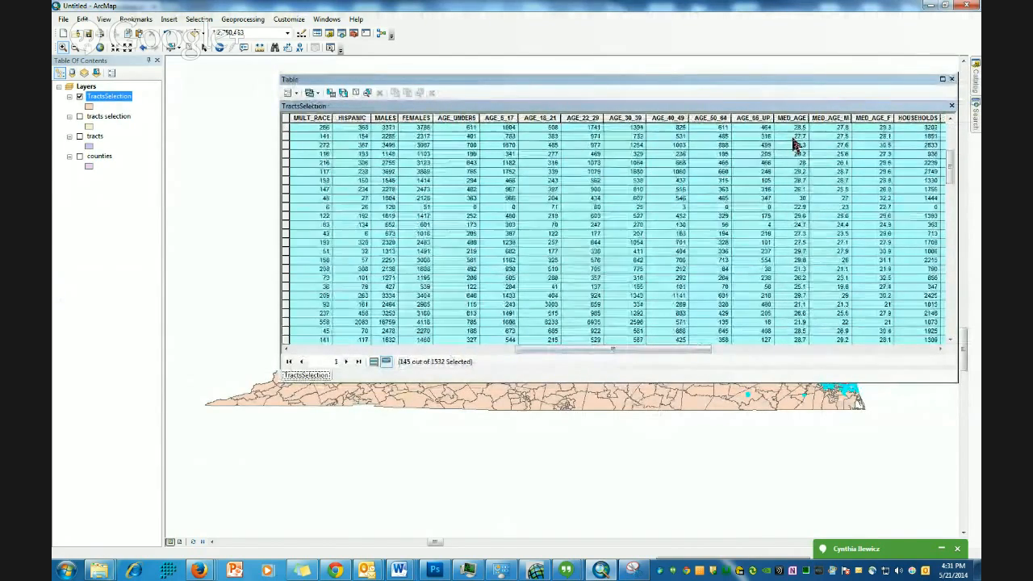
scroll(801, 258, down, 10)
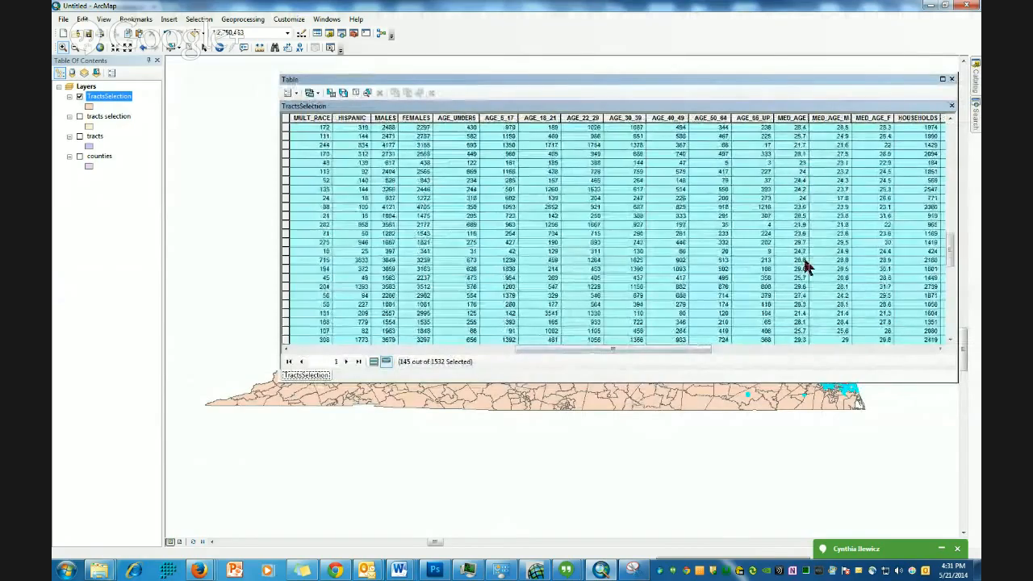
scroll(797, 266, up, 10)
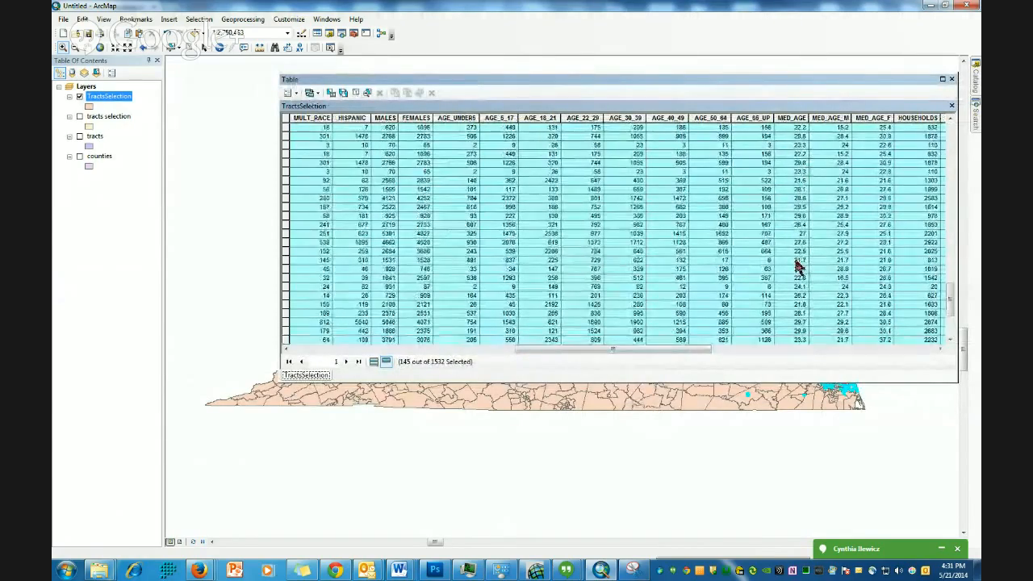
scroll(795, 262, up, 5)
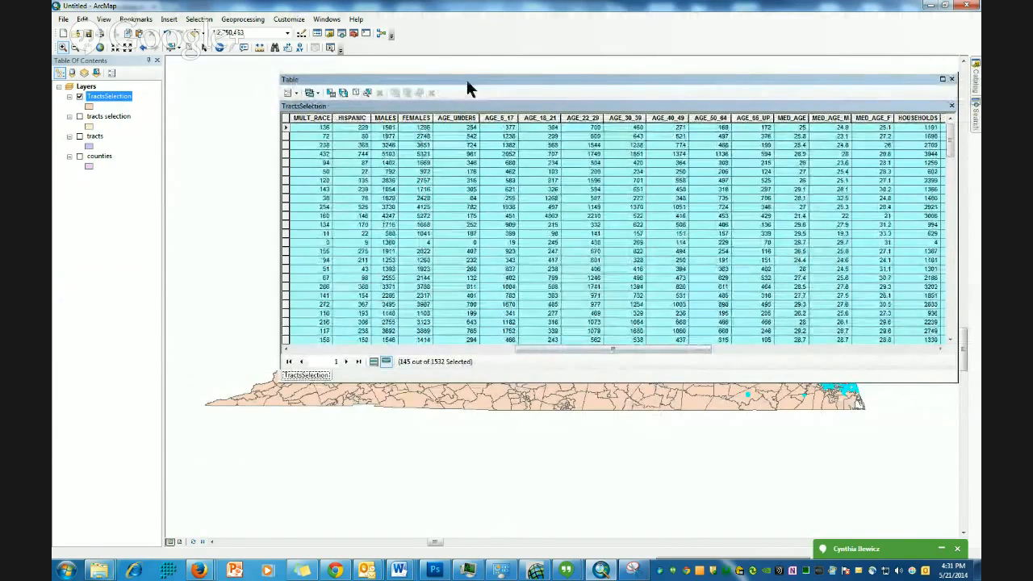
drag(483, 82, 452, 97)
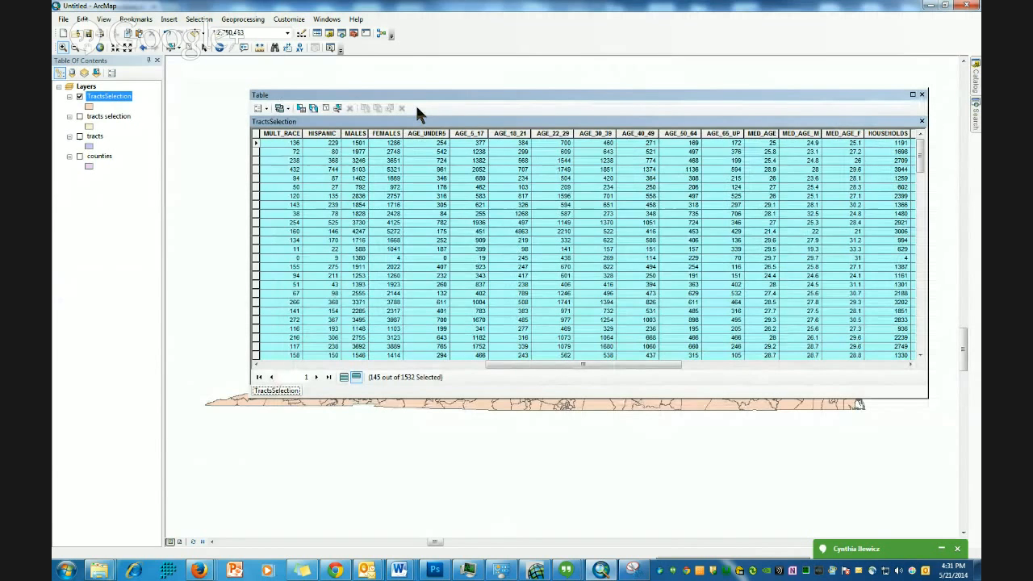
mouse_move(305, 103)
mouse_down()
mouse_move(341, 111)
mouse_move(317, 109)
mouse_up()
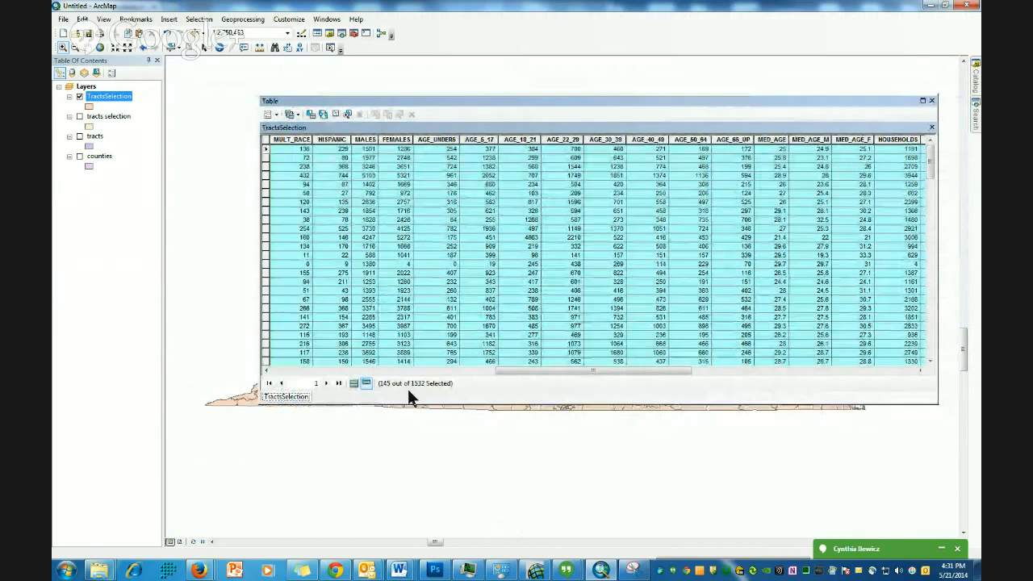
- Reopen Select By Attributes and append another AND to the existing median-age expression
click(271, 114)
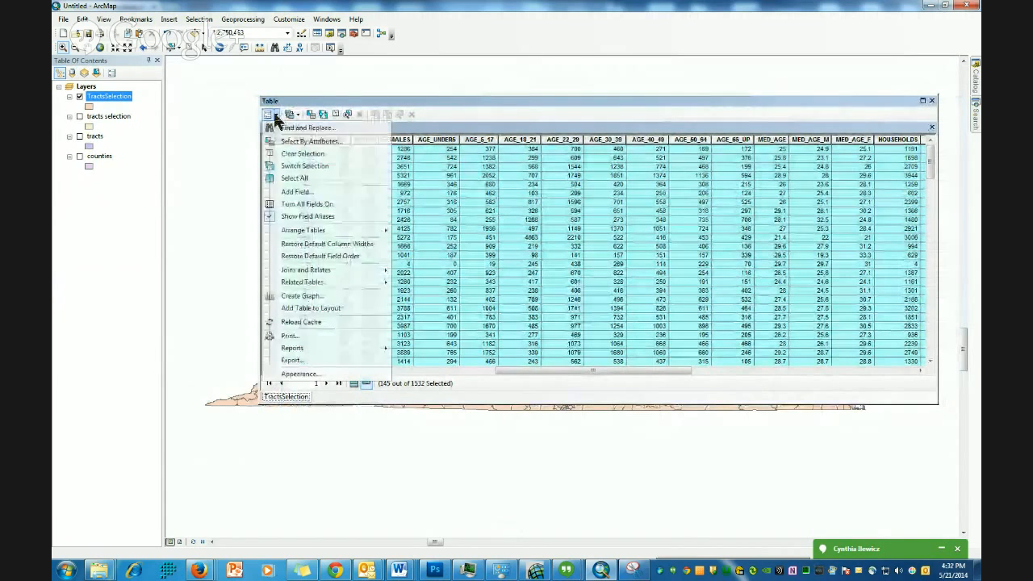
click(298, 143)
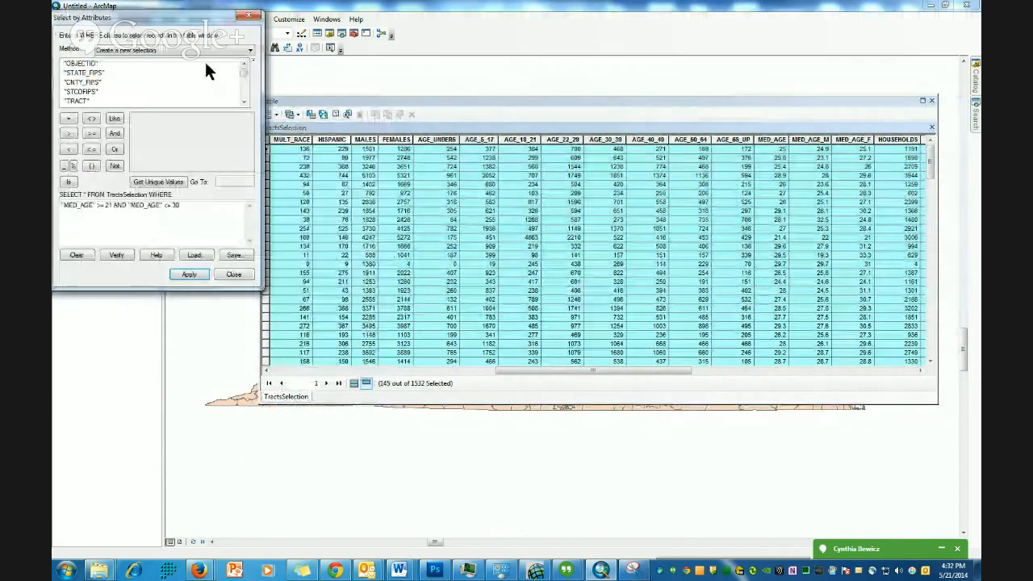
drag(162, 22, 277, 42)
drag(300, 224, 146, 230)
click(316, 234)
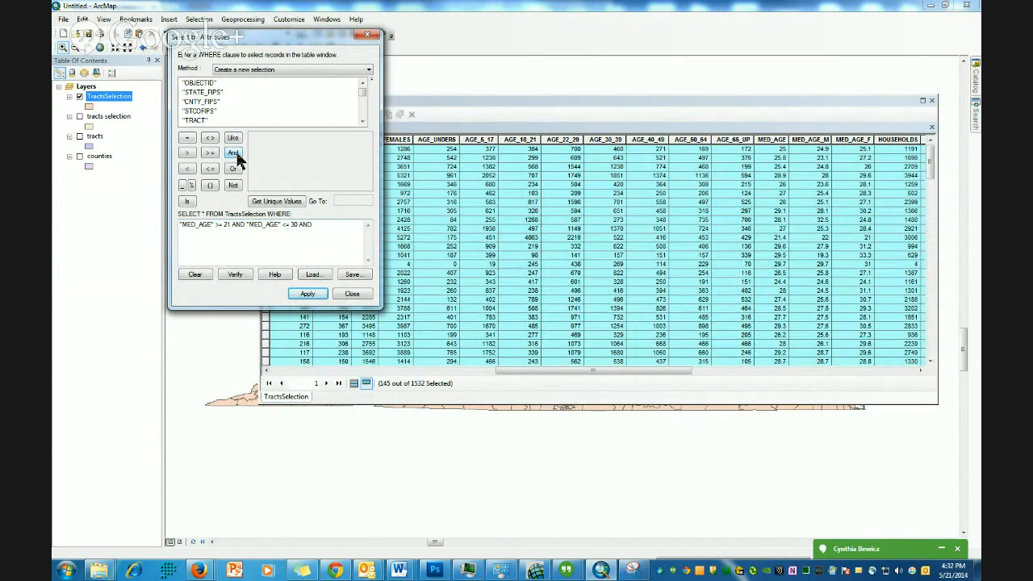
- Append the AVE_HH_SZ field with a greater-than-or-equal operator to the existing median-age expression
click(363, 122)
click(362, 122)
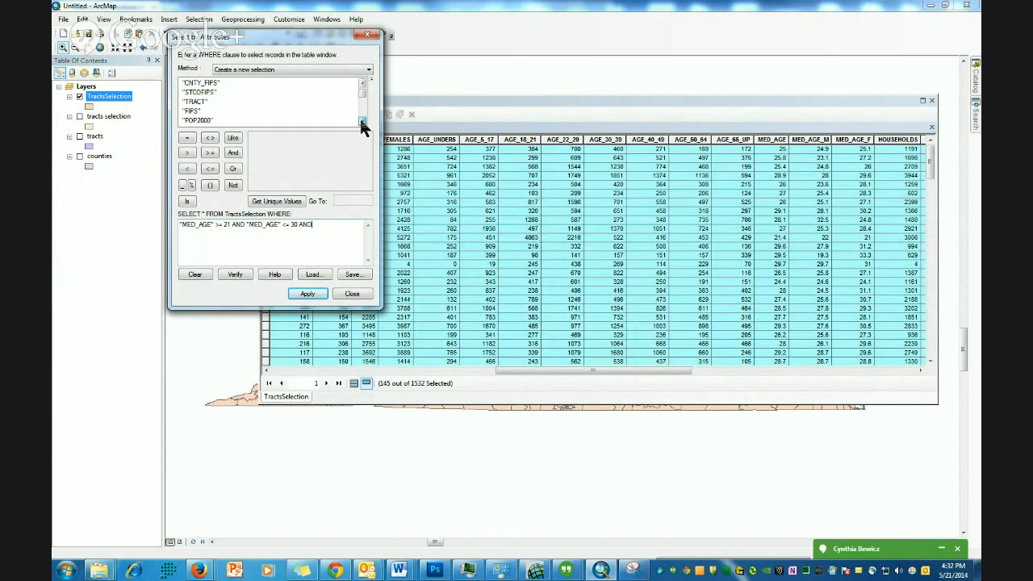
click(362, 122)
click(363, 122)
click(362, 122)
click(362, 122)
click(363, 122)
click(363, 122)
click(362, 122)
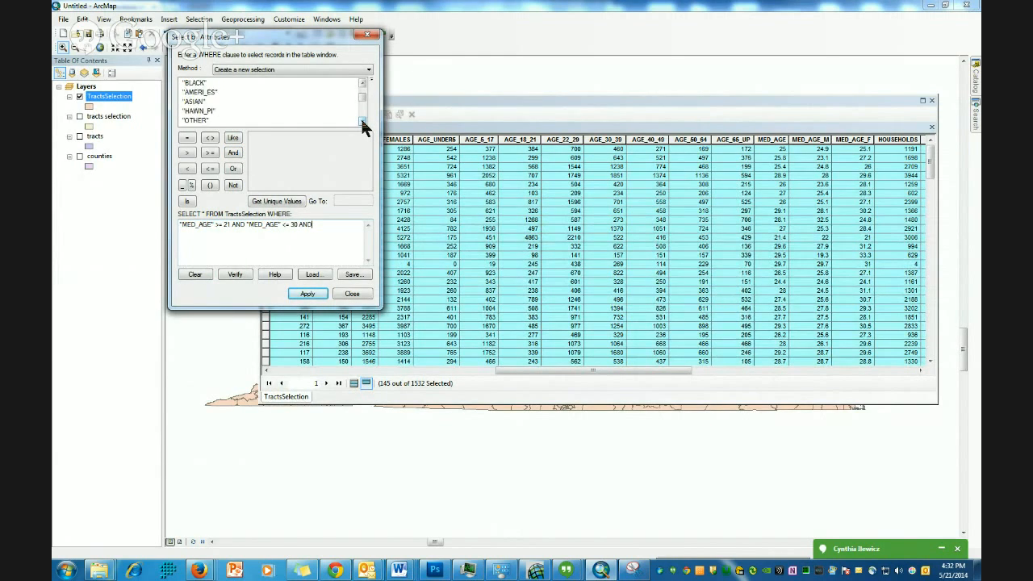
click(362, 122)
click(362, 122)
click(363, 122)
click(362, 122)
click(363, 122)
click(363, 122)
click(363, 122)
click(363, 122)
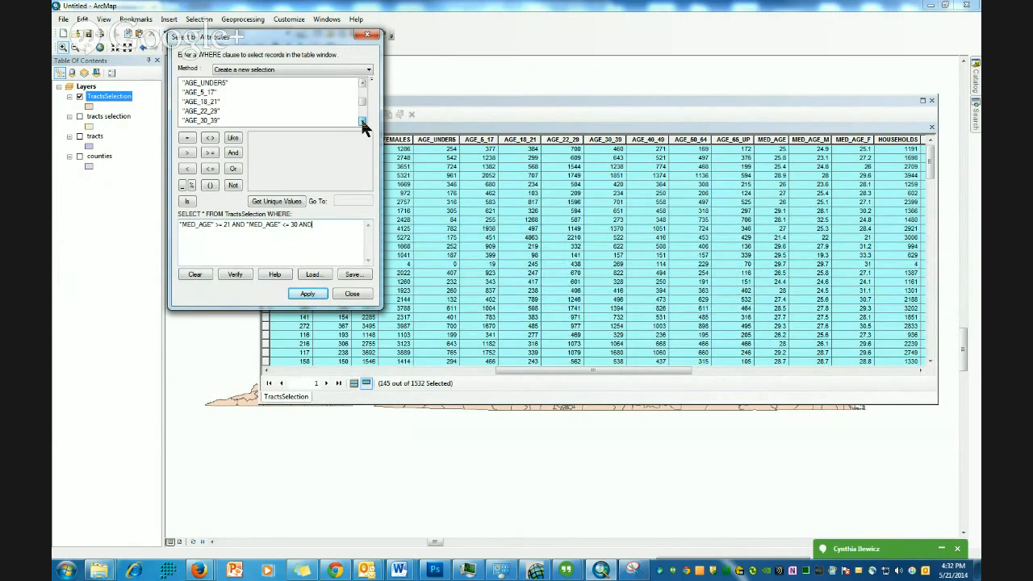
click(363, 122)
click(363, 122)
click(362, 122)
click(362, 122)
click(363, 122)
click(363, 121)
click(362, 121)
click(362, 122)
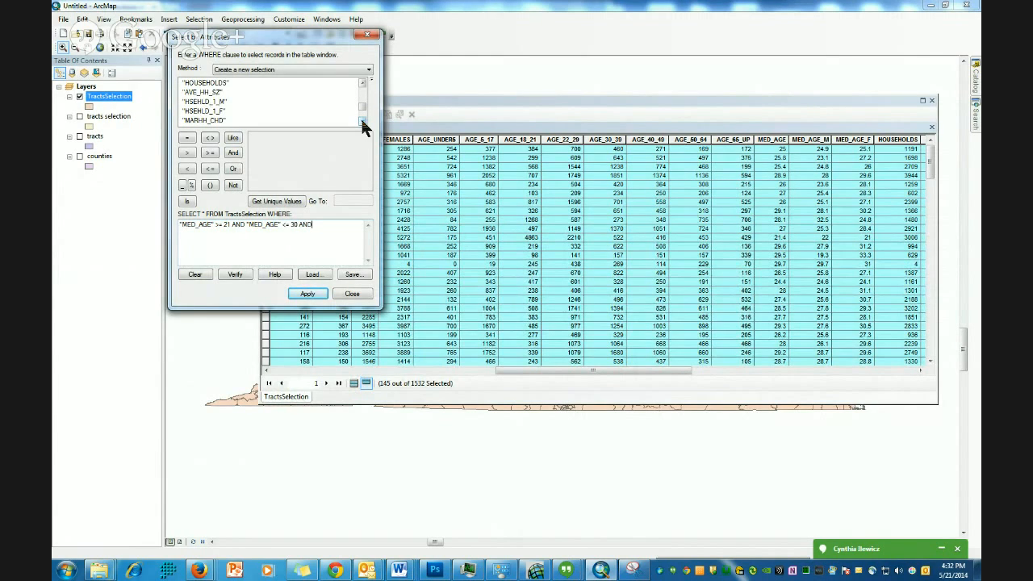
double_click(204, 92)
click(210, 153)
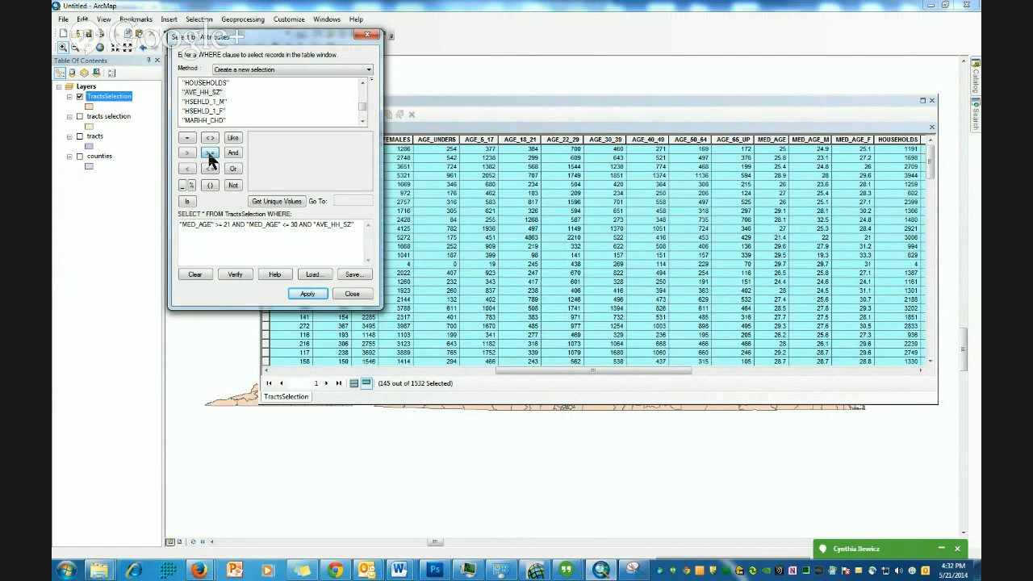
- List the unique average household size values, complete the condition with 2.5 and apply the selection
click(275, 201)
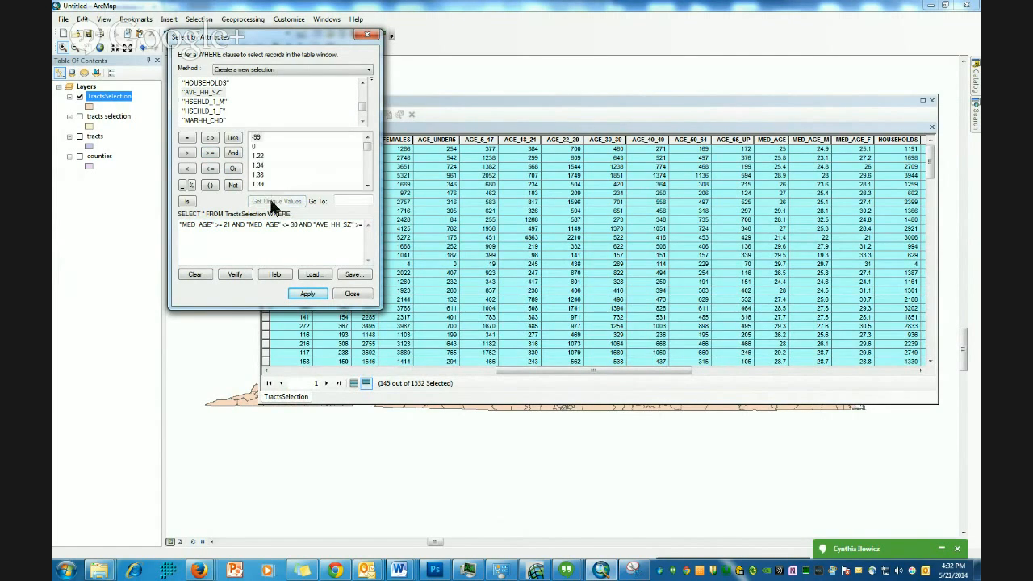
click(368, 185)
click(368, 185)
click(368, 185)
click(368, 185)
click(368, 185)
click(368, 184)
click(368, 185)
click(368, 185)
click(368, 184)
click(368, 185)
click(368, 185)
click(369, 185)
click(368, 185)
click(368, 185)
click(368, 185)
click(368, 185)
click(368, 185)
click(368, 185)
double_click(258, 167)
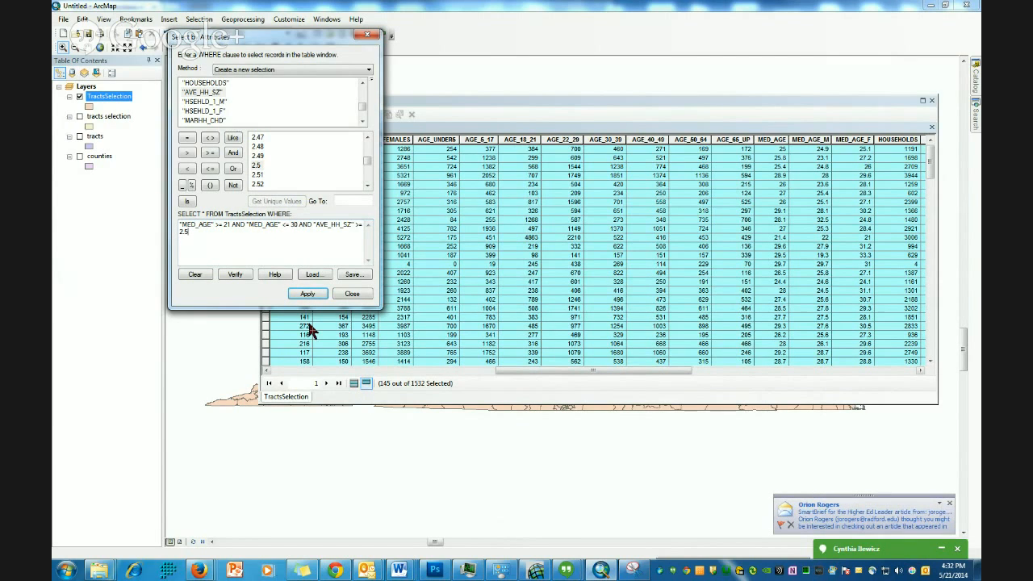
click(307, 295)
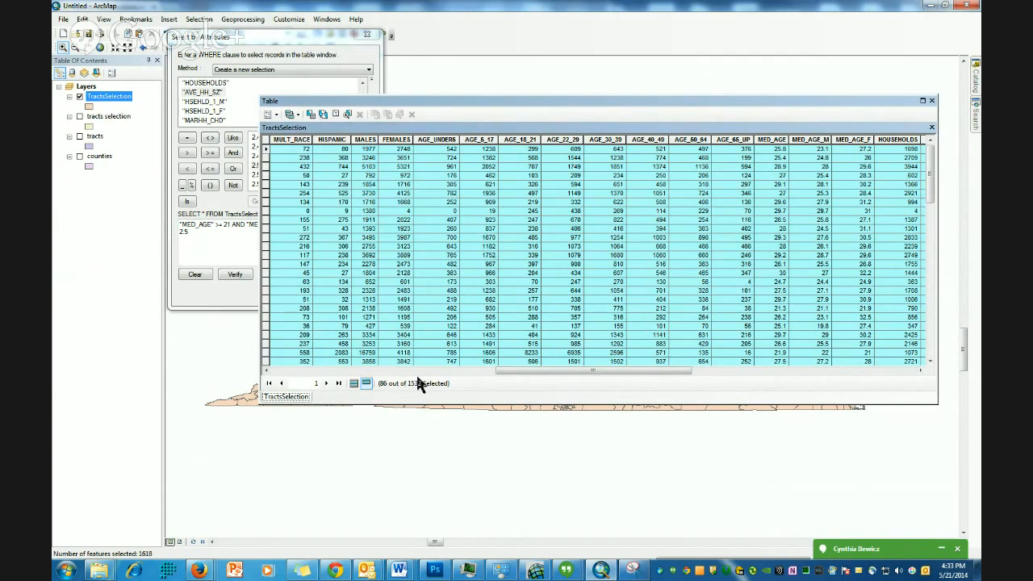
- Close the attribute table and create a new layer from the selected features of TractsSelection
drag(509, 373, 765, 369)
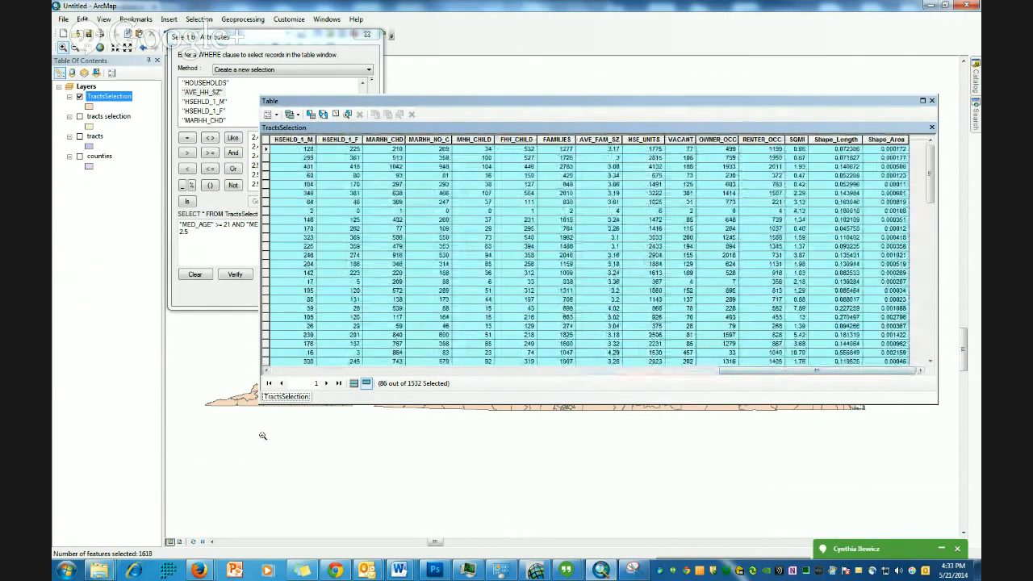
click(932, 101)
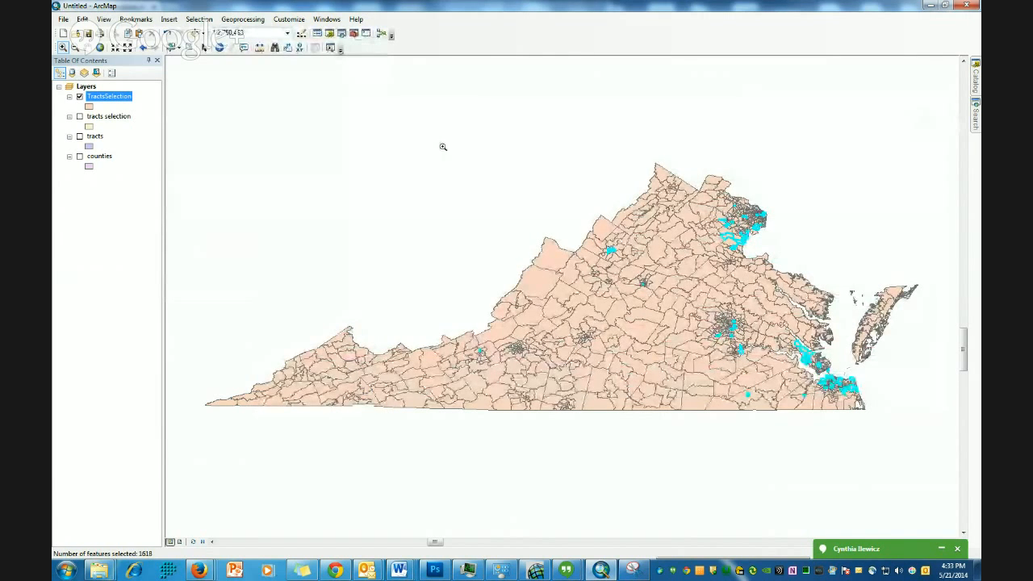
drag(443, 119, 932, 476)
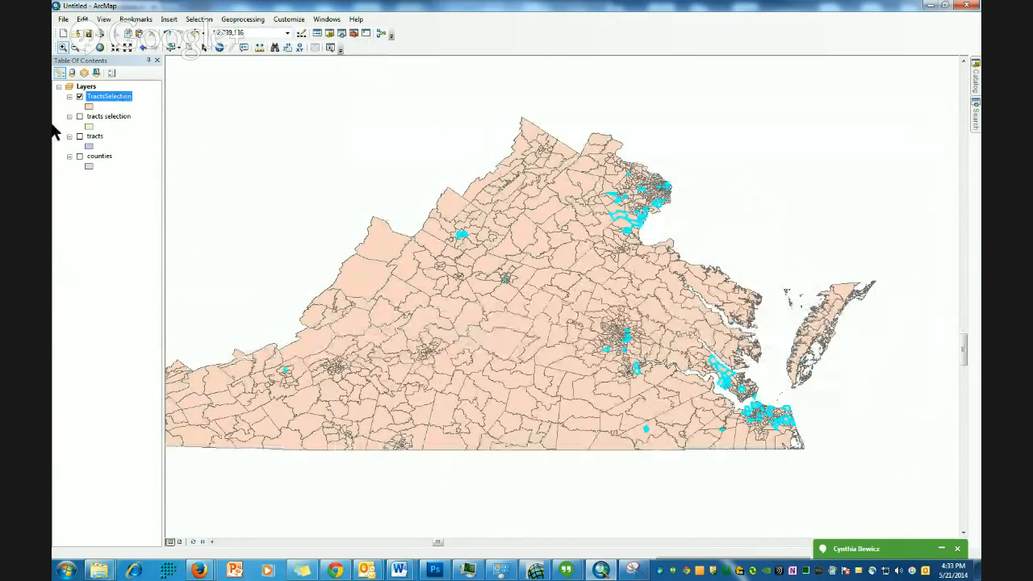
right_click(103, 98)
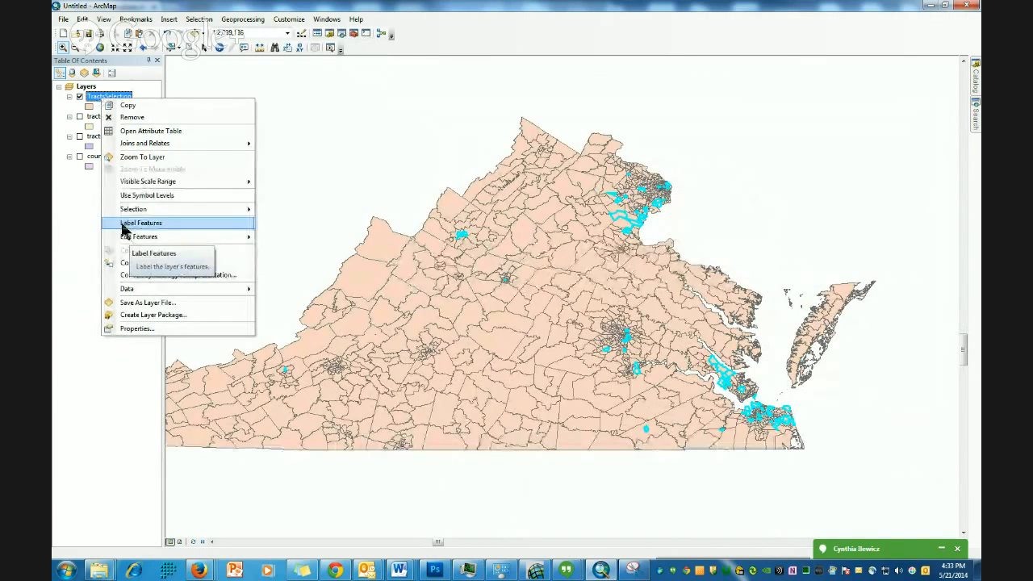
mouse_move(148, 214)
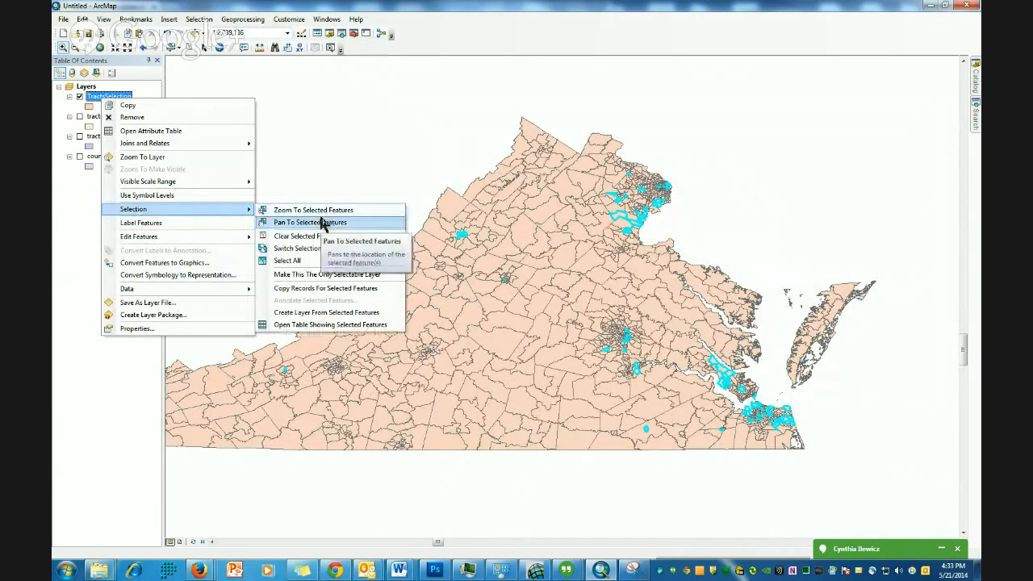
click(322, 315)
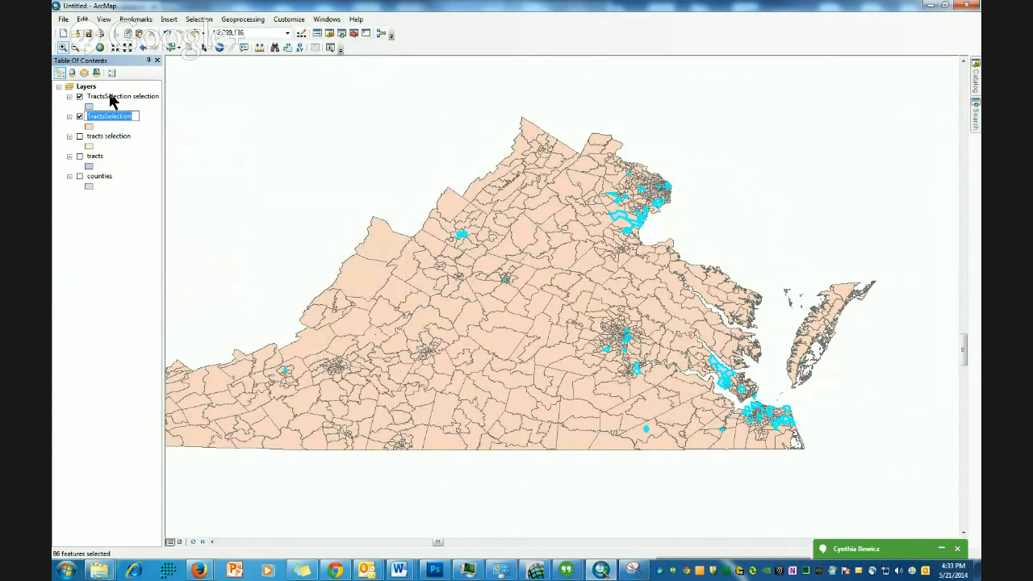
- Set the new selection layer's fill colour to red and clear the selected features
click(89, 107)
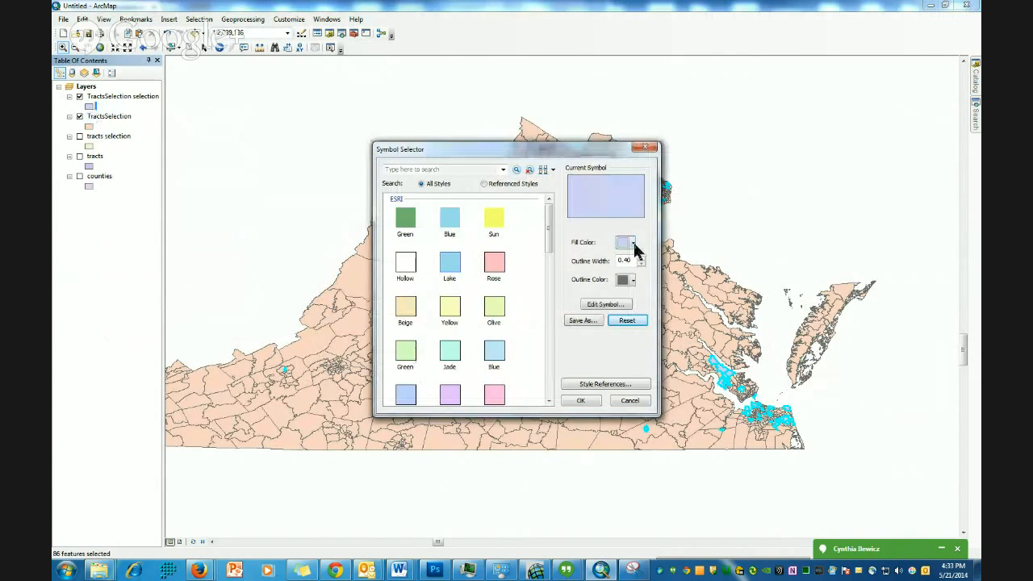
click(631, 244)
click(632, 304)
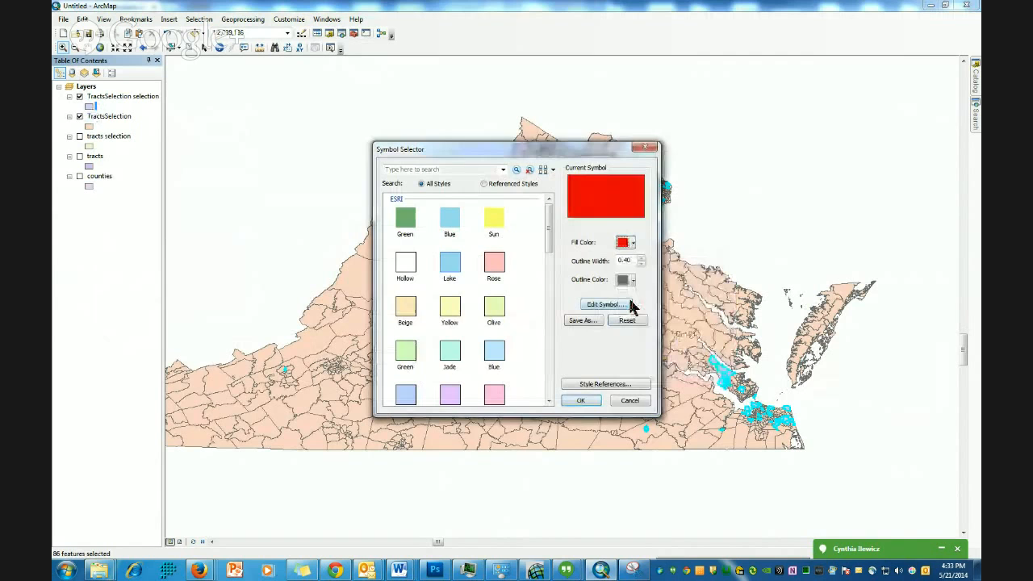
click(588, 401)
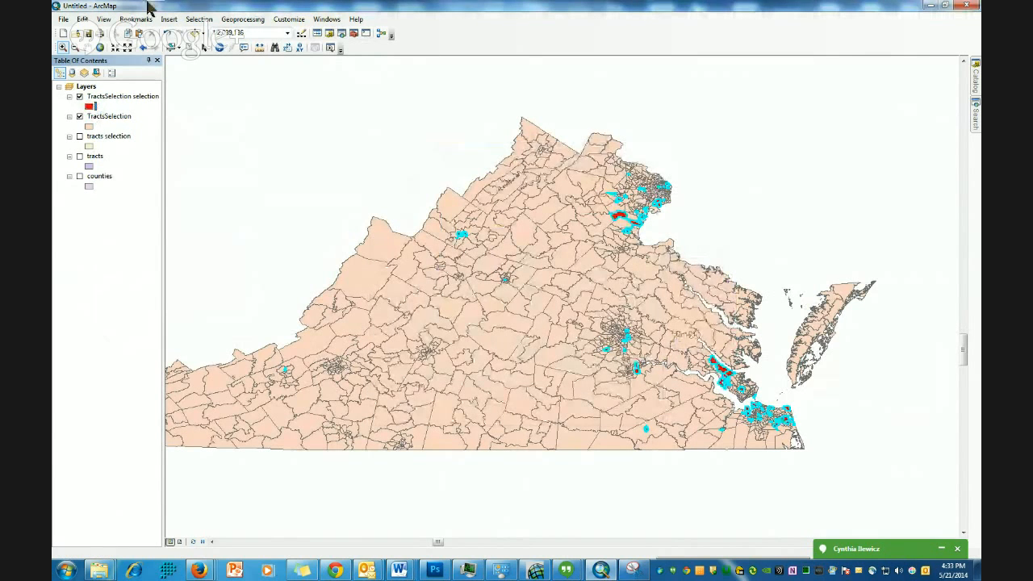
click(198, 19)
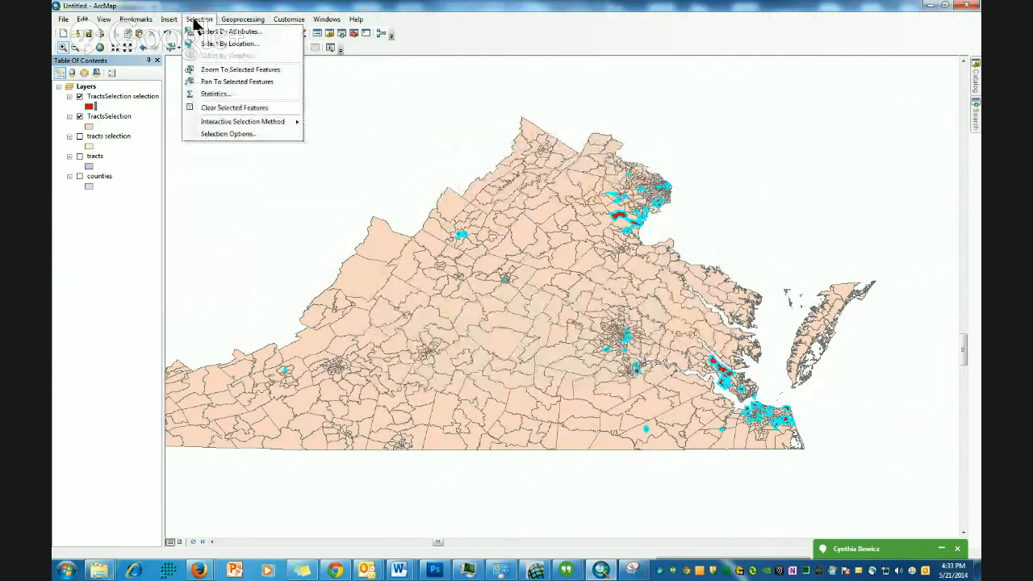
click(231, 114)
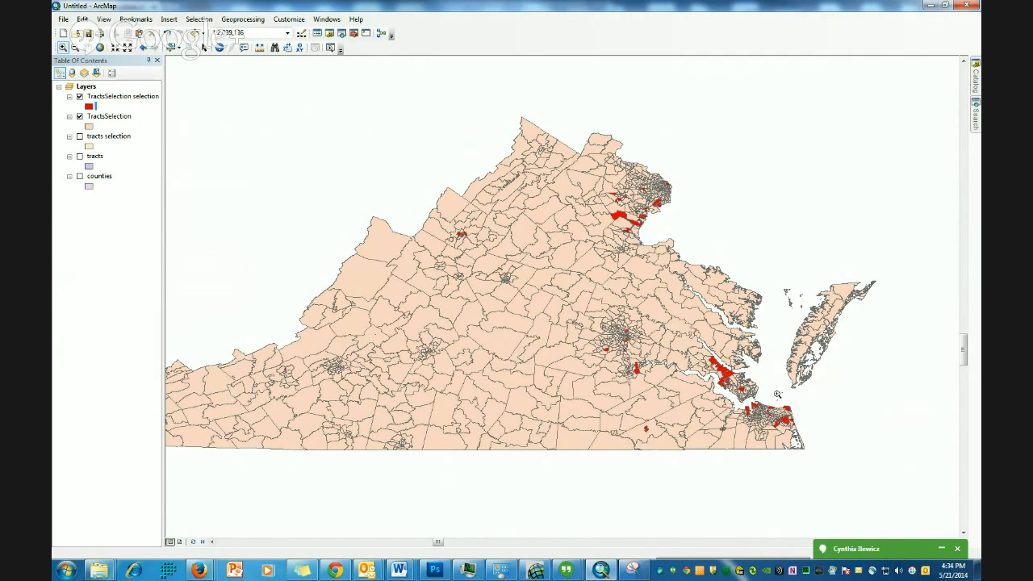
- Add the National Geographic World Map from ArcGIS Online by searching for national geographic, and hide the TractsSelection layer
click(63, 19)
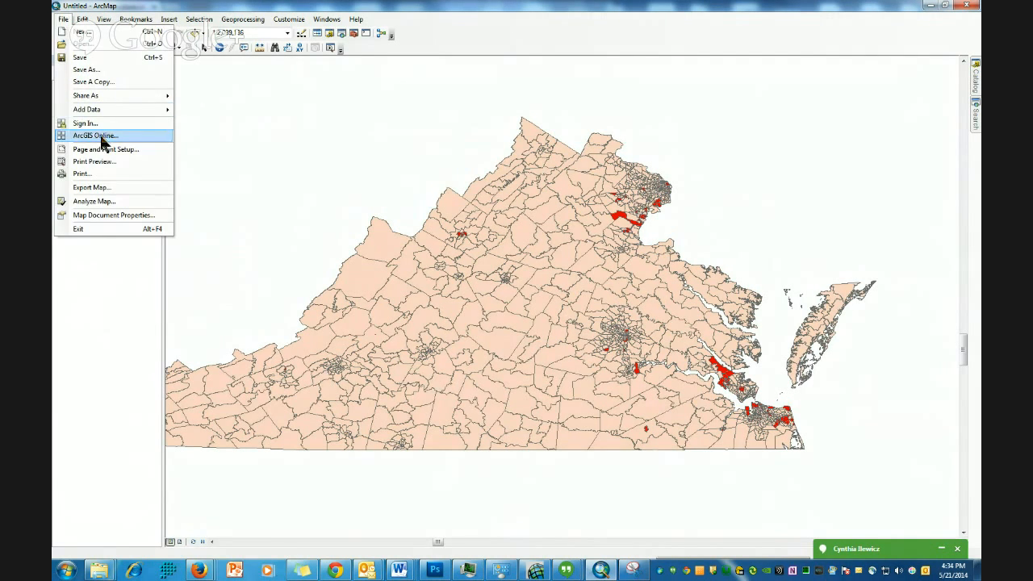
click(101, 137)
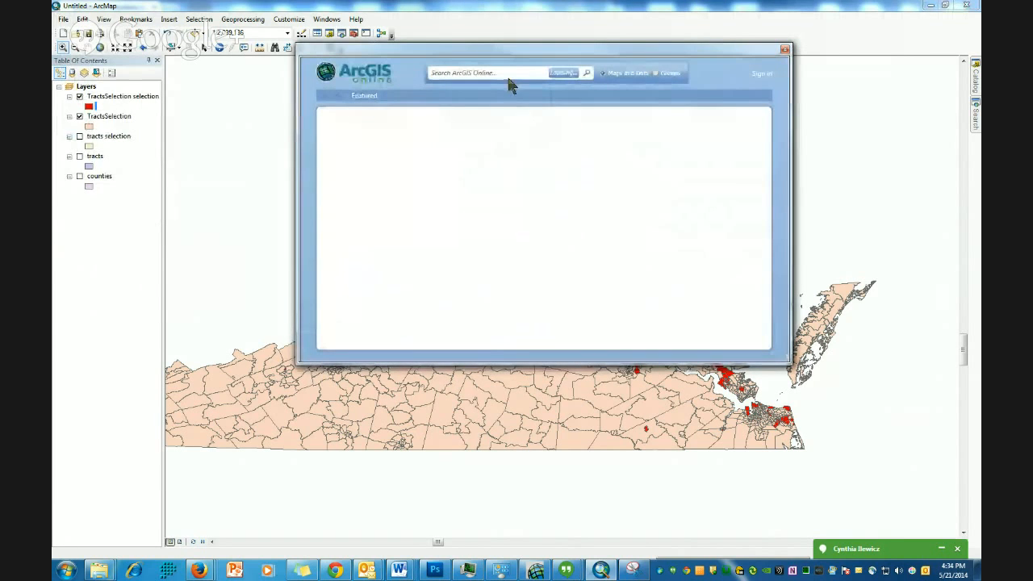
click(502, 75)
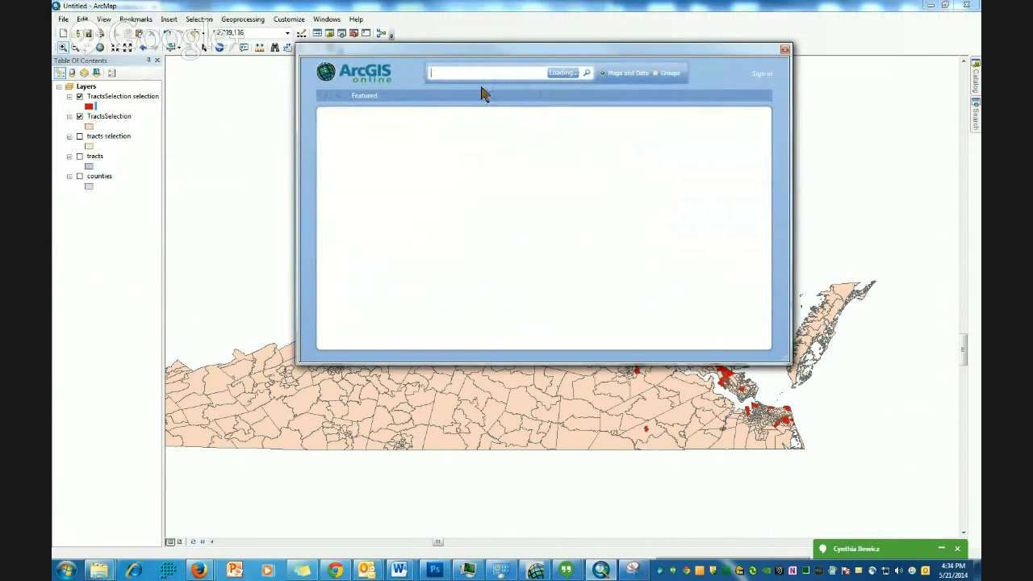
text(national ge)
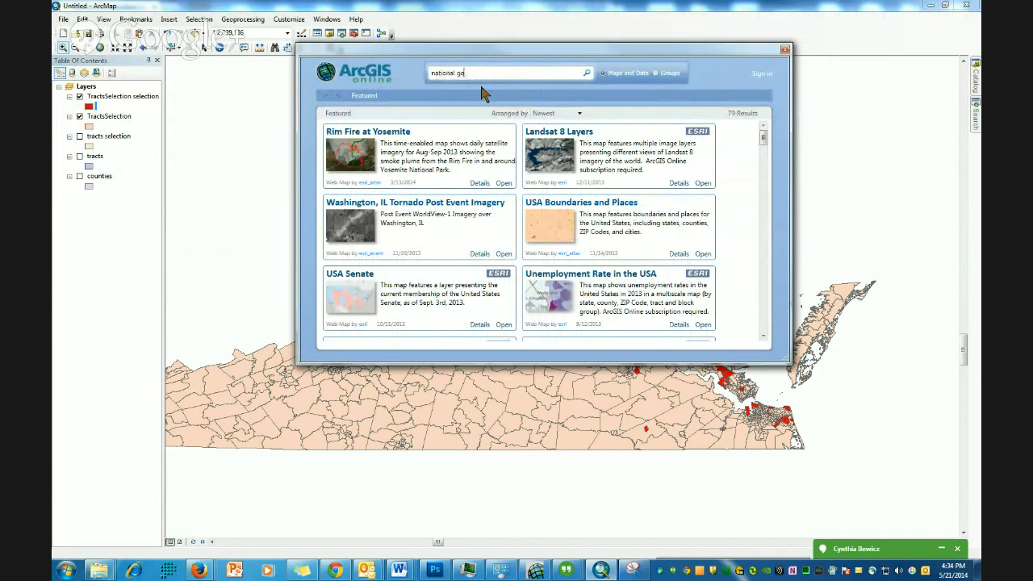
text(ographic)
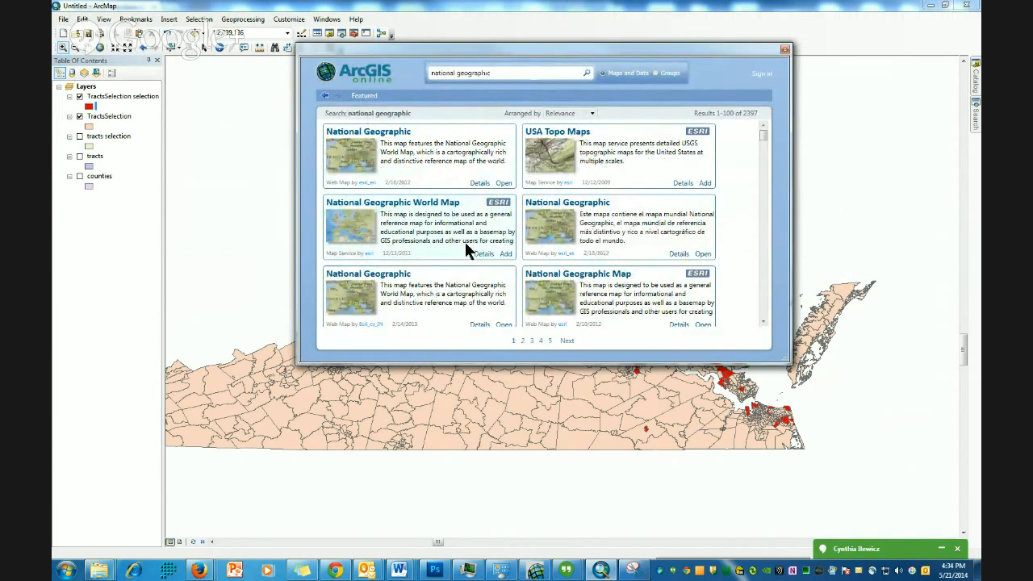
click(506, 254)
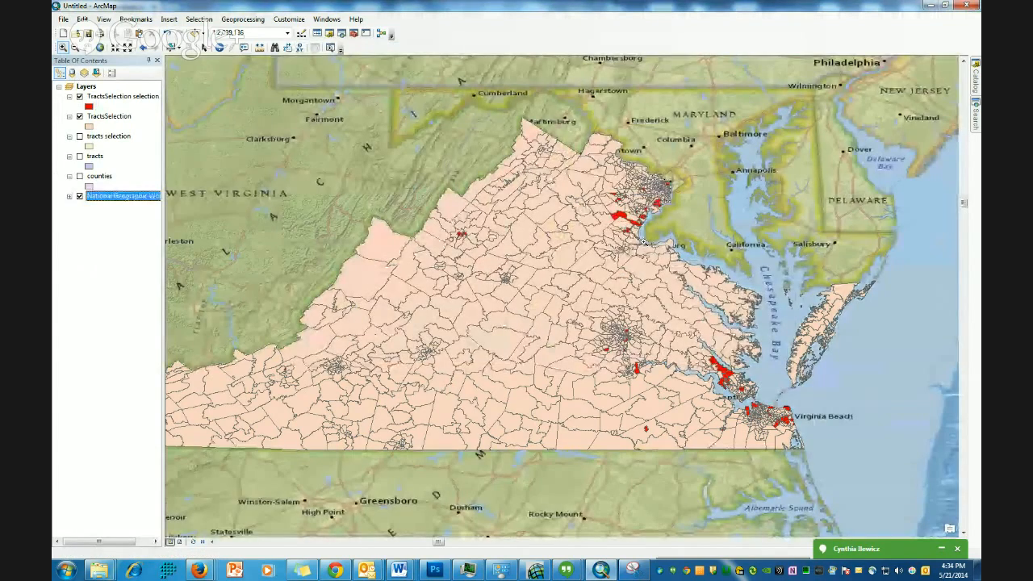
click(79, 118)
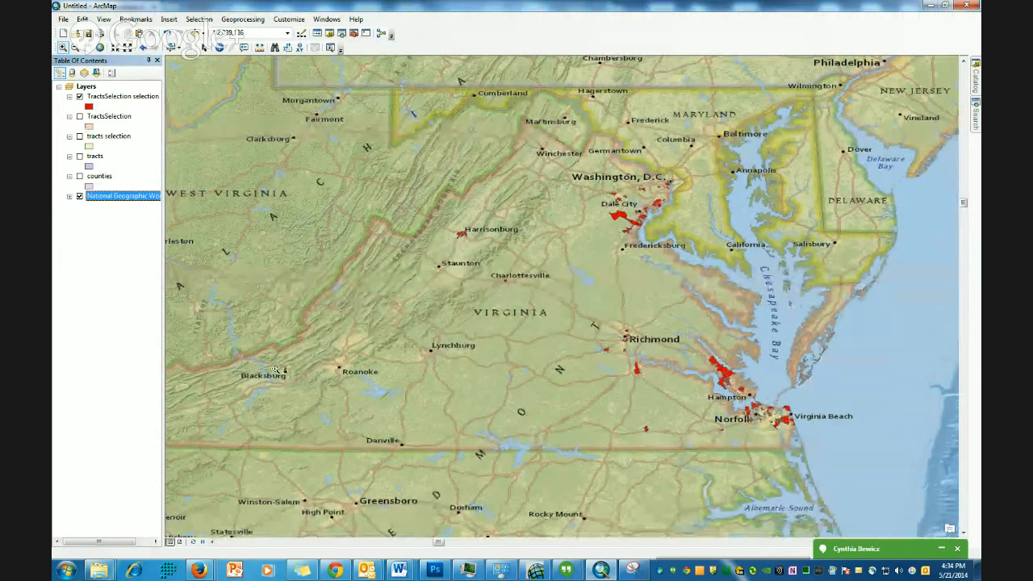
- Zoom and pan around the basemap to inspect where the red tracts lie across Virginia
drag(270, 363, 300, 386)
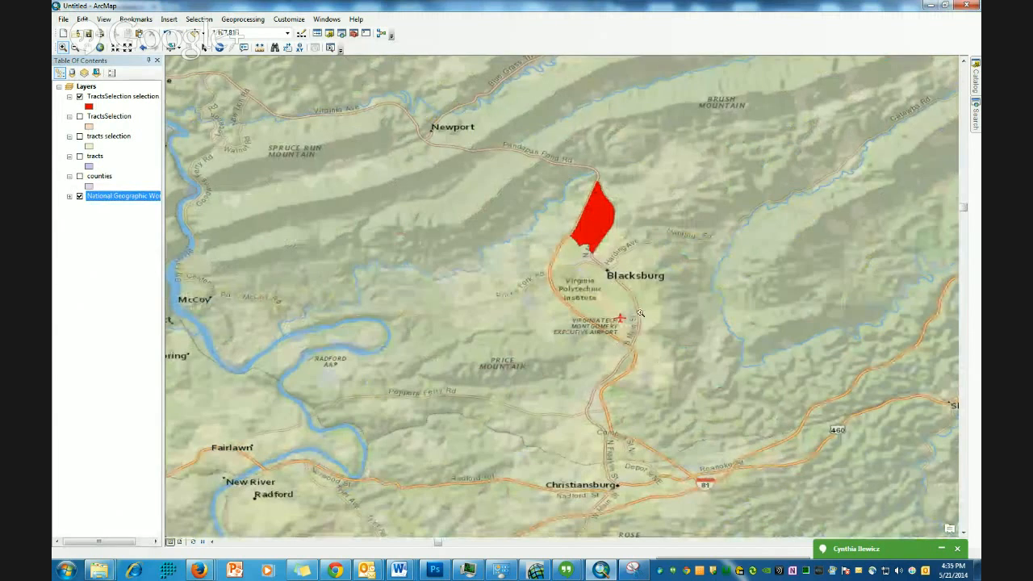
scroll(639, 313, down, 5)
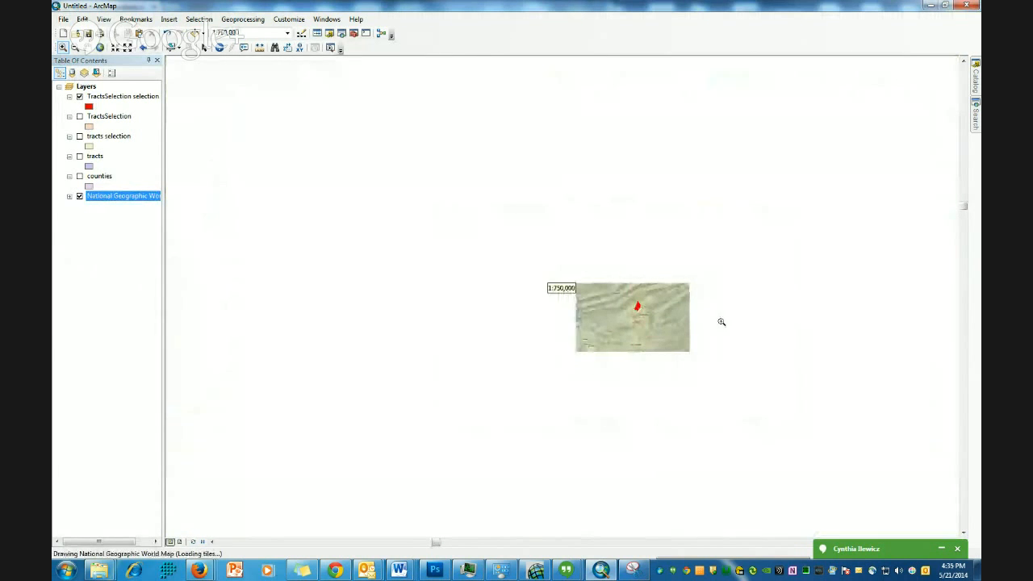
scroll(697, 331, down, 3)
scroll(697, 331, down, 2)
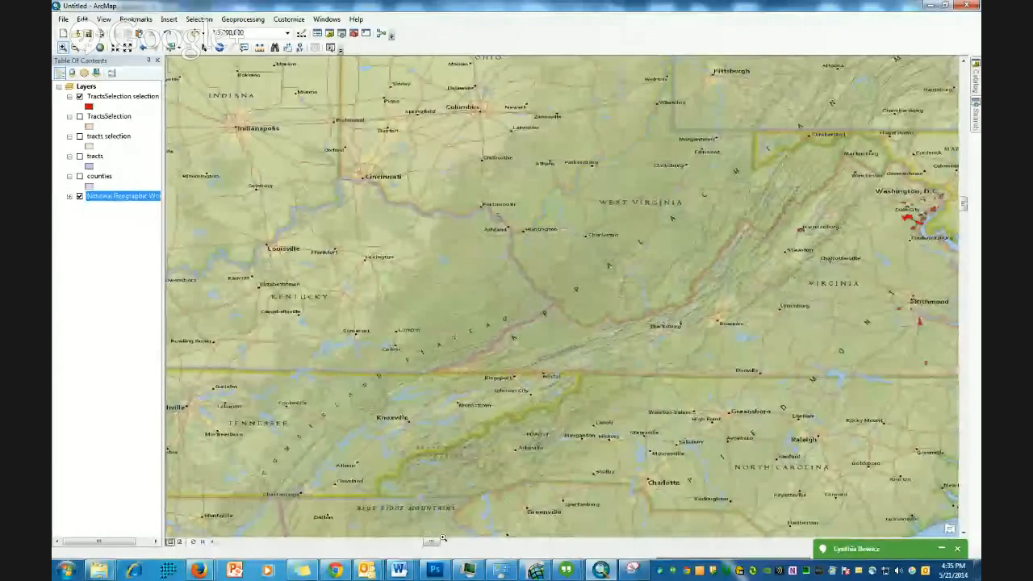
drag(432, 542, 443, 542)
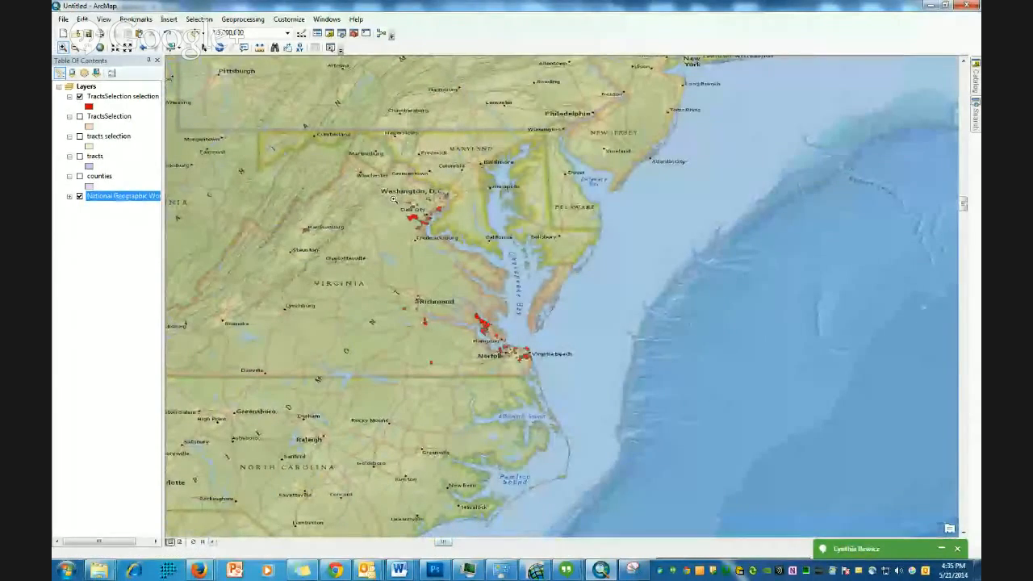
drag(381, 177, 462, 238)
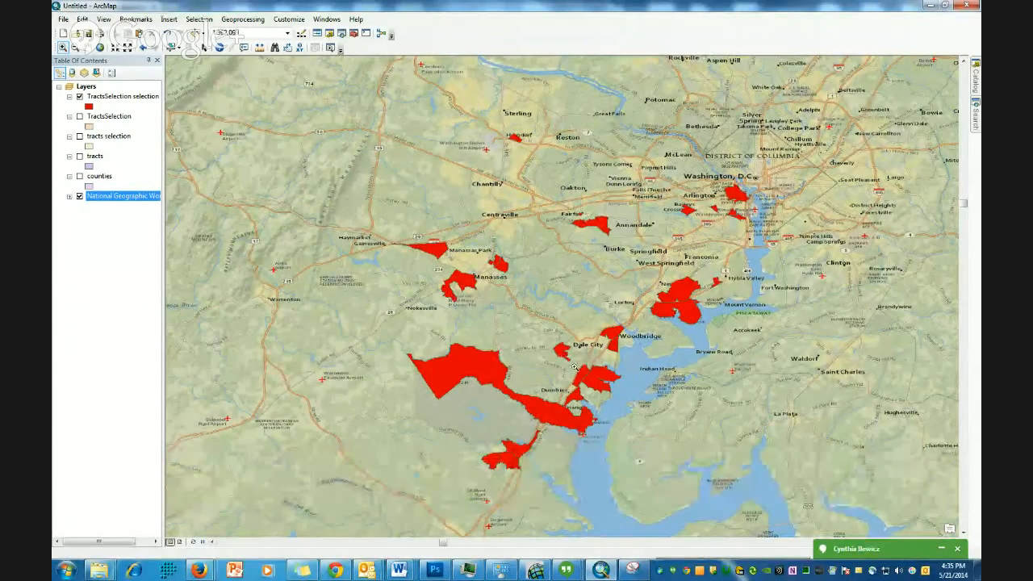
scroll(577, 361, up, 1)
scroll(576, 361, down, 6)
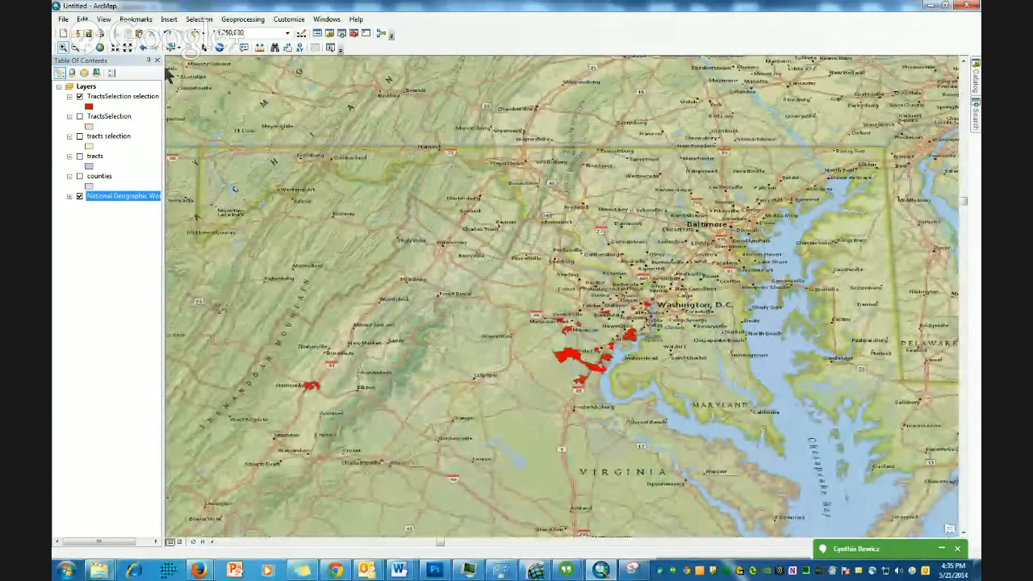
click(88, 48)
drag(689, 411, 559, 110)
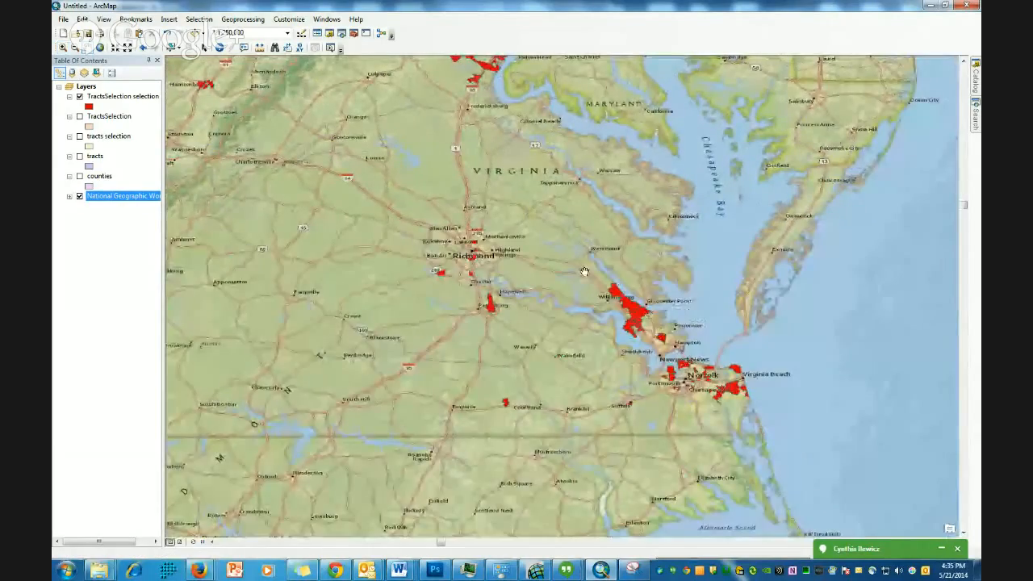
drag(591, 329, 746, 392)
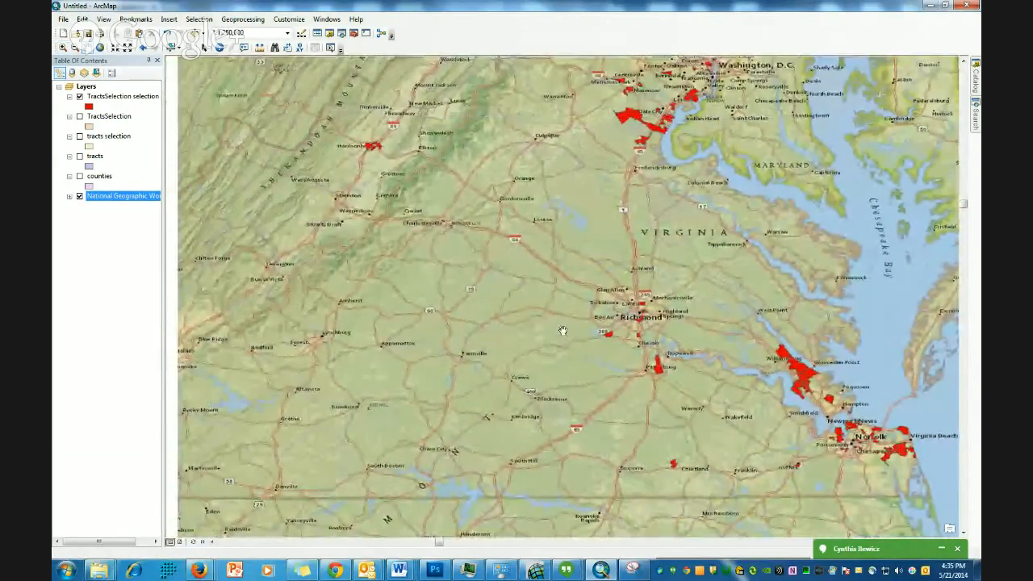
scroll(554, 330, down, 1)
scroll(542, 329, up, 4)
scroll(541, 329, up, 1)
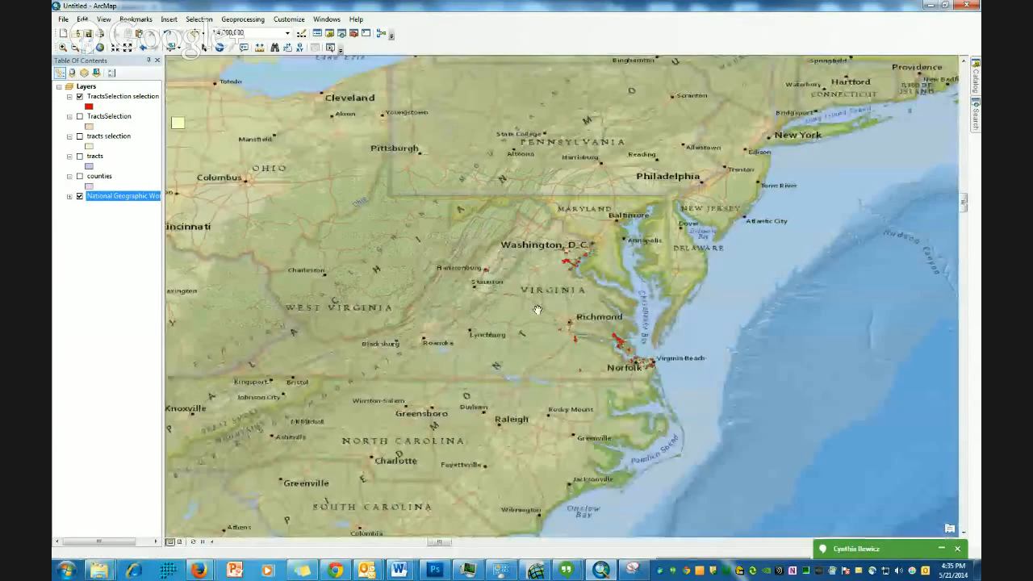
drag(492, 294, 577, 307)
scroll(521, 330, up, 1)
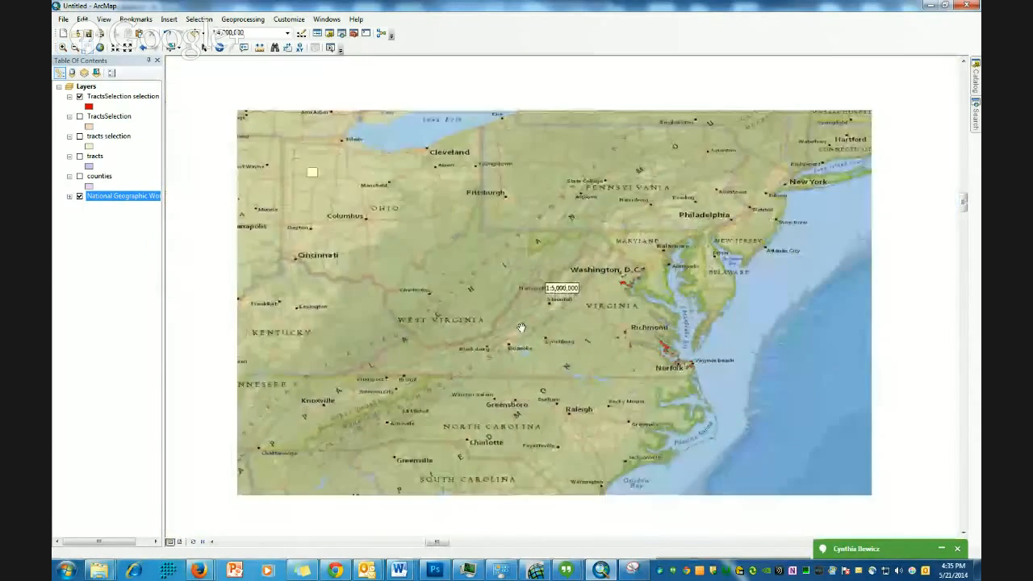
- Zoom into Virginia on the basemap and hide the TractsSelection selection layer
scroll(523, 330, down, 2)
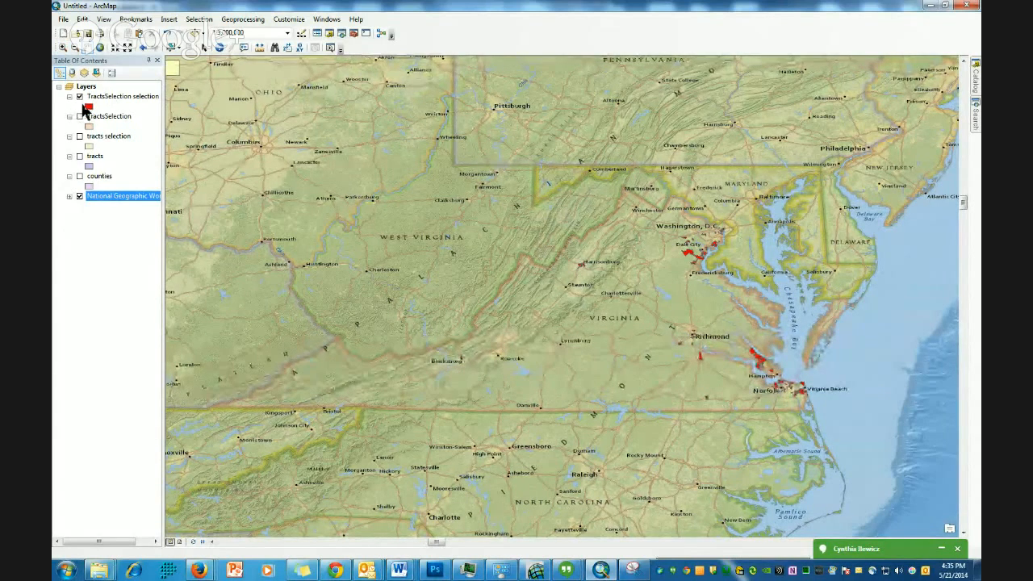
click(79, 97)
click(79, 97)
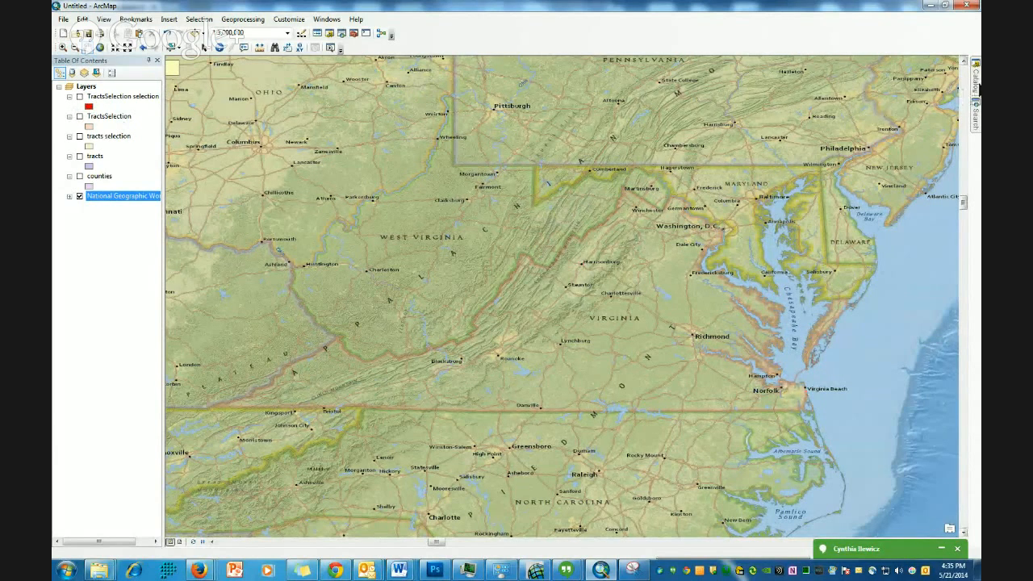
- Add RADFORD_GIS_Data_DBO_Zoning_09 from the Catalog to the map and dismiss the coordinate system warning
mouse_move(977, 91)
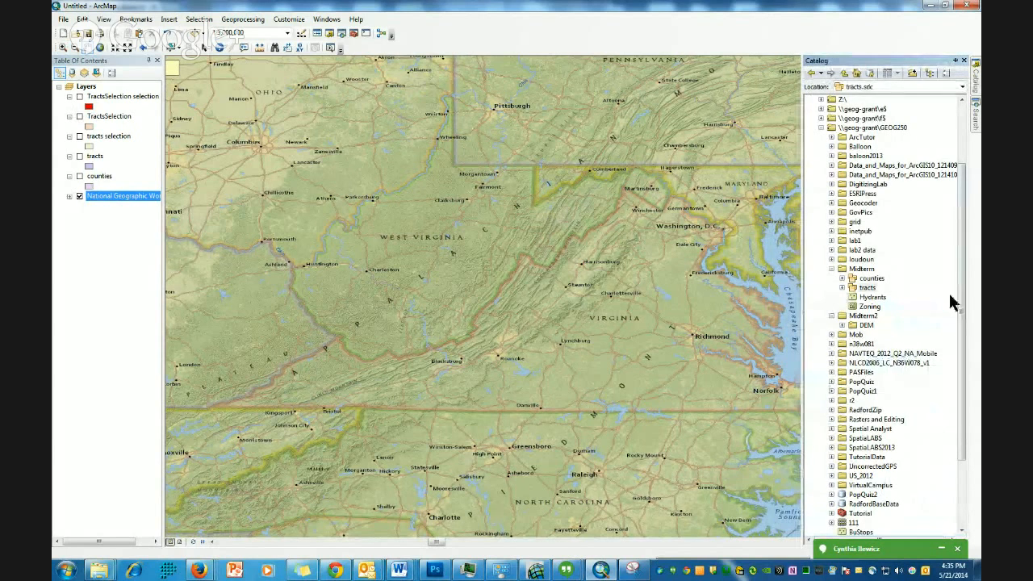
scroll(965, 294, down, 3)
scroll(956, 339, down, 1)
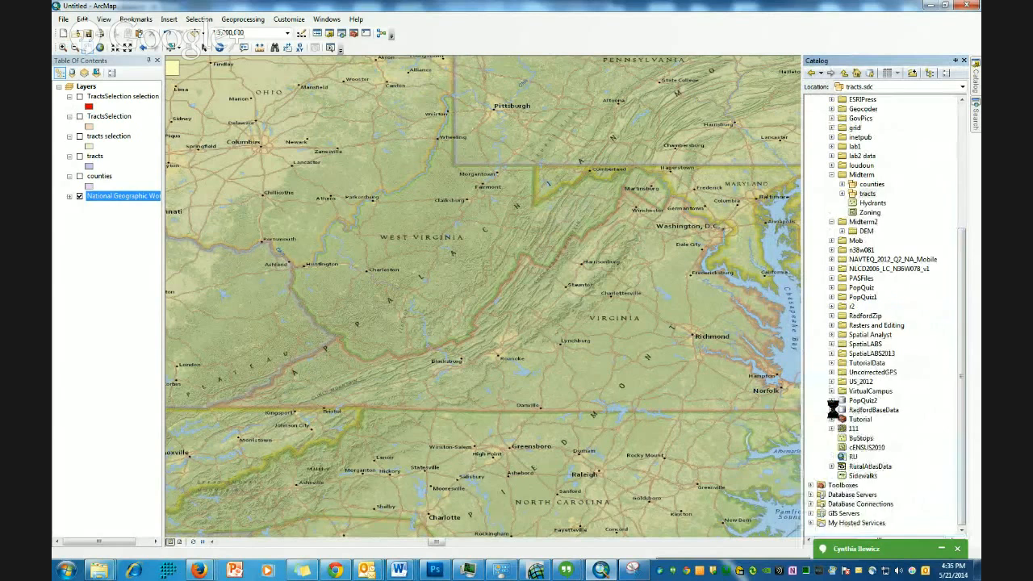
scroll(840, 412, down, 10)
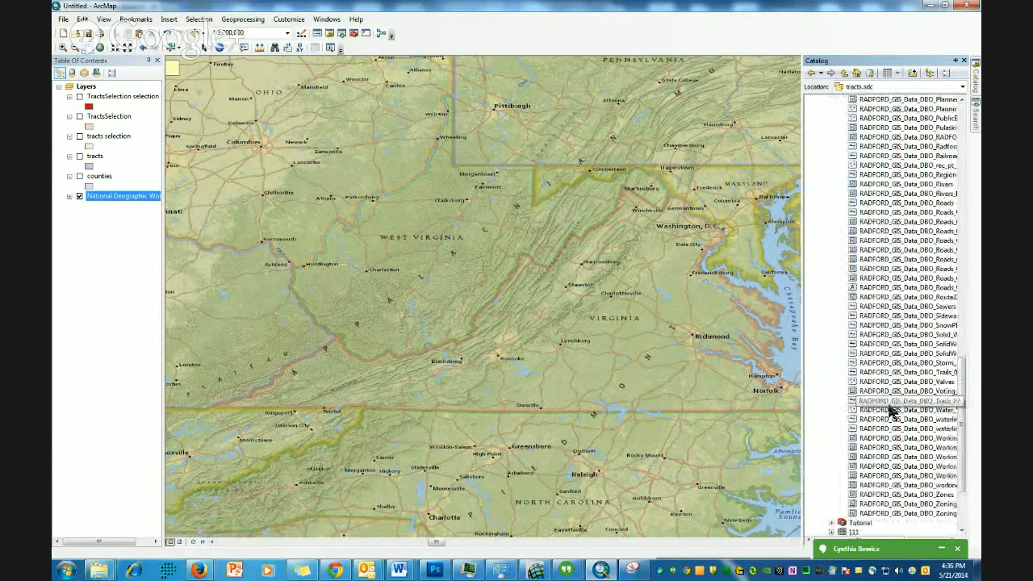
scroll(892, 412, down, 3)
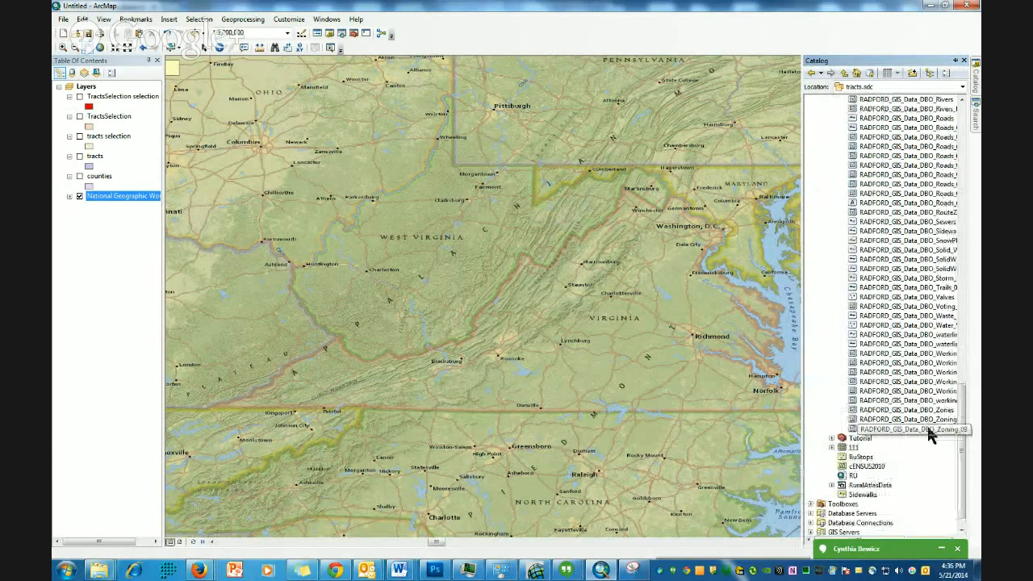
drag(867, 431, 622, 385)
drag(484, 365, 486, 366)
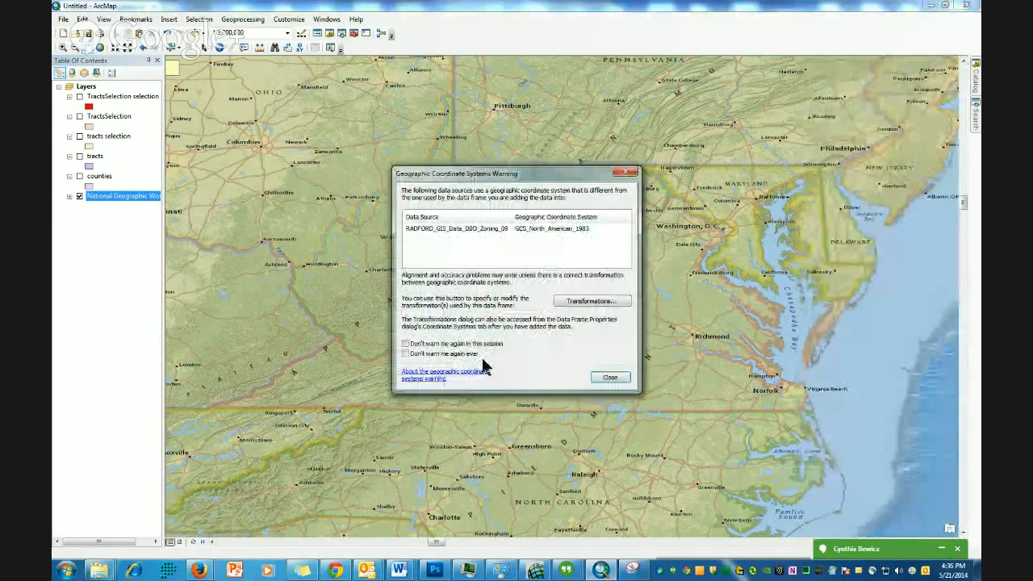
click(613, 377)
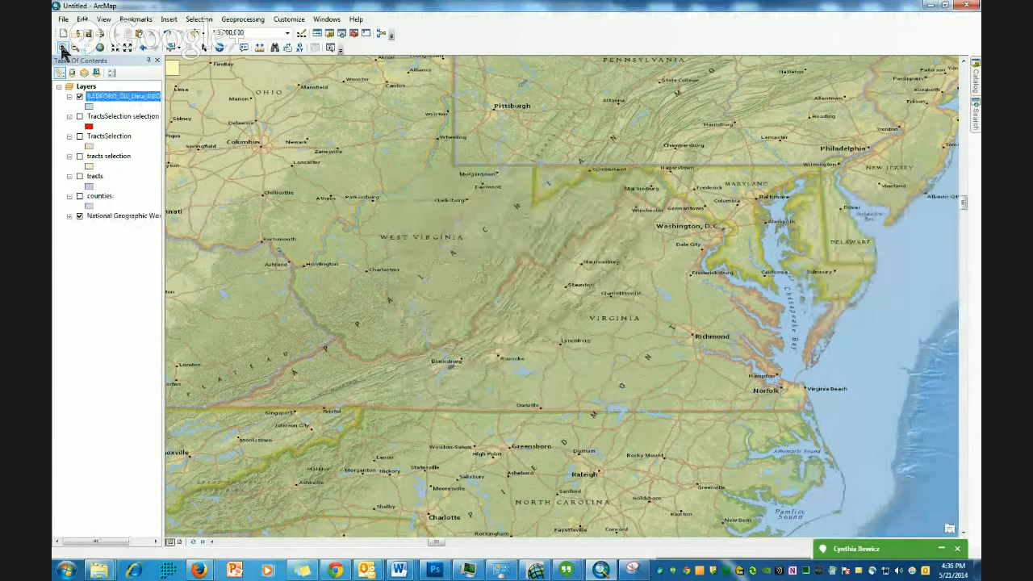
- Zoom to the extent of the Radford zoning layer
drag(443, 361, 488, 388)
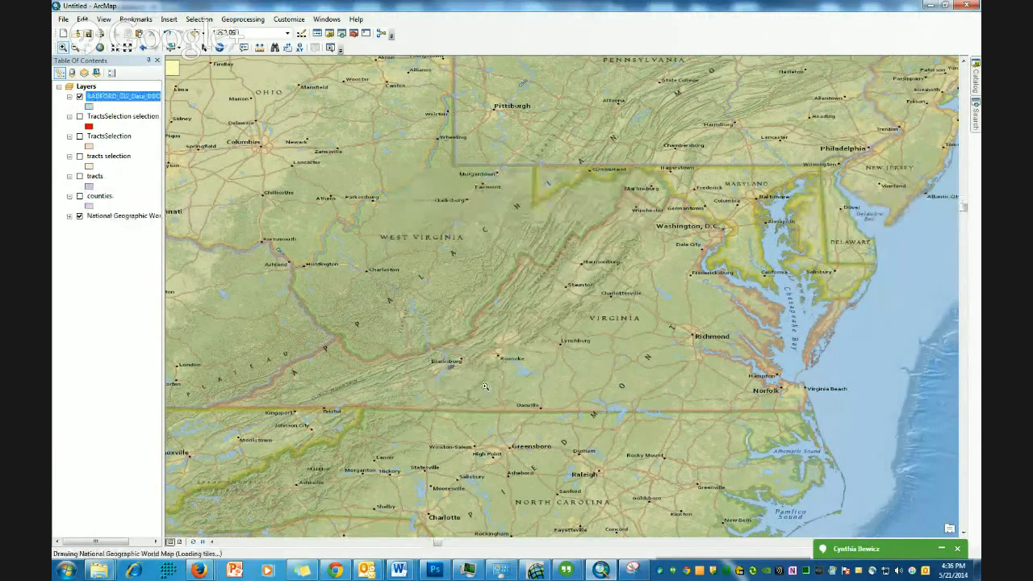
scroll(637, 339, up, 4)
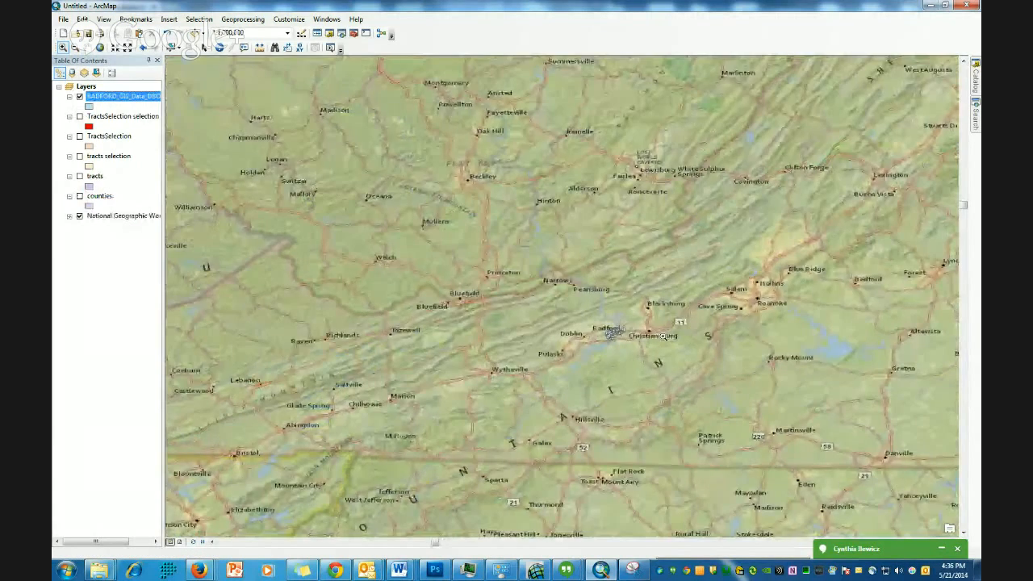
scroll(660, 344, up, 2)
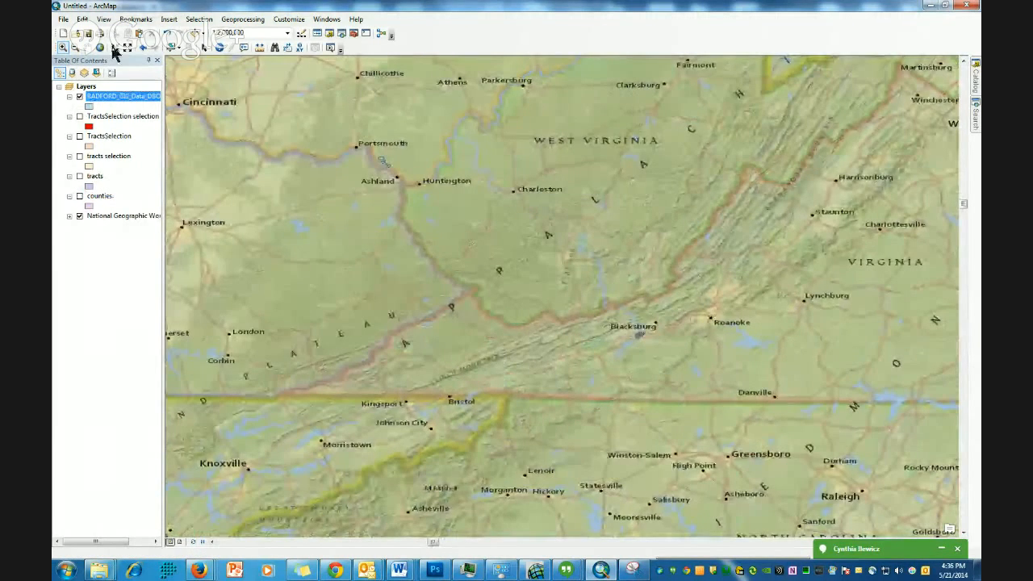
click(87, 47)
drag(775, 298, 514, 304)
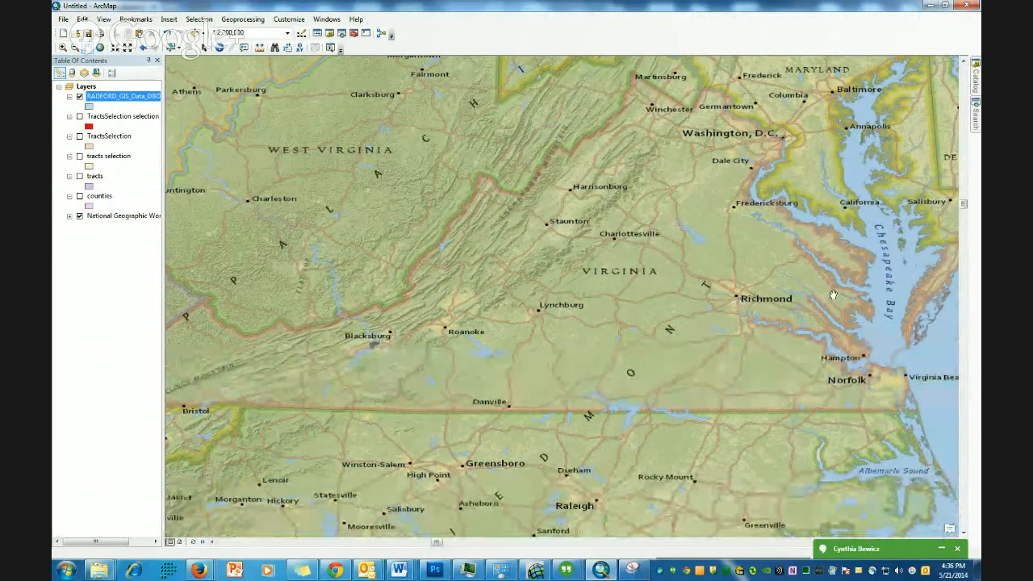
drag(737, 341, 748, 362)
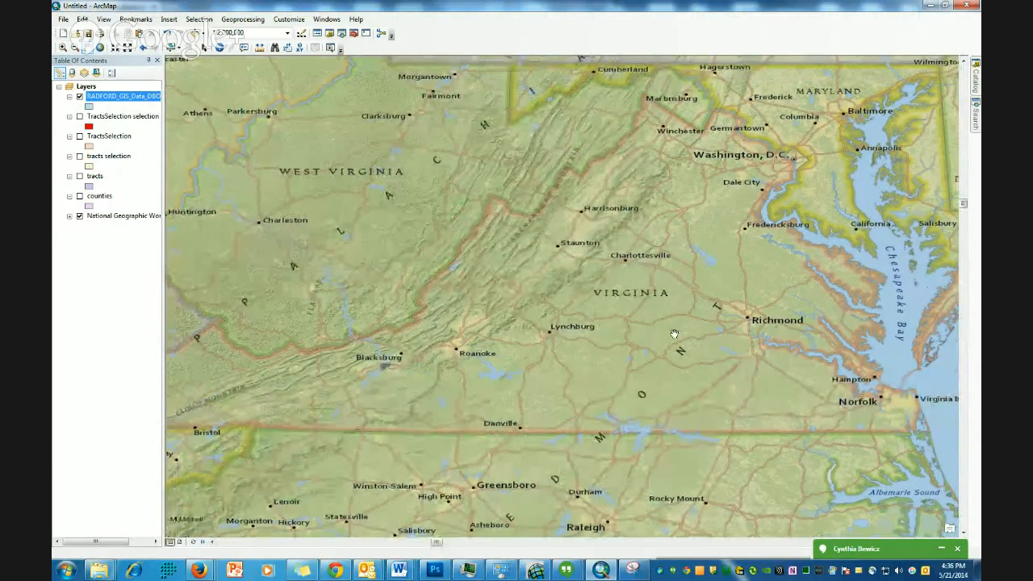
right_click(120, 97)
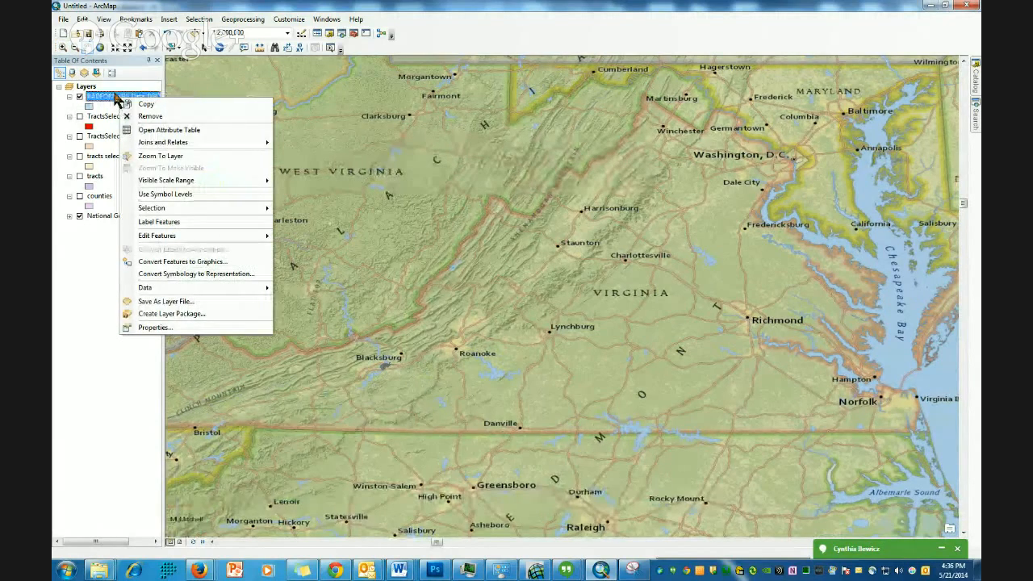
click(161, 158)
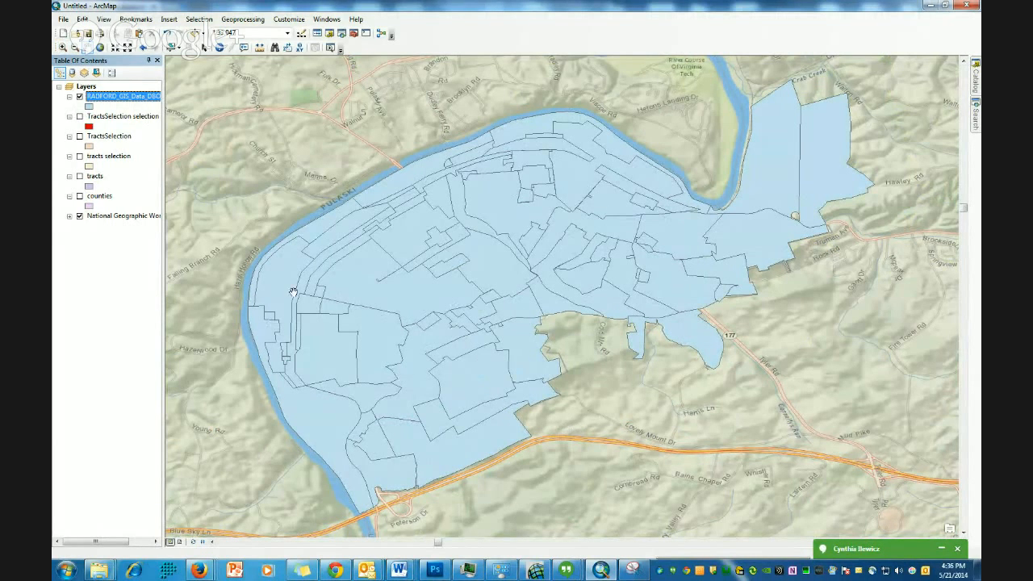
- Open the zoning layer's attribute table and scroll through its records
right_click(124, 95)
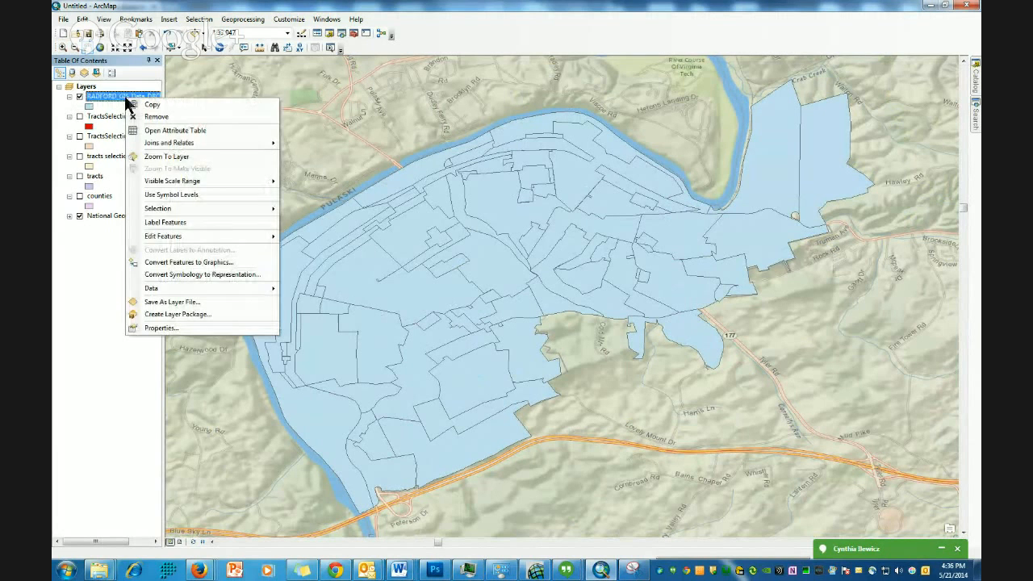
click(161, 130)
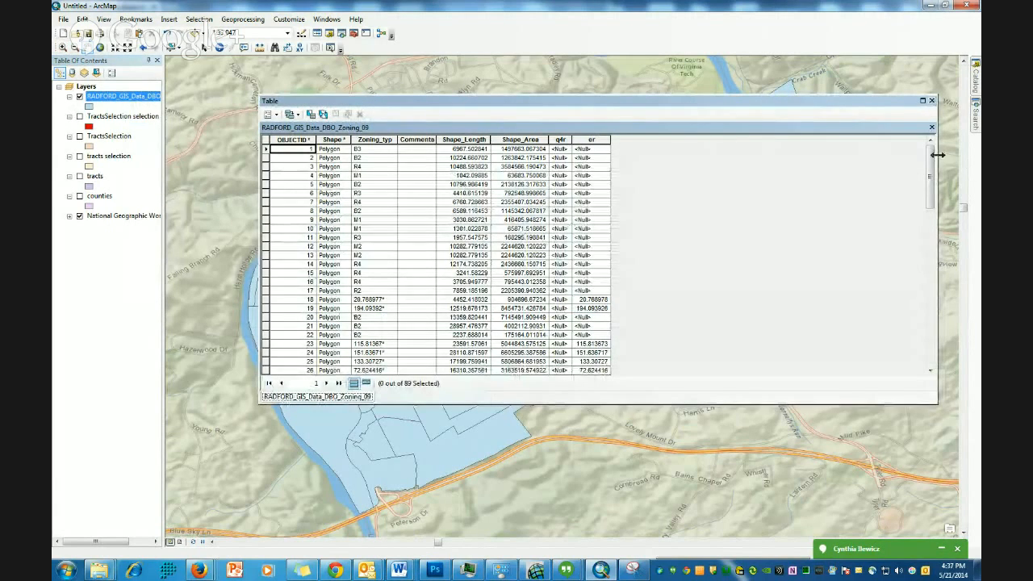
drag(932, 158, 930, 194)
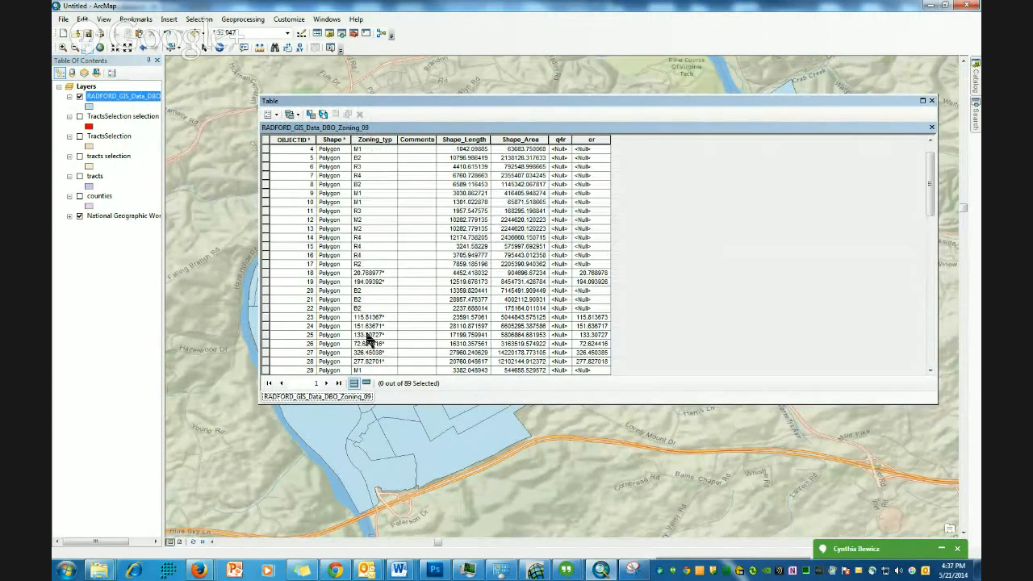
scroll(368, 339, down, 18)
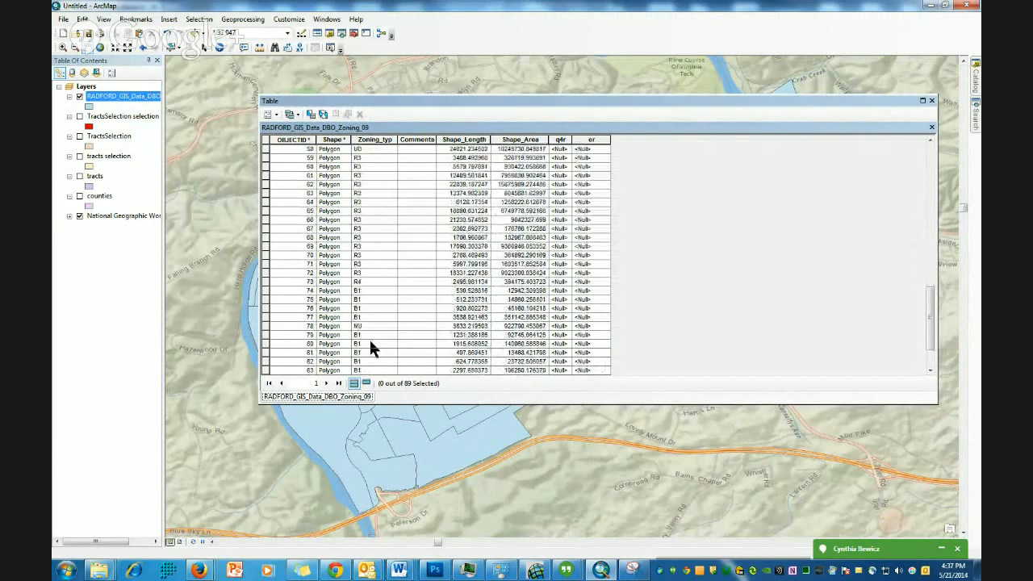
scroll(368, 337, up, 19)
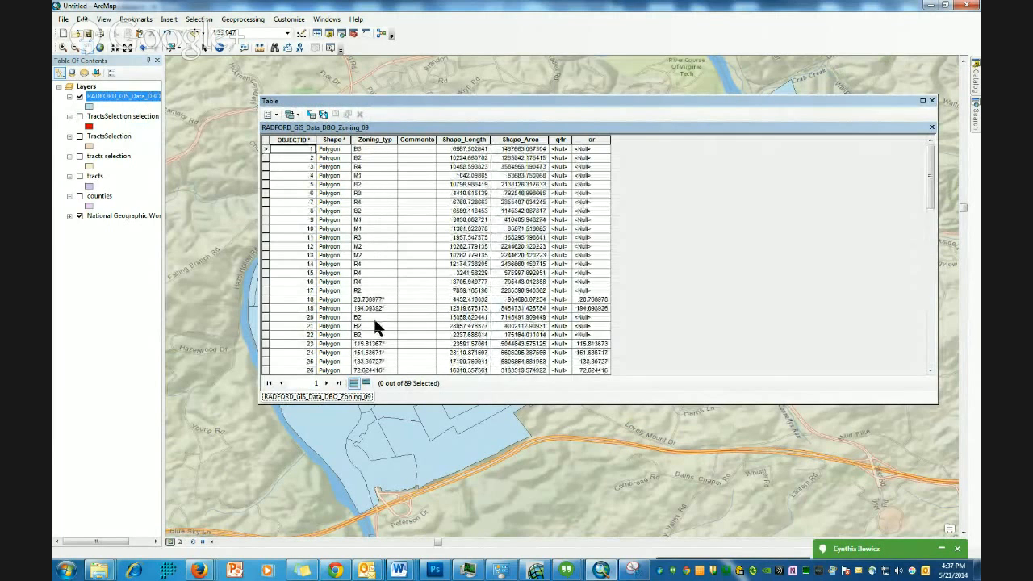
- Try categorizing the zoning layer by unique Zoning_typ values, closing the properties dialog without applying
right_click(125, 96)
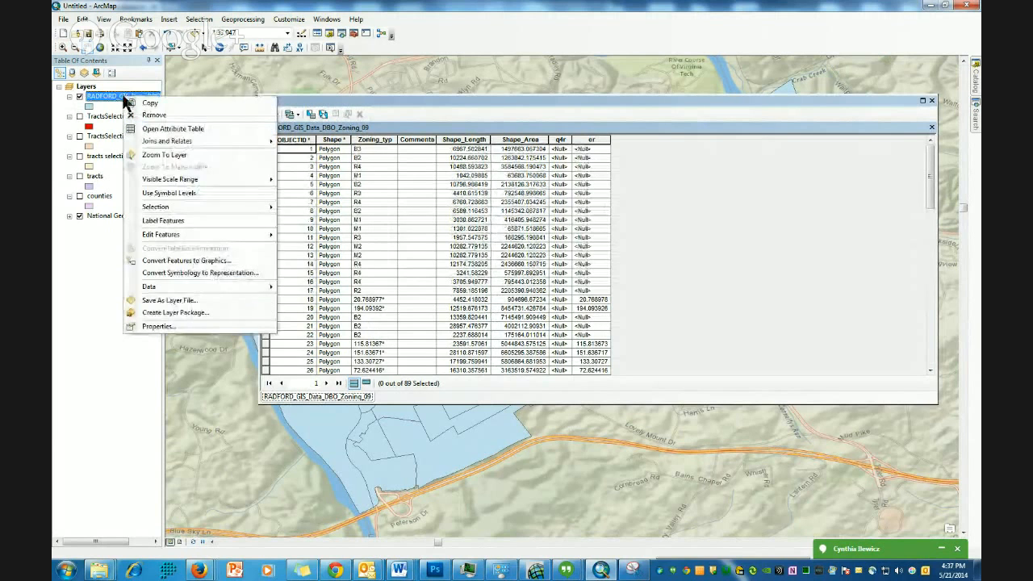
click(186, 327)
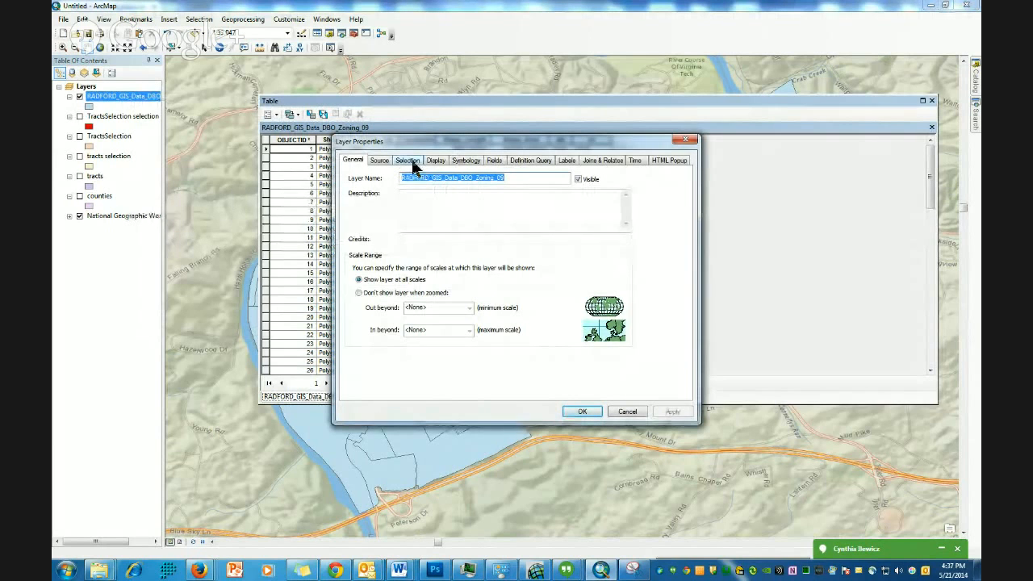
click(458, 161)
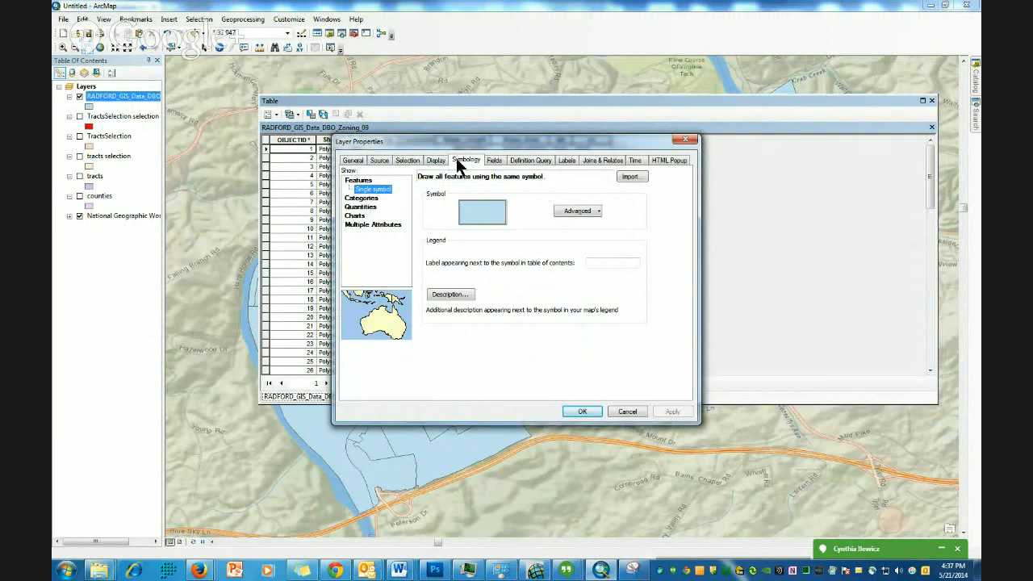
click(361, 197)
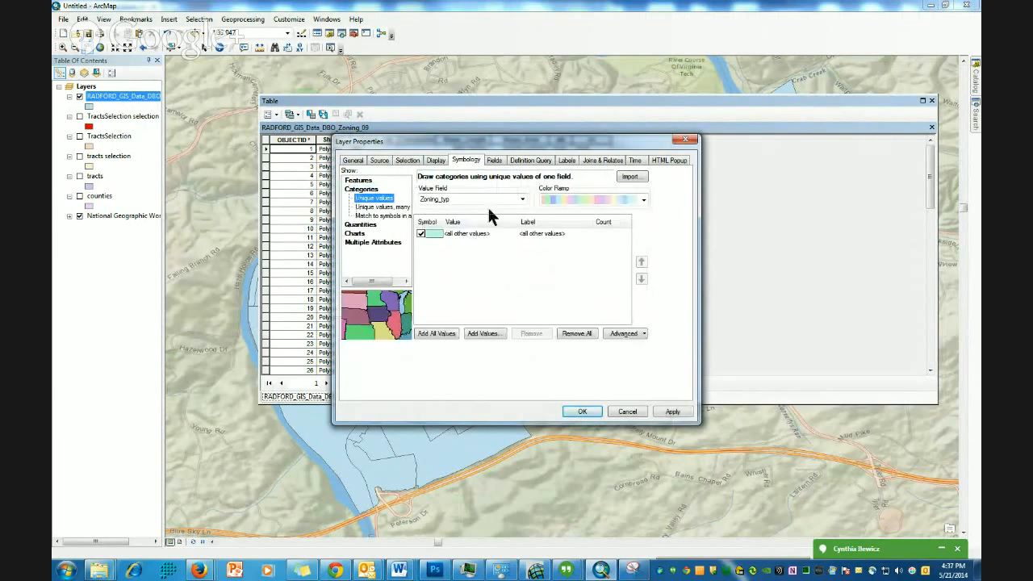
click(449, 333)
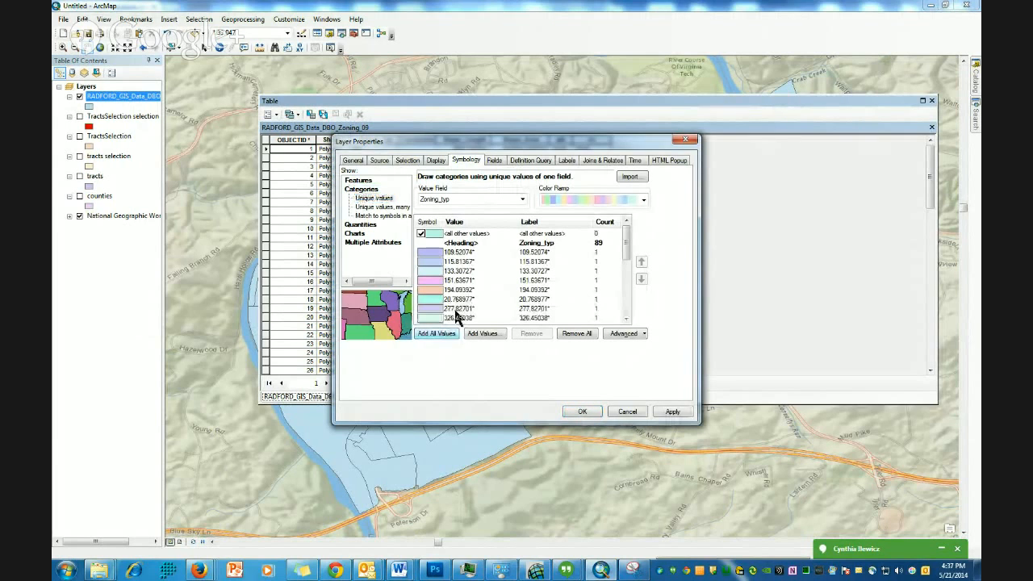
click(522, 200)
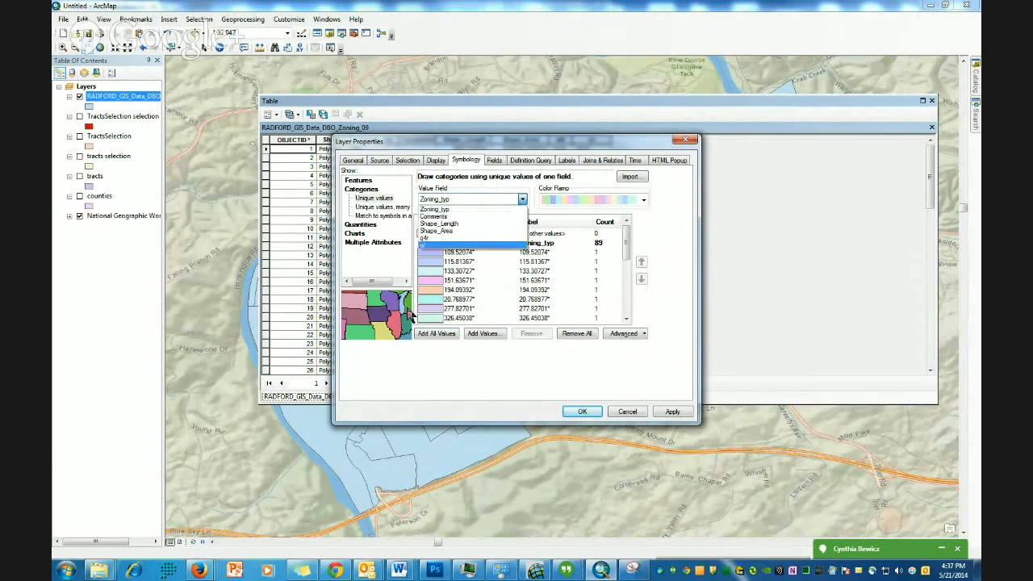
click(693, 142)
click(687, 142)
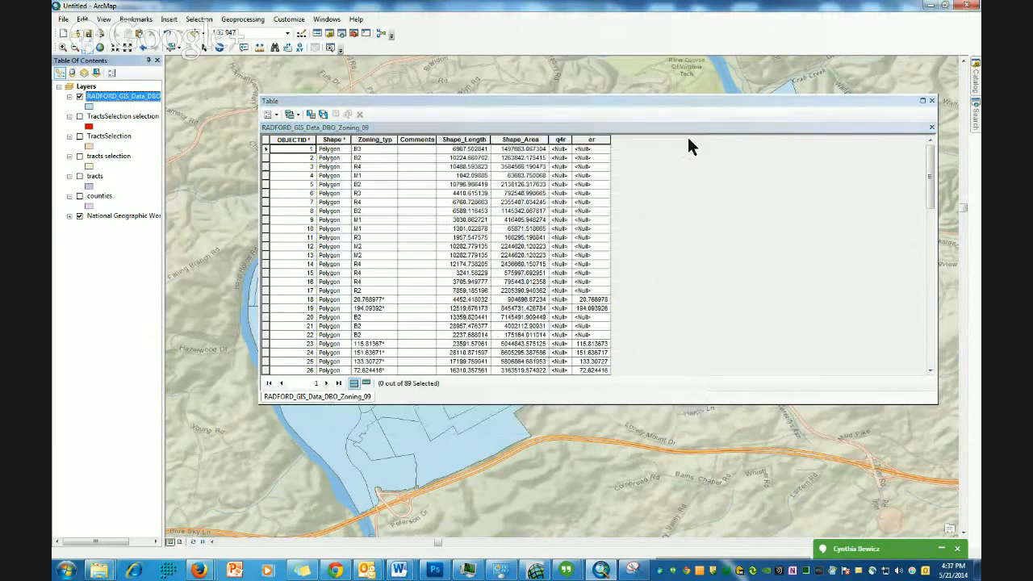
- Close the attribute table and add RADFORD_GIS_Data_DBO_Zoning from the Catalog, dismissing the coordinate system warning
click(931, 101)
mouse_move(976, 86)
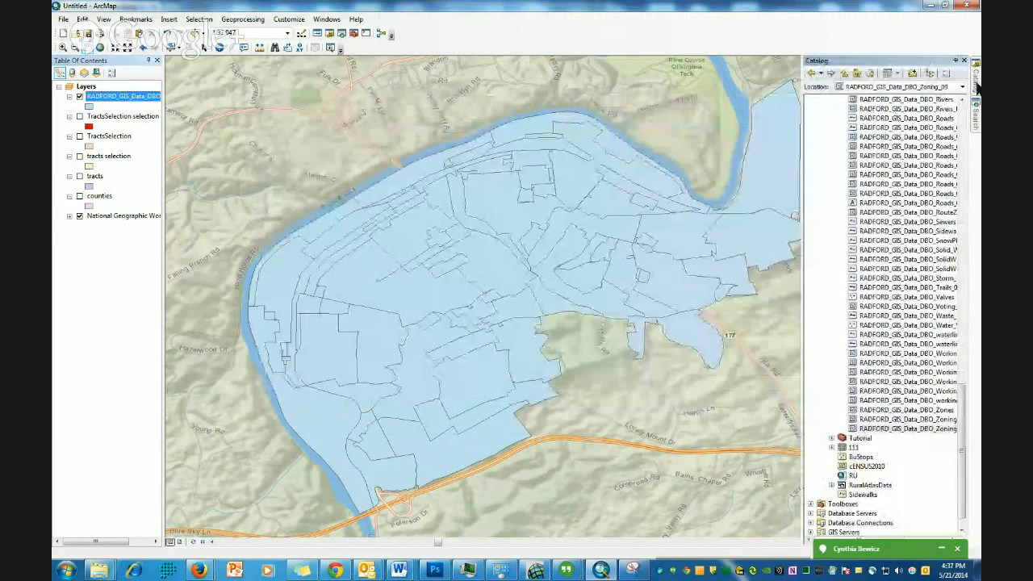
click(929, 420)
drag(931, 425, 274, 204)
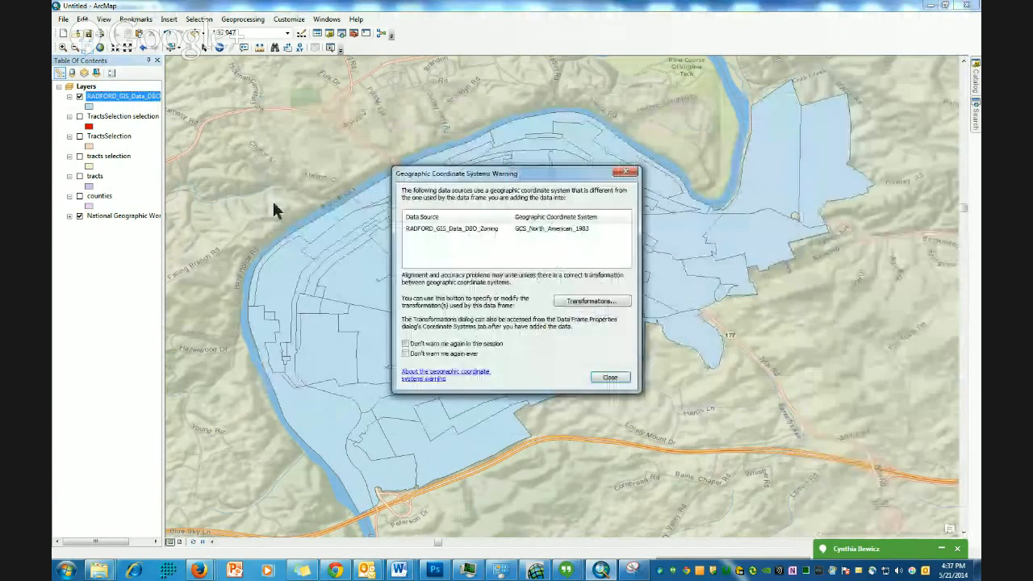
click(610, 377)
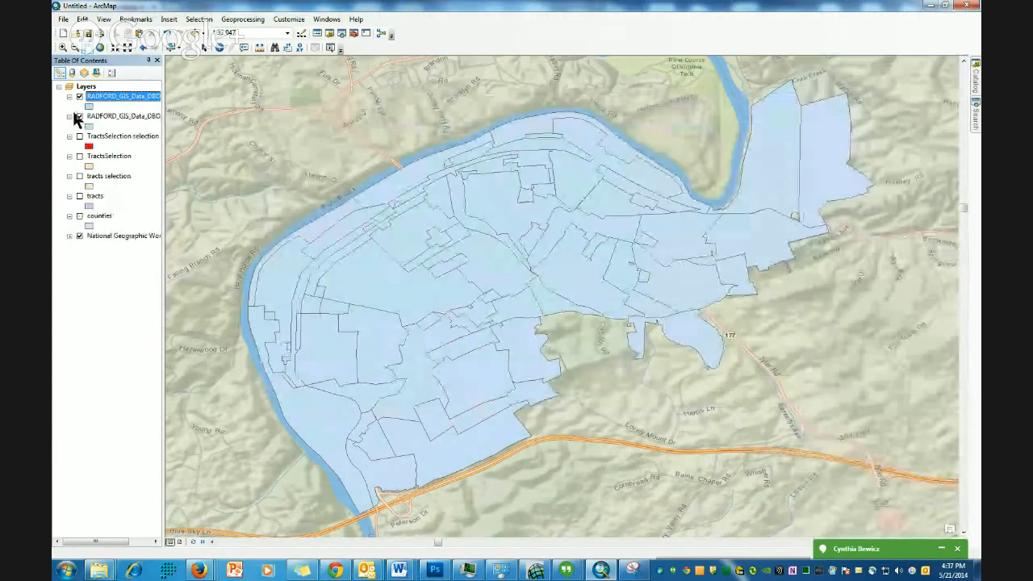
- Open the new Zoning layer's attribute table to review its zoning code and description fields, and close it
right_click(104, 98)
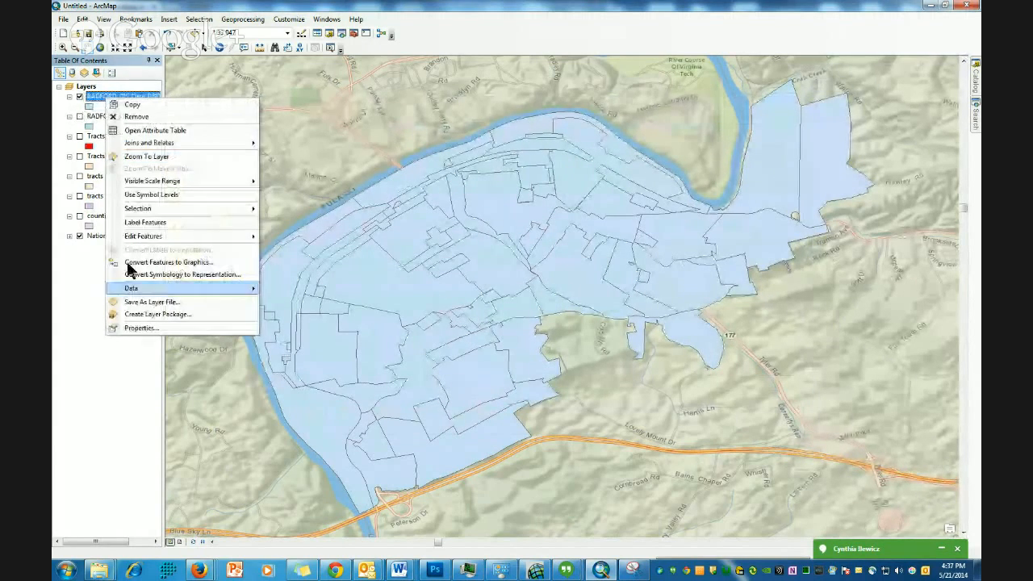
click(160, 131)
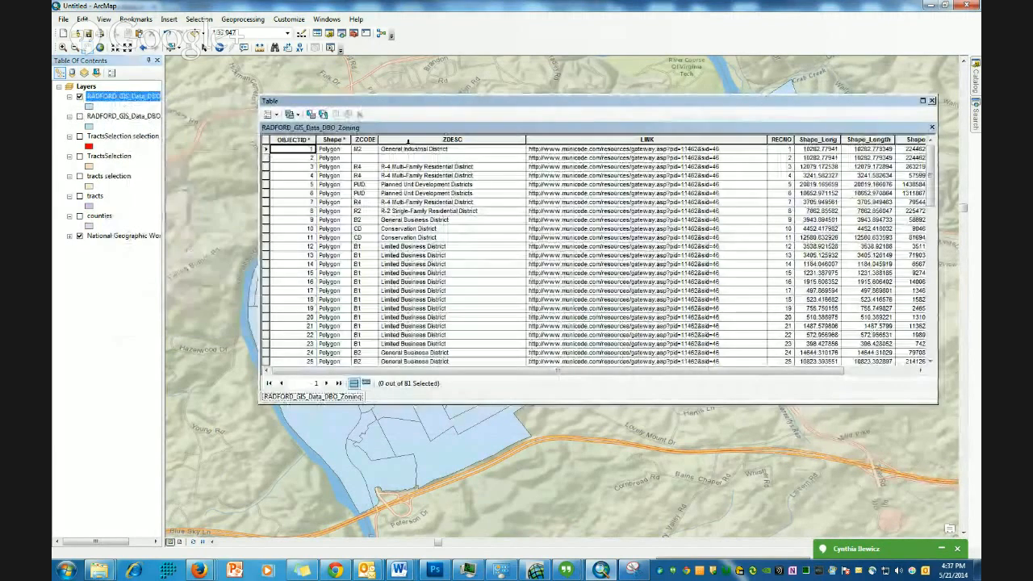
scroll(395, 197, down, 6)
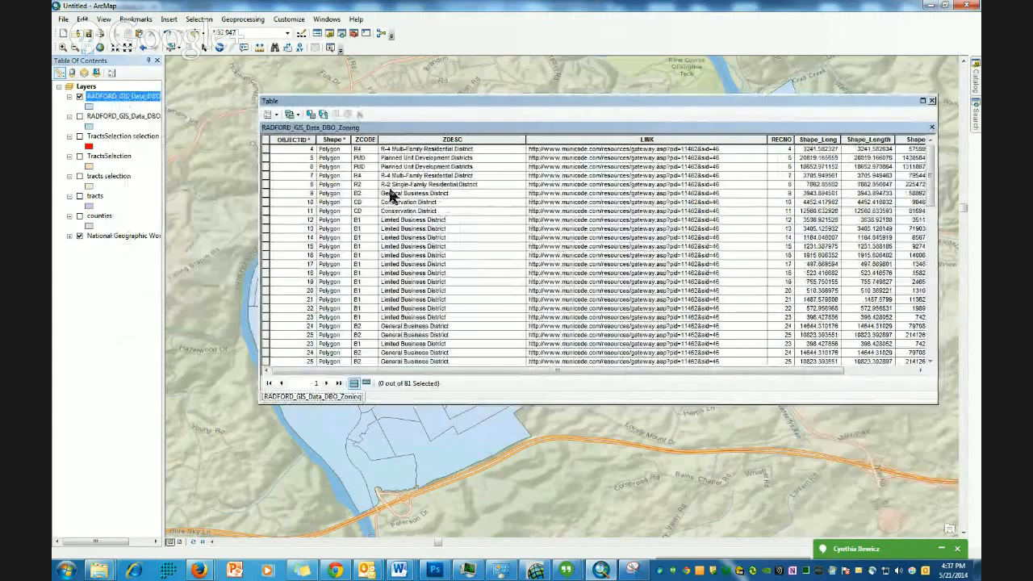
click(932, 100)
- Symbolize the zoning layer by unique ZCODE categories, adding all values and applying a different color ramp
right_click(117, 99)
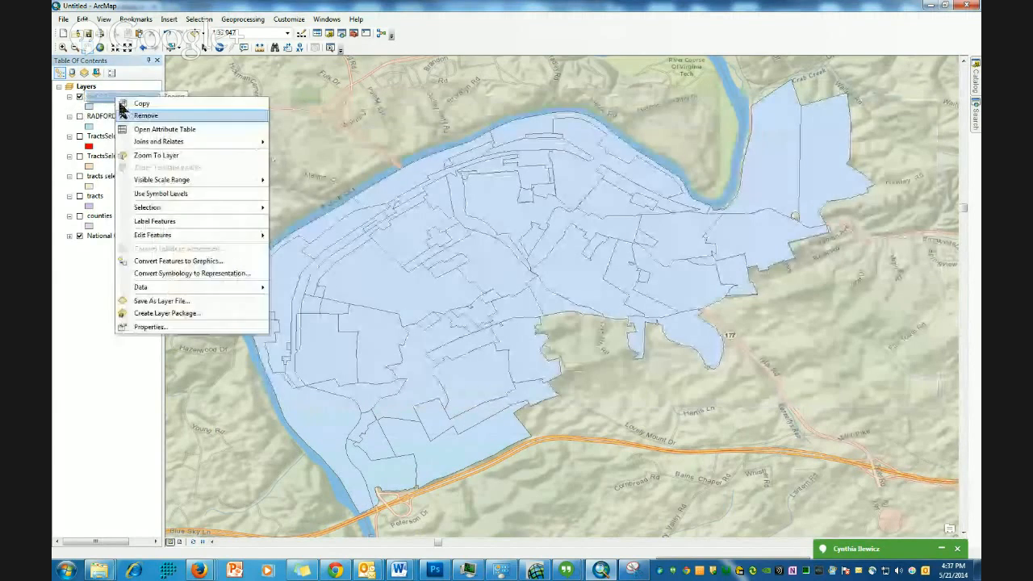
click(162, 327)
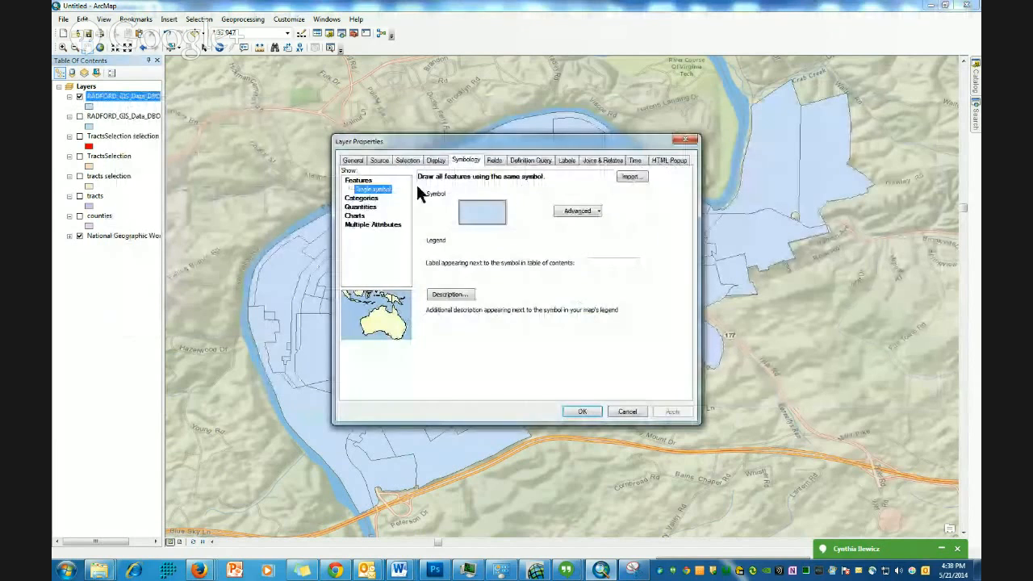
click(361, 197)
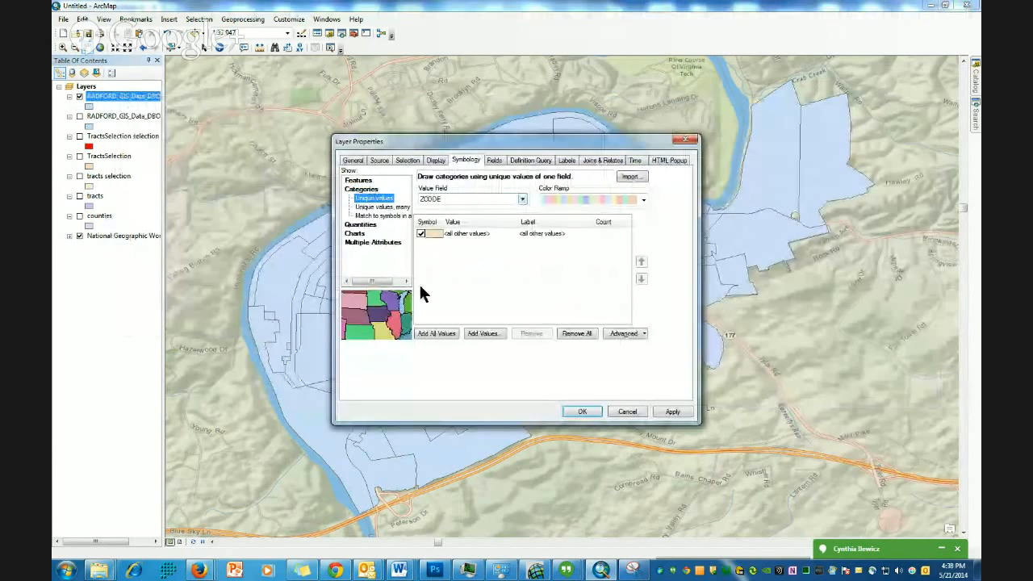
click(430, 333)
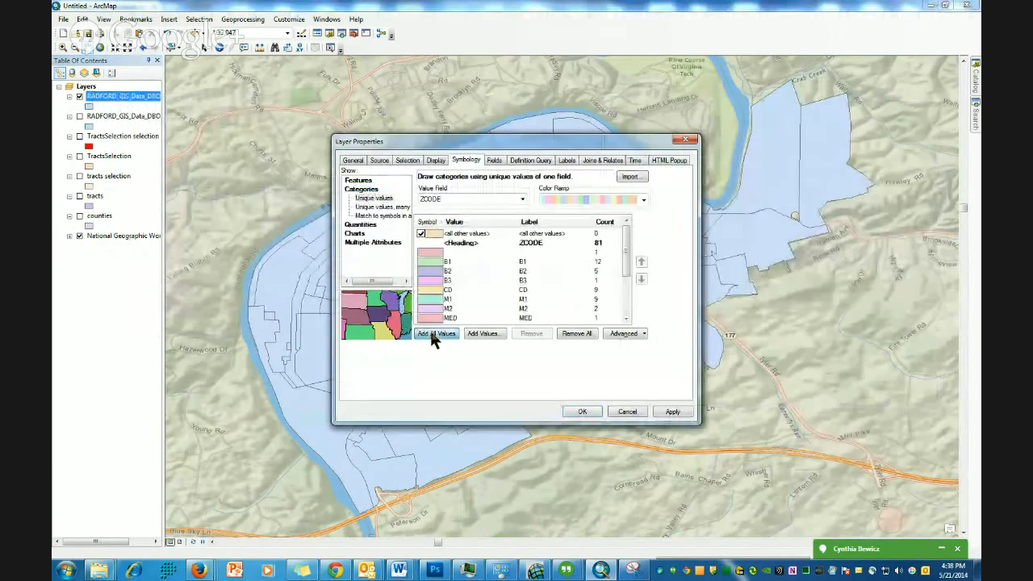
click(643, 199)
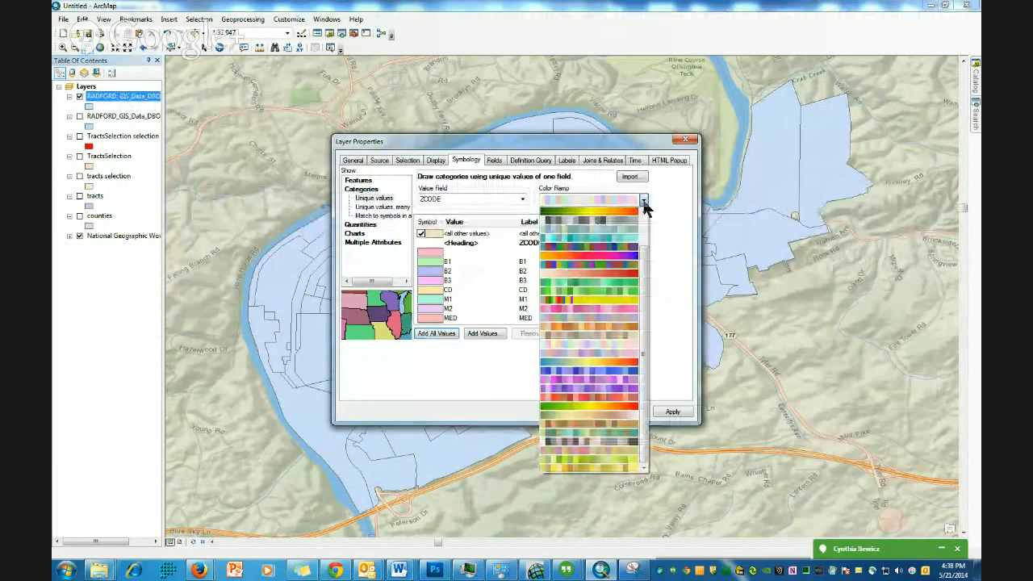
click(613, 252)
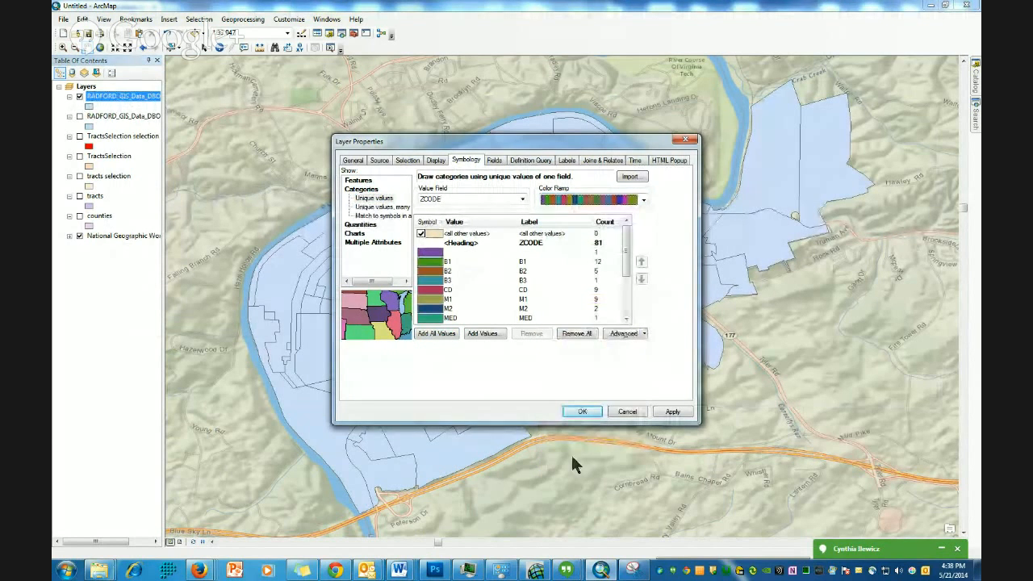
click(584, 412)
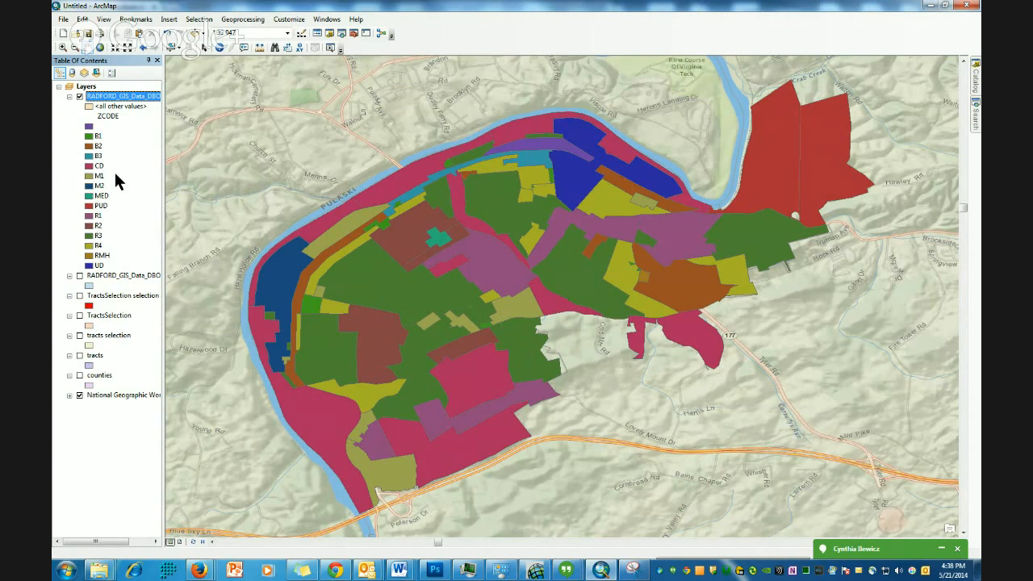
- Select by attributes on RADFORD_GIS_Data_DBO_Zoning the features where [ZCODE] = 'CD'
click(206, 22)
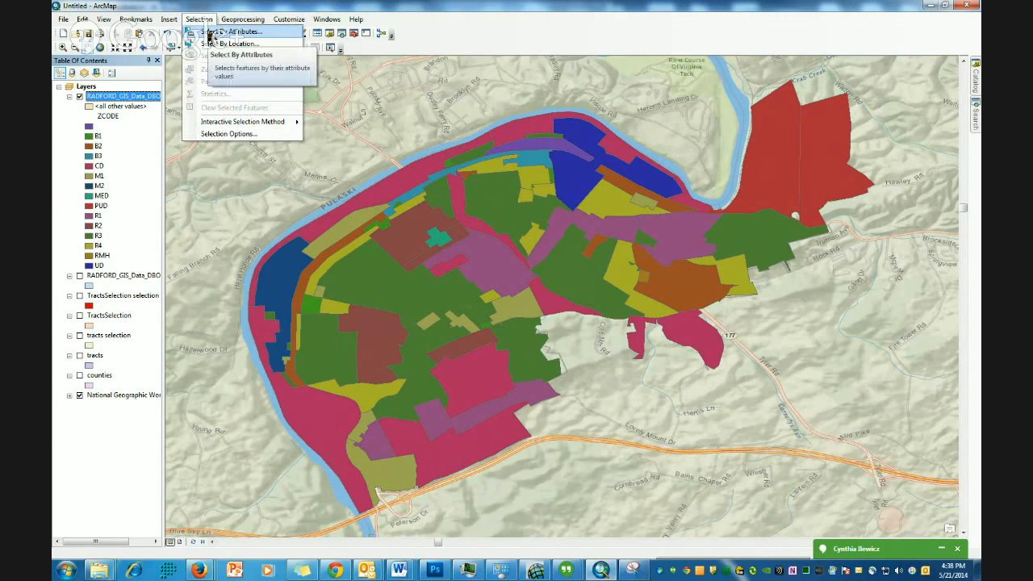
click(212, 33)
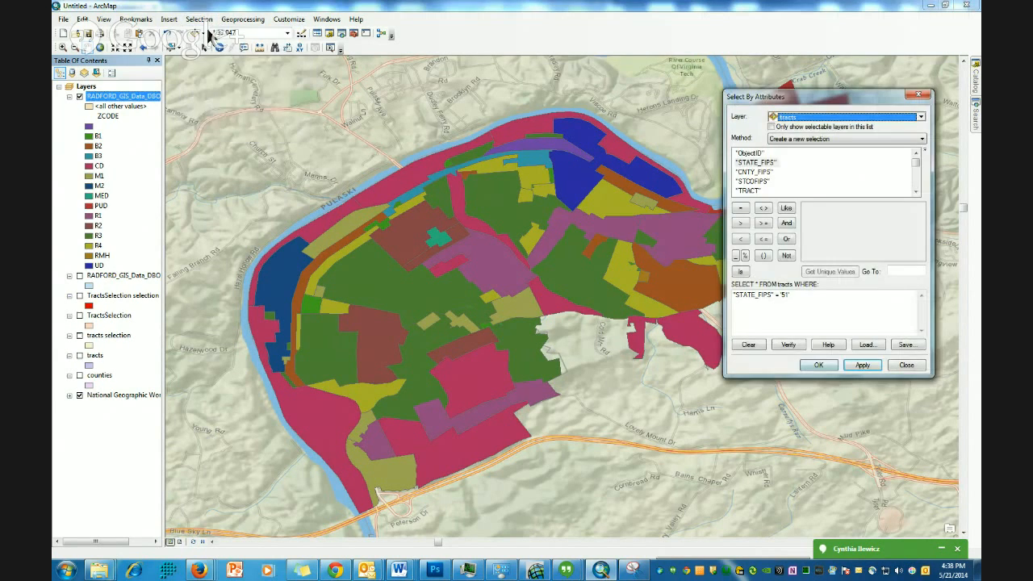
click(921, 119)
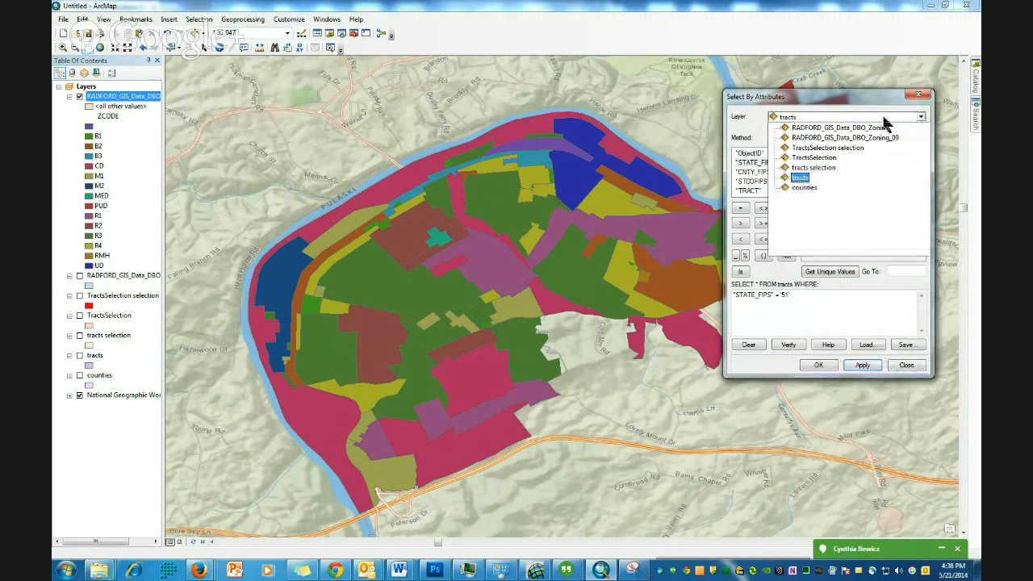
click(840, 129)
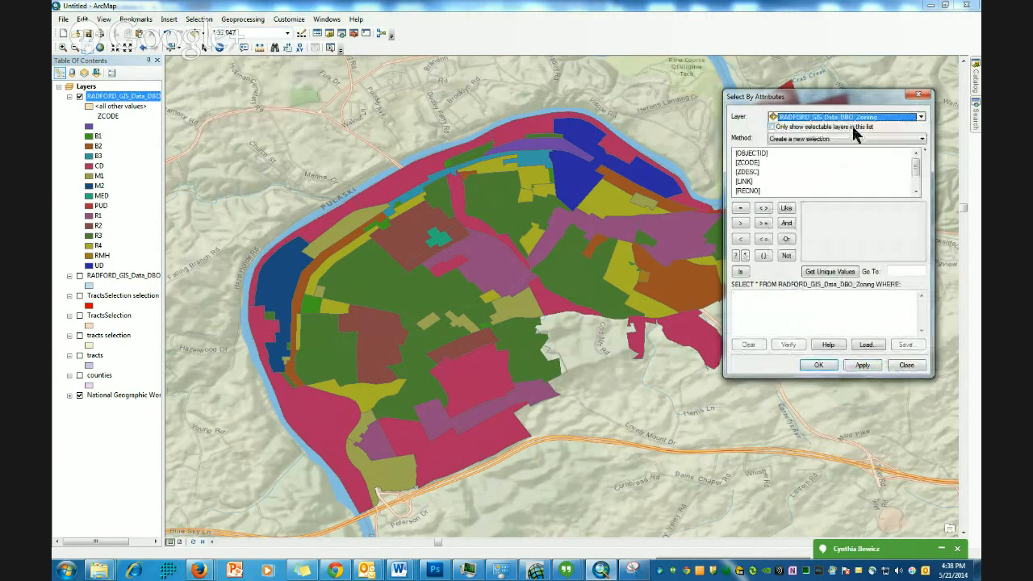
double_click(747, 163)
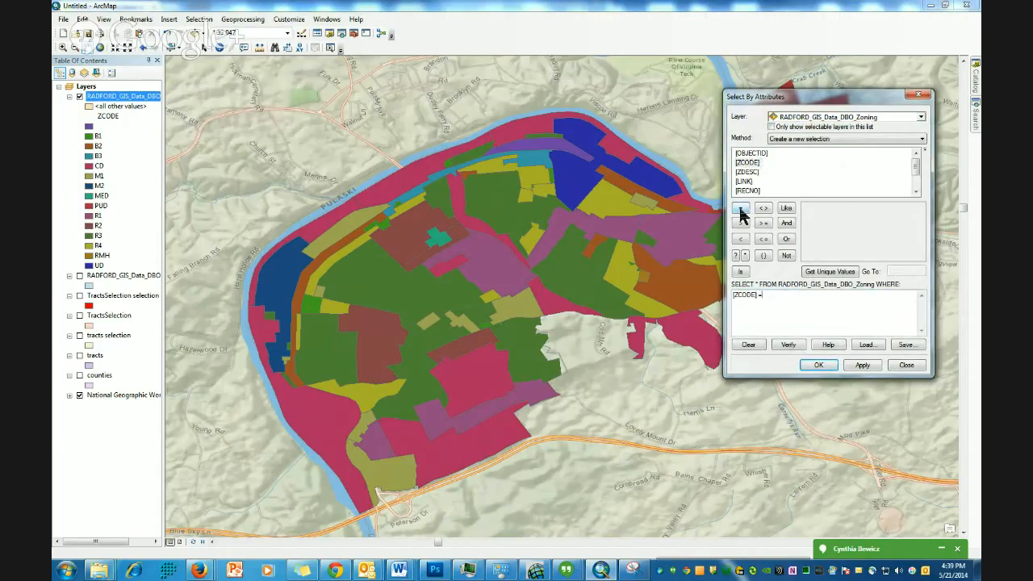
click(823, 273)
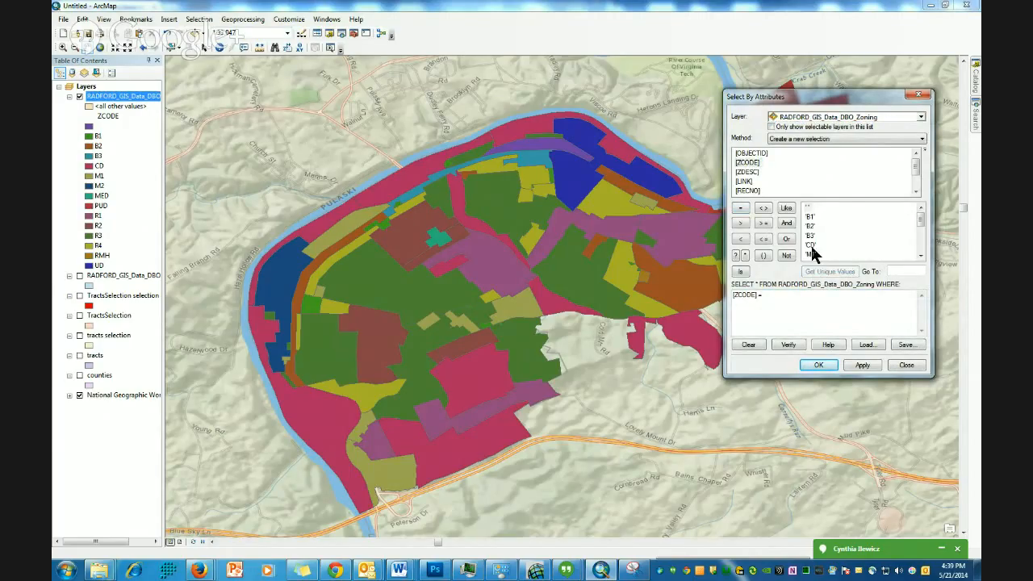
double_click(811, 246)
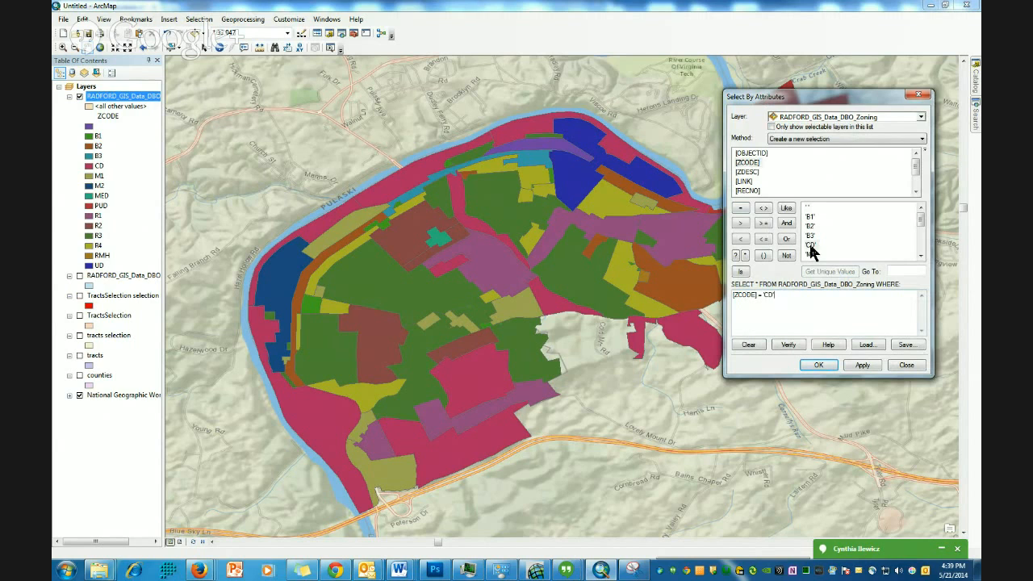
click(865, 366)
click(815, 367)
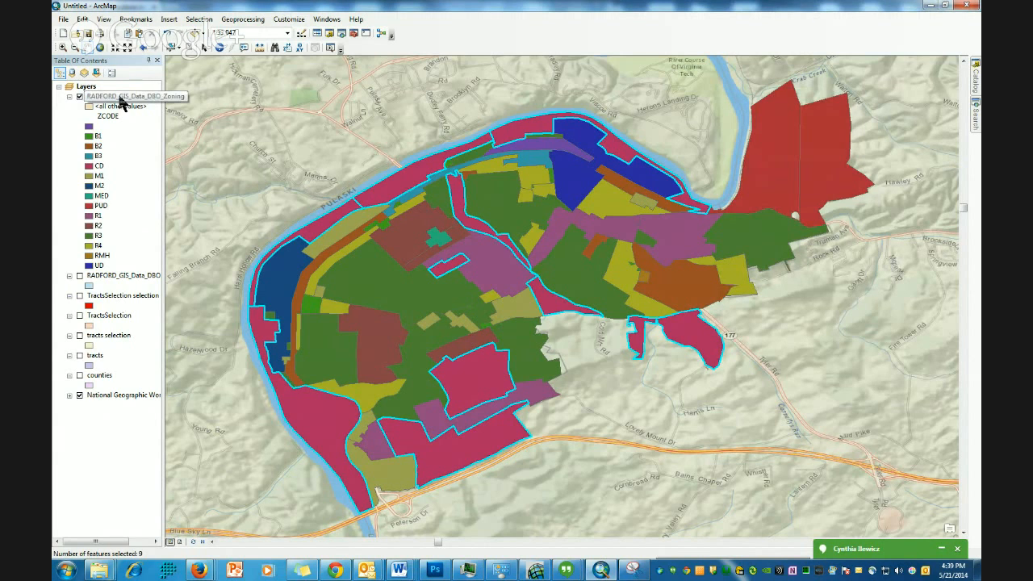
- Create a new layer from the zoning layer's selected features
right_click(118, 99)
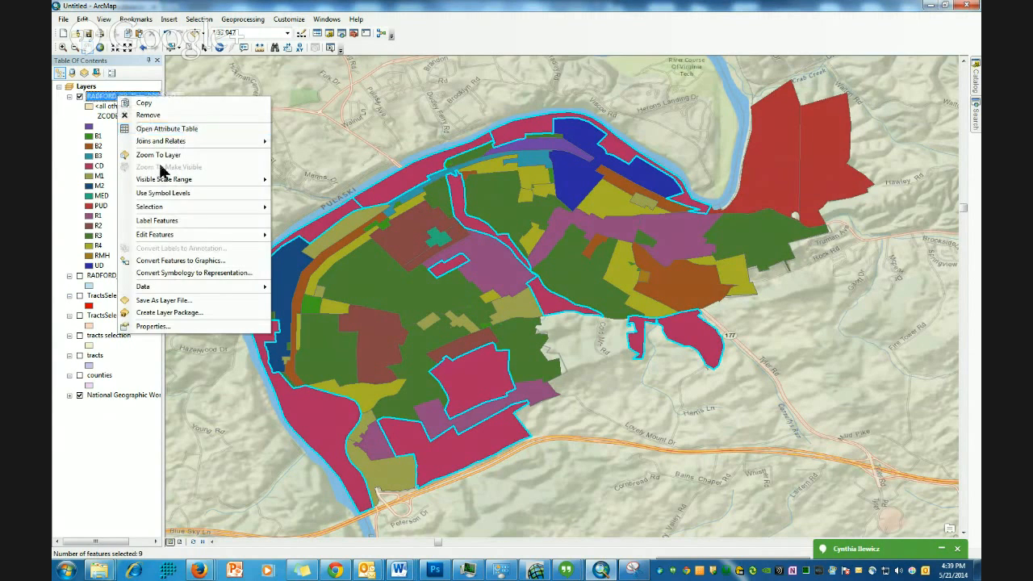
mouse_move(166, 210)
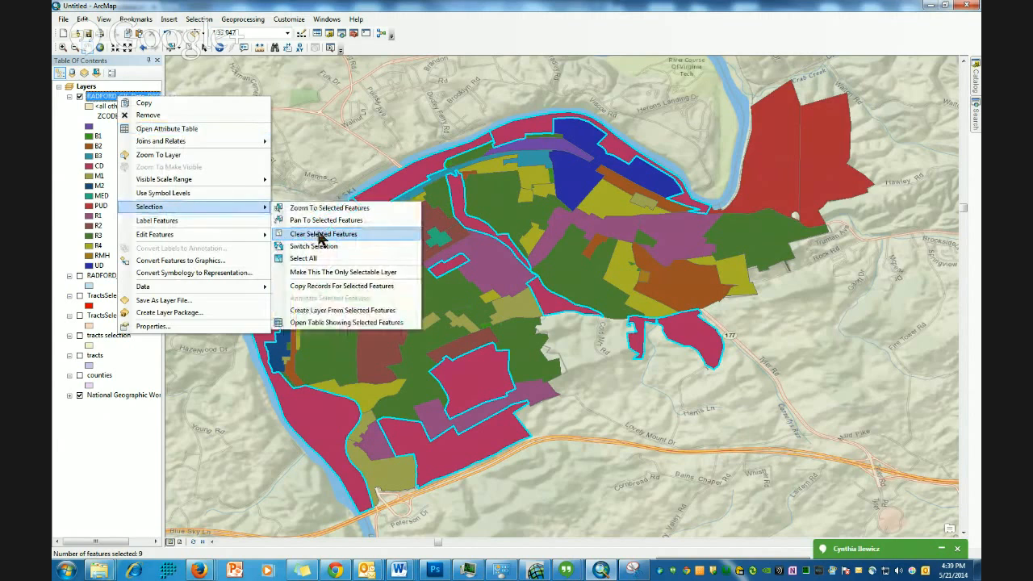
click(321, 313)
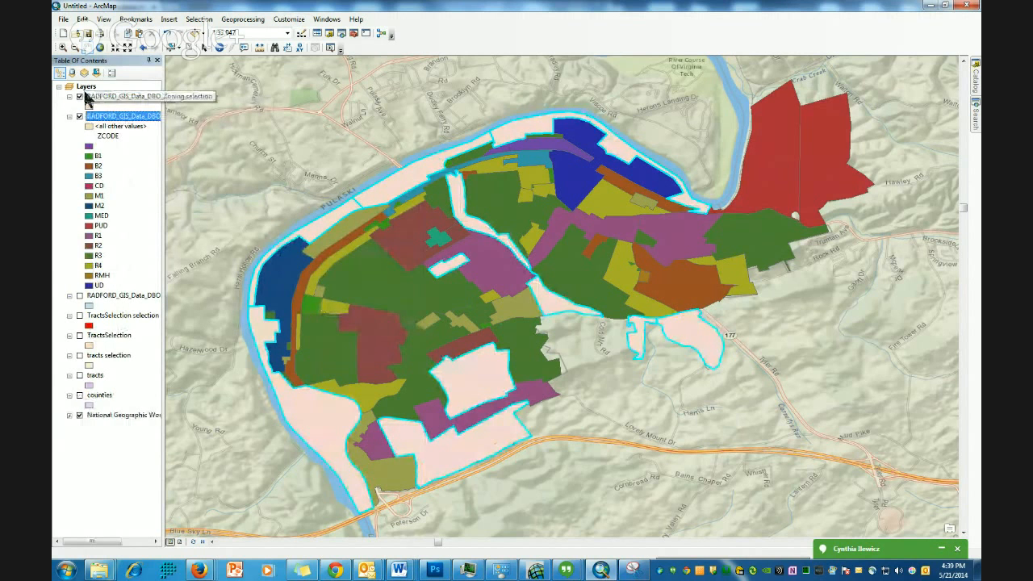
- Hide the full zoning layer and set the new selection layer's fill symbol to Green
click(79, 117)
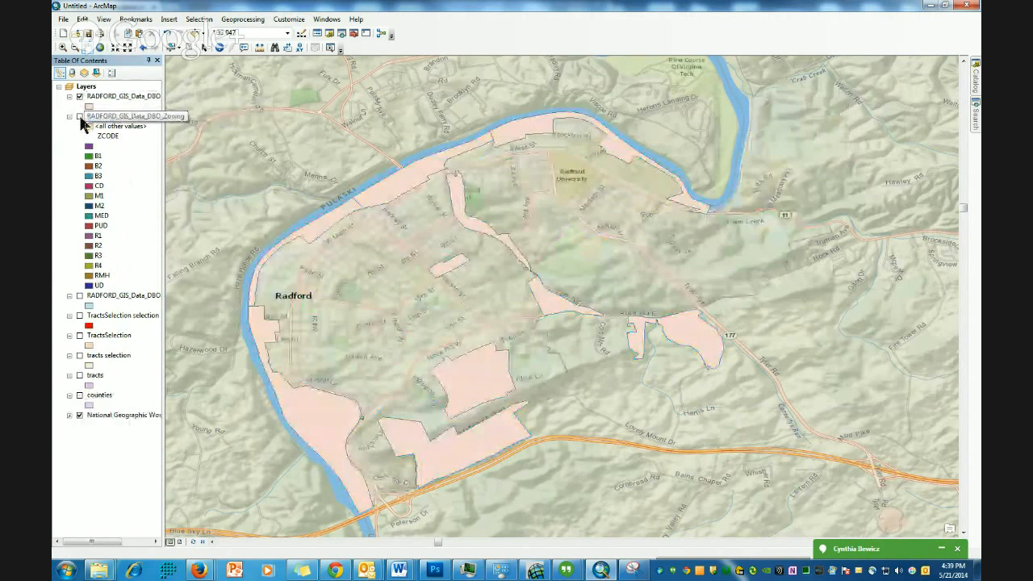
click(89, 106)
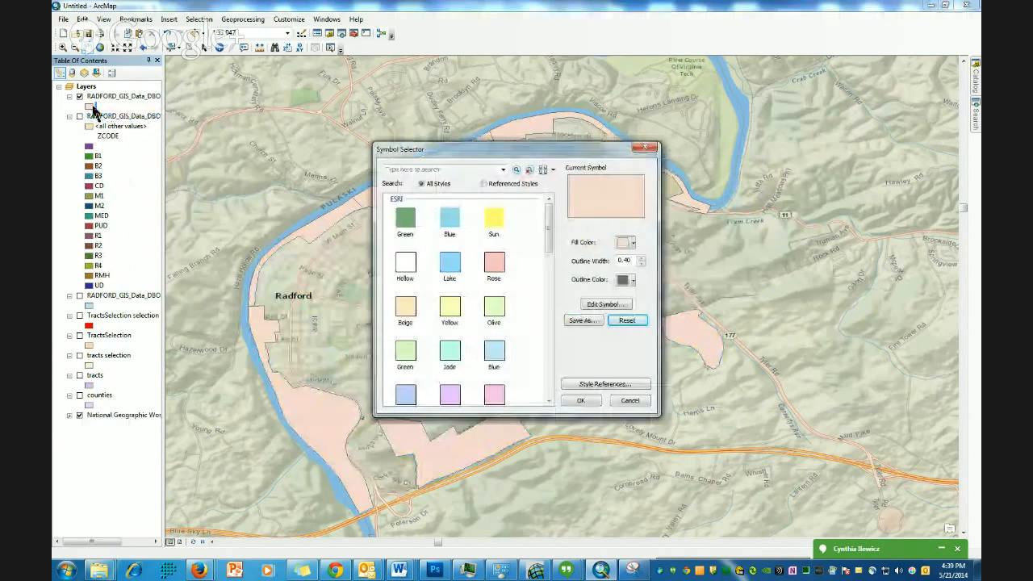
click(408, 225)
click(581, 401)
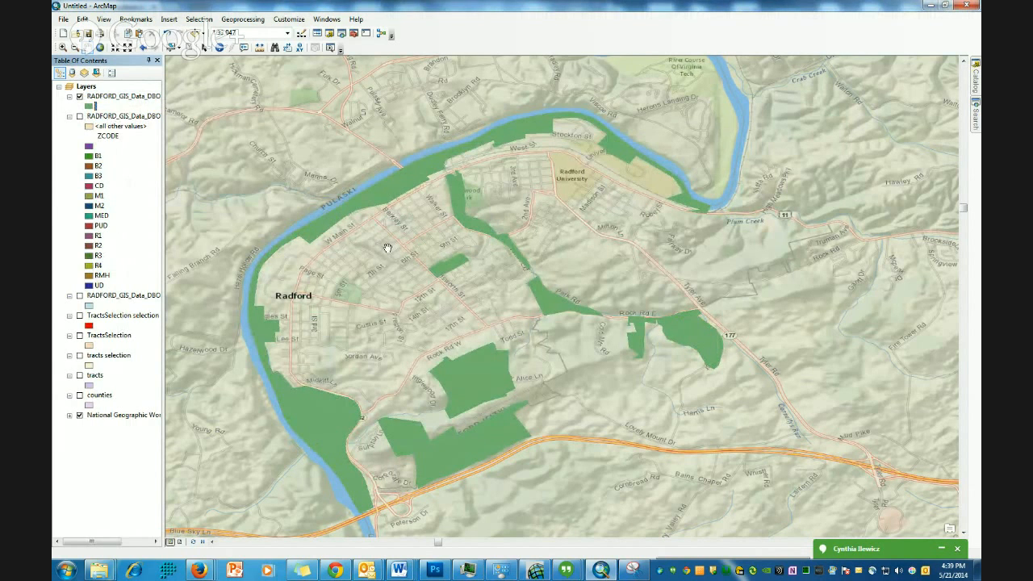
- Turn the full zoning layer back on and hide the CD selection layer
drag(540, 225, 580, 227)
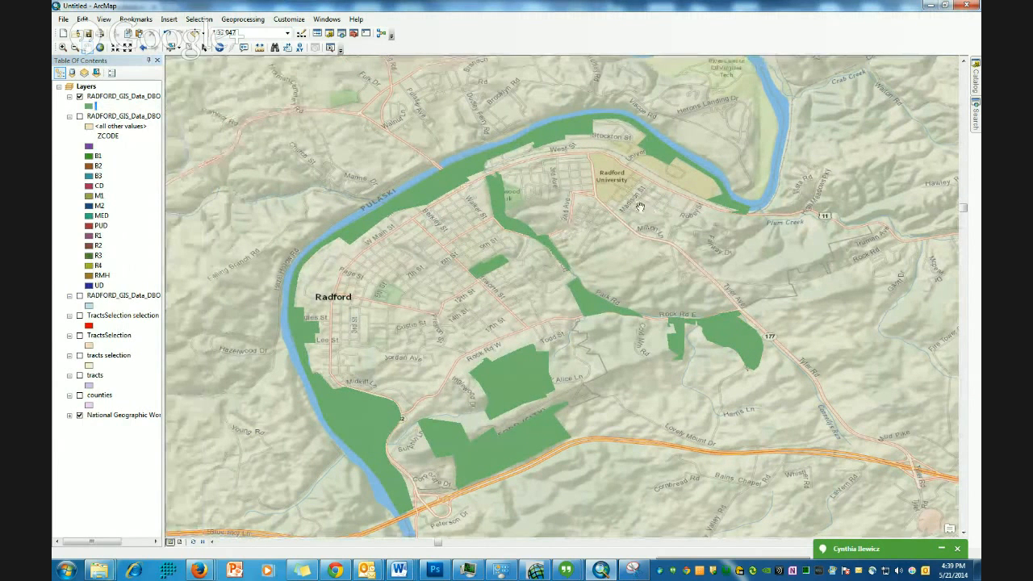
right_click(105, 99)
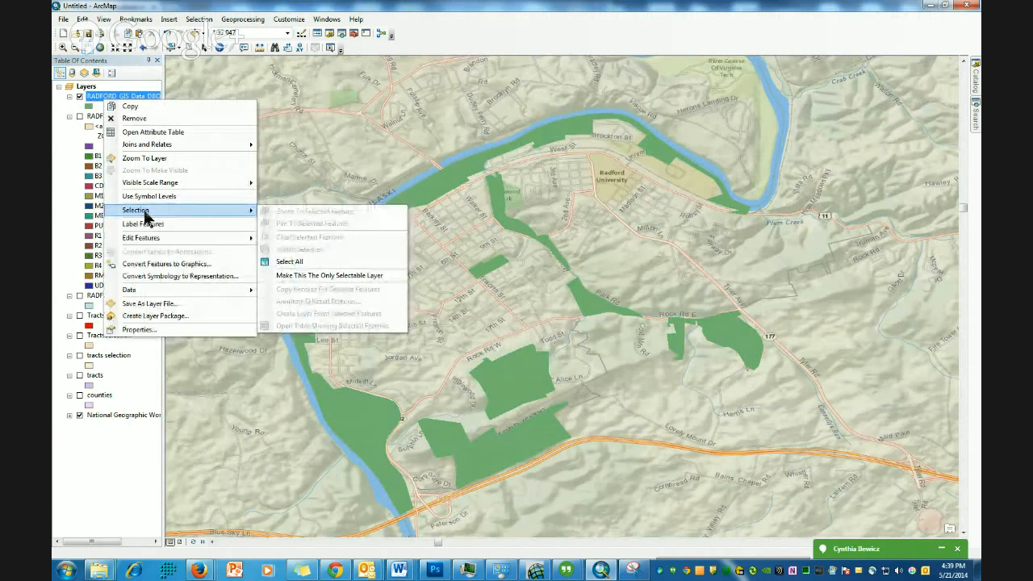
right_click(97, 102)
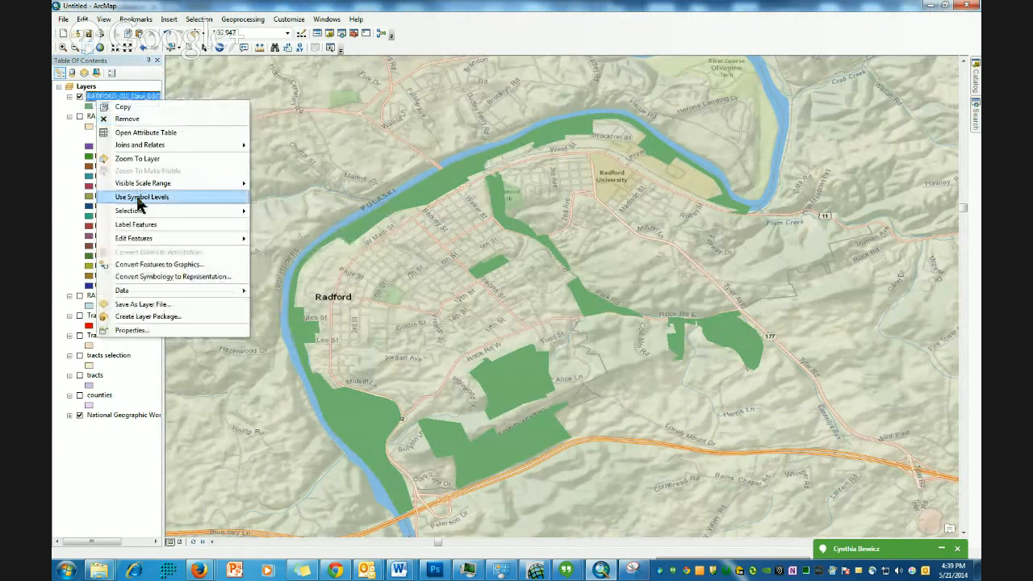
mouse_move(141, 212)
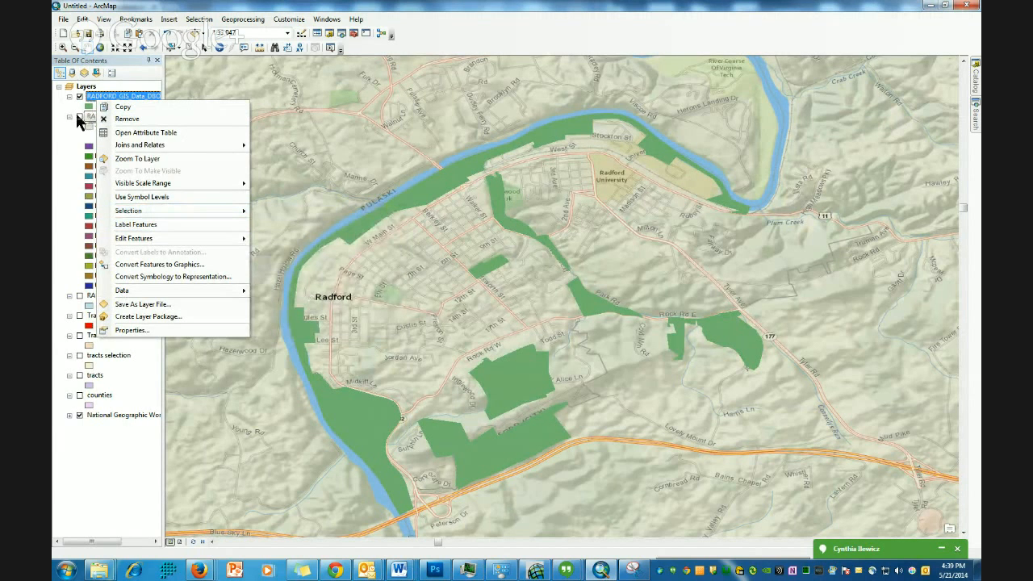
click(78, 117)
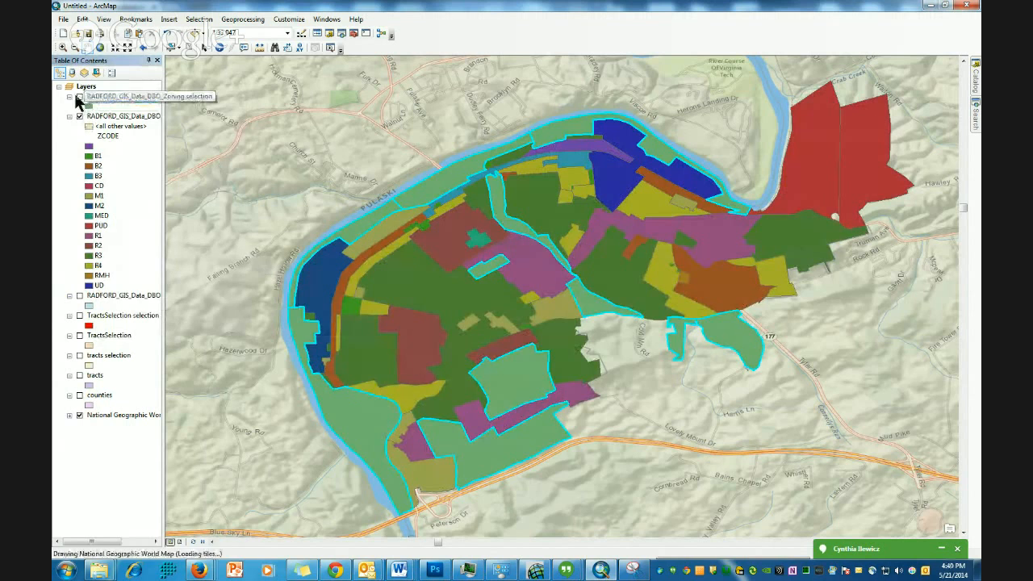
click(79, 97)
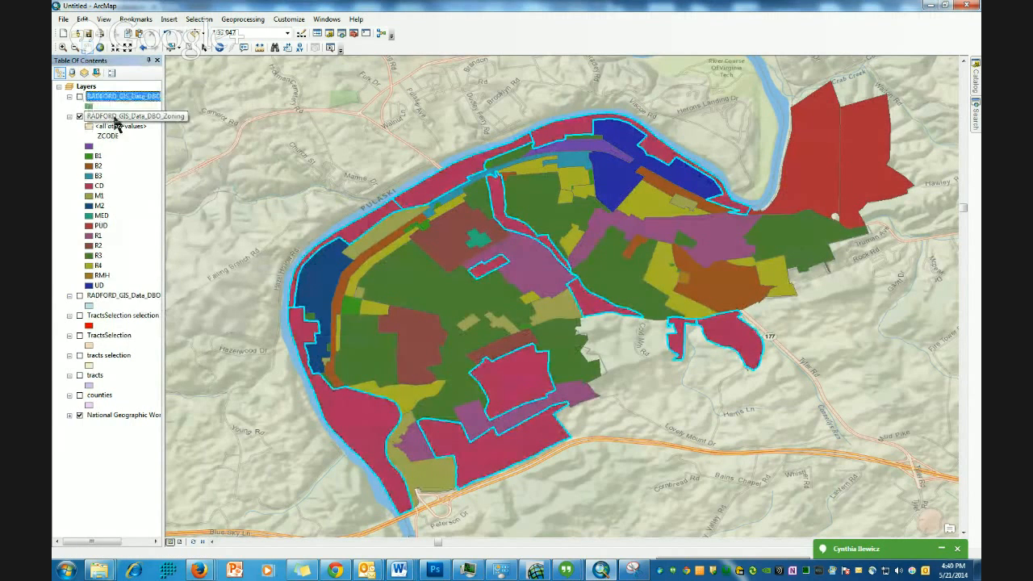
- Pan away from Radford, then zoom the map to the zoning layer's selected features
right_click(115, 118)
mouse_move(235, 229)
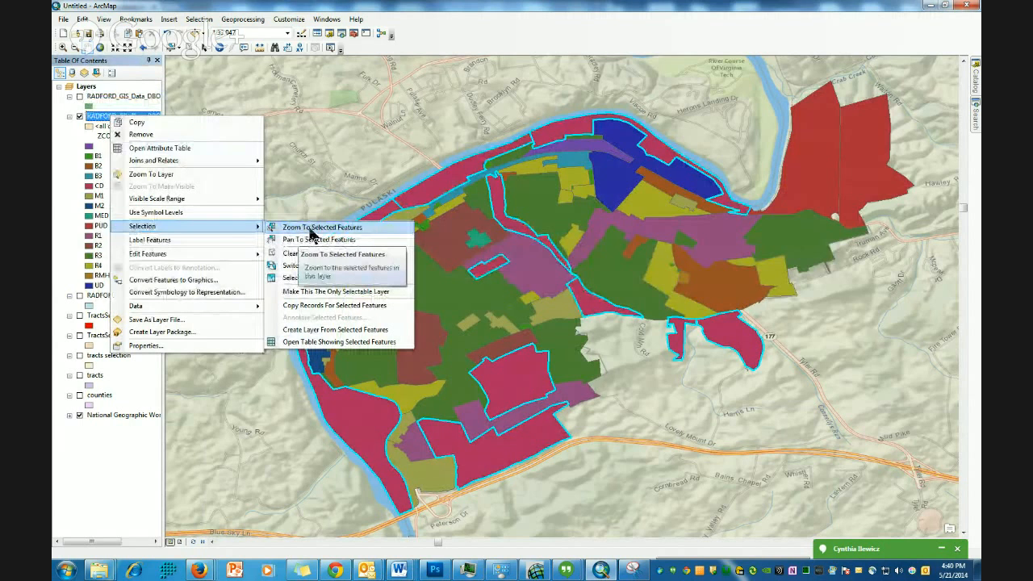
click(86, 48)
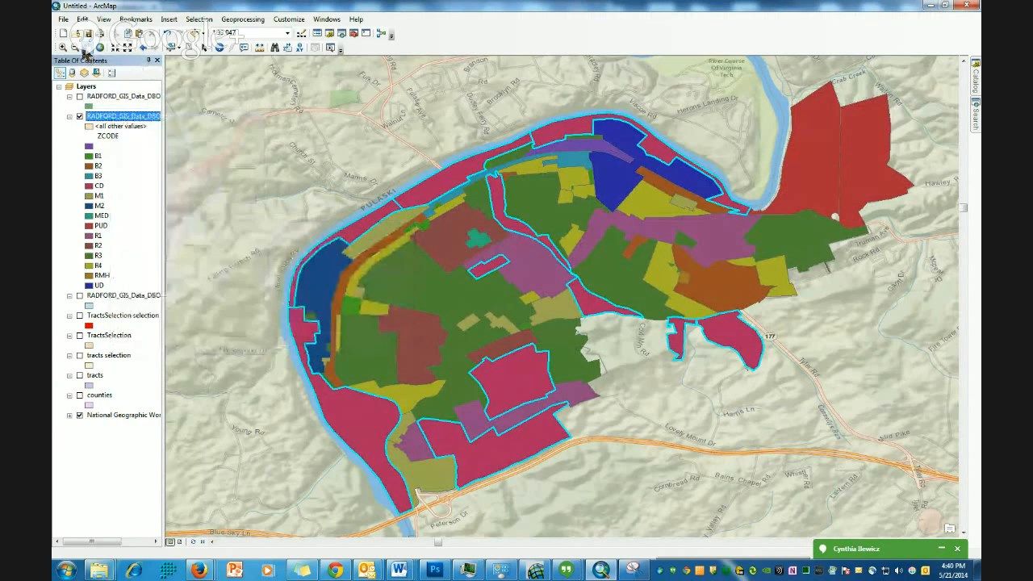
drag(234, 137, 822, 148)
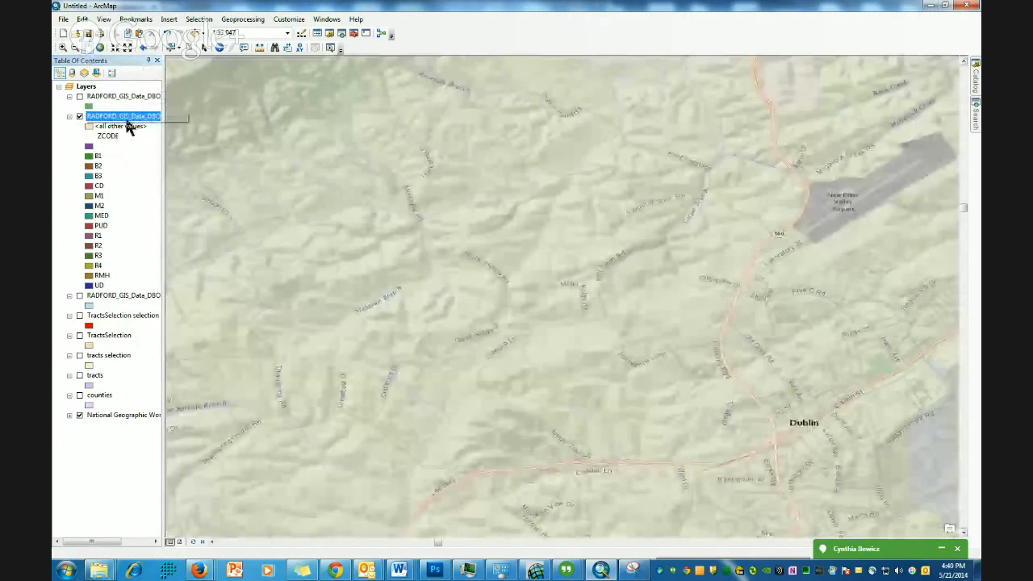
right_click(126, 118)
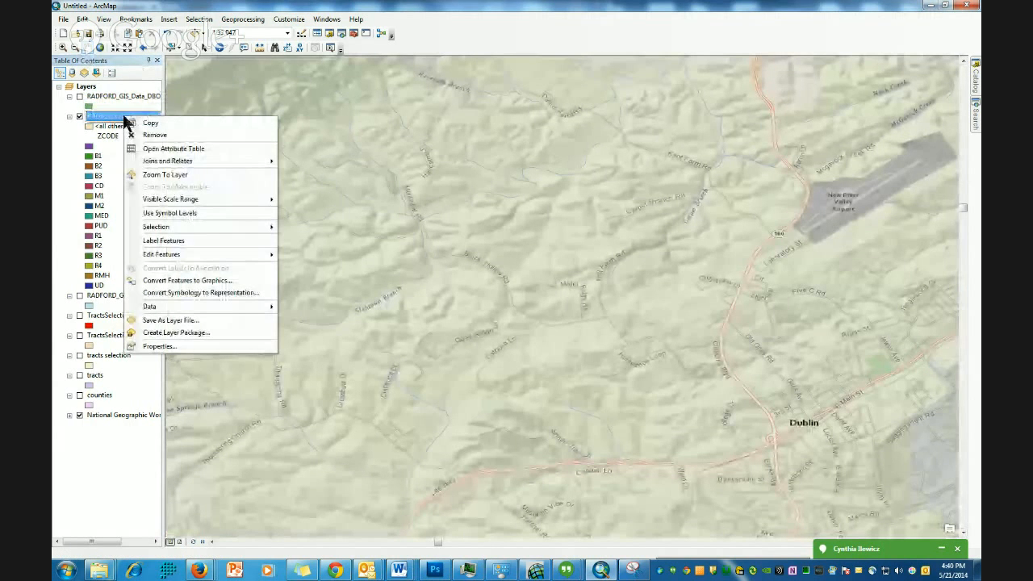
mouse_move(165, 232)
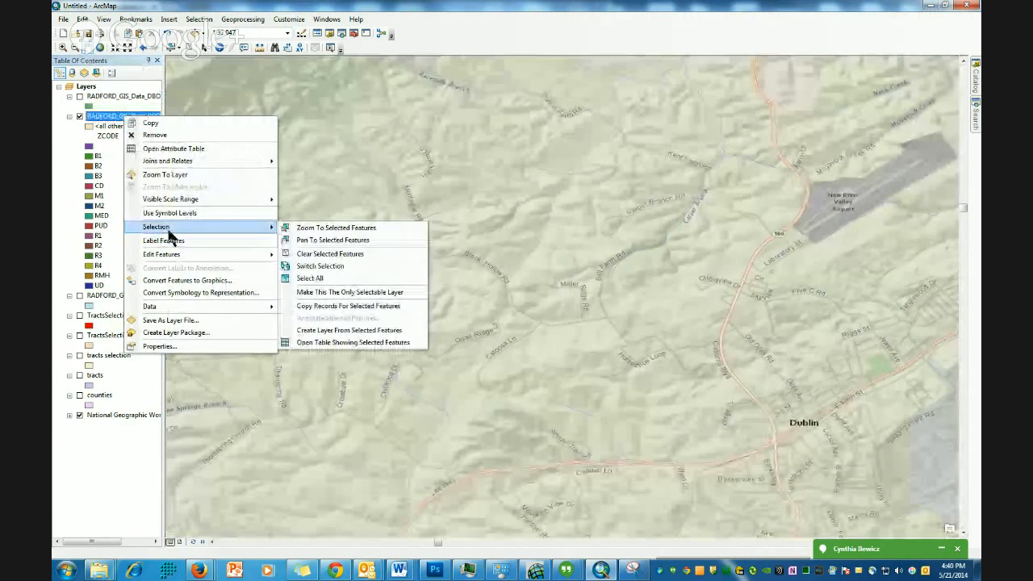
click(333, 227)
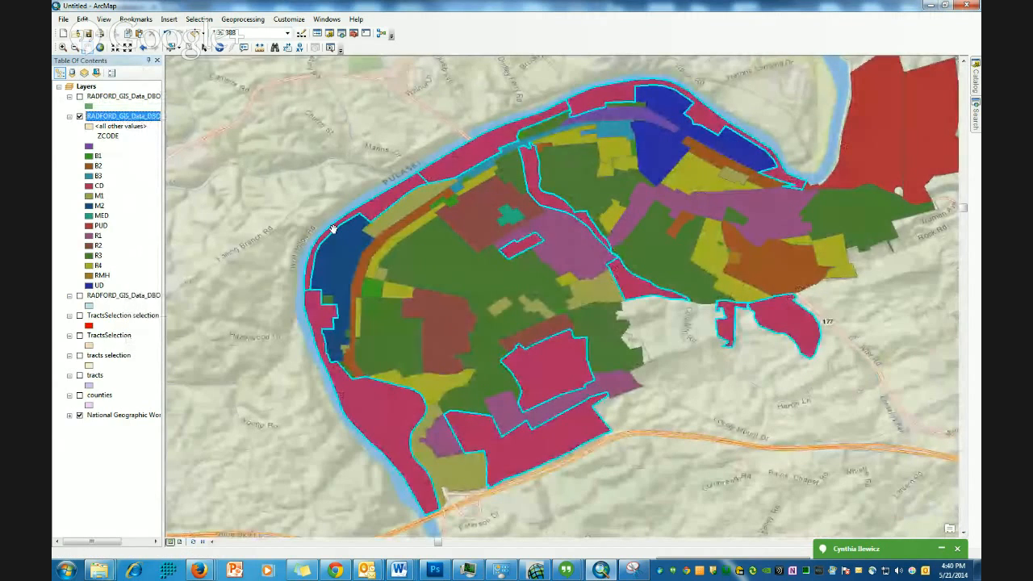
- Switch the selection on the zoning layer so the previously unselected features become selected
right_click(110, 116)
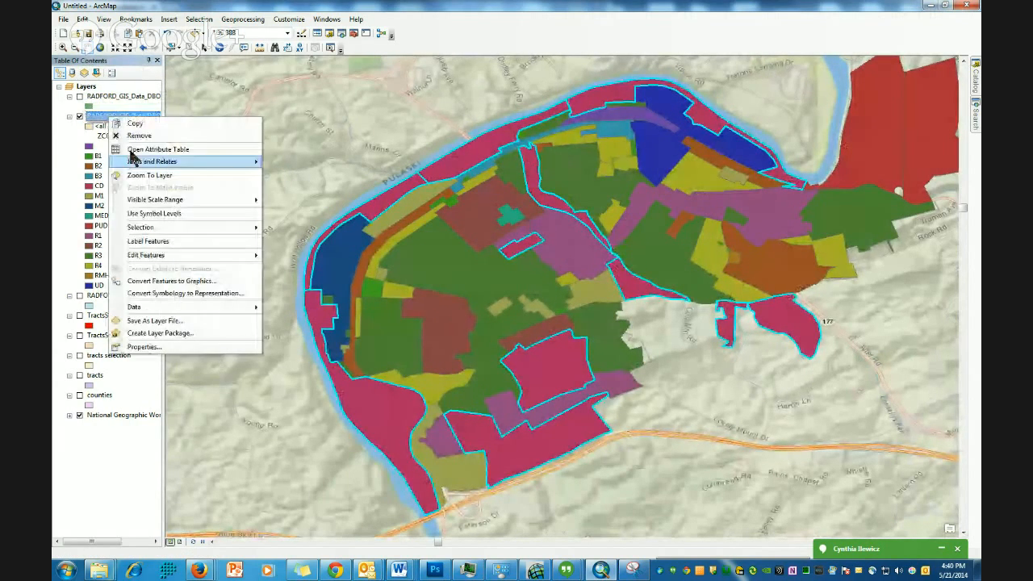
mouse_move(159, 230)
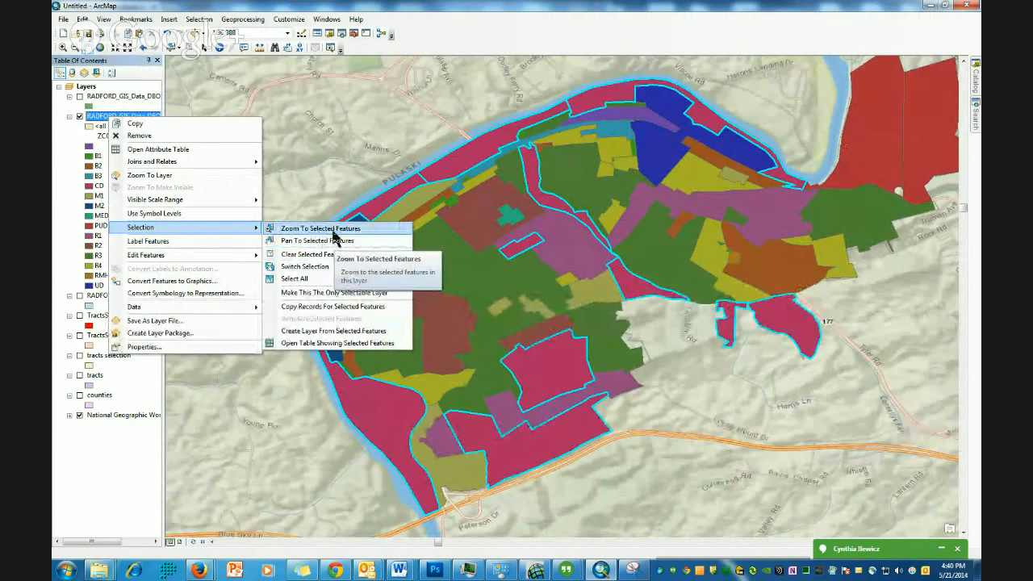
click(305, 267)
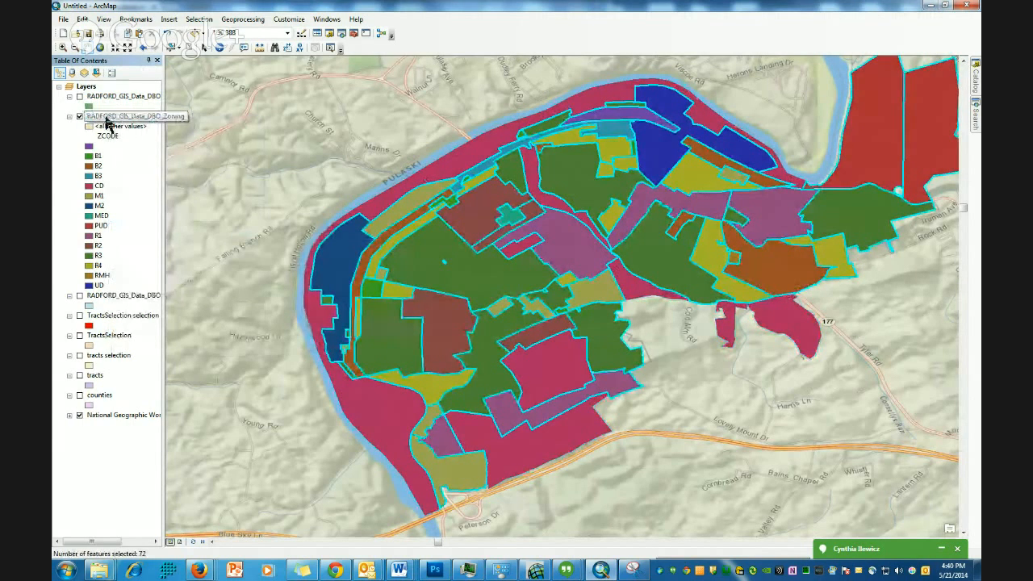
- Create a new layer from the zoning layer's switched selection and hide the full zoning layer
right_click(109, 121)
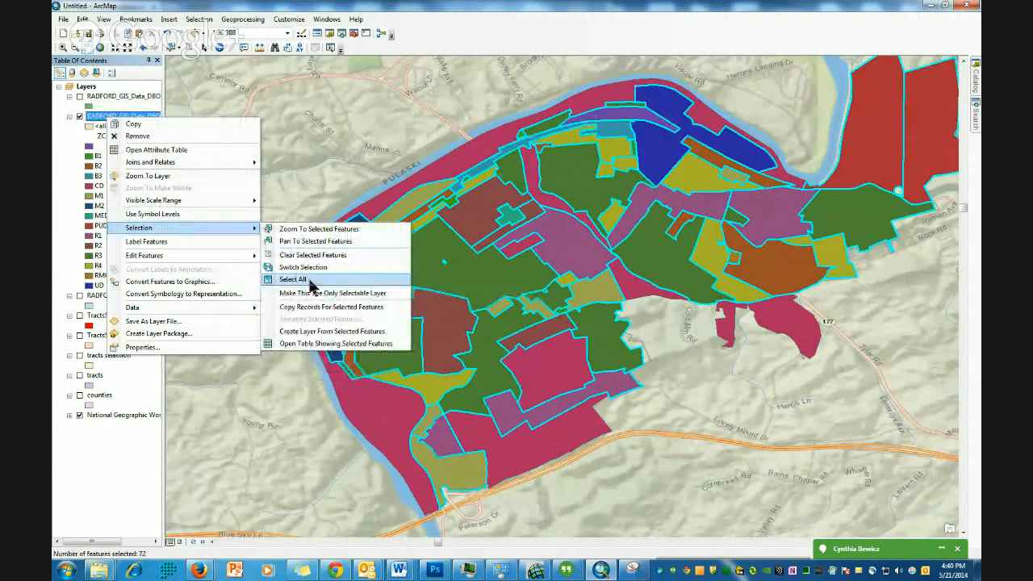
click(323, 337)
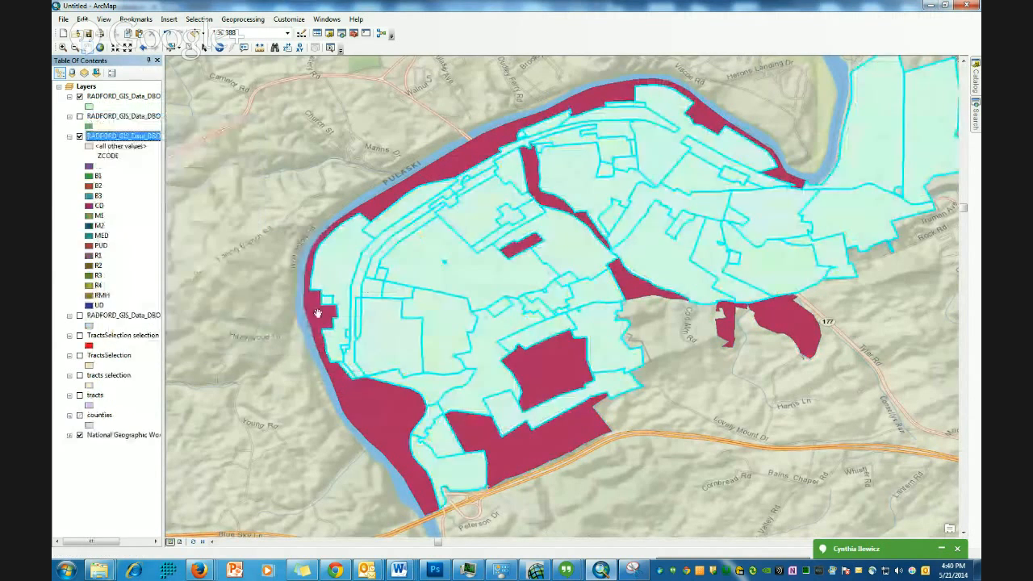
click(80, 137)
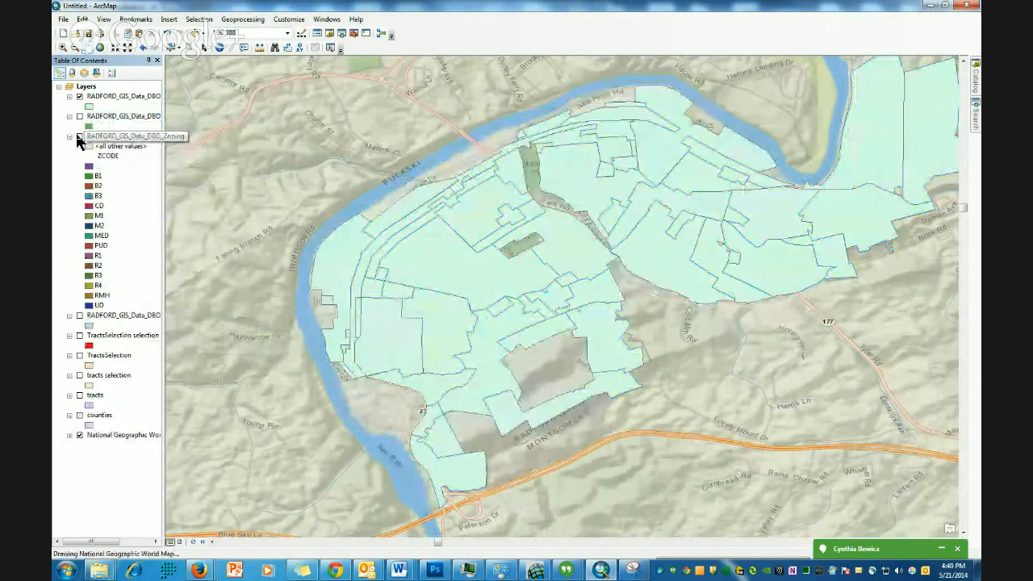
- Set the new selection layer's fill color to red
click(88, 106)
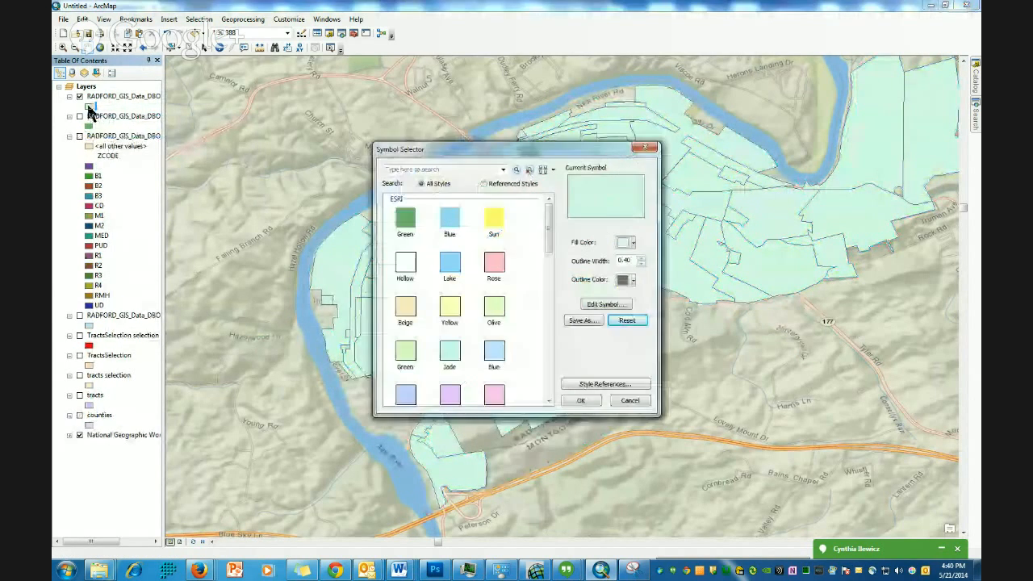
click(632, 242)
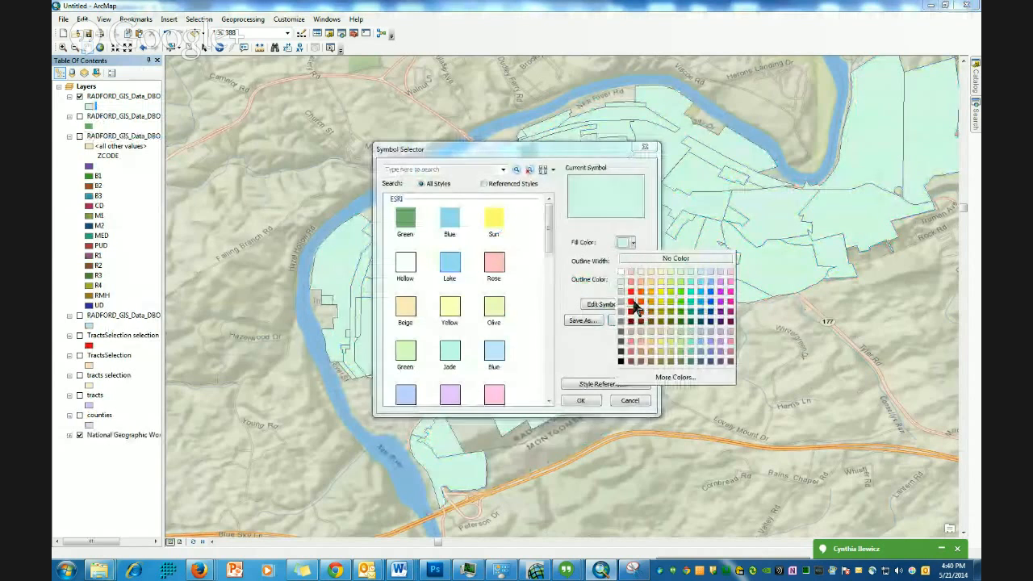
click(635, 303)
click(581, 401)
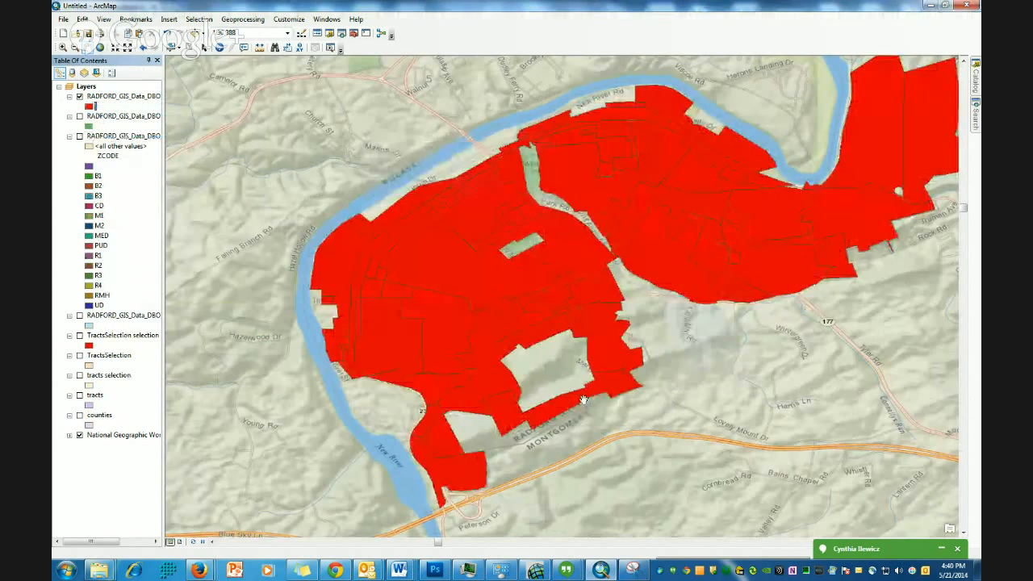
- Hide the red selection layer and turn the full zoning layer back on
click(80, 97)
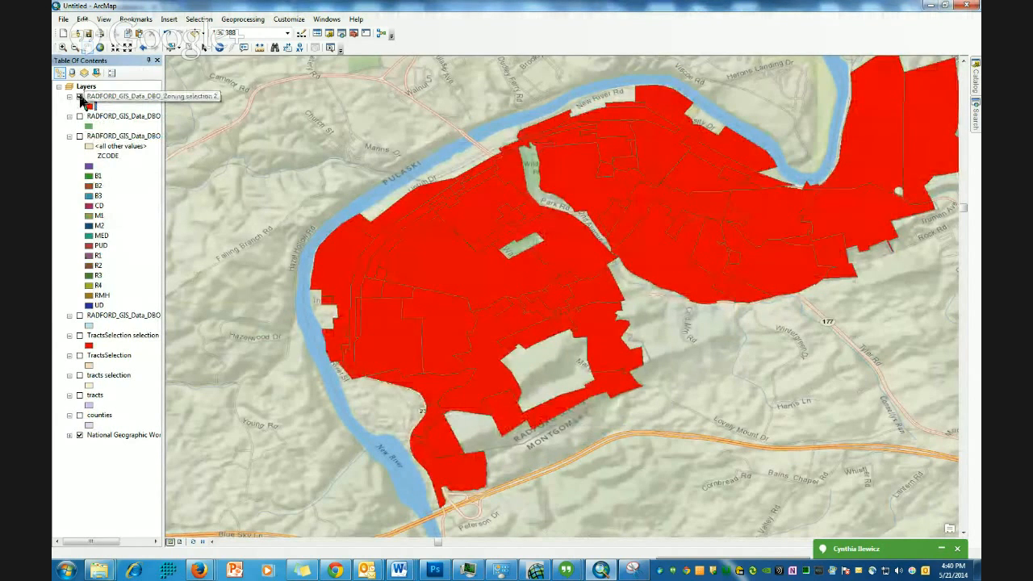
right_click(110, 135)
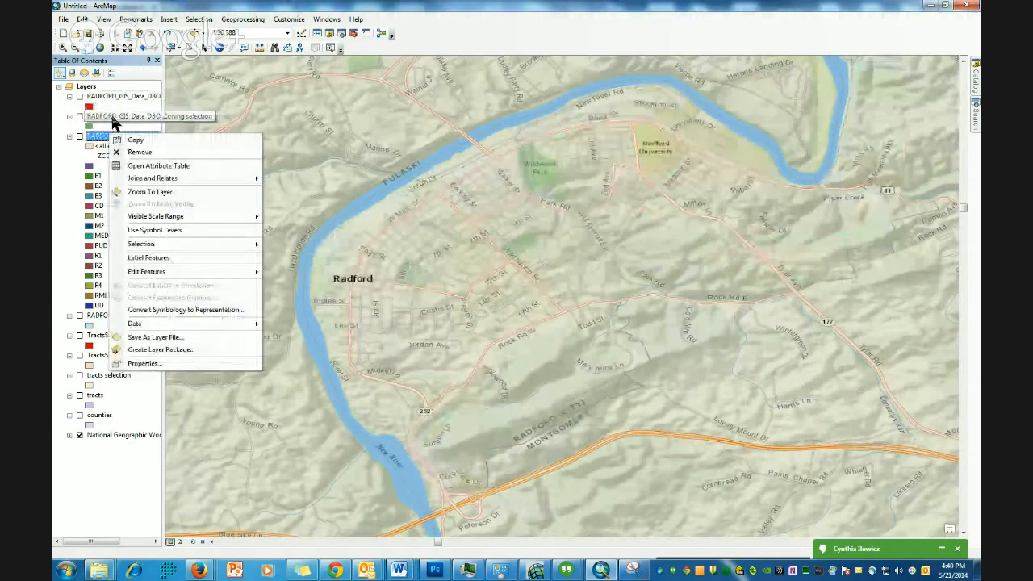
right_click(114, 120)
mouse_move(183, 231)
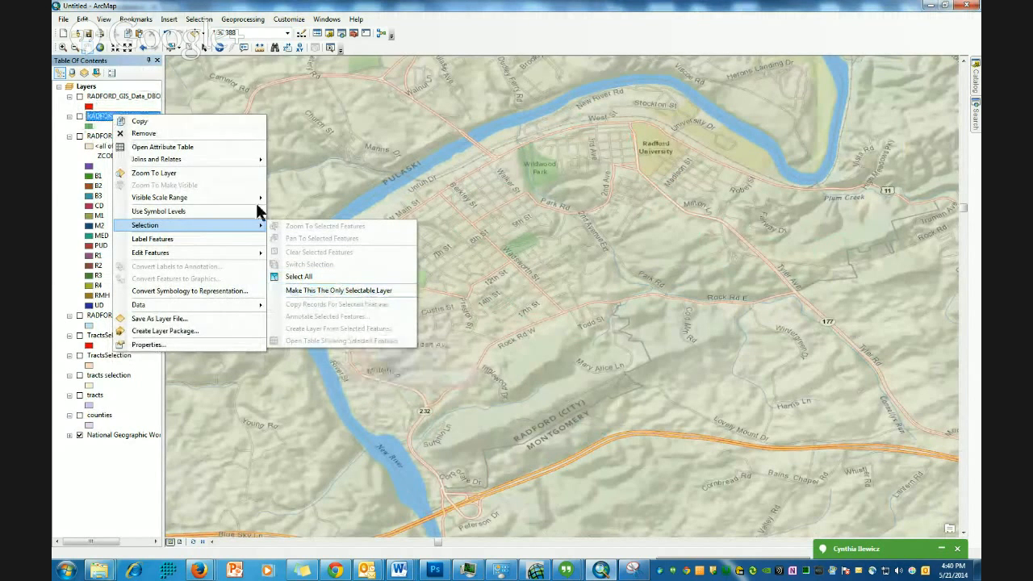
click(492, 6)
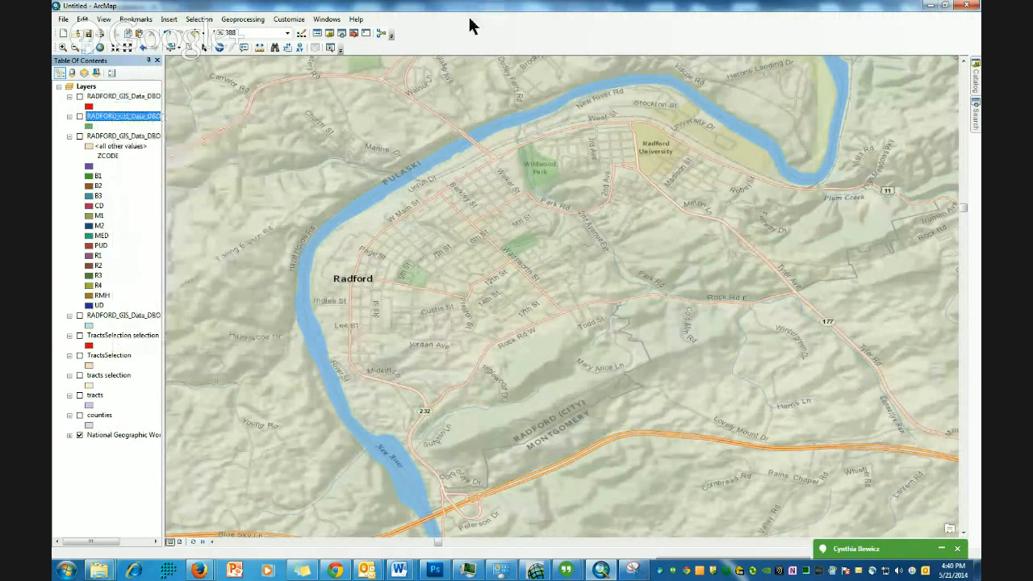
click(79, 136)
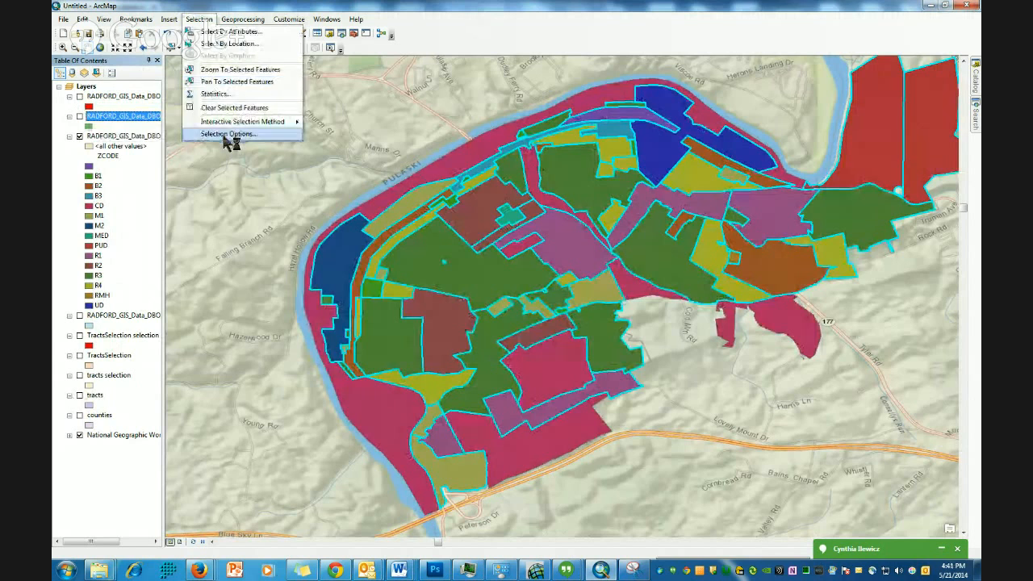
- Clear the selection and pick individual zoning polygons on the map with the Select Features tool
click(226, 107)
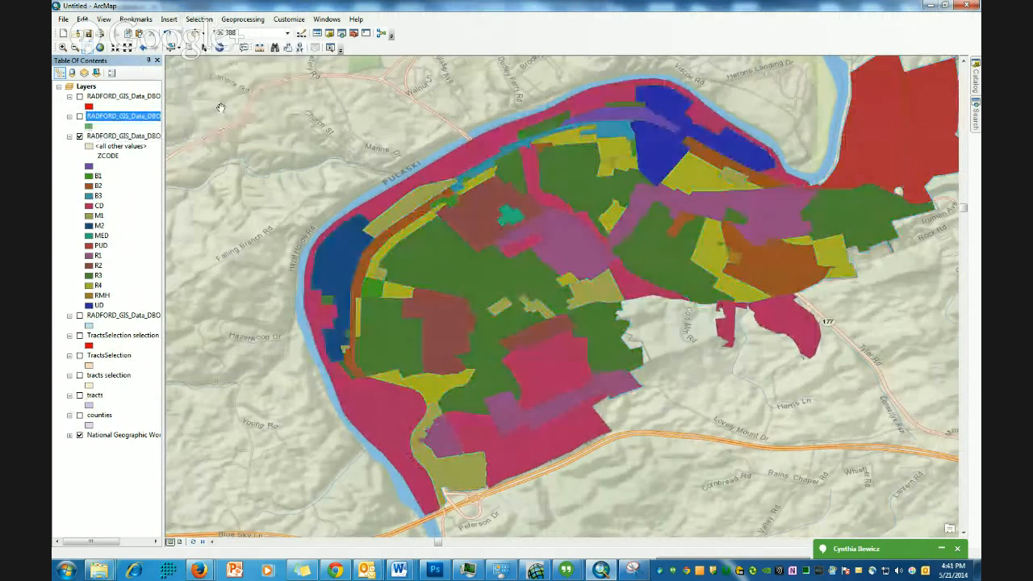
click(171, 48)
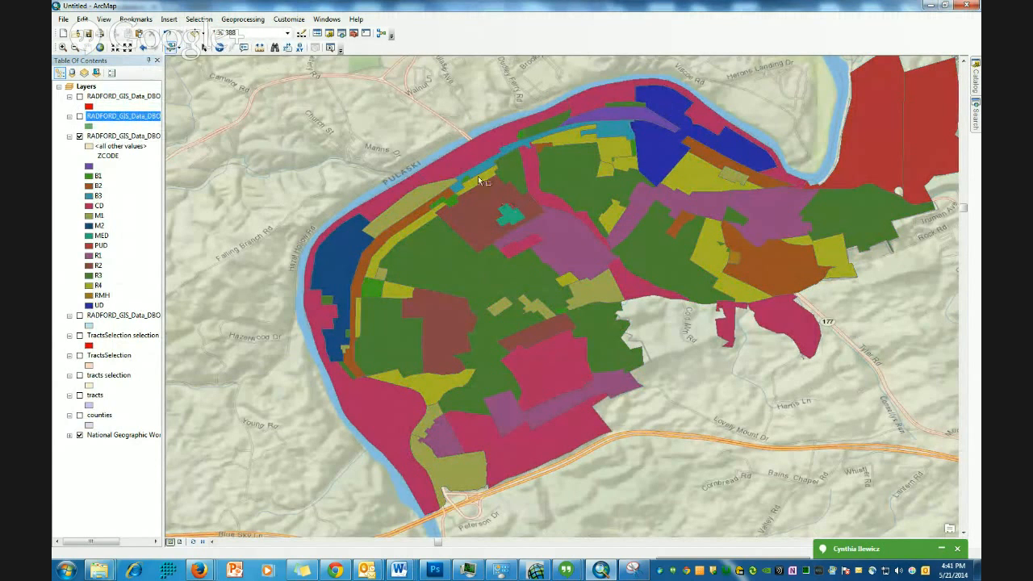
click(469, 157)
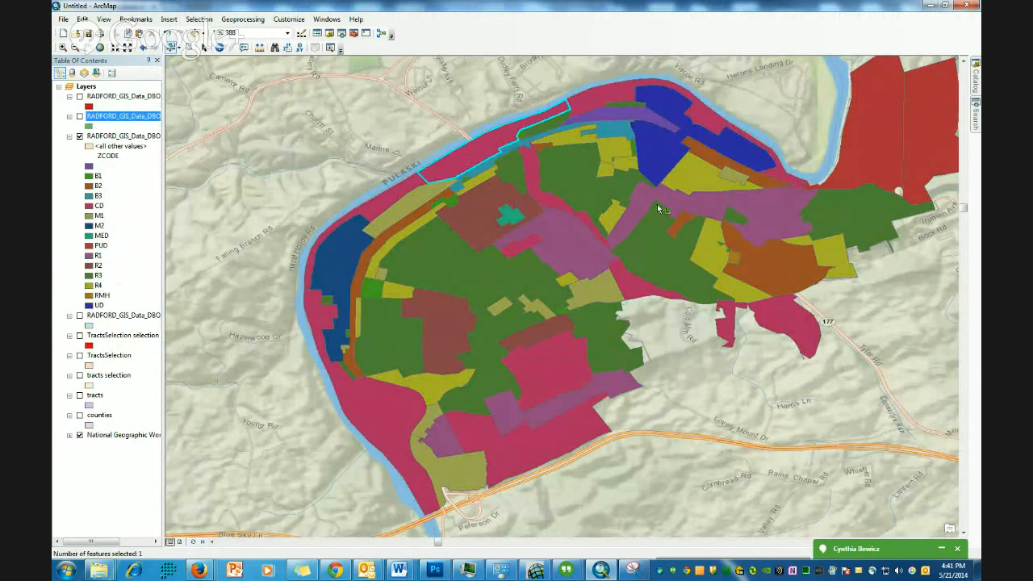
click(589, 189)
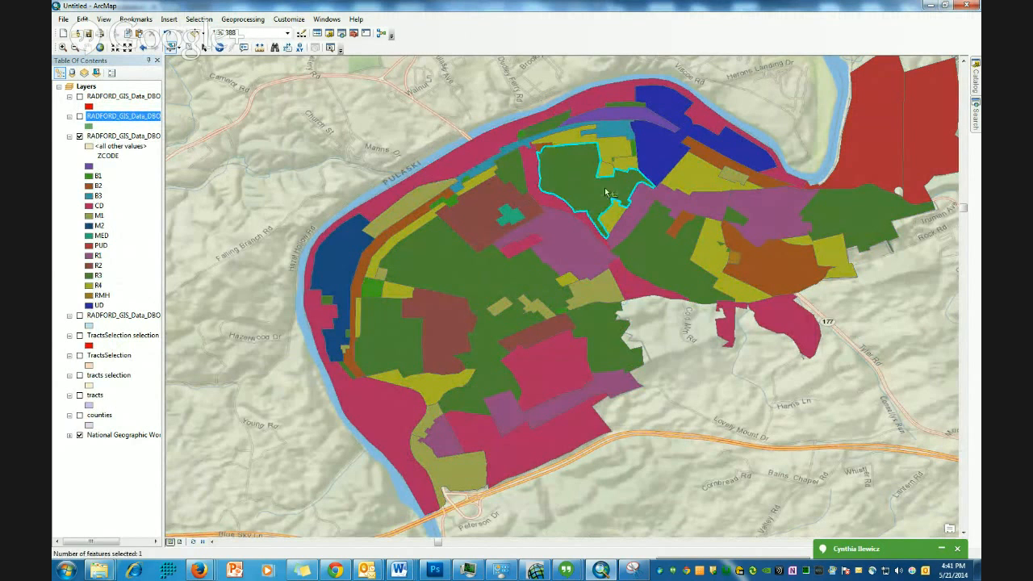
click(695, 178)
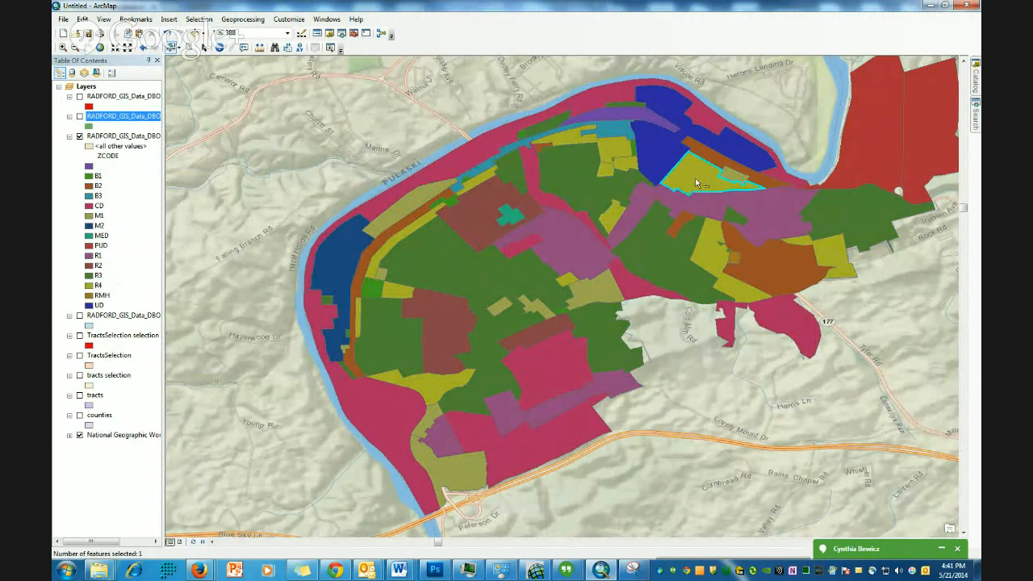
- Open the zoning layer's attribute table, move it lower, and show only the selected records
right_click(125, 142)
click(161, 171)
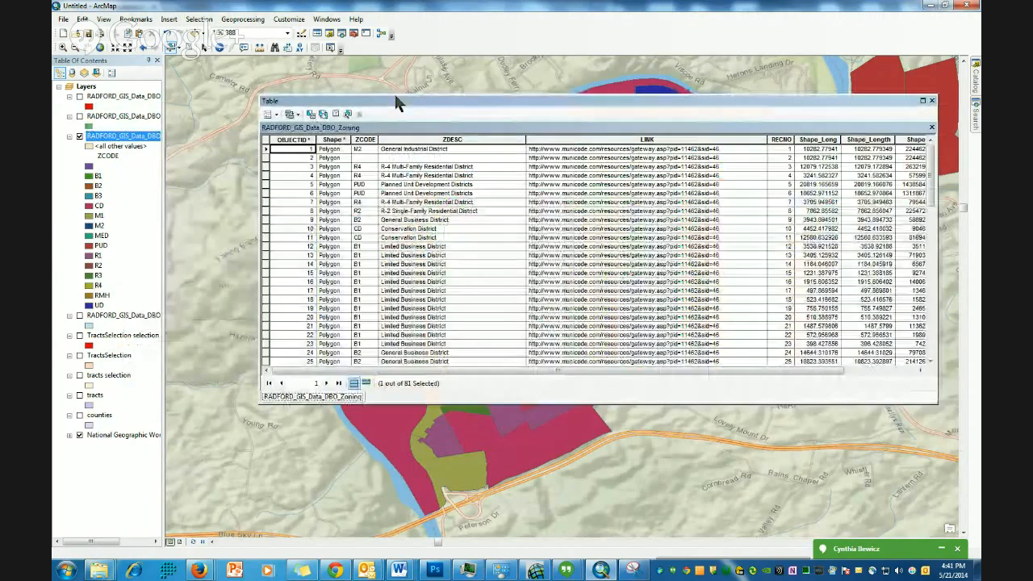
drag(395, 101, 399, 255)
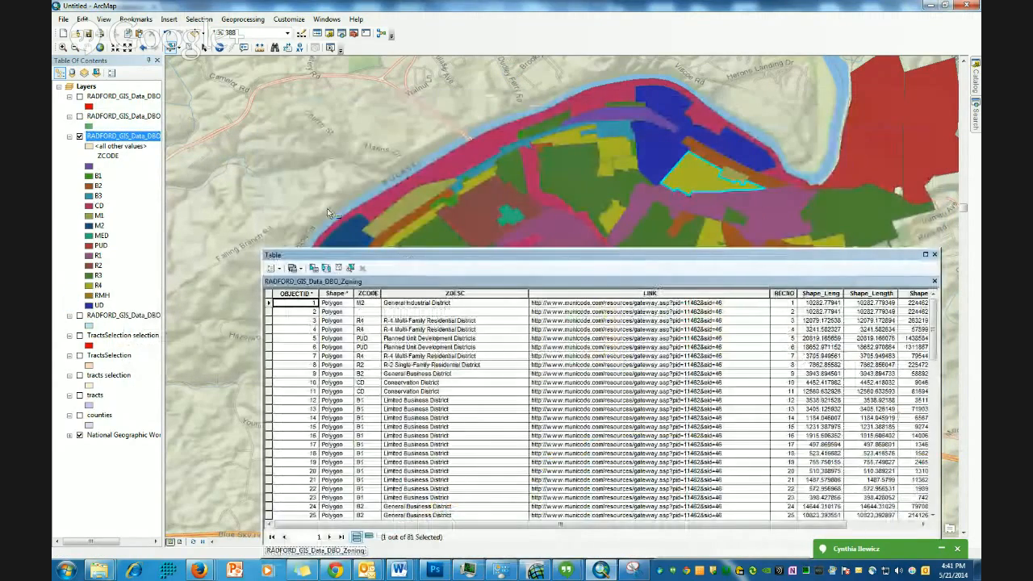
click(368, 536)
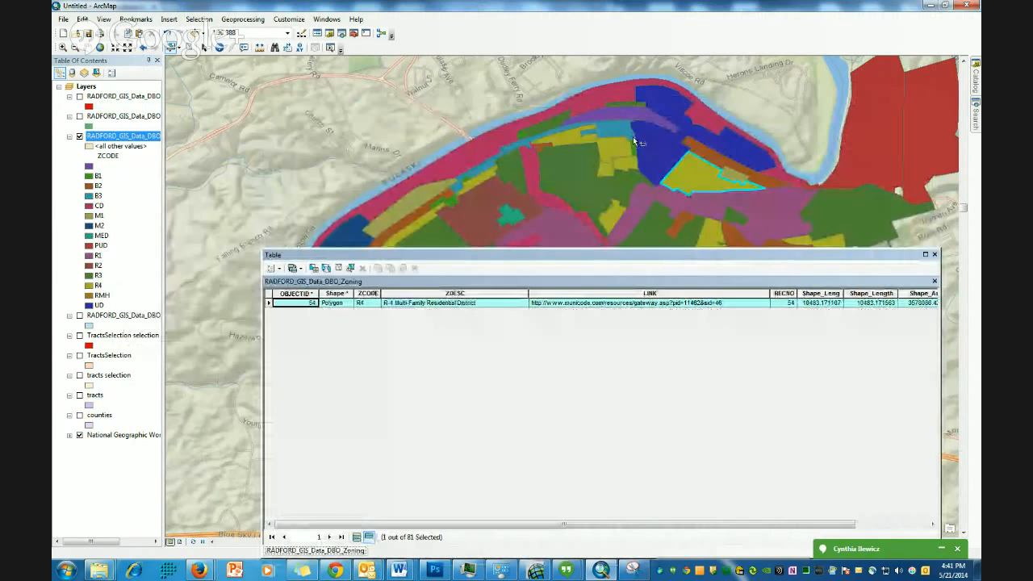
- Select single zoning polygons on the map, then add several more to the selection
click(579, 187)
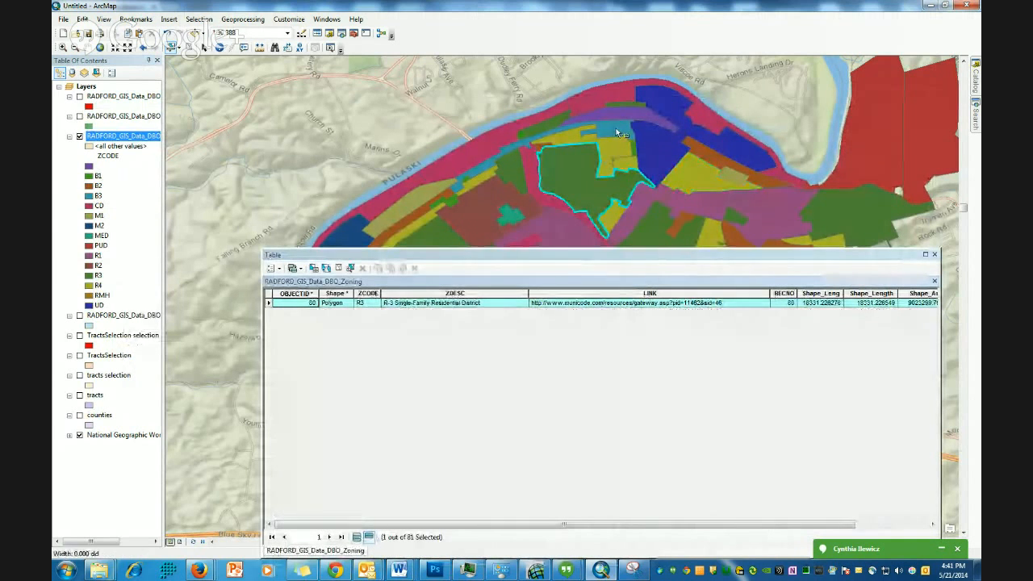
click(606, 94)
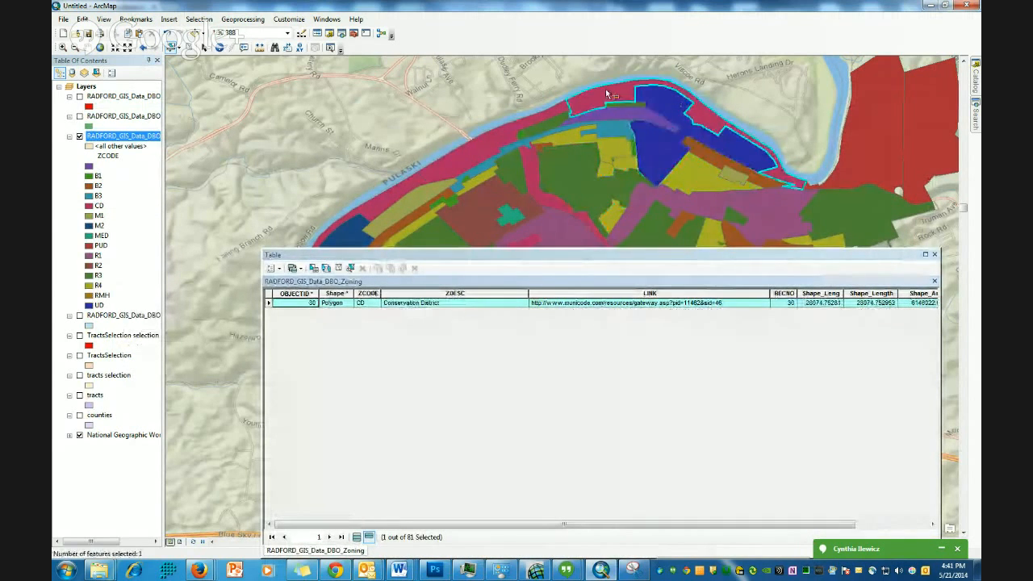
shift+click(500, 141)
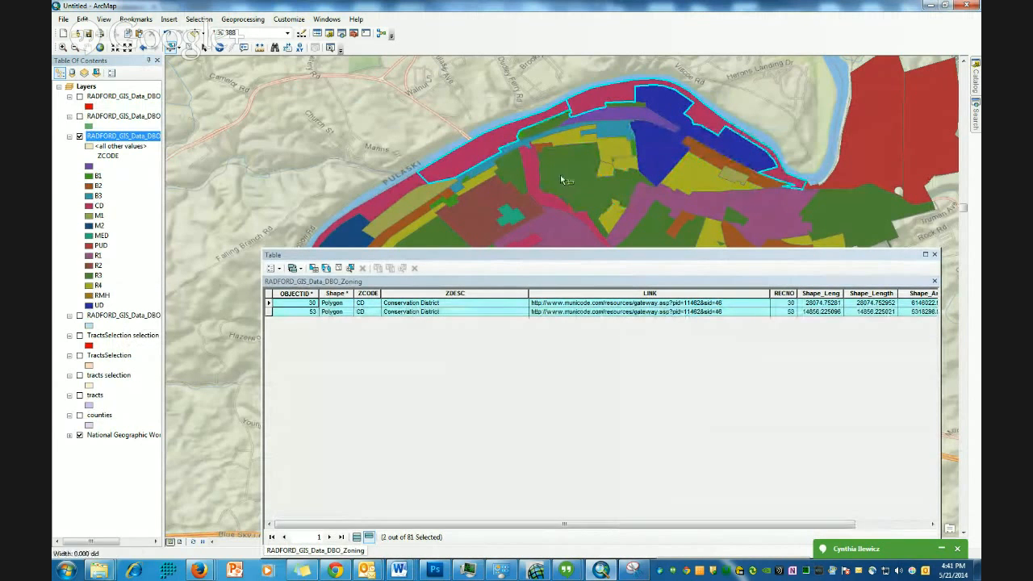
shift+click(562, 168)
shift+click(521, 172)
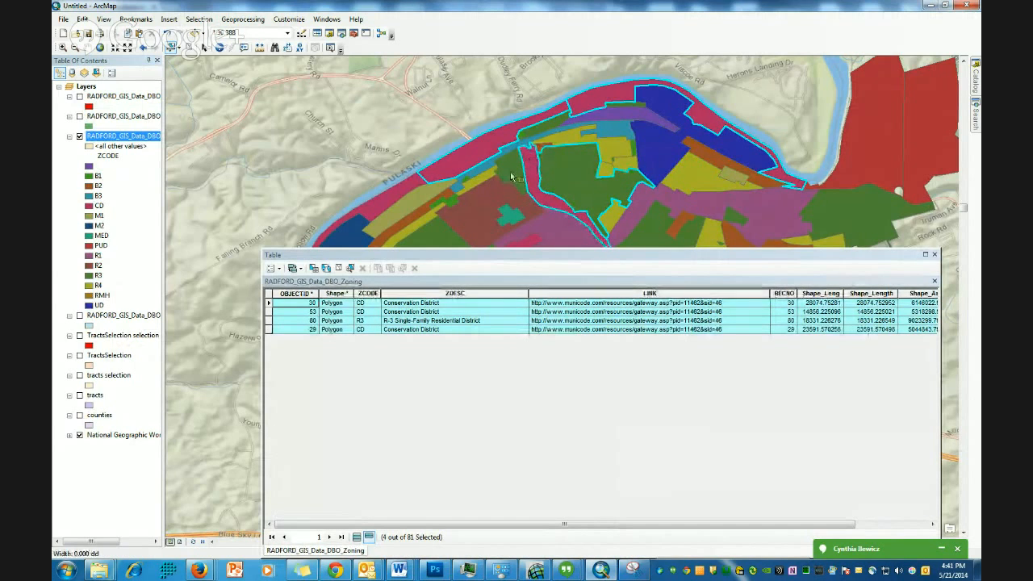
- Box-select a large group of zoning polygons and list the layers by selection
drag(488, 68, 788, 237)
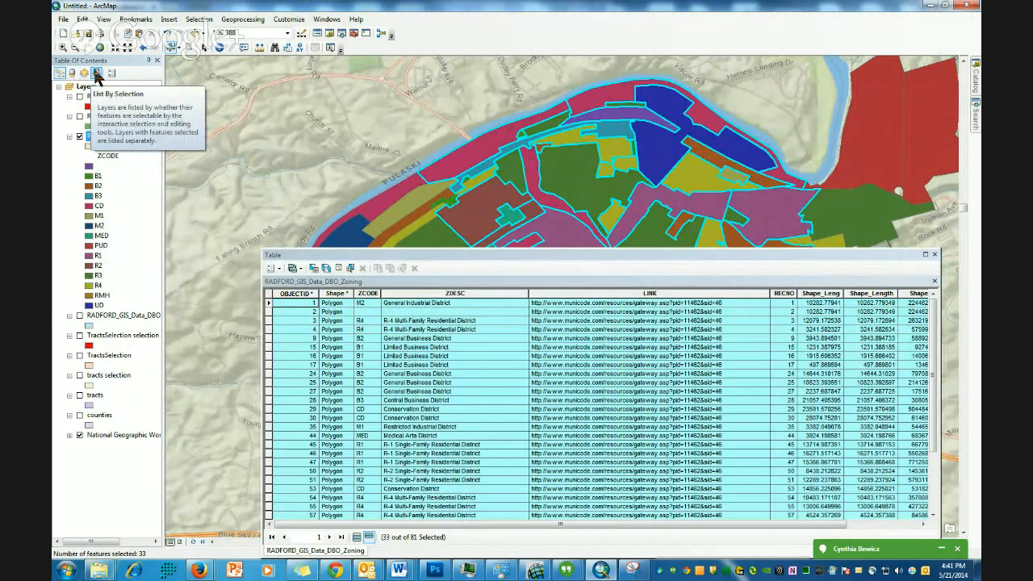
click(97, 73)
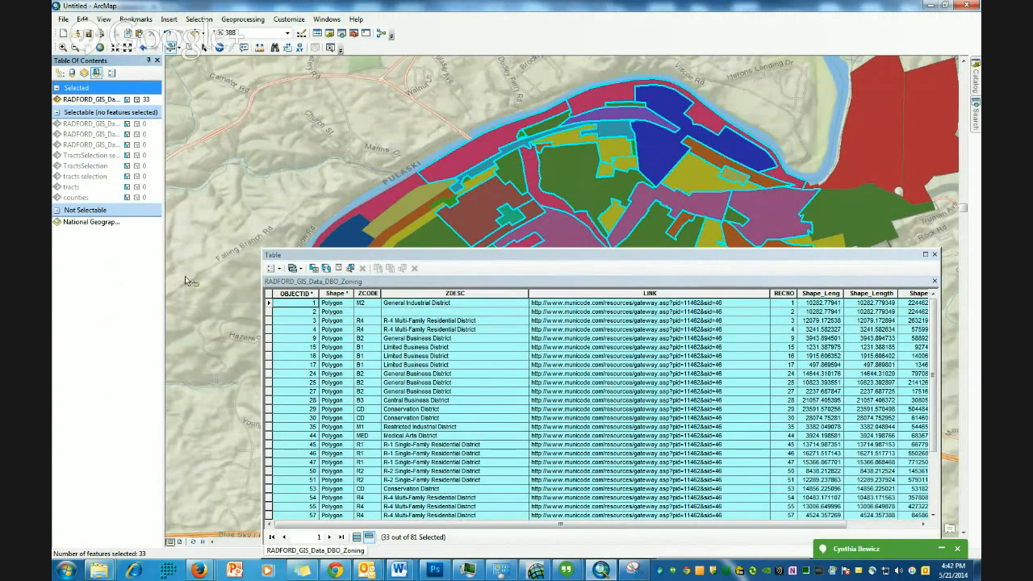
- Close the attribute table and clear the selection, returning the layer list to drawing order
click(935, 255)
click(280, 47)
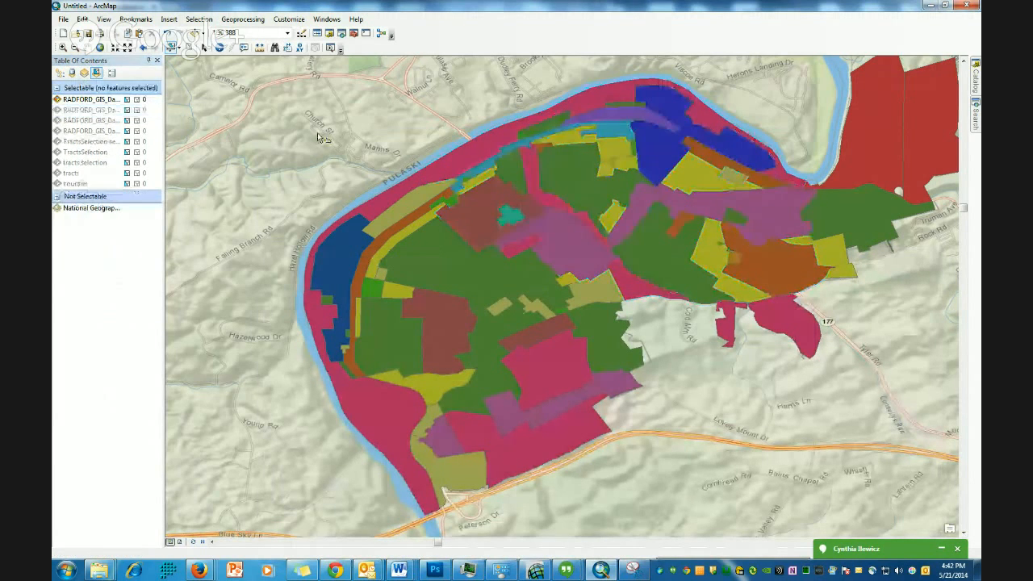
click(60, 73)
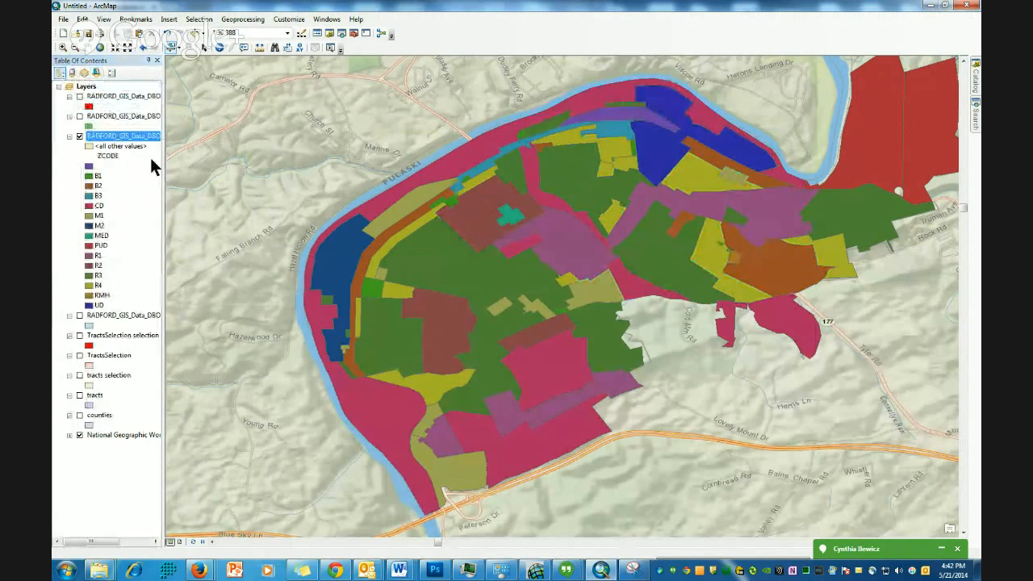
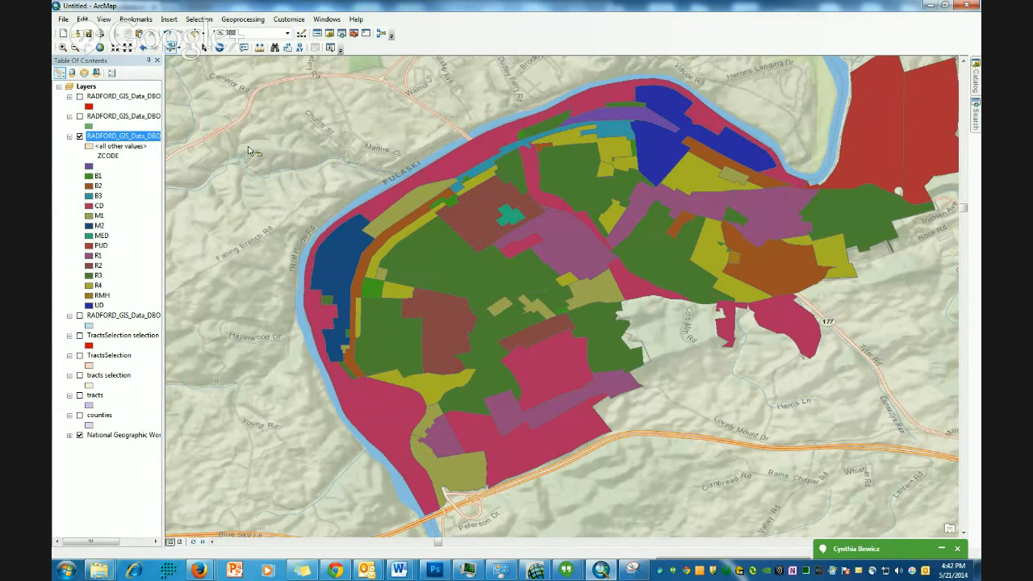
- Hide the zoning layer and add the RADFORD_GIS_Data_DBO_Buildings feature class from the Catalog to the map
click(79, 140)
click(79, 137)
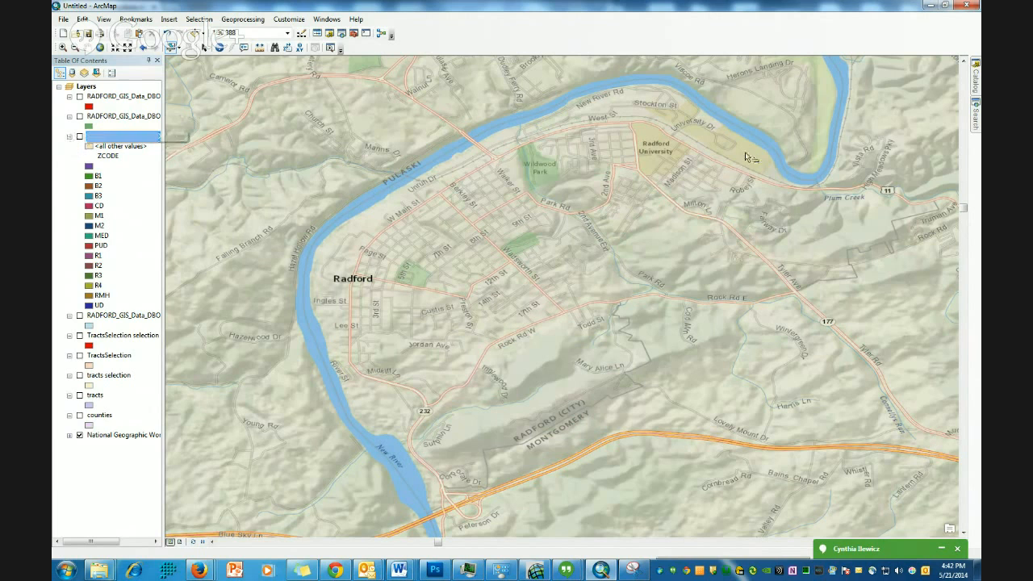
click(976, 87)
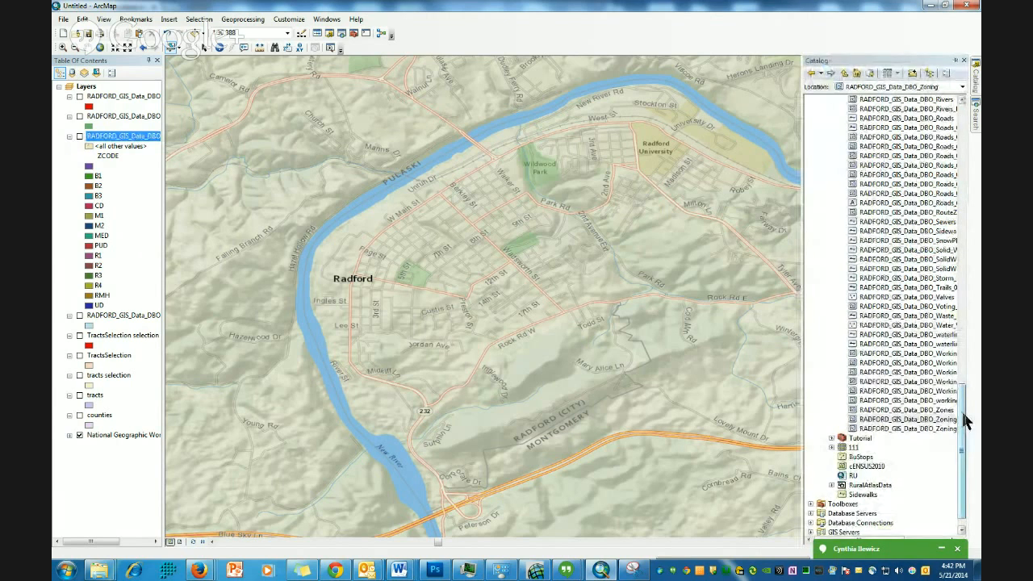
drag(960, 423, 979, 321)
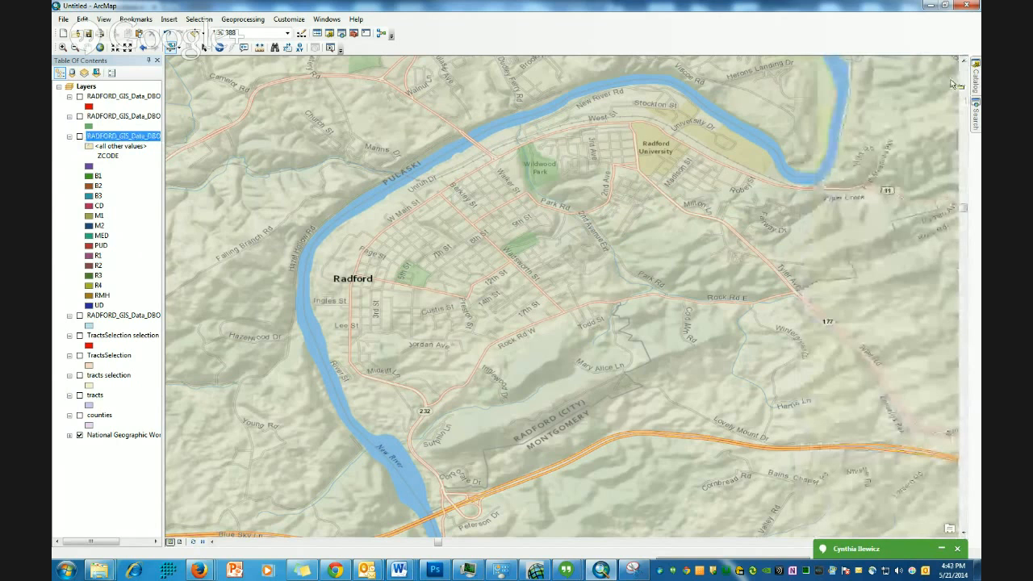
mouse_move(976, 84)
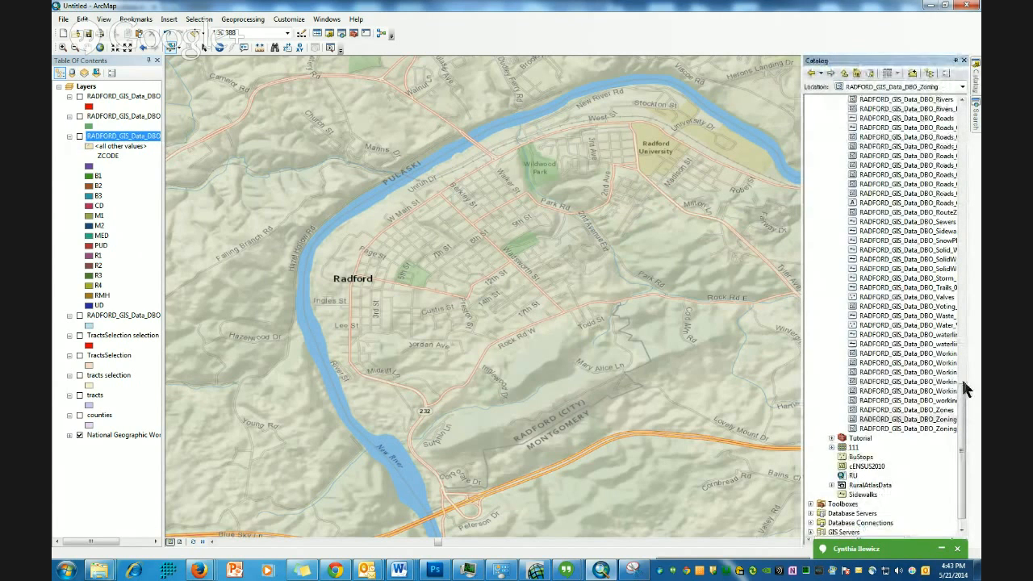
drag(963, 410, 967, 229)
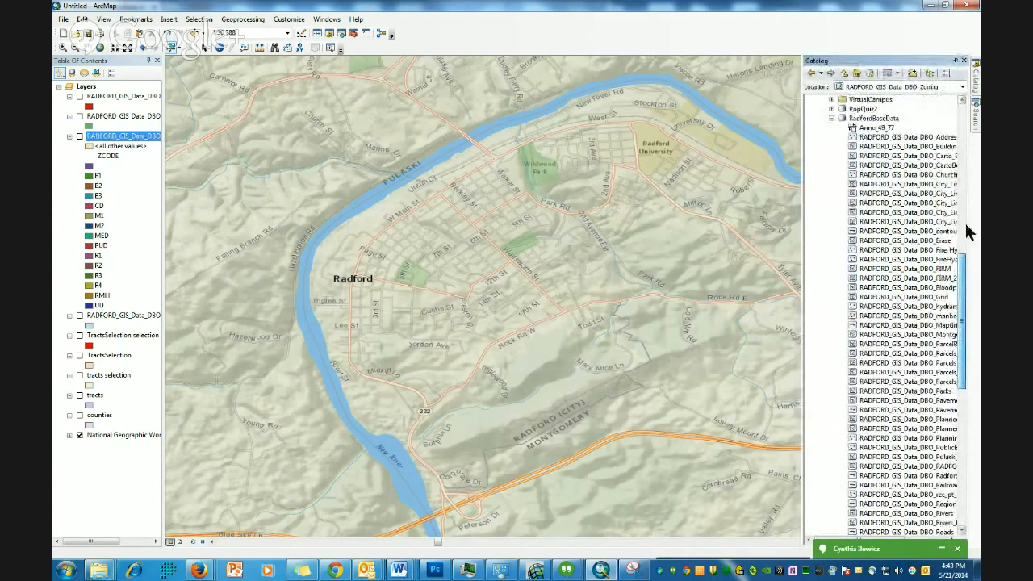
drag(908, 146, 577, 218)
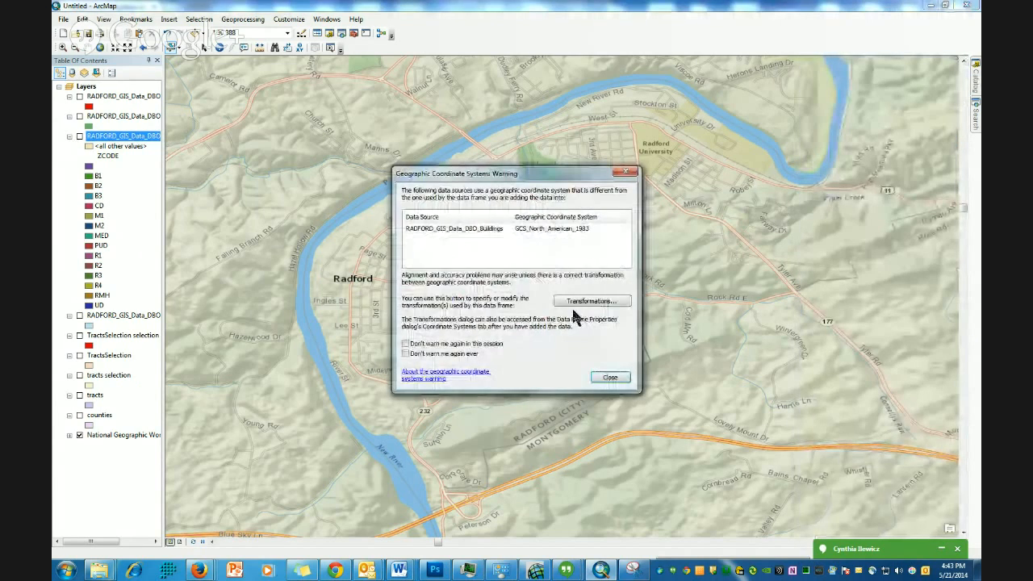
click(612, 378)
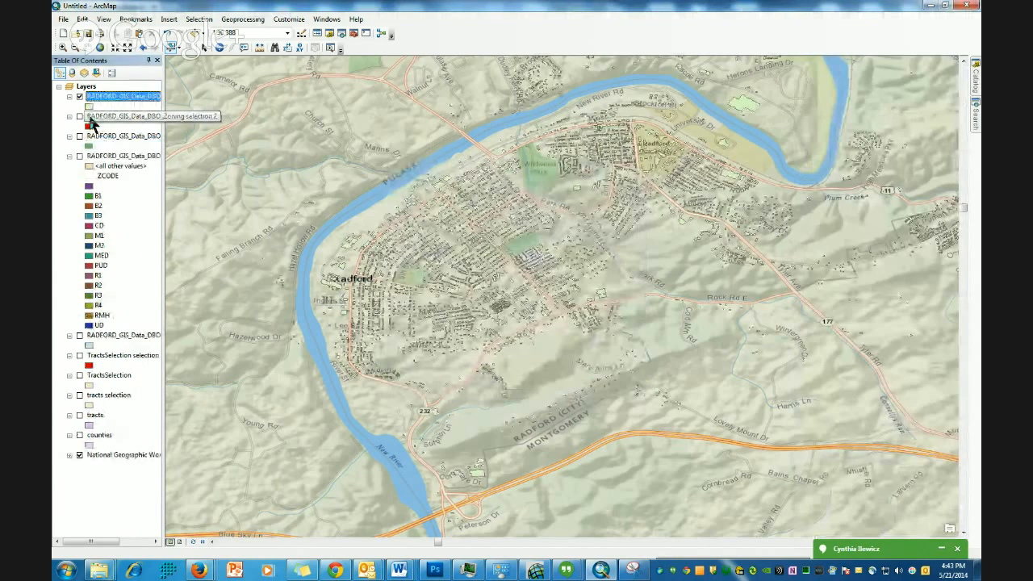
- Turn on the Zoning selection layer and zoom in to inspect the buildings against it
click(79, 136)
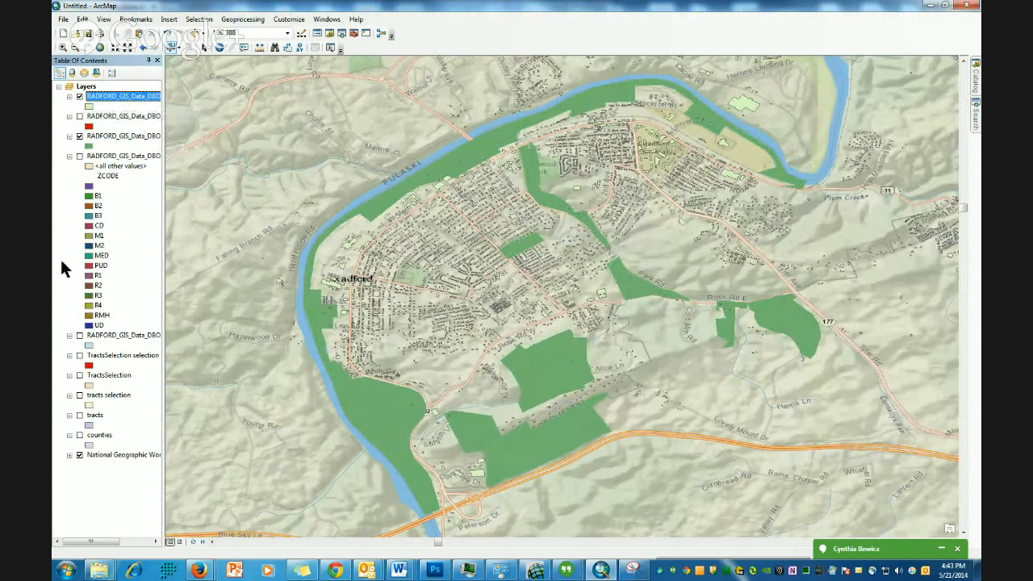
click(129, 97)
click(63, 46)
drag(678, 109, 734, 150)
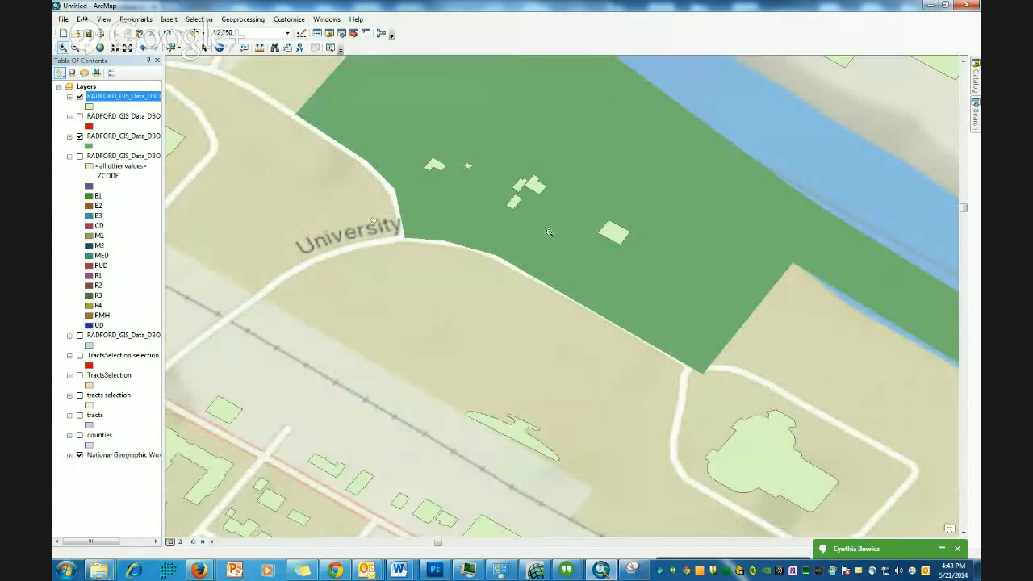
scroll(452, 300, down, 2)
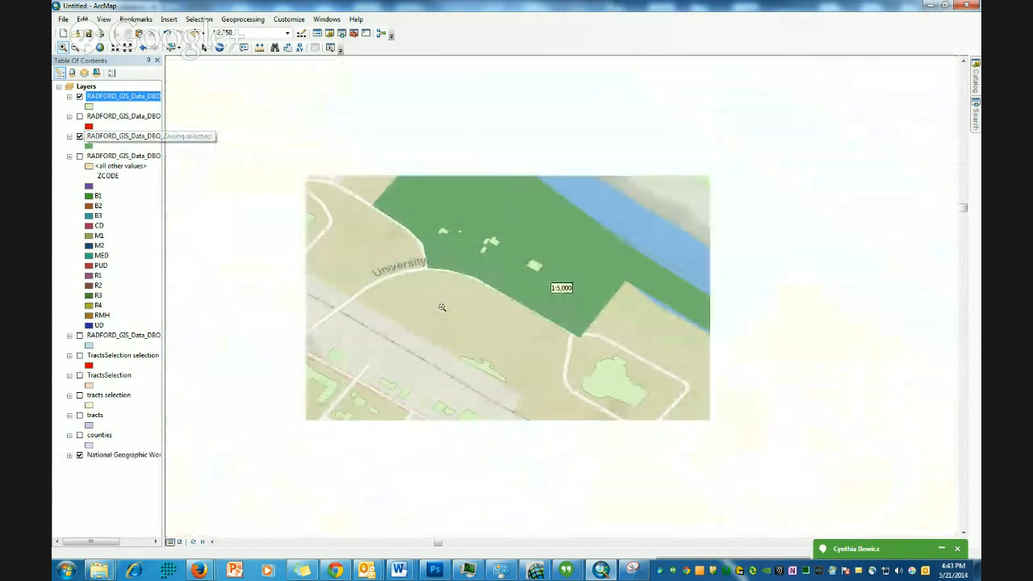
scroll(466, 331, down, 2)
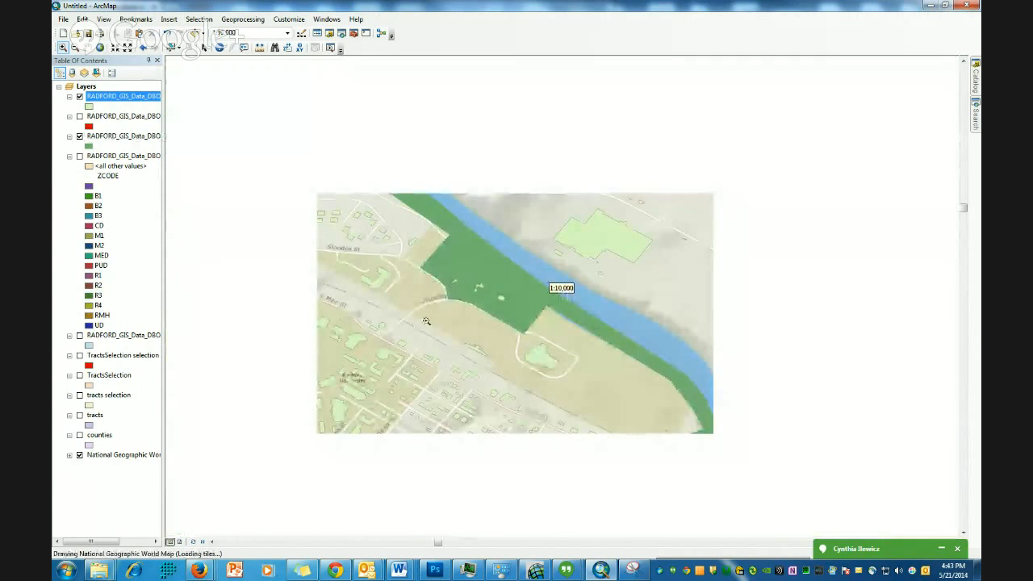
scroll(403, 311, down, 1)
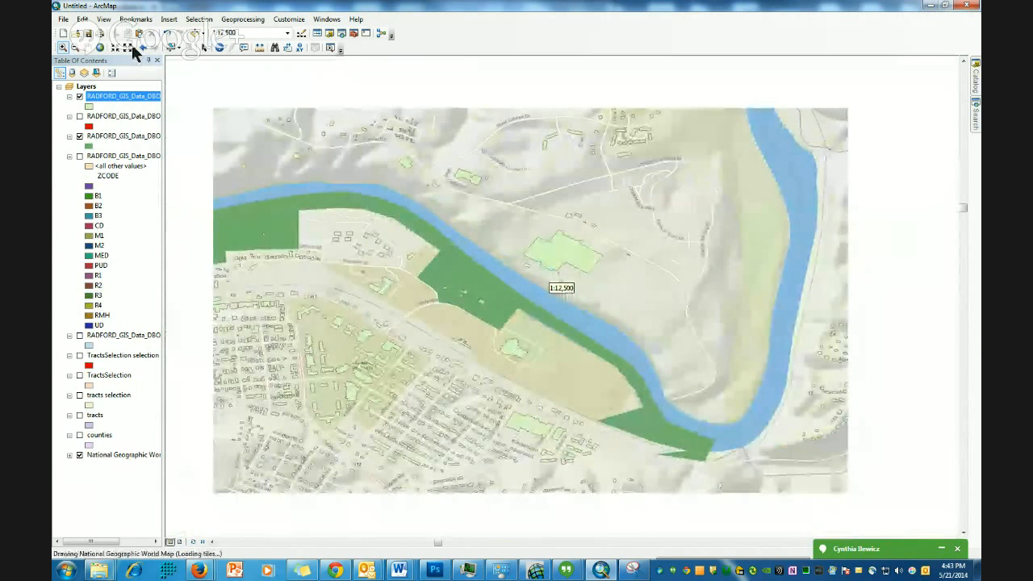
click(127, 47)
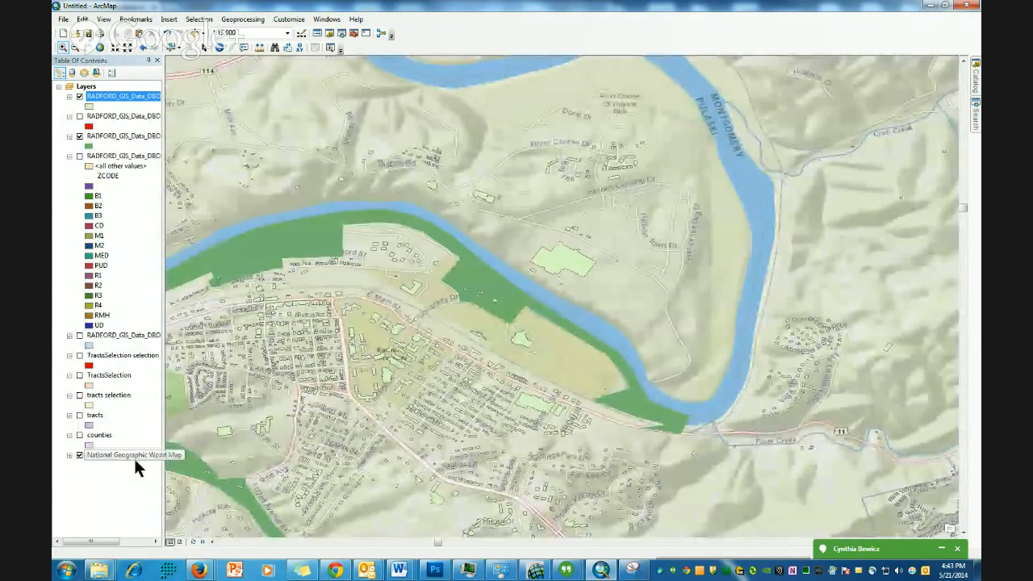
click(88, 49)
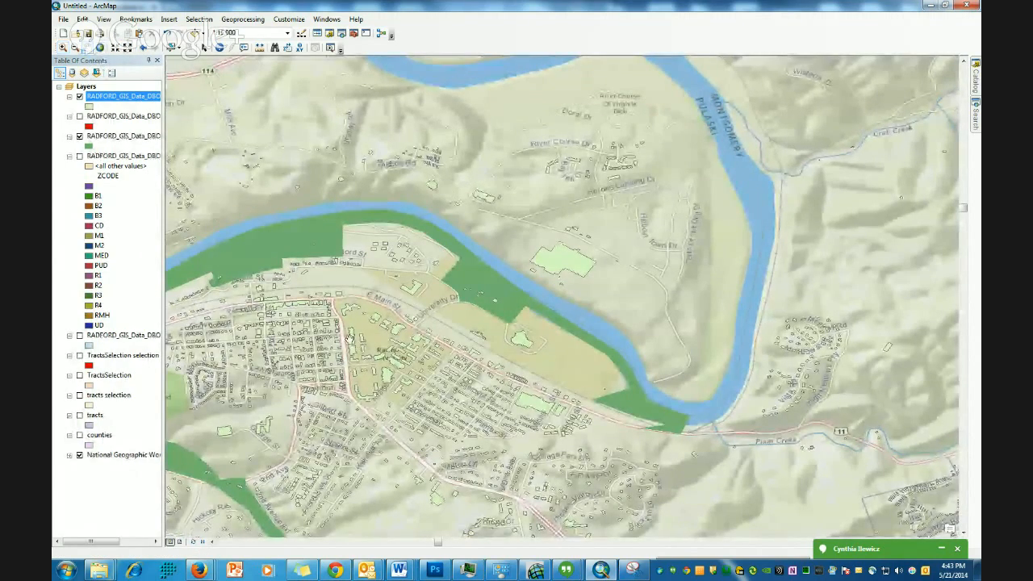
mouse_move(311, 347)
mouse_down()
mouse_move(454, 318)
mouse_move(646, 229)
mouse_up()
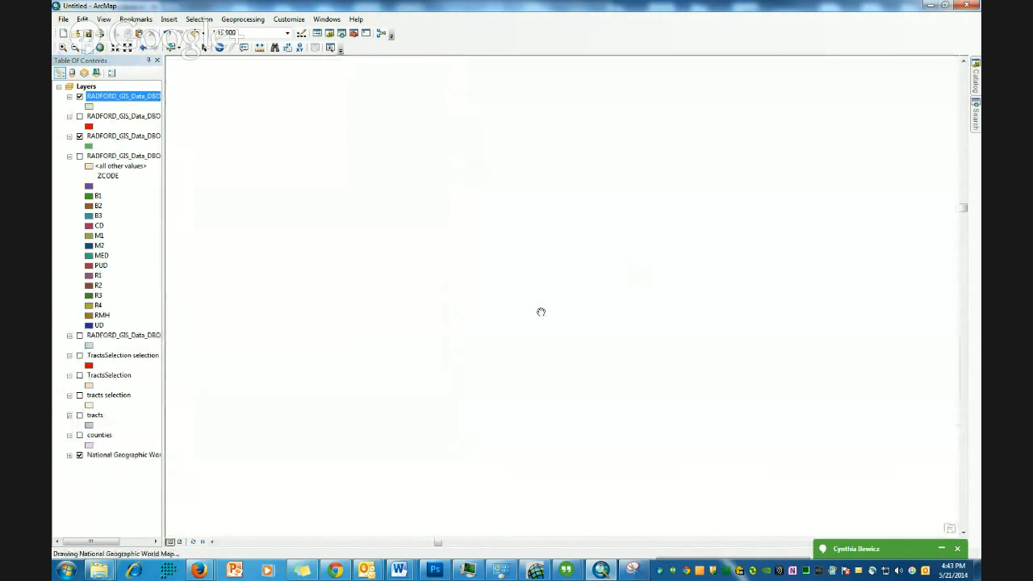
scroll(637, 312, up, 2)
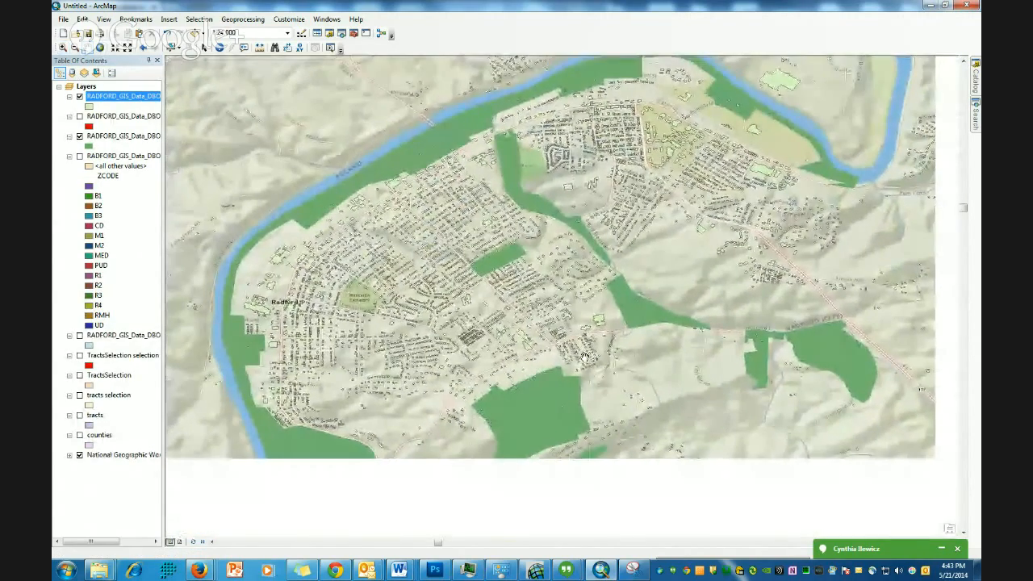
- Select By Location the Buildings that are completely within the Zoning selection 2 features and apply
click(199, 20)
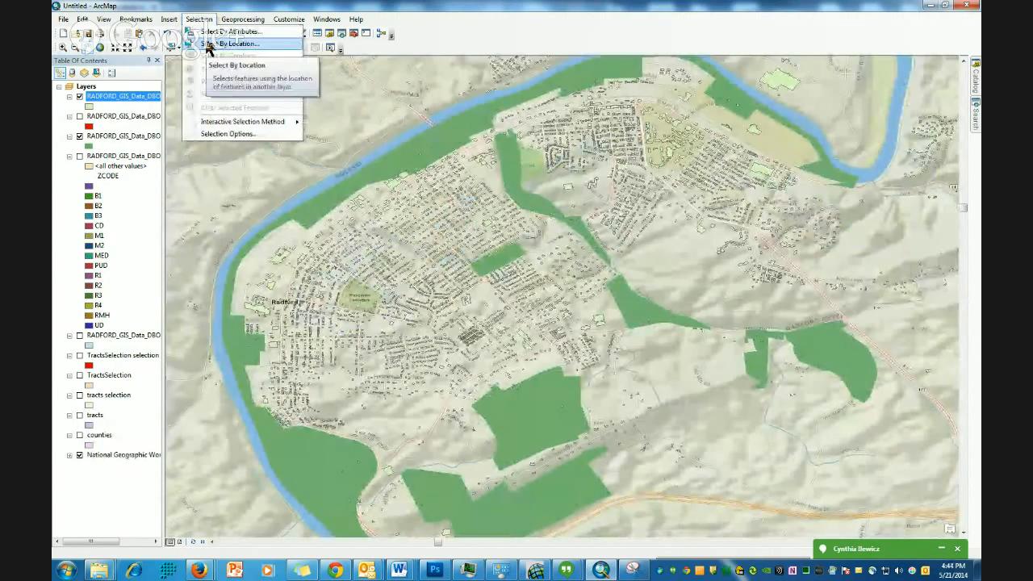
click(208, 49)
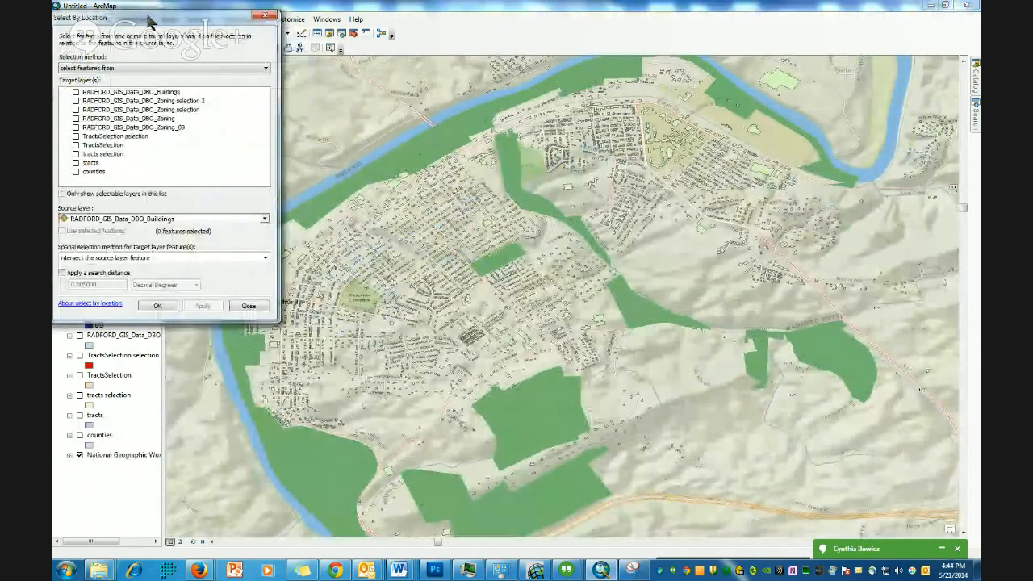
drag(165, 36, 331, 74)
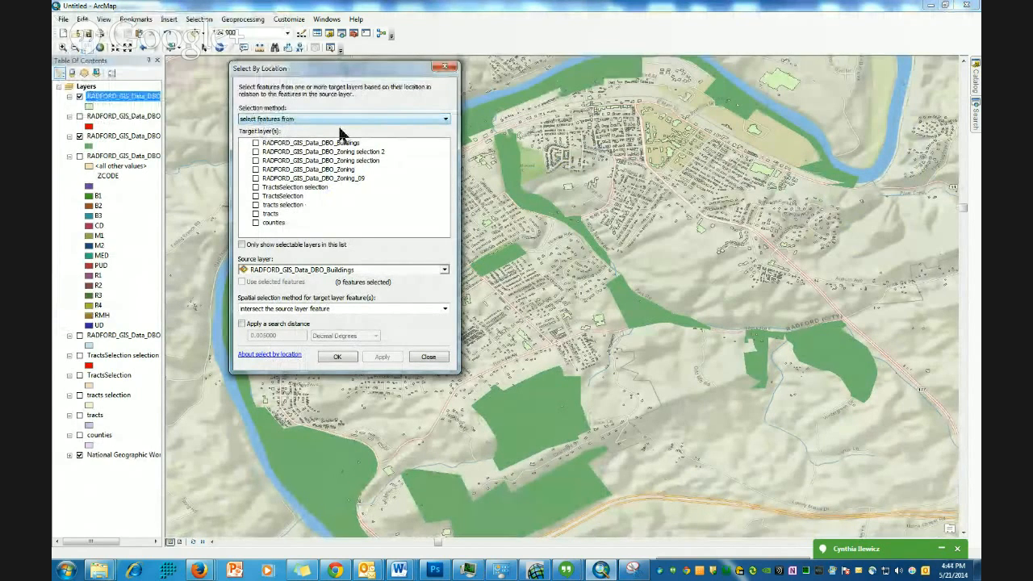
click(255, 143)
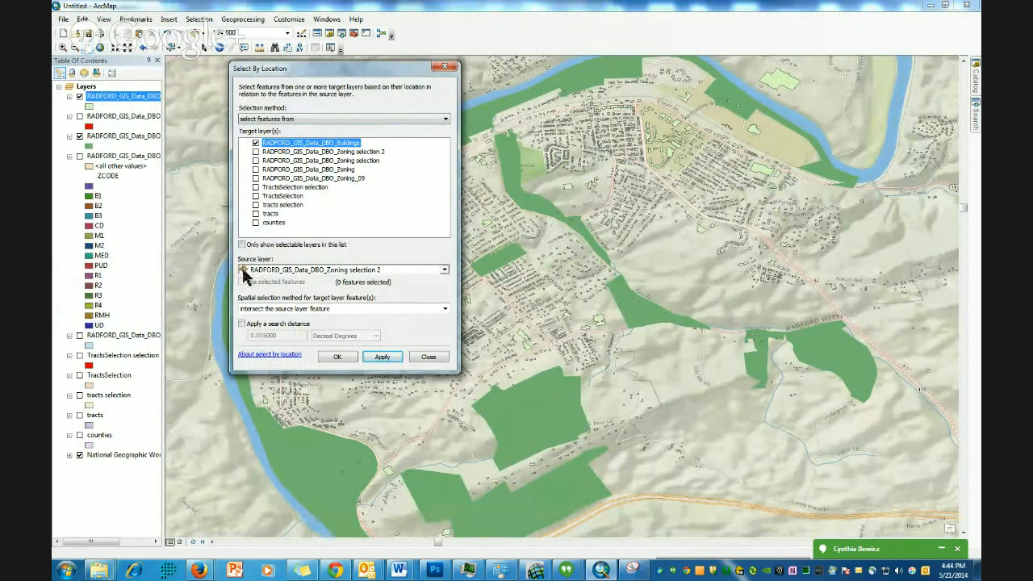
click(143, 117)
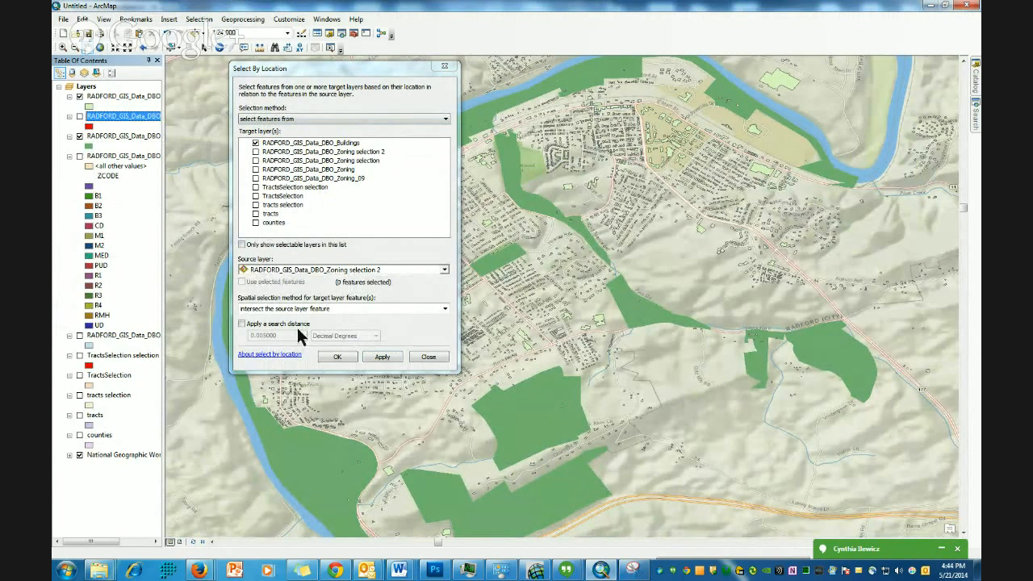
click(444, 309)
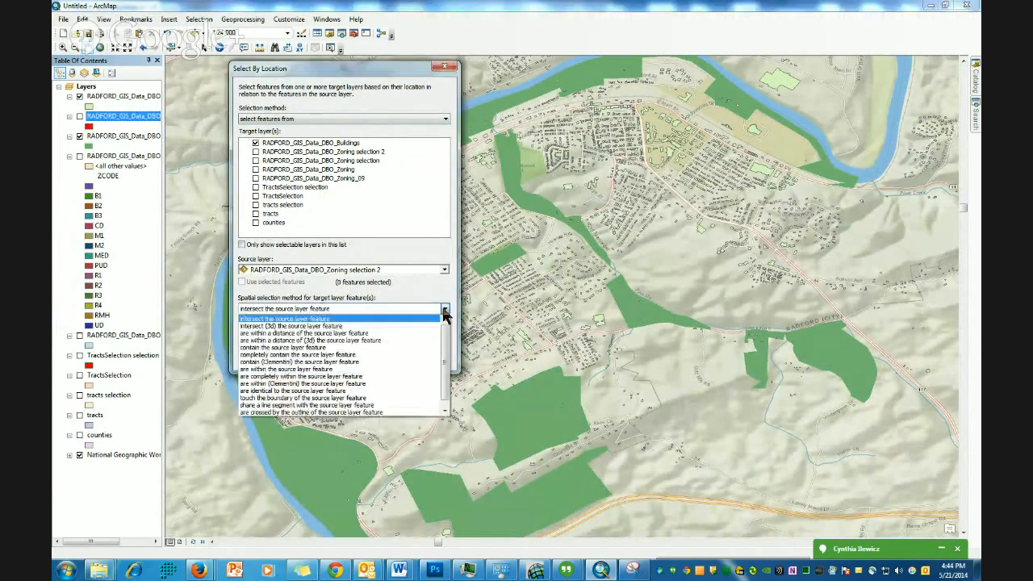
click(293, 377)
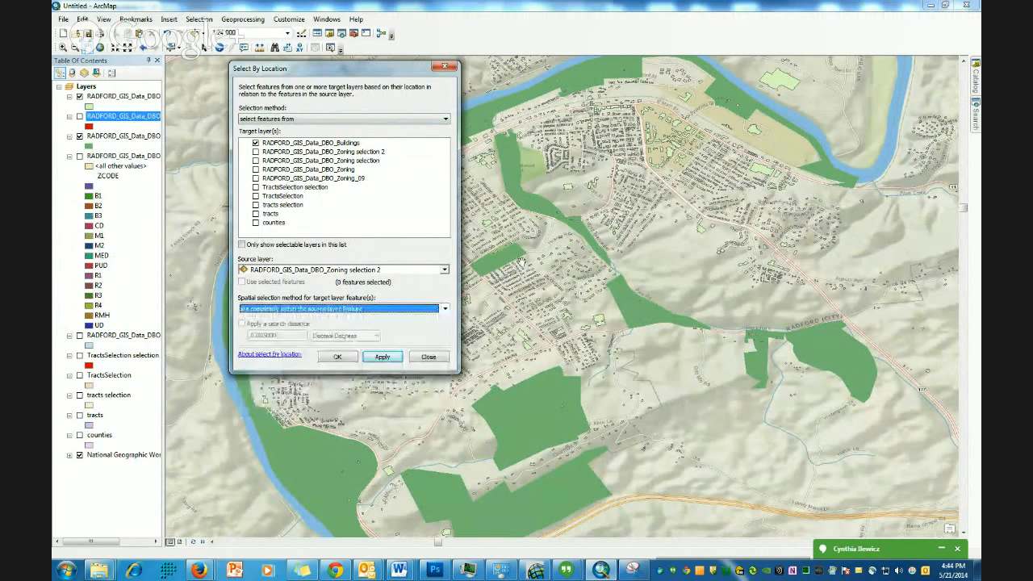
click(382, 357)
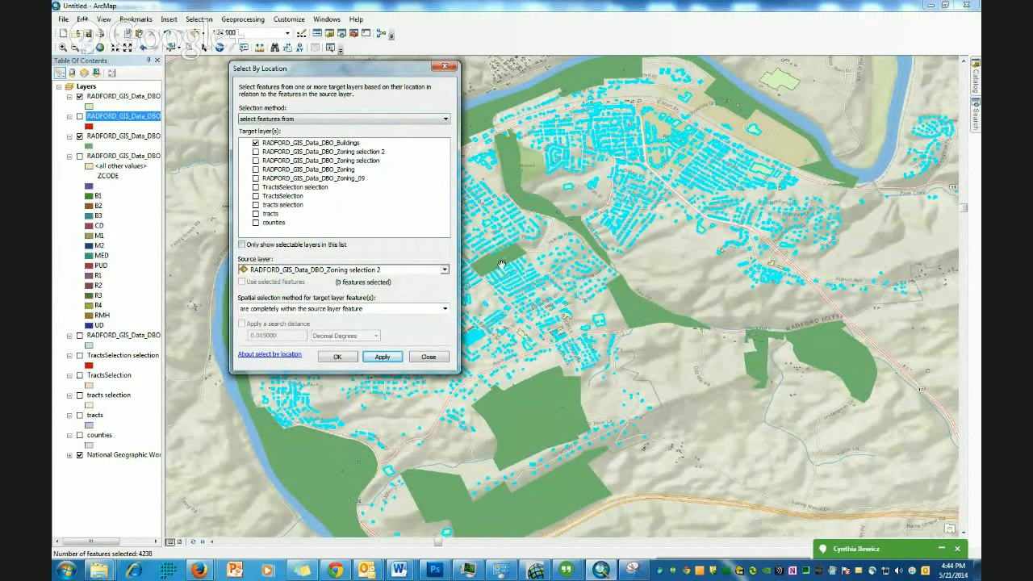
- Briefly display the Zoning selection 2 layer over the selected buildings and widen the table of contents
click(80, 118)
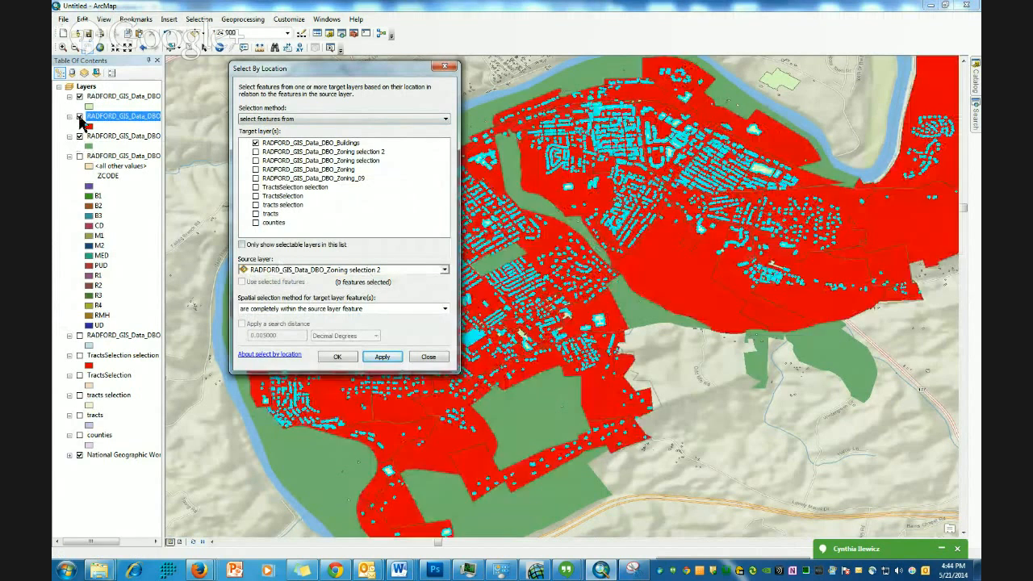
drag(162, 113, 250, 119)
drag(310, 71, 378, 73)
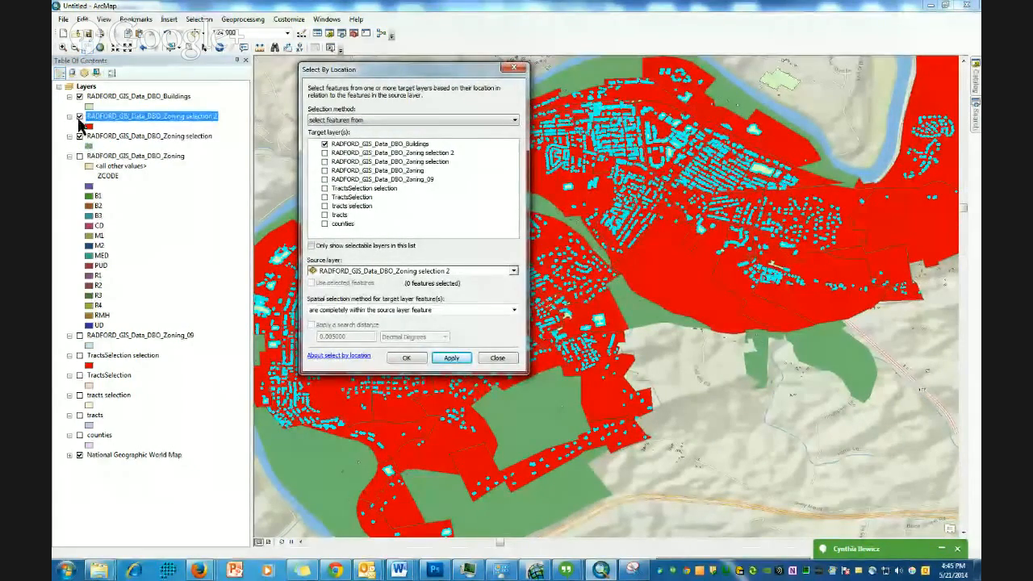
click(79, 117)
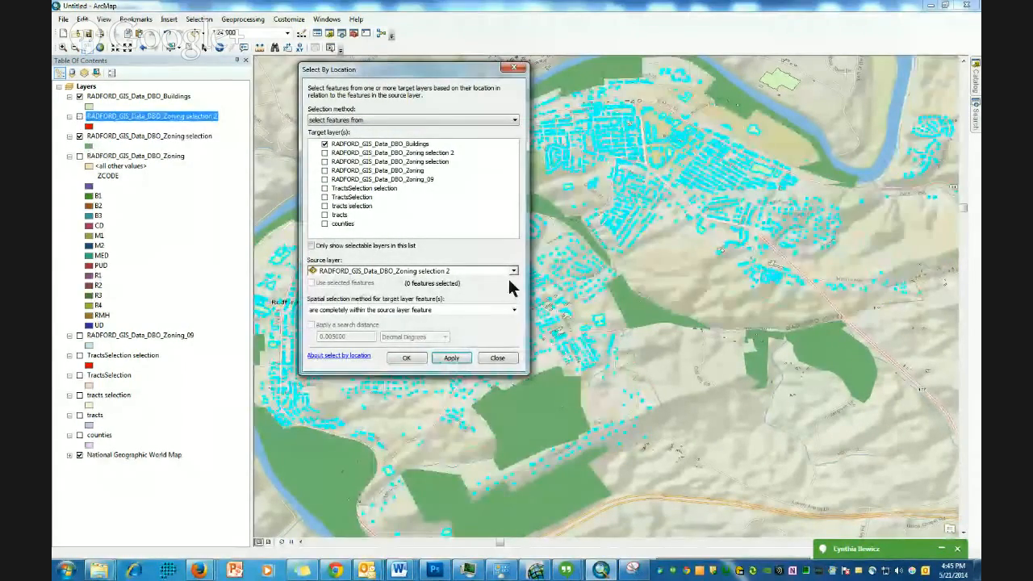
- Change the source layer to RADFORD_GIS_Data_DBO_Zoning selection, apply the selection again, and move the dialog aside
click(514, 271)
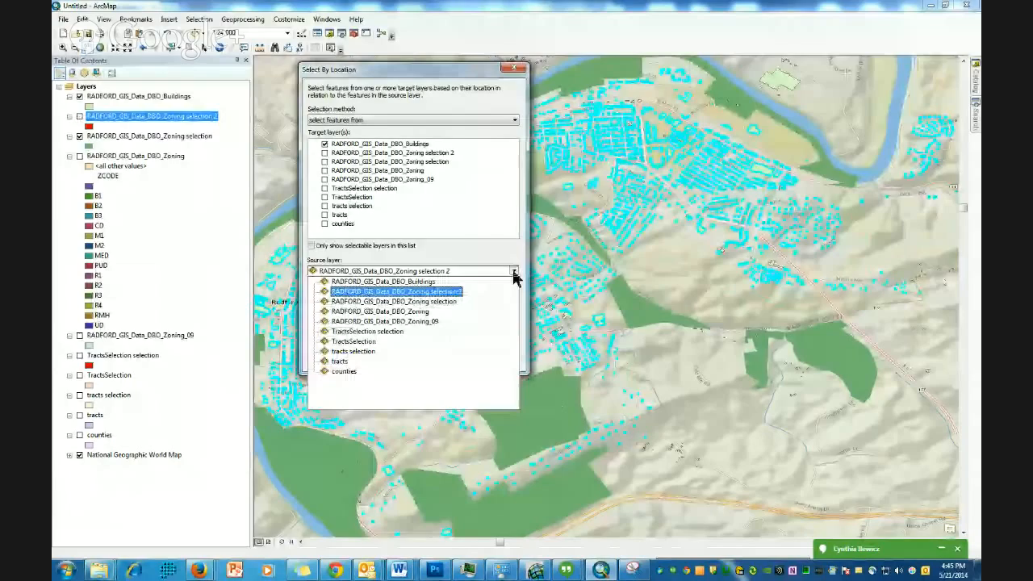
click(432, 302)
click(451, 359)
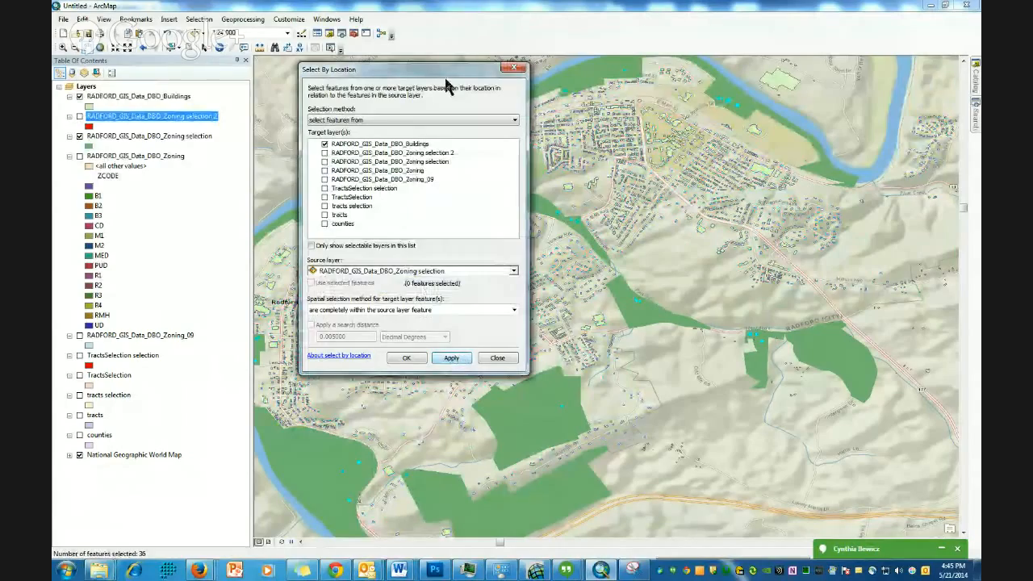
drag(444, 76, 848, 460)
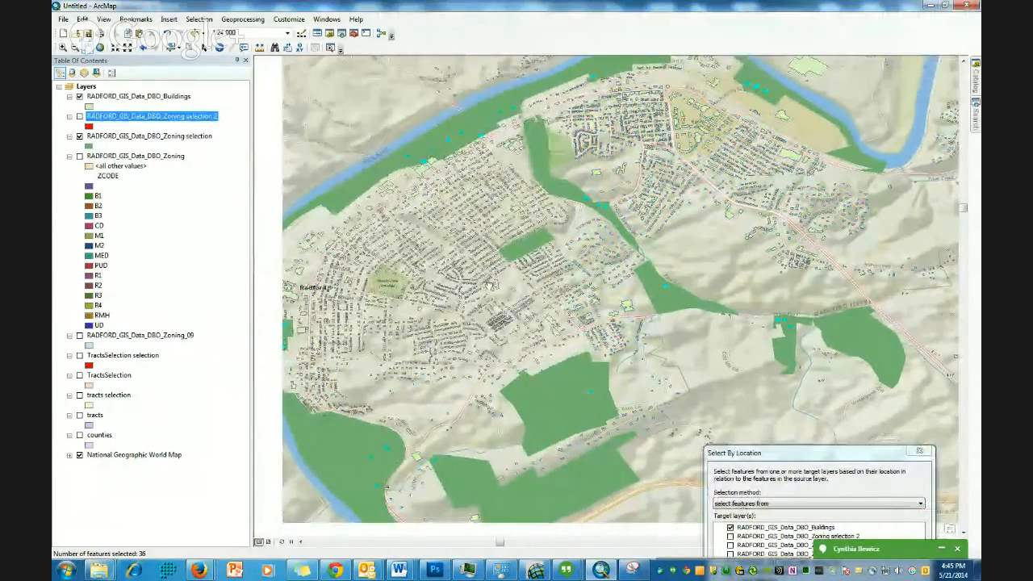
drag(460, 300, 487, 285)
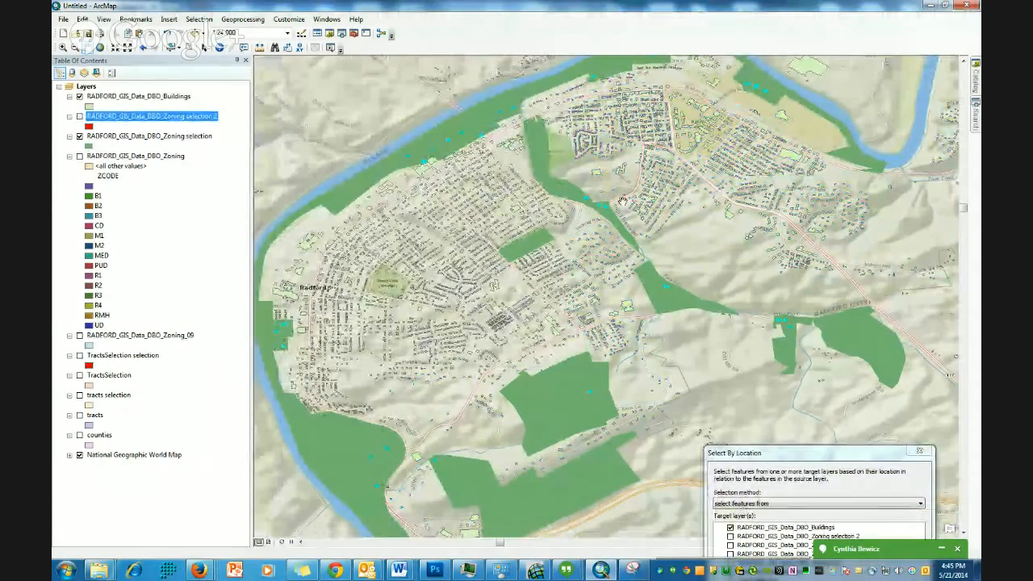
- Open the Buildings layer's attribute table and move it up over the map
click(166, 138)
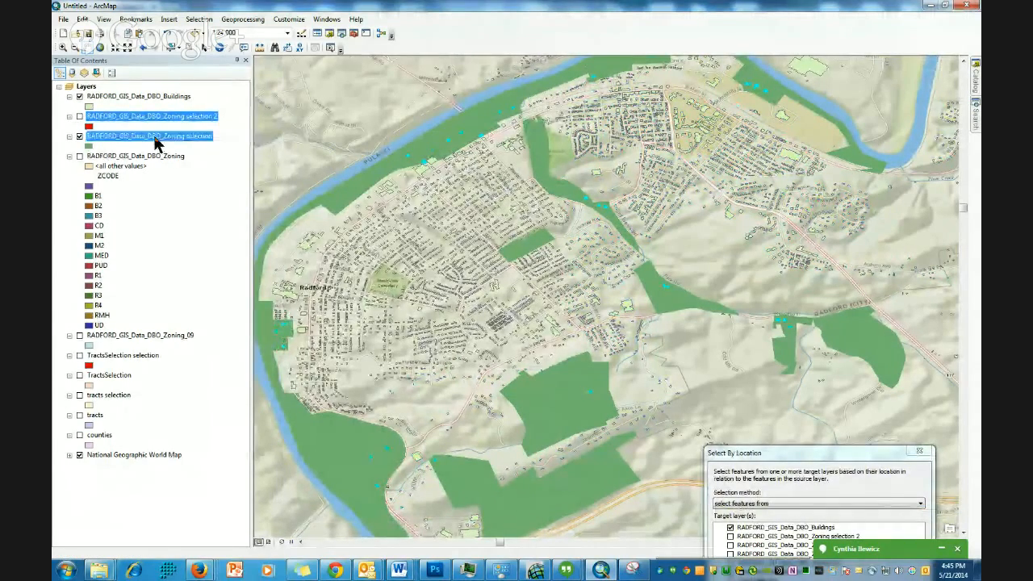
right_click(158, 140)
ctrl+click(129, 98)
right_click(129, 98)
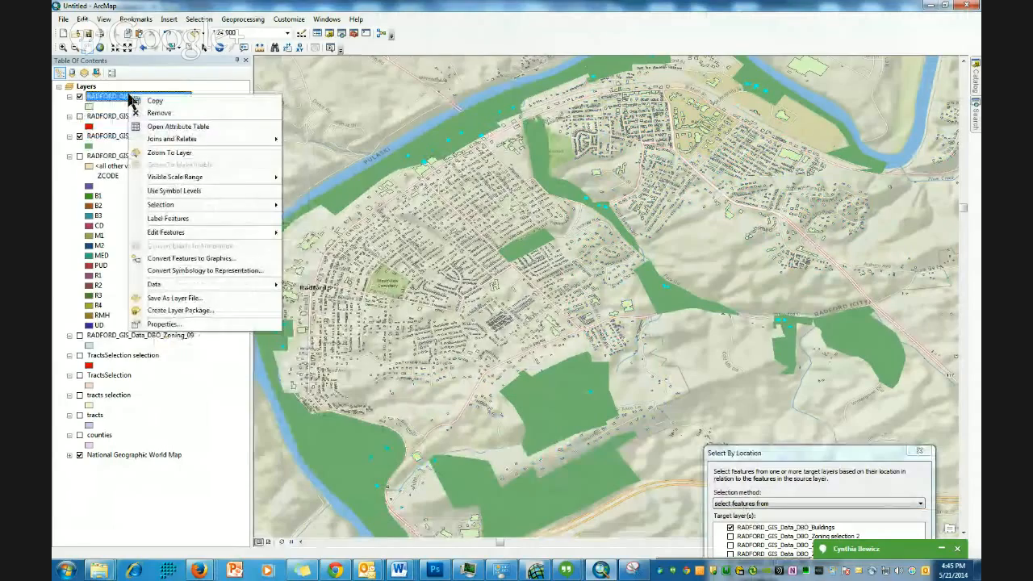
click(178, 128)
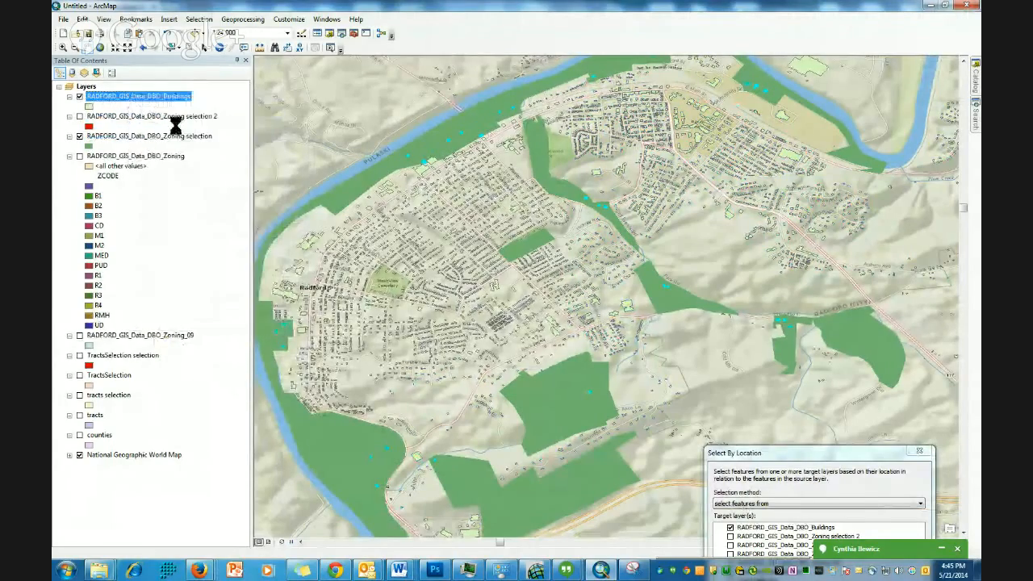
drag(461, 257, 485, 123)
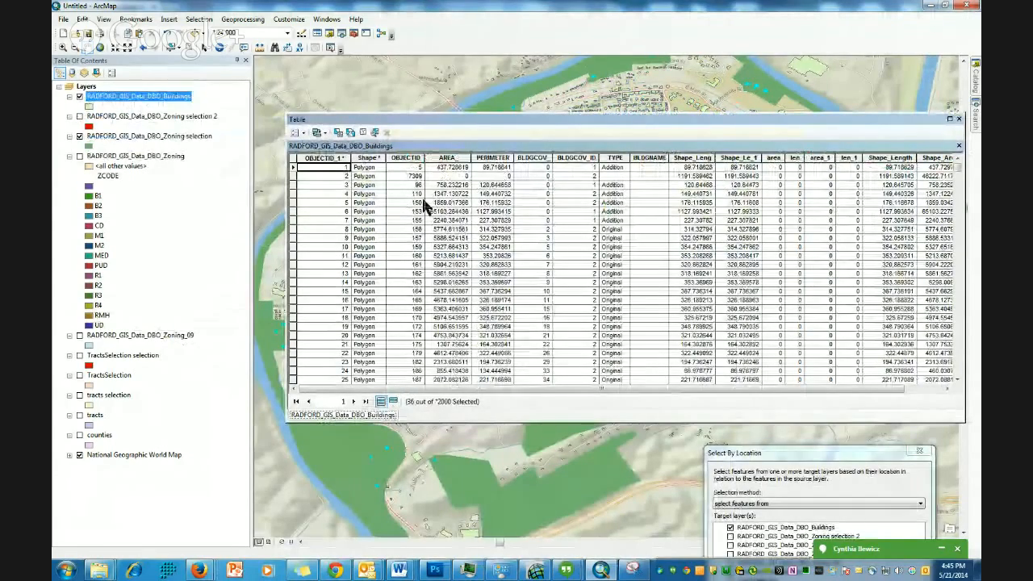
- Show only the selected building records in the table, then close the attribute table
click(393, 402)
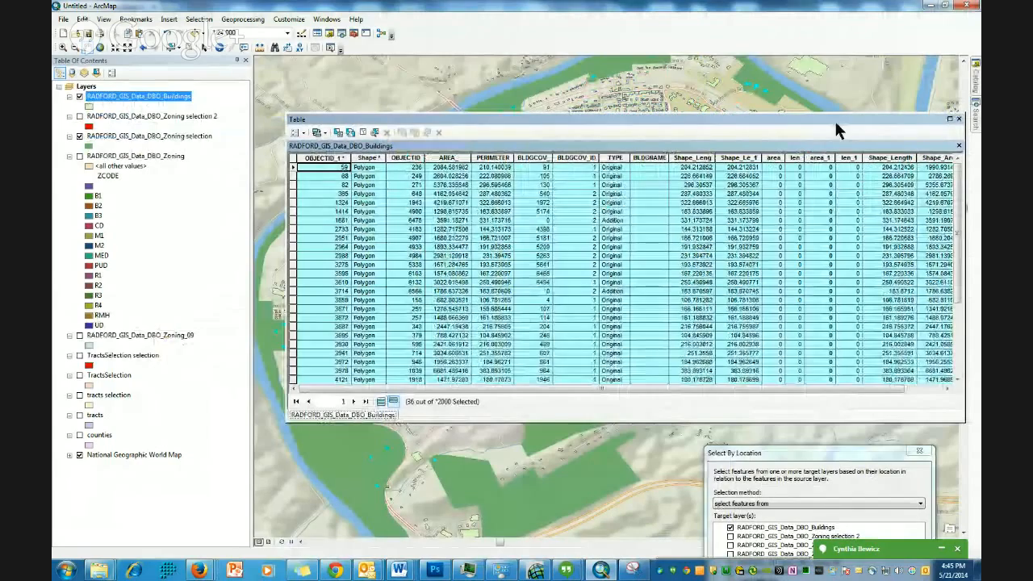
click(958, 119)
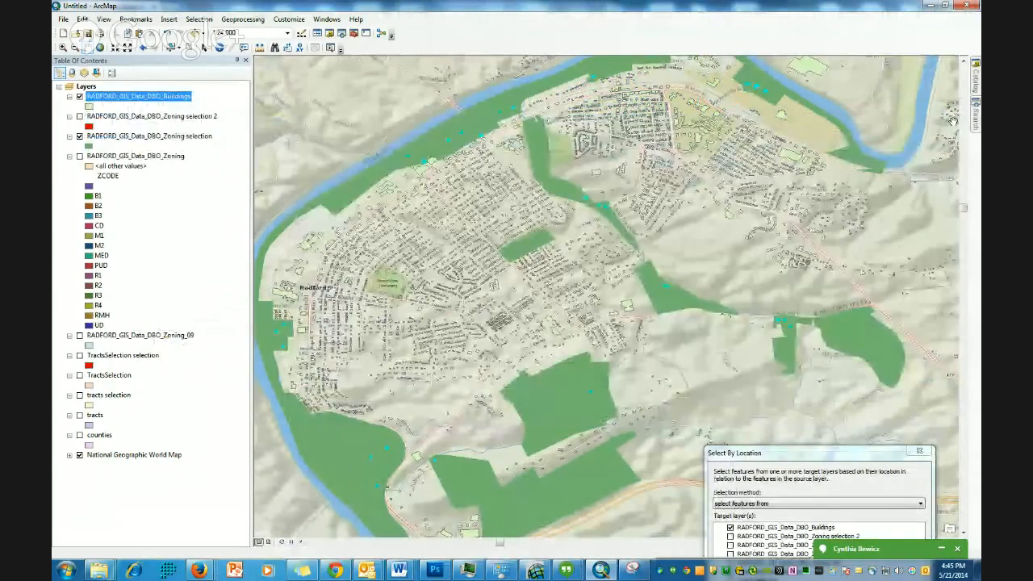
- Create a new layer from the selected features of the Buildings layer
right_click(118, 98)
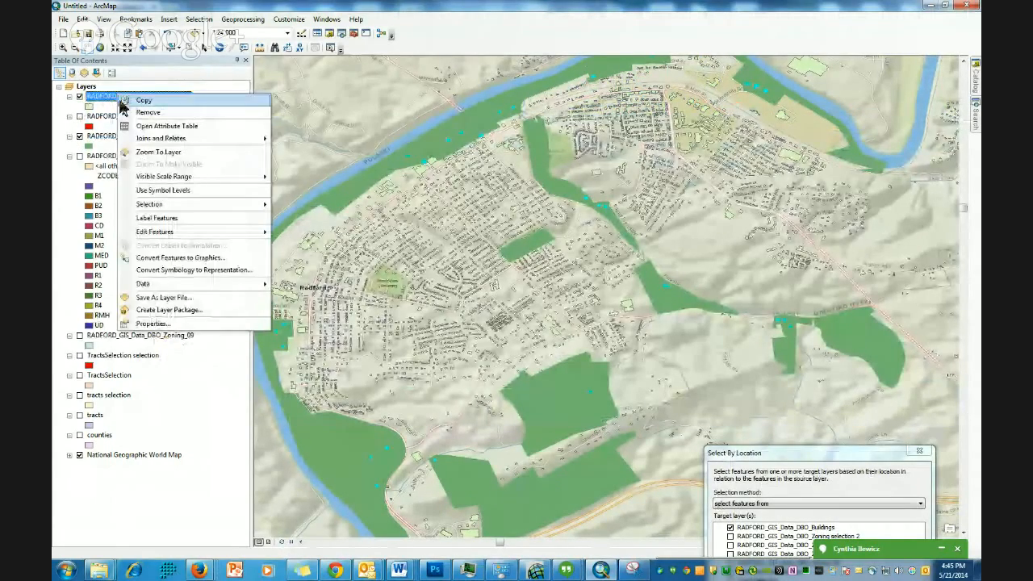
mouse_move(161, 204)
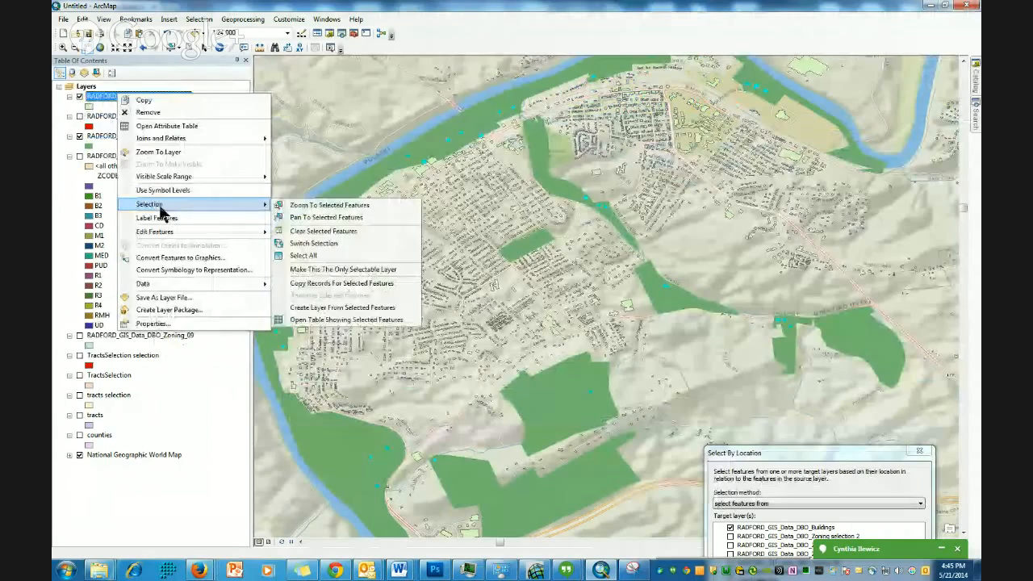
click(326, 309)
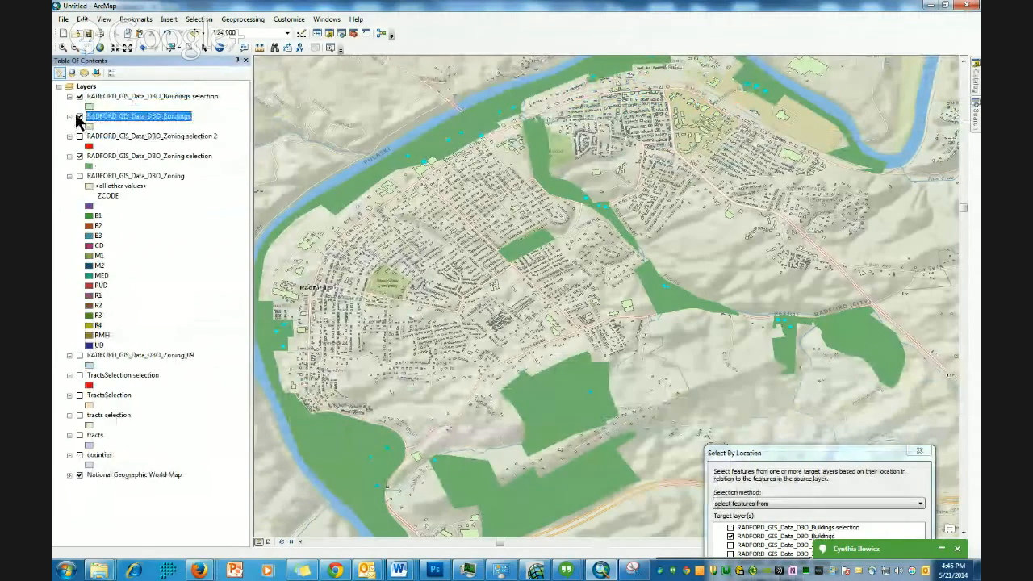
- Hide the Buildings layer and change the Buildings selection layer's fill colour to red
click(79, 117)
click(89, 106)
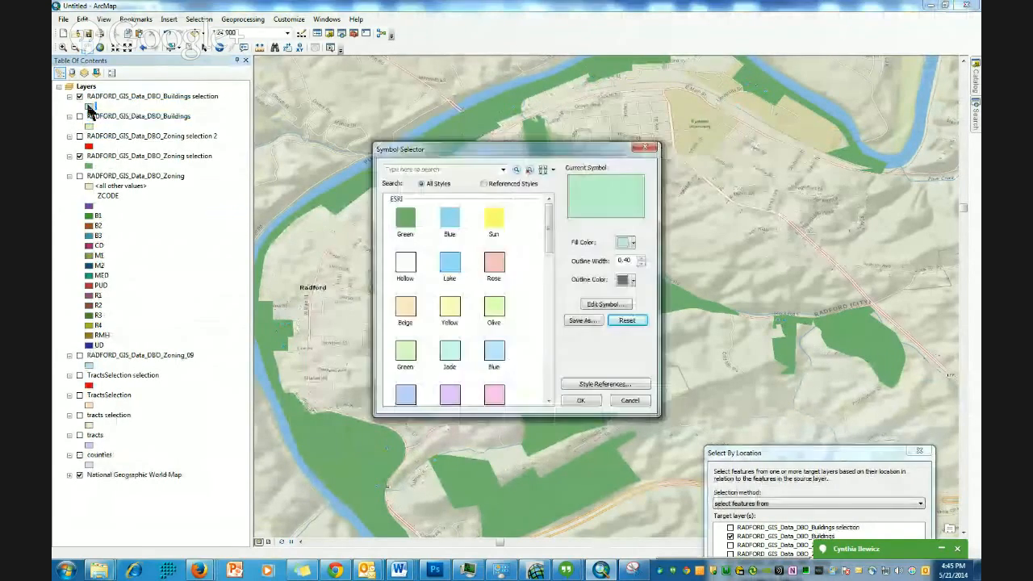
click(631, 243)
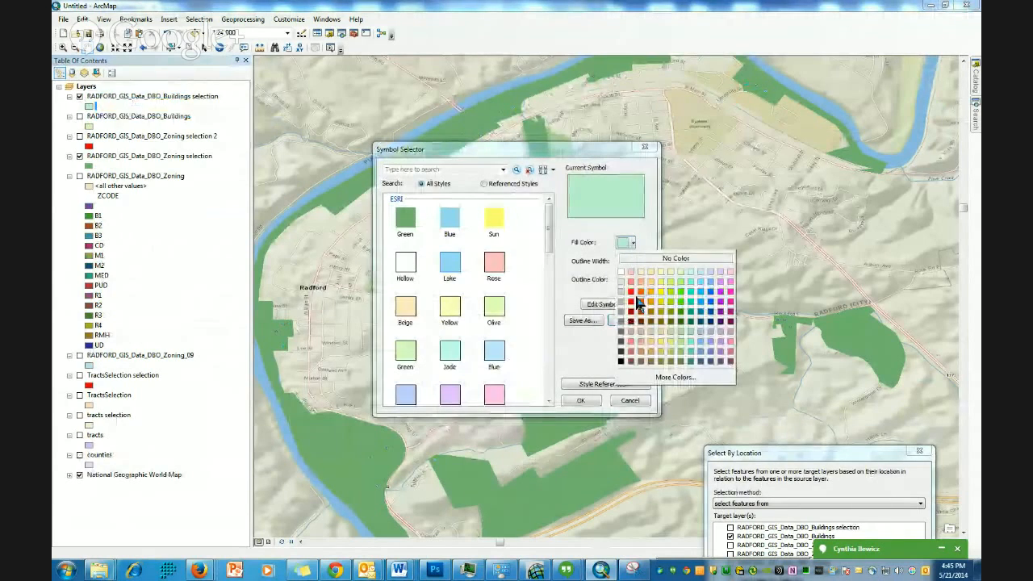
click(630, 301)
click(581, 400)
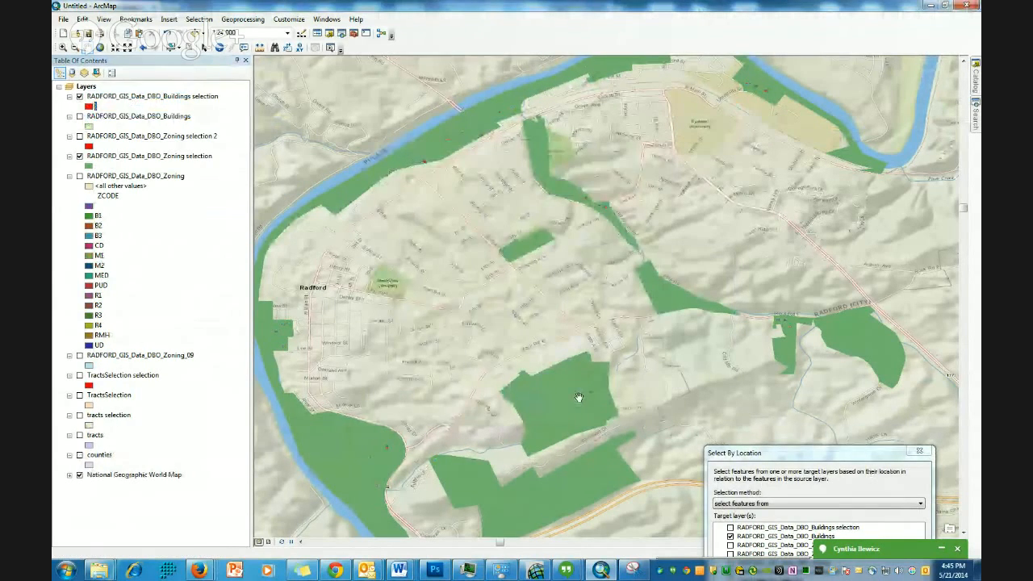
- Select By Location the Buildings within a distance of 100 Feet of the Zoning selection features and apply
drag(704, 177, 740, 224)
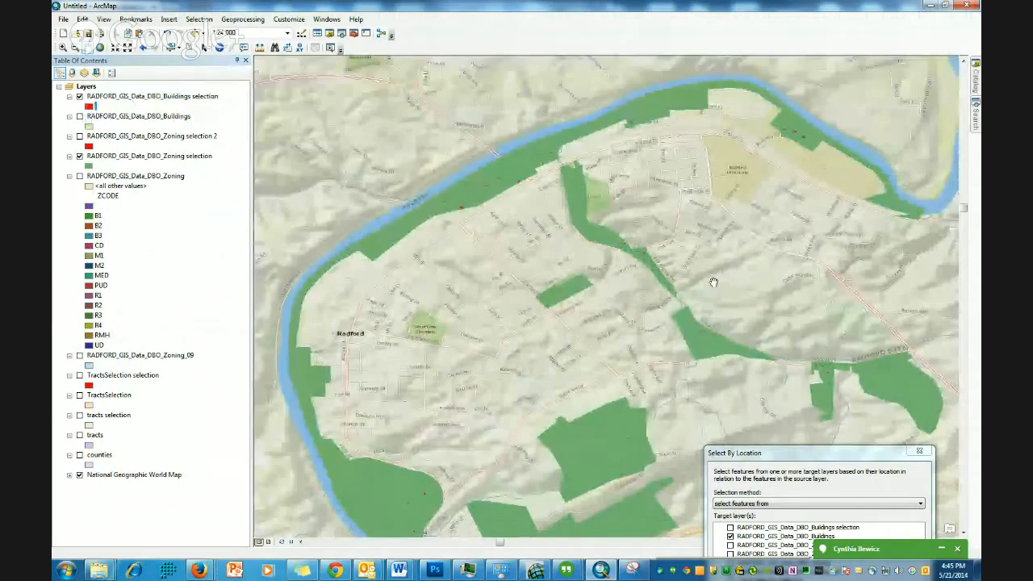
drag(689, 282, 677, 256)
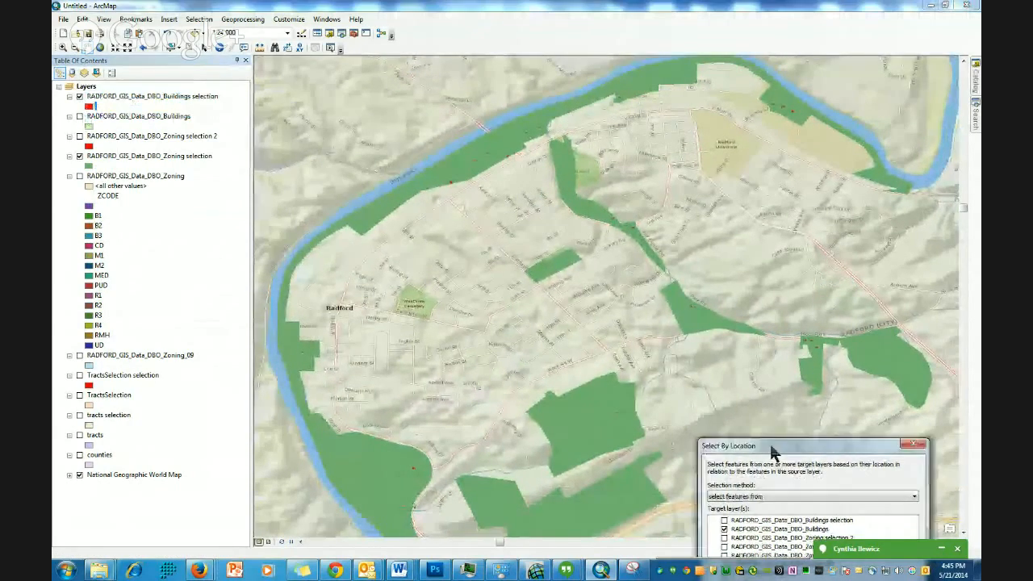
drag(787, 458, 357, 84)
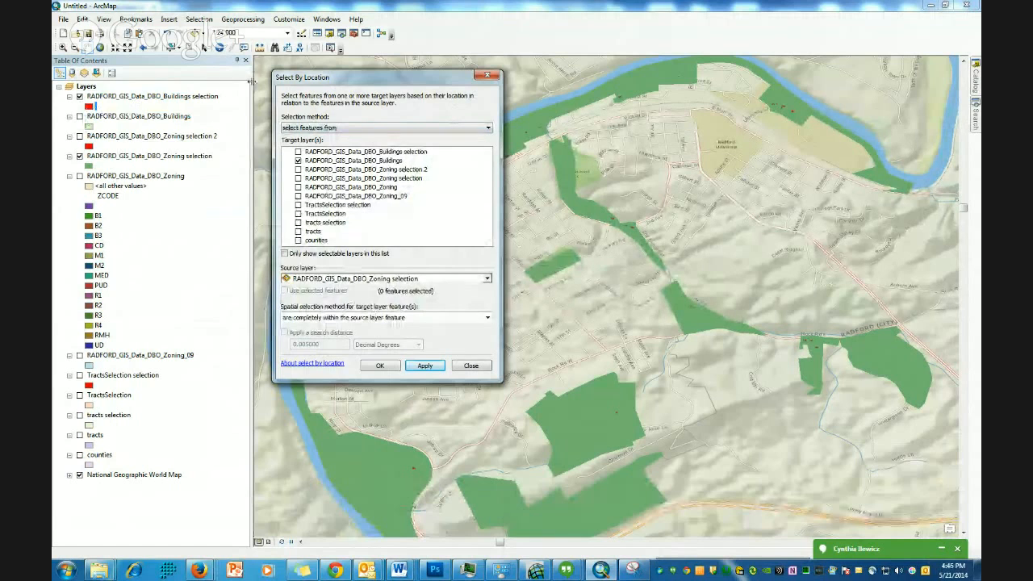
drag(316, 80, 320, 78)
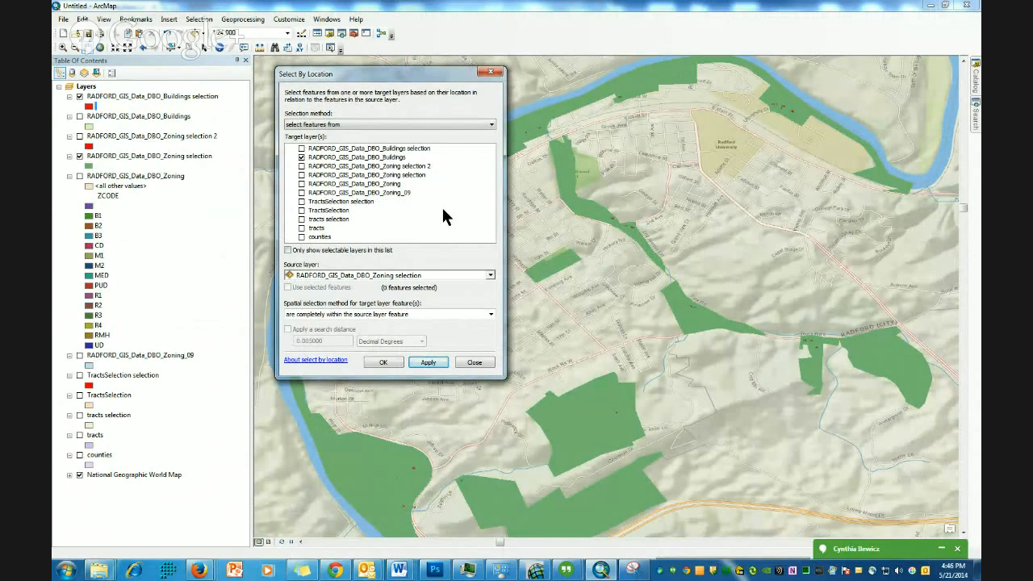
click(490, 314)
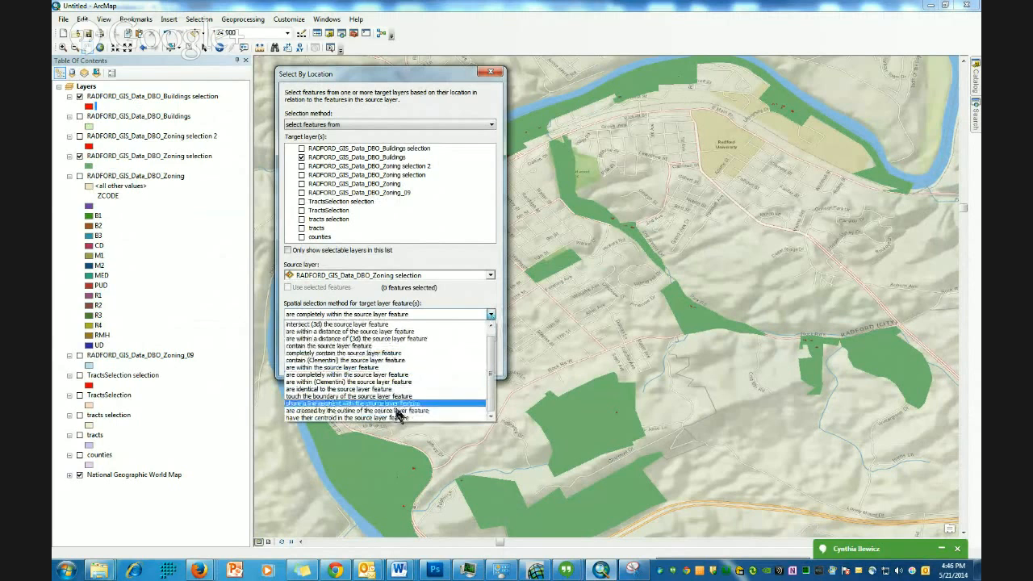
scroll(490, 363, up, 1)
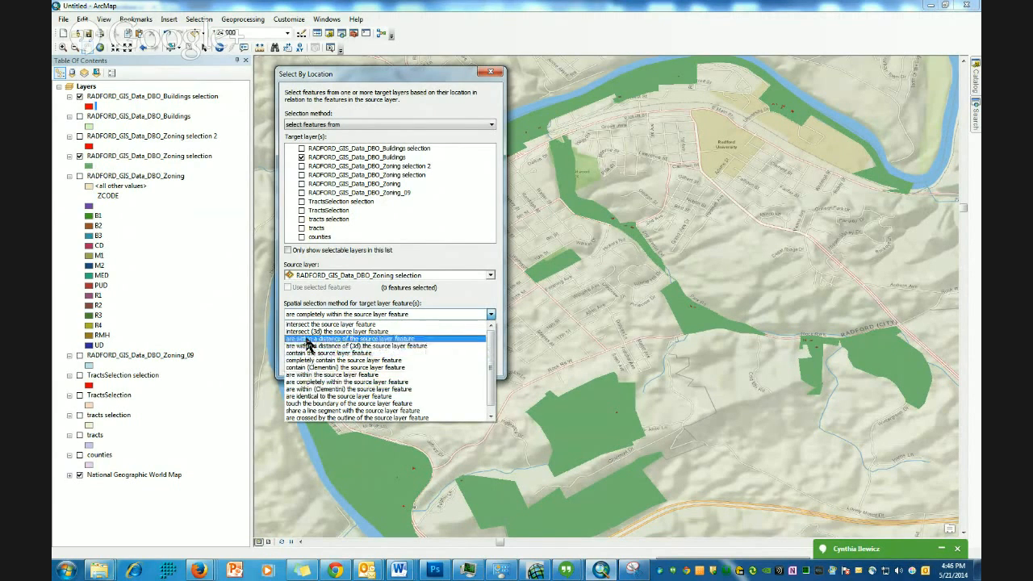
click(363, 340)
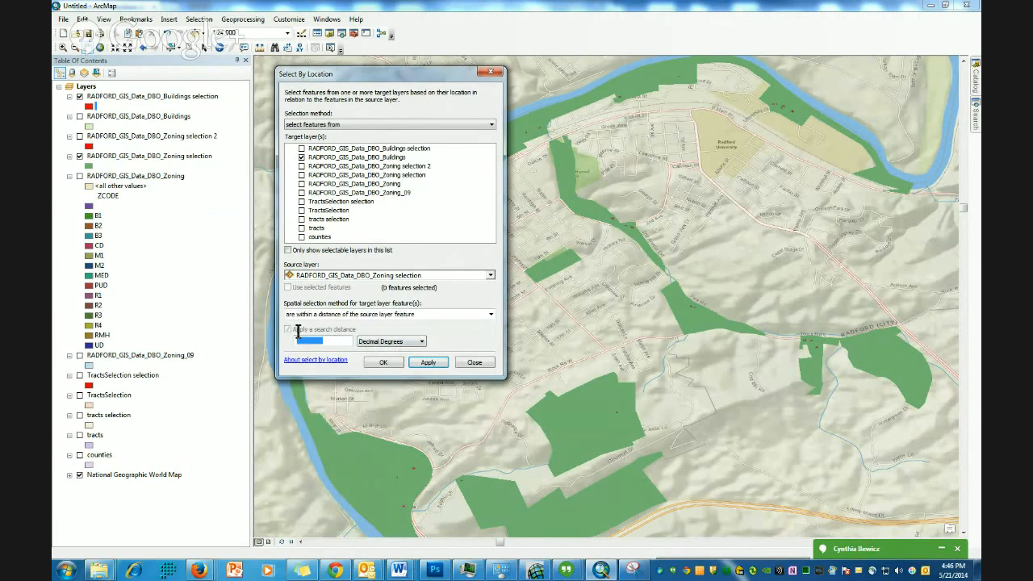
text(100)
click(421, 341)
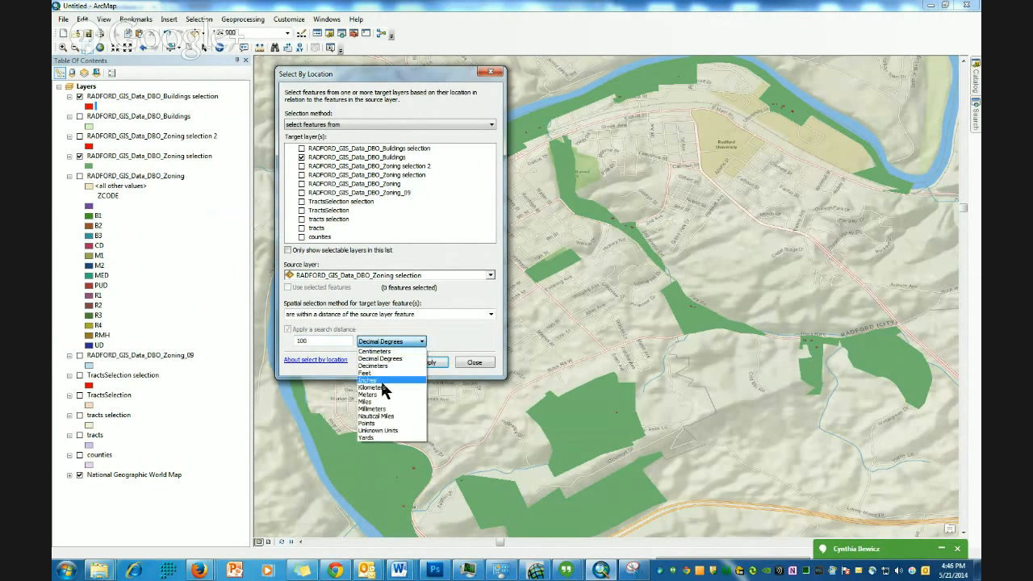
click(373, 374)
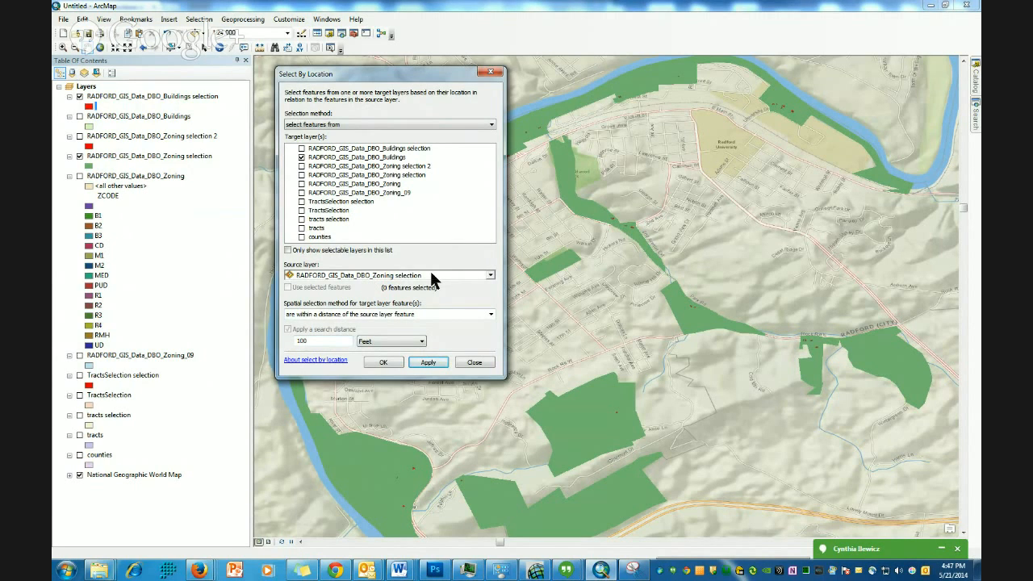
click(429, 364)
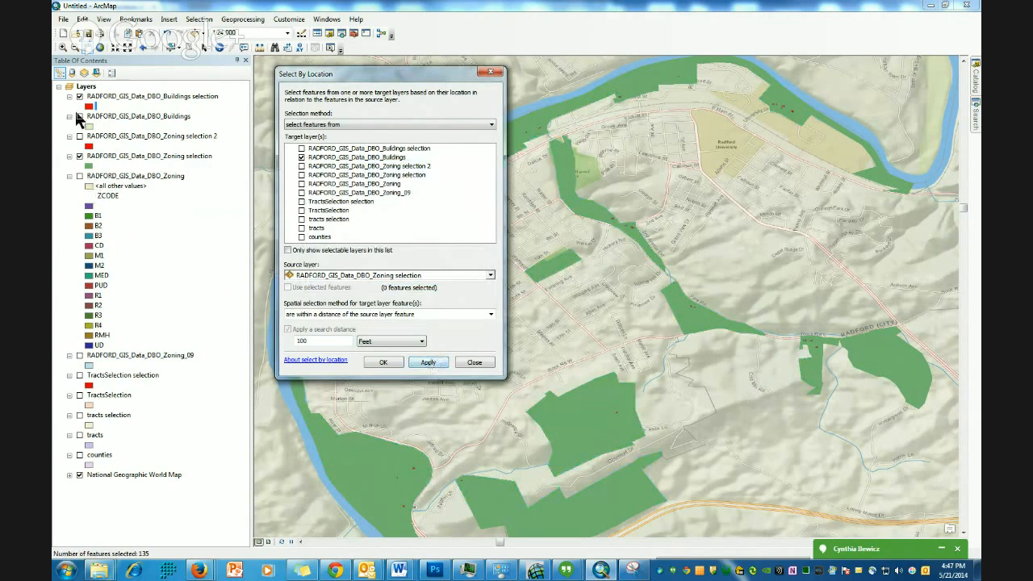
- Turn the Buildings layer back on and zoom into the riverside to inspect the newly selected buildings
click(79, 117)
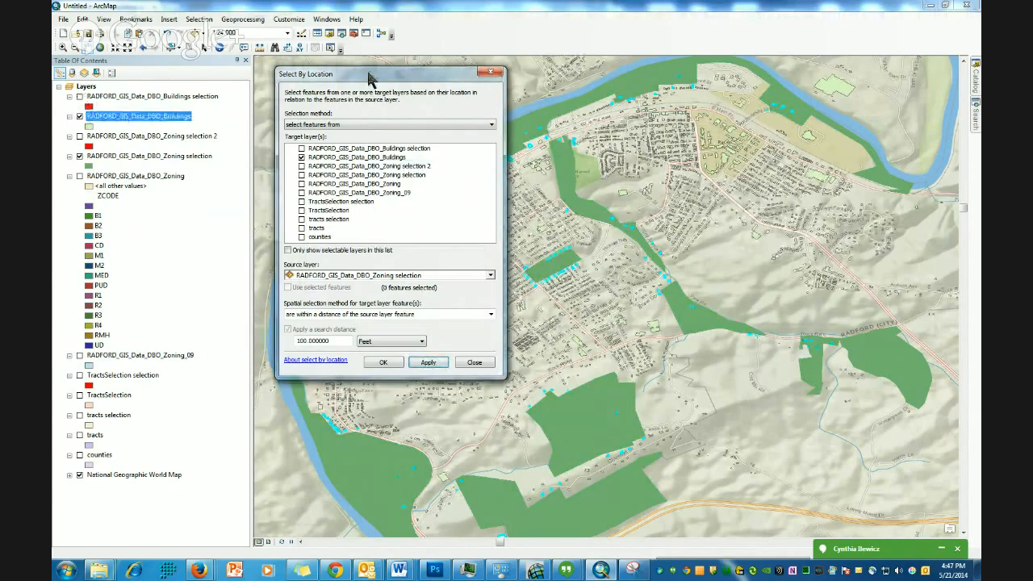
drag(367, 79, 419, 386)
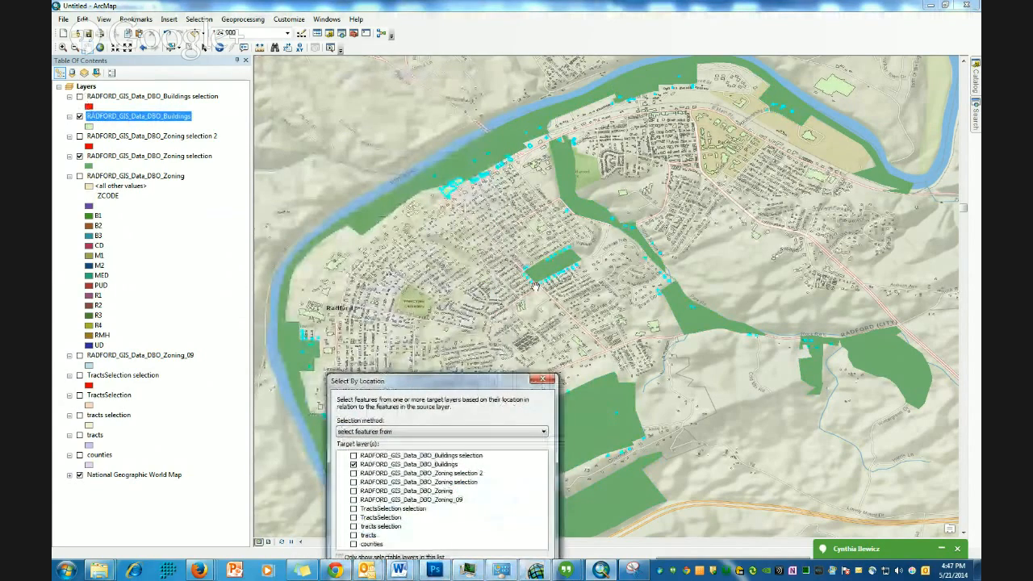
click(63, 47)
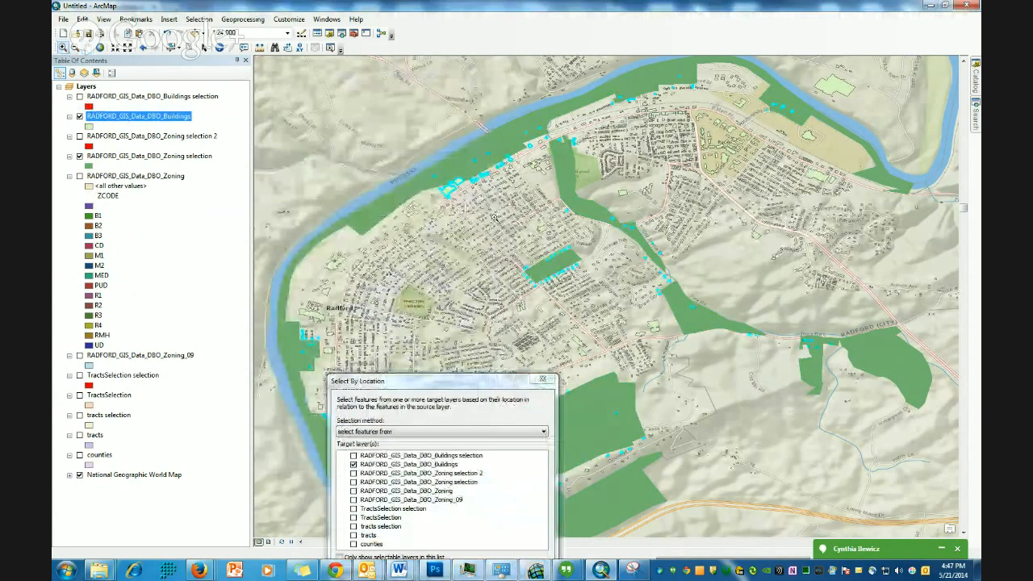
drag(412, 161, 506, 217)
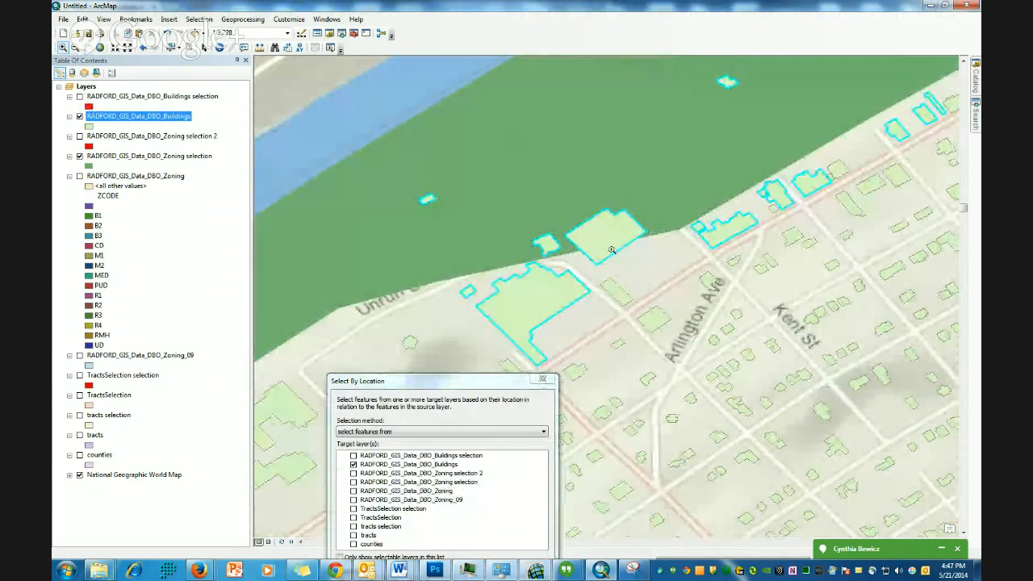
click(79, 96)
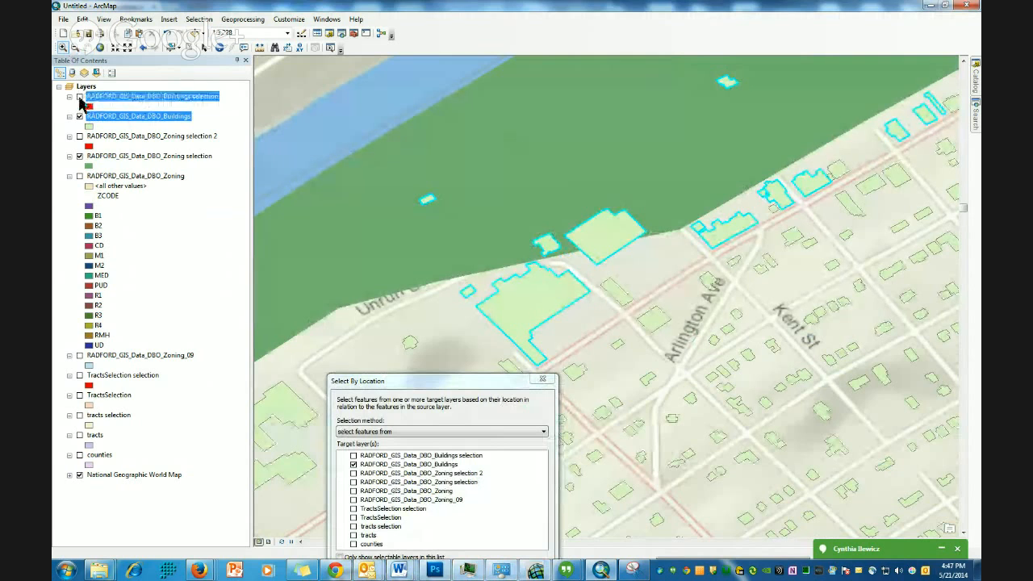
click(80, 96)
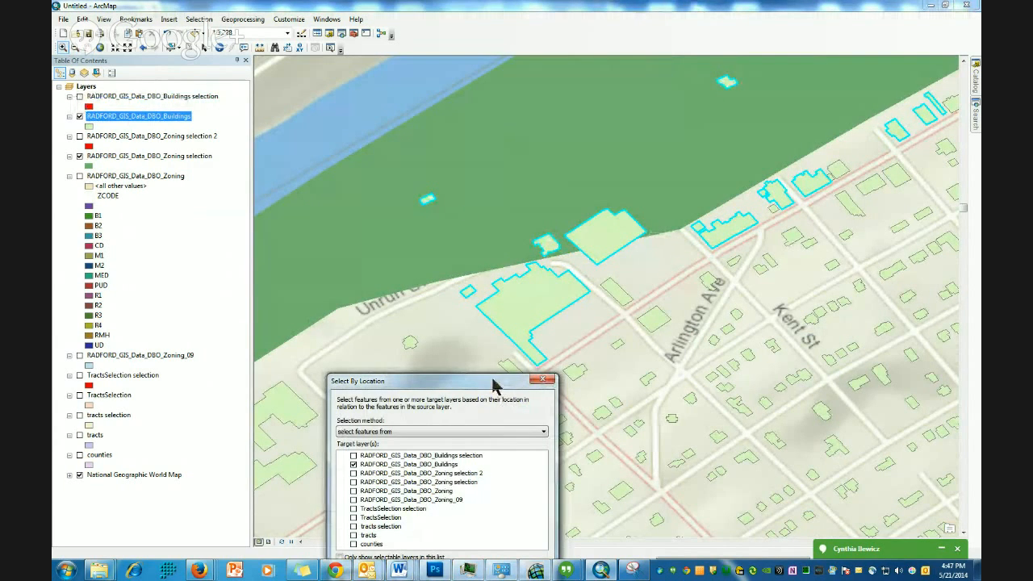
- Pan and zoom along the river to examine which buildings near the zoning areas are selected
drag(500, 389, 481, 345)
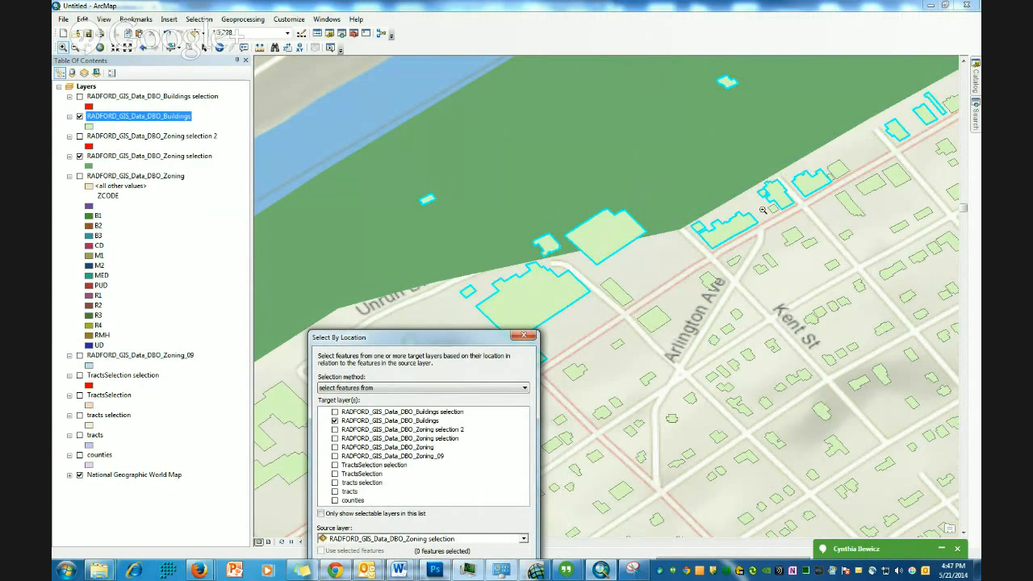
scroll(727, 235, down, 2)
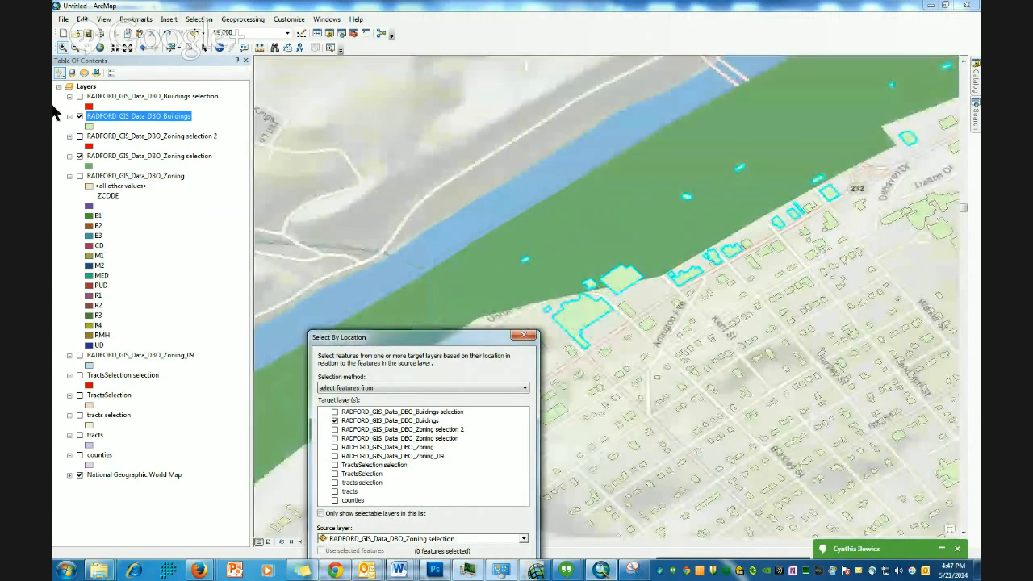
click(89, 50)
drag(810, 302, 606, 219)
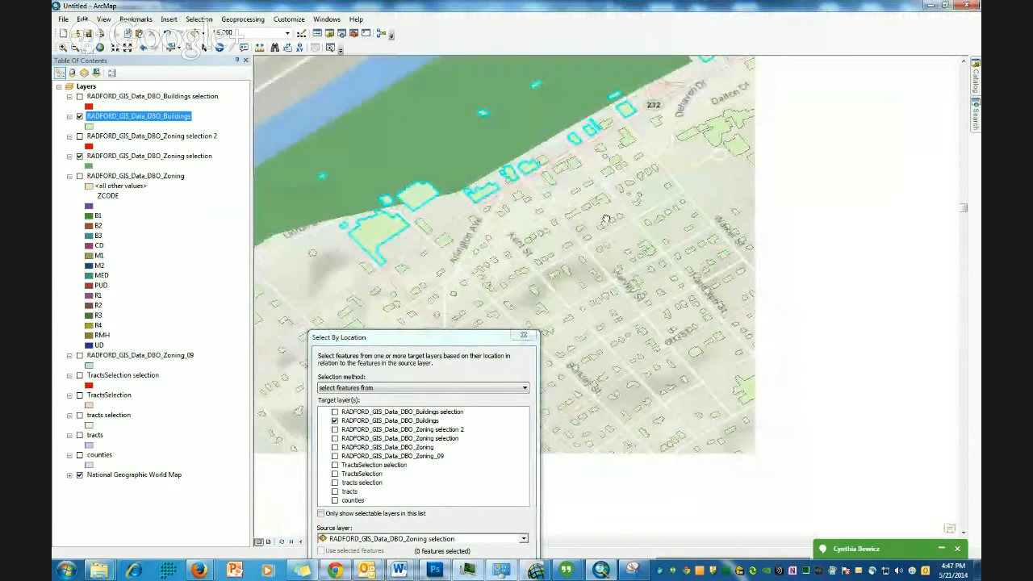
scroll(688, 263, down, 3)
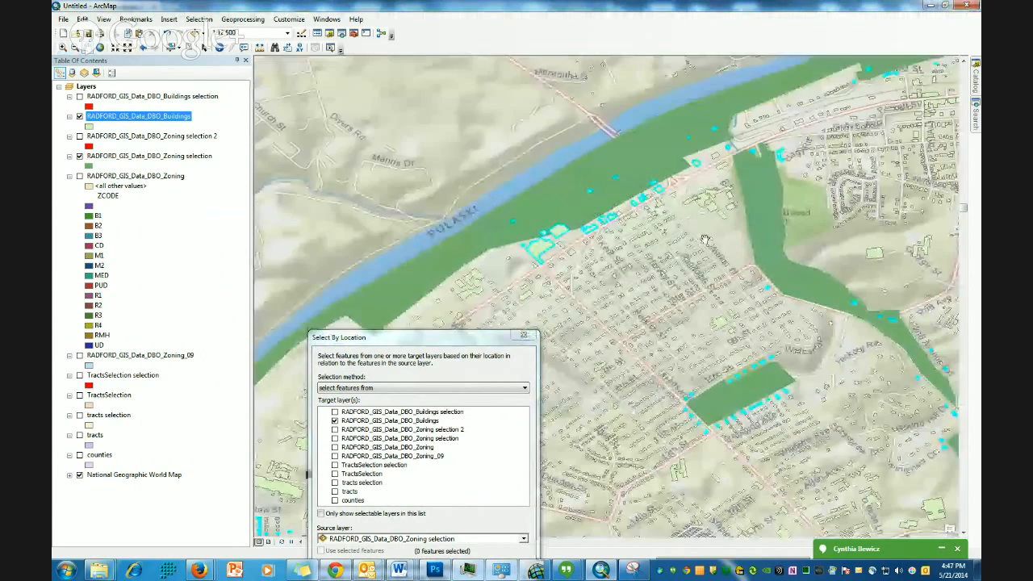
drag(698, 244, 628, 305)
drag(851, 215, 732, 275)
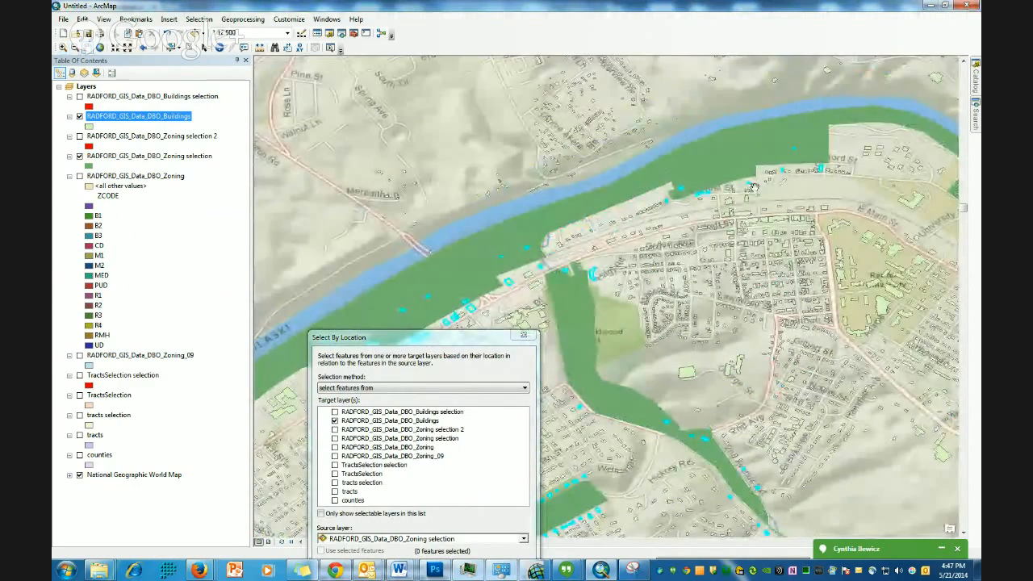
drag(674, 187, 733, 244)
scroll(750, 265, down, 1)
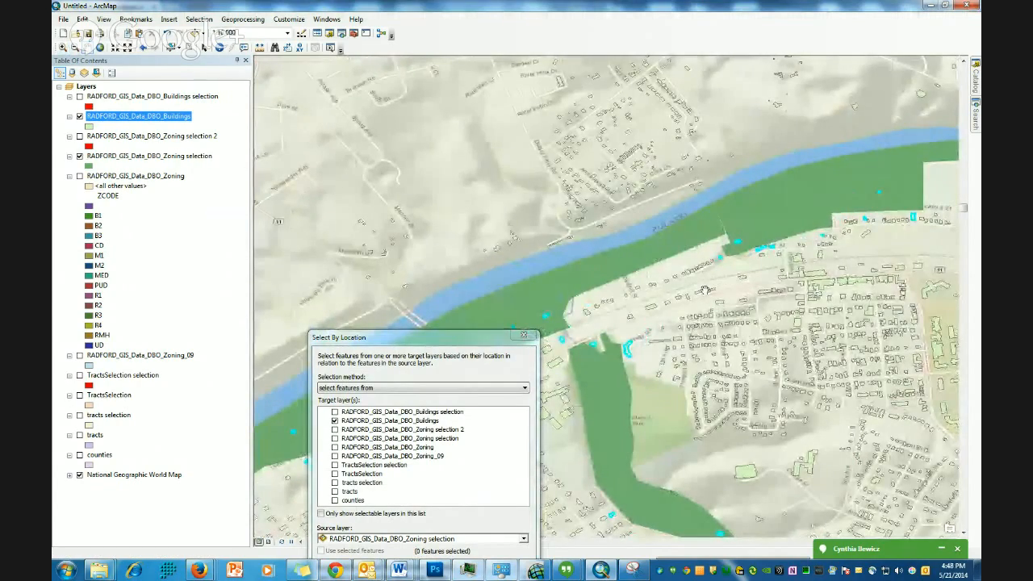
scroll(733, 302, down, 1)
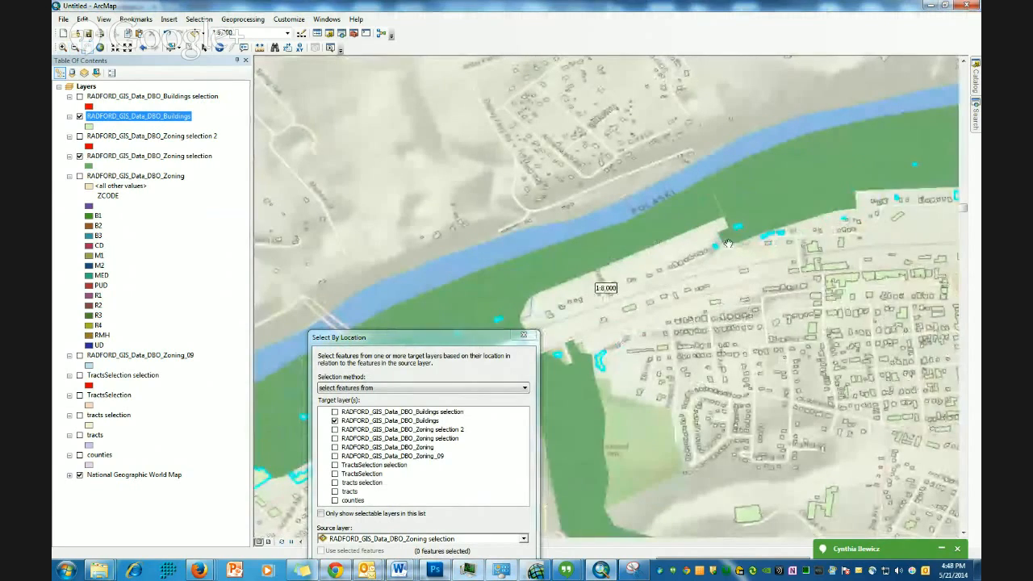
drag(760, 236, 679, 313)
scroll(680, 313, down, 2)
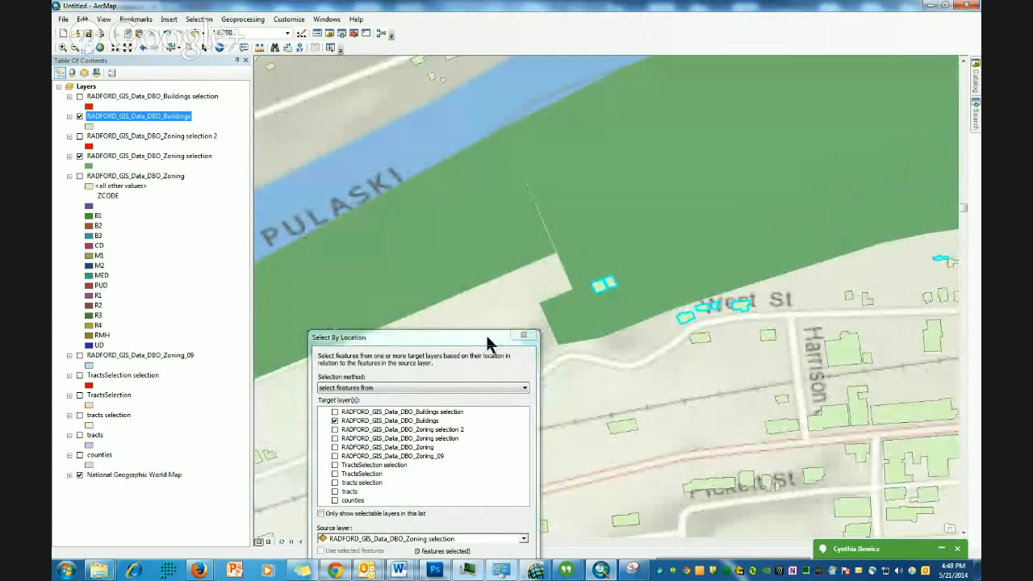
- Review the spatial selection method options, then close the Select By Location dialog
drag(474, 341, 517, 80)
click(566, 318)
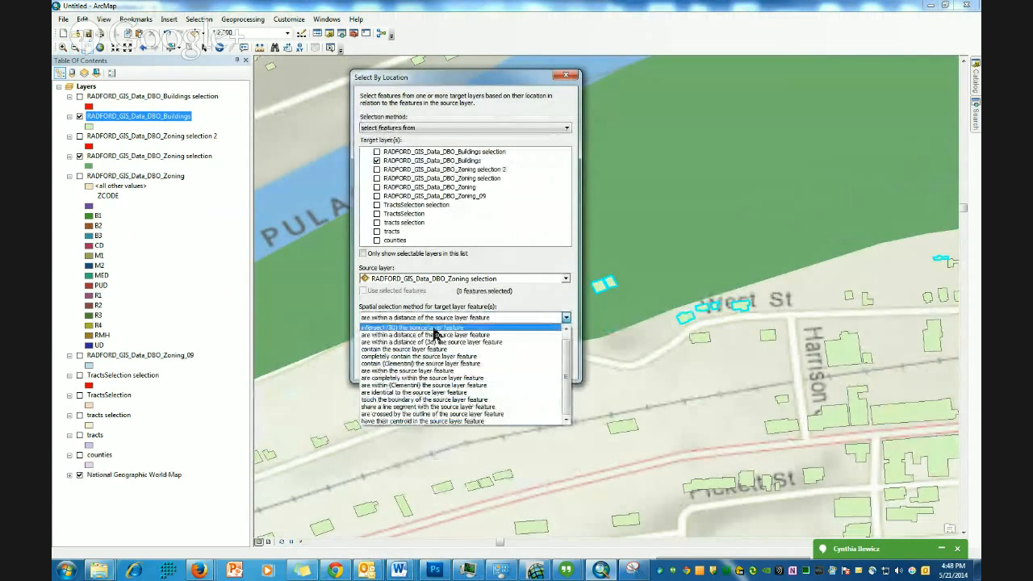
click(550, 260)
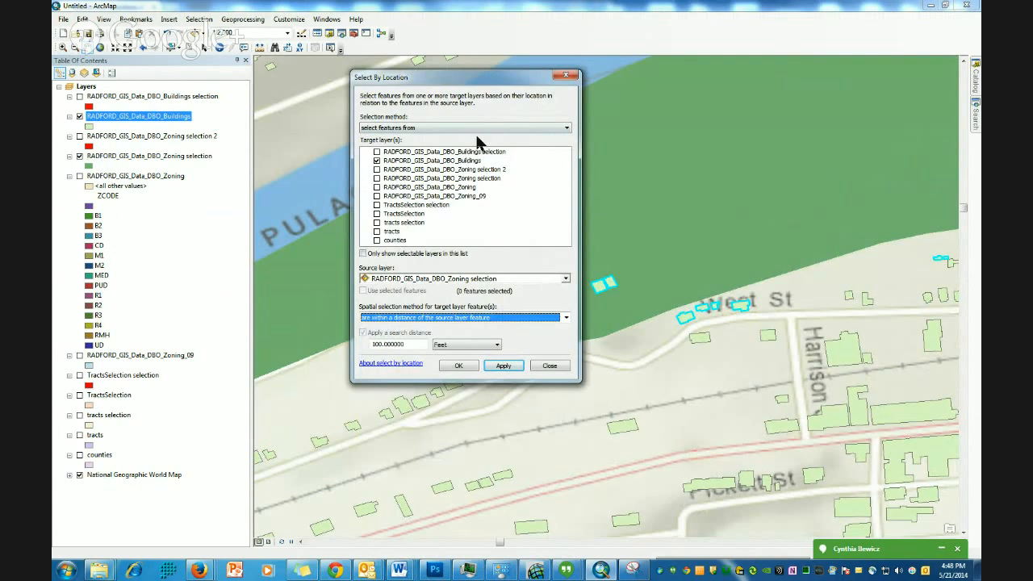
click(549, 365)
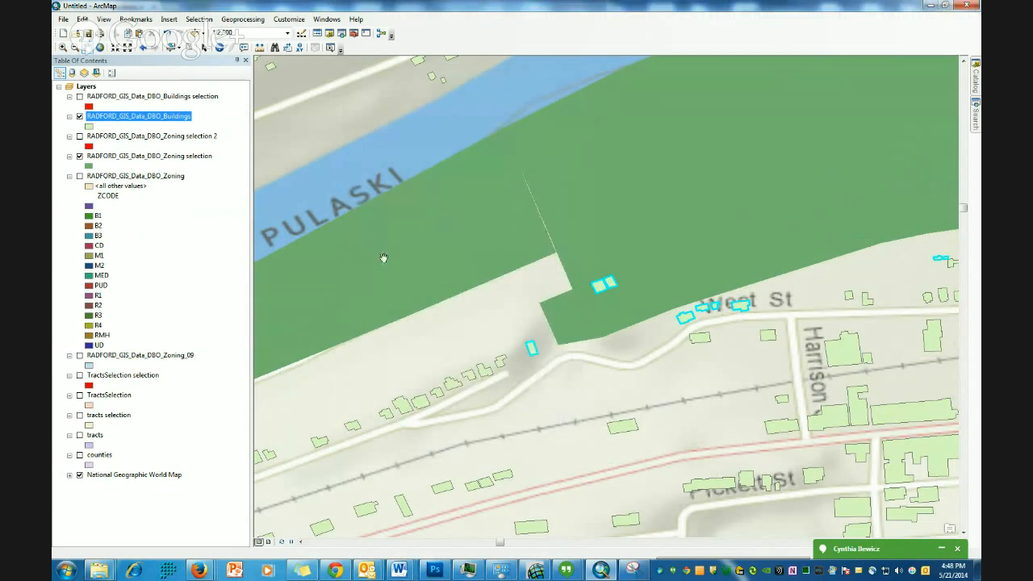
- Zoom out and pan over Radford, turning off the Buildings and Zoning selection layers
click(127, 48)
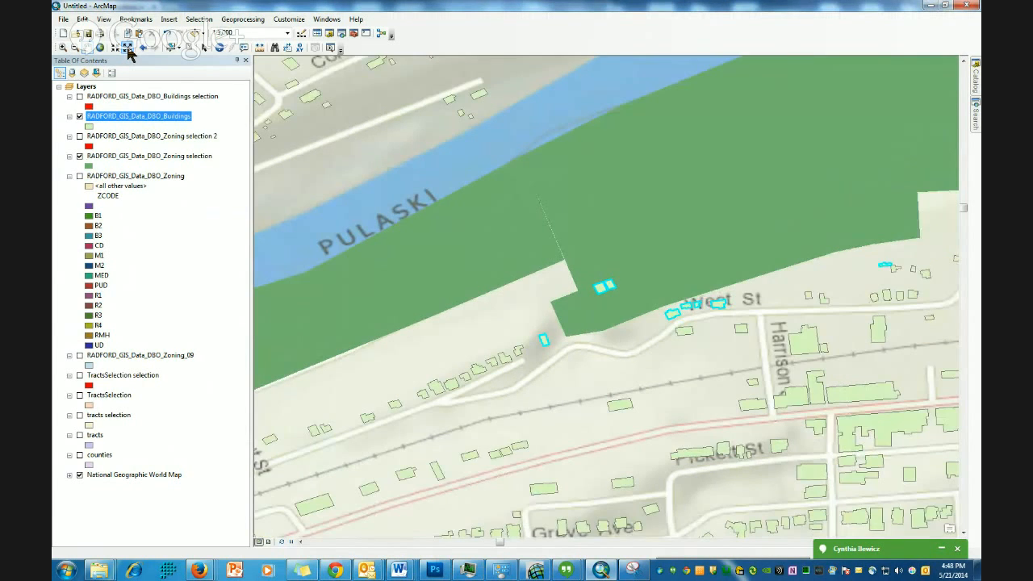
click(127, 47)
click(127, 47)
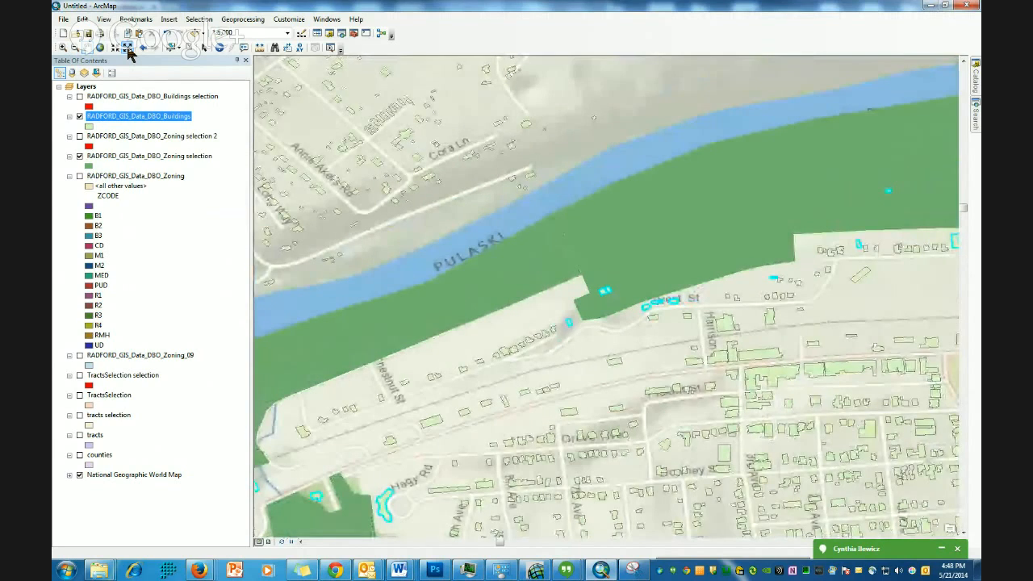
click(127, 48)
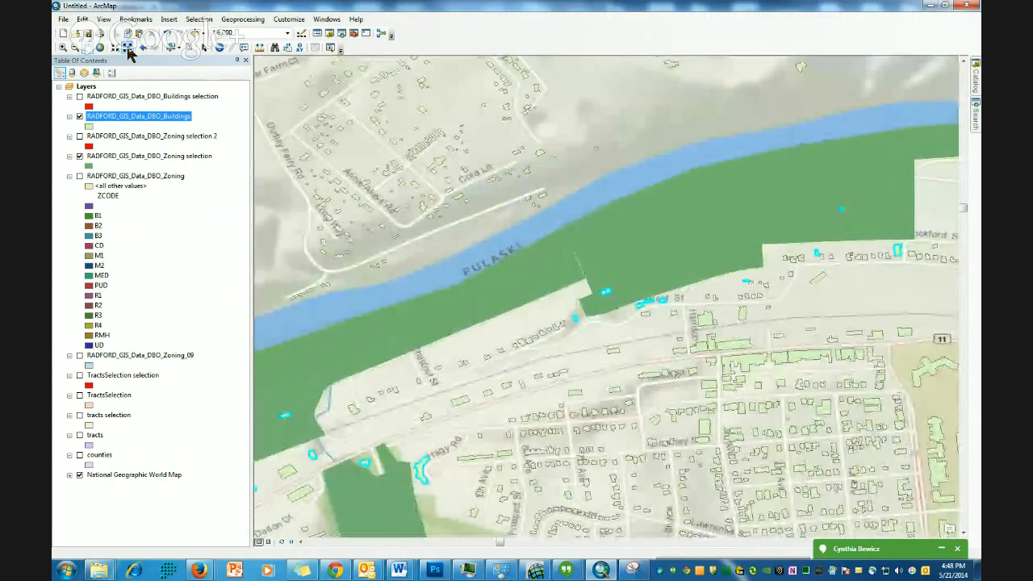
click(127, 48)
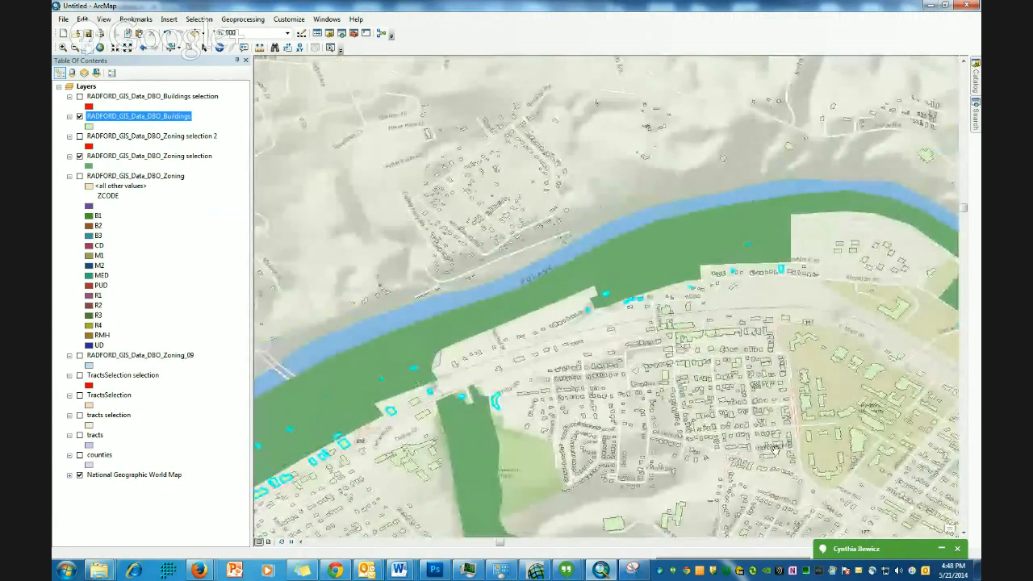
drag(824, 455, 611, 295)
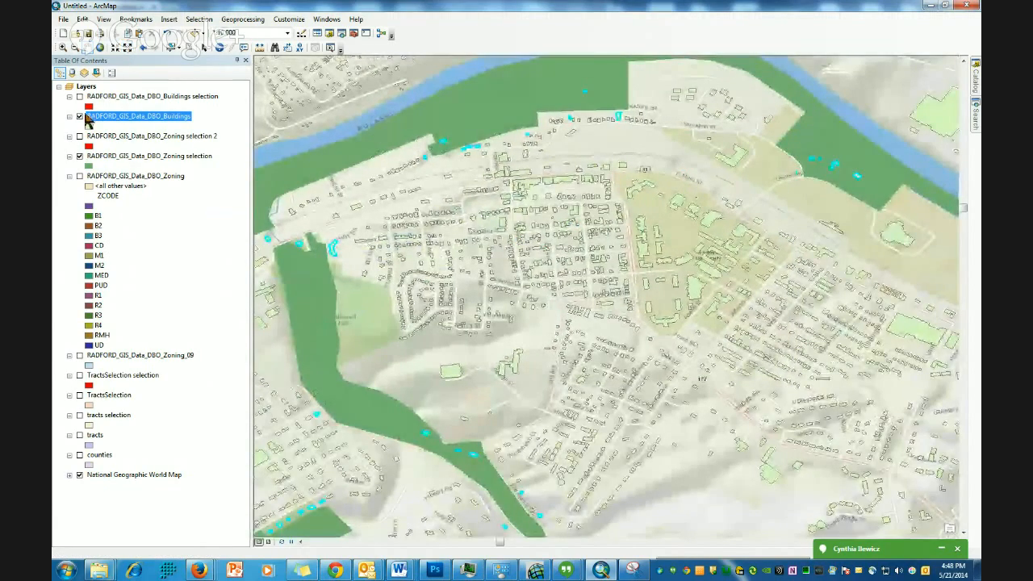
click(79, 117)
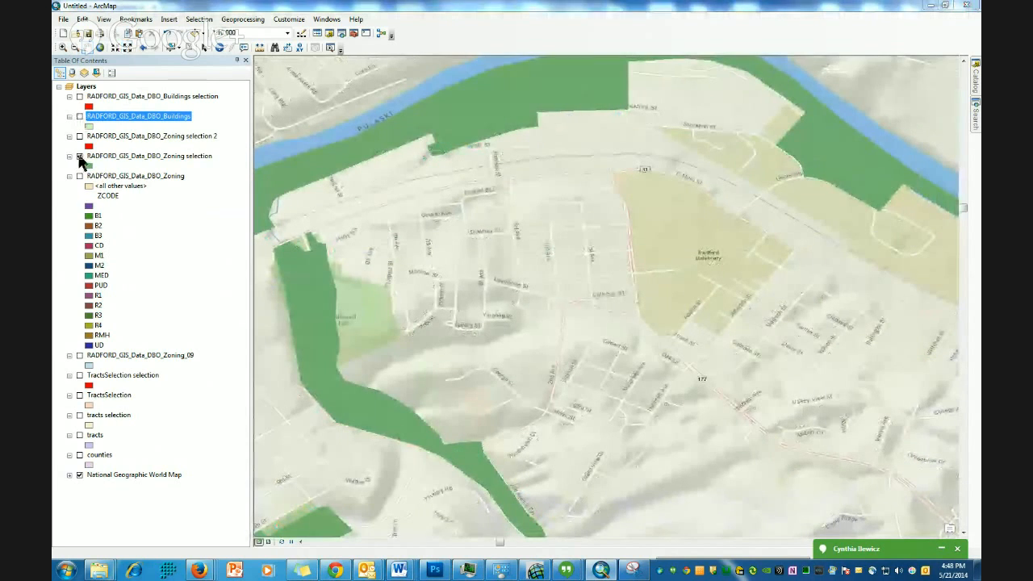
drag(586, 223, 568, 238)
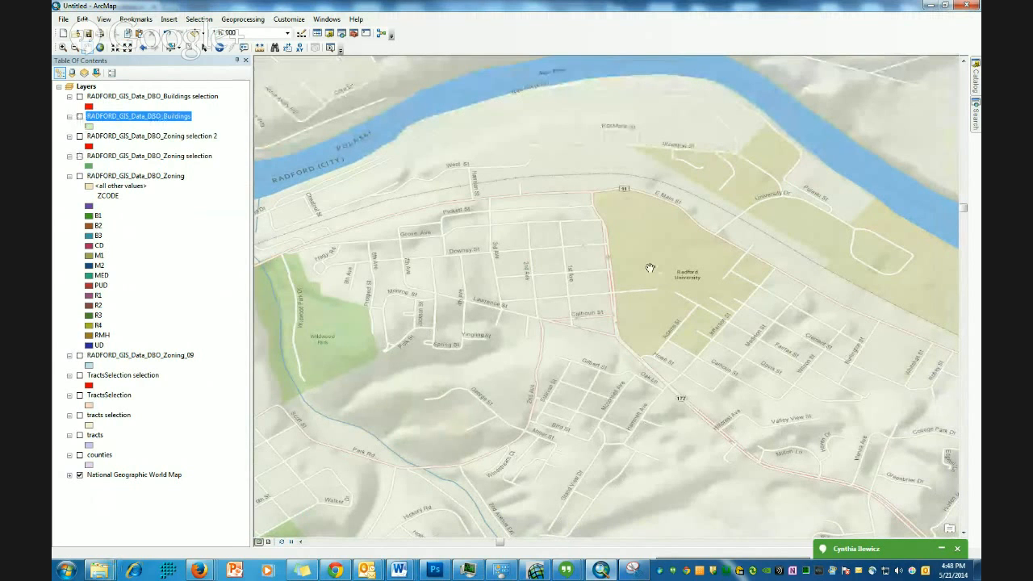
- Add the RADFORD_GIS_Data_DBO_Parcels_9_20_2009 feature class from the Catalog to the map, dismissing the coordinate system warning
mouse_move(975, 85)
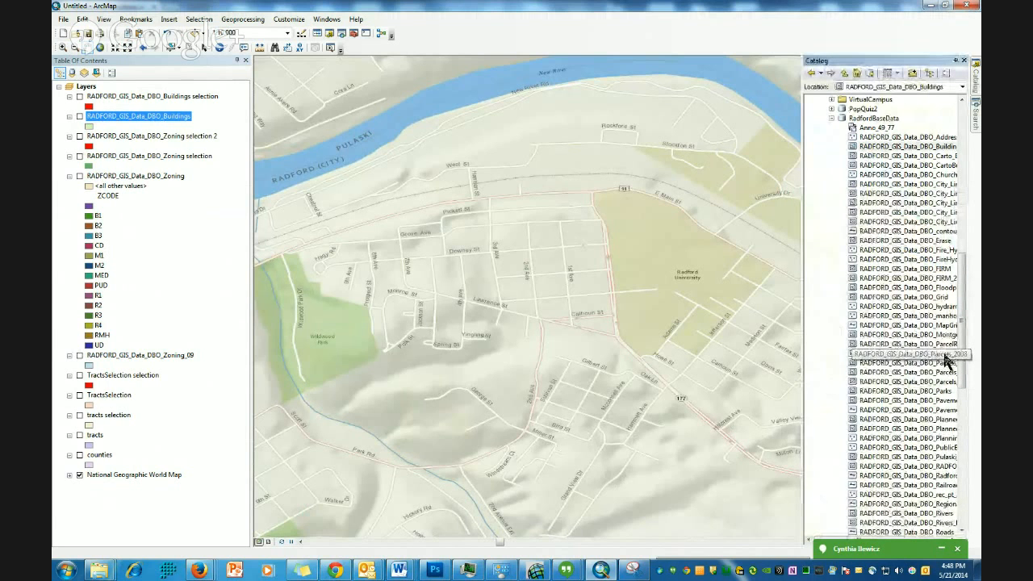
drag(944, 371, 546, 292)
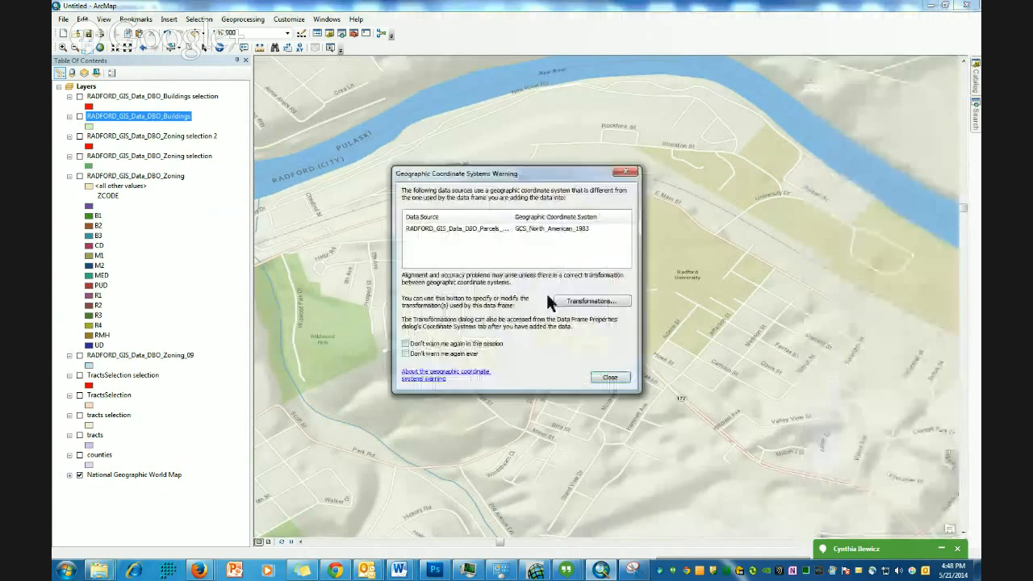
click(610, 378)
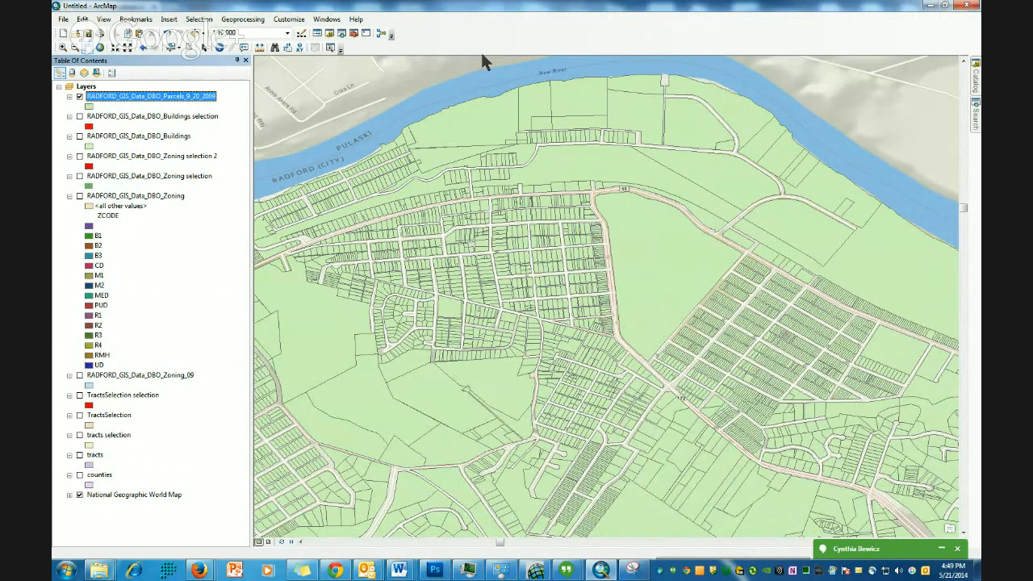
- Open the Draw toolbar and dock it beside the other toolbars
click(200, 21)
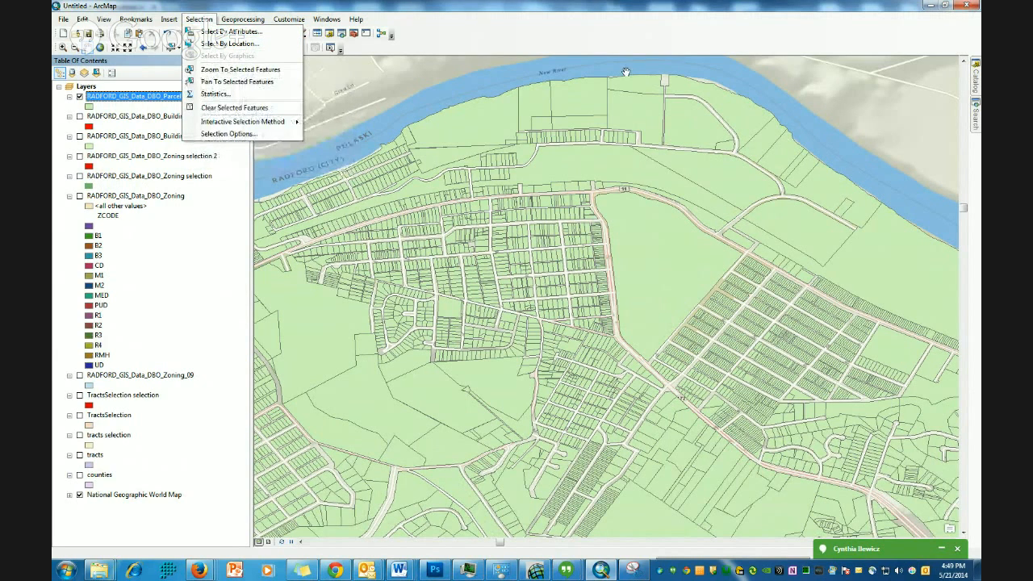
click(665, 41)
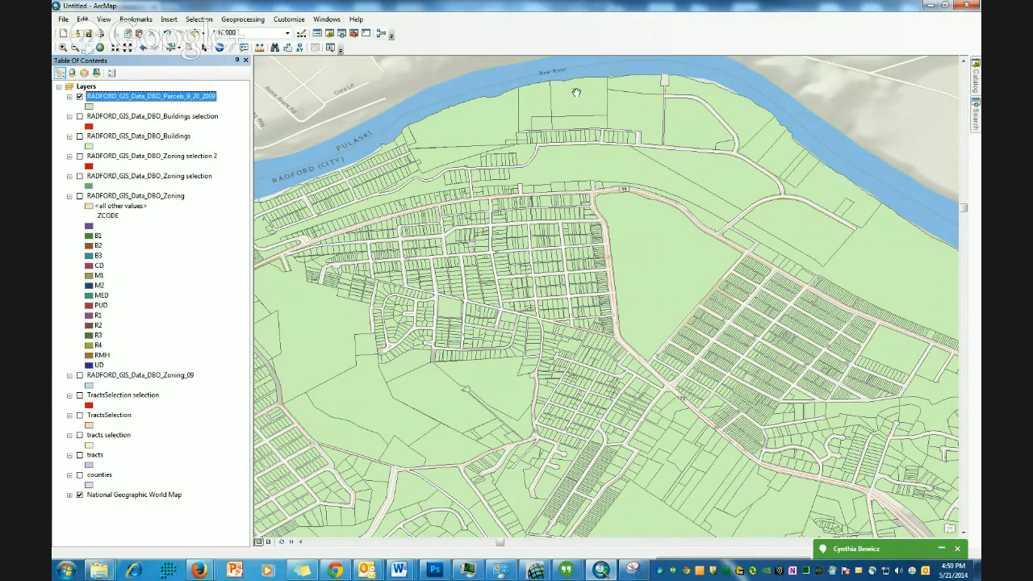
right_click(632, 38)
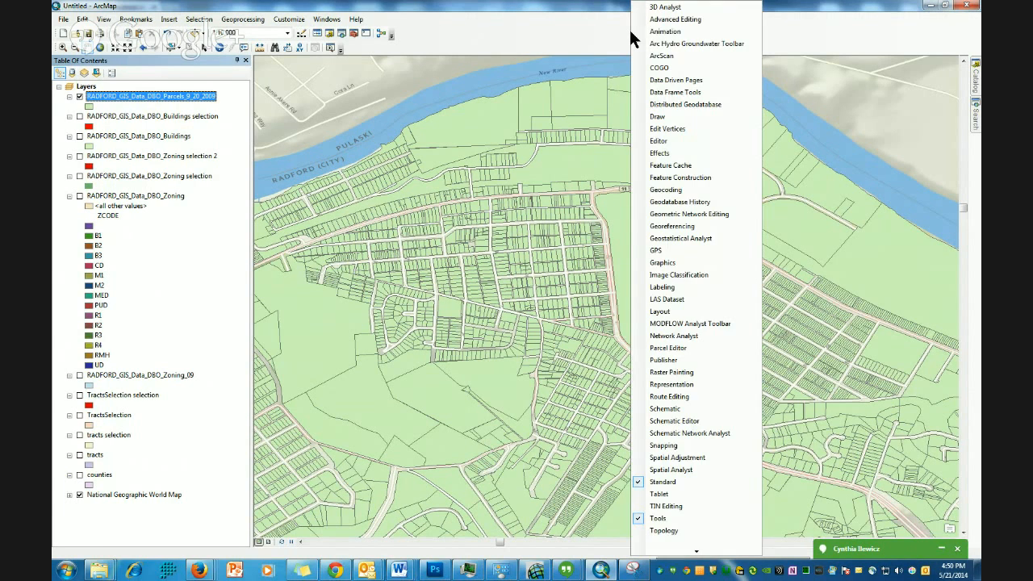
click(658, 117)
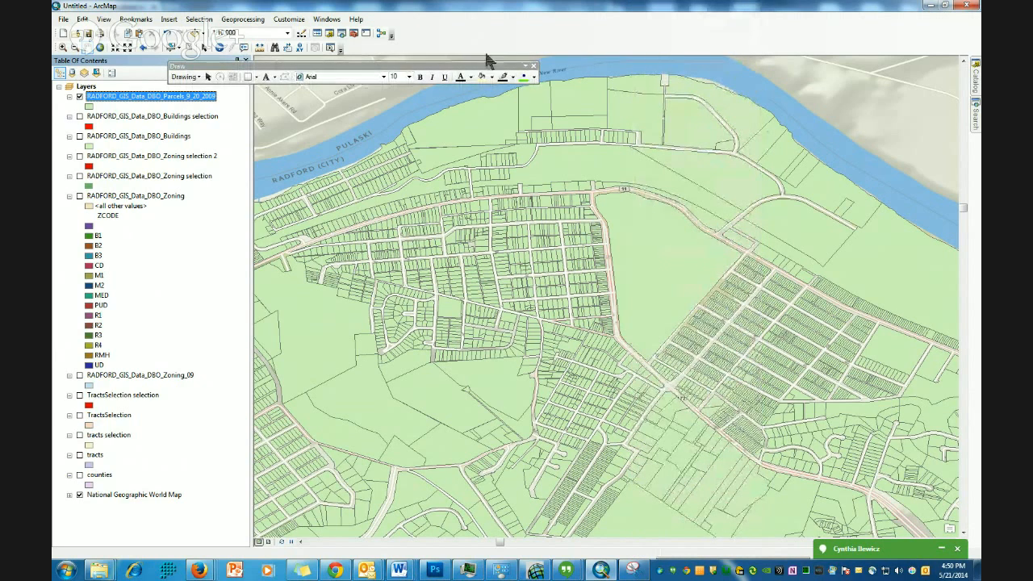
mouse_move(424, 66)
mouse_down()
mouse_move(489, 65)
mouse_move(607, 30)
mouse_move(628, 41)
mouse_up()
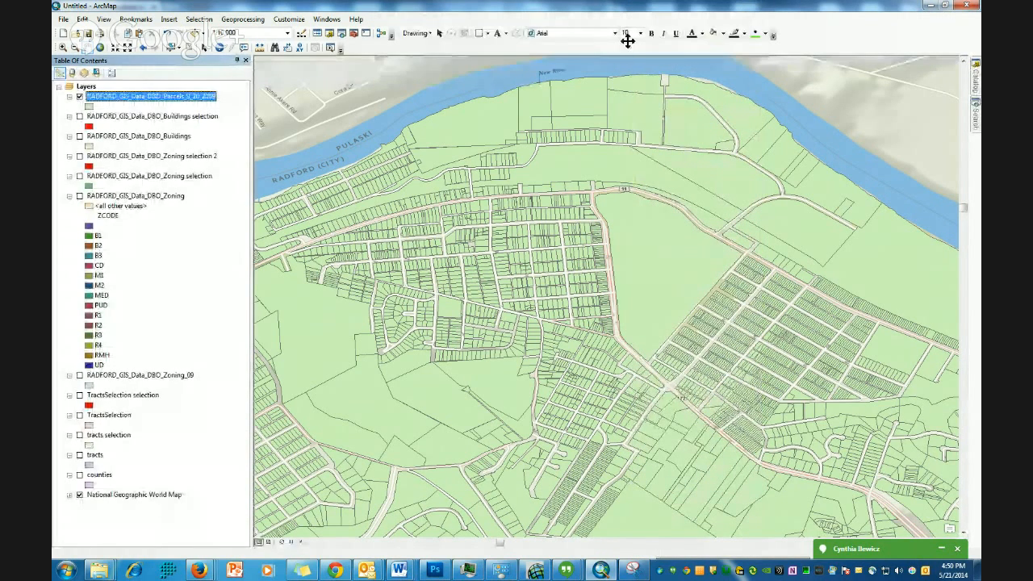
- Draw a rectangle graphic over the central part of Radford south of the river
click(487, 38)
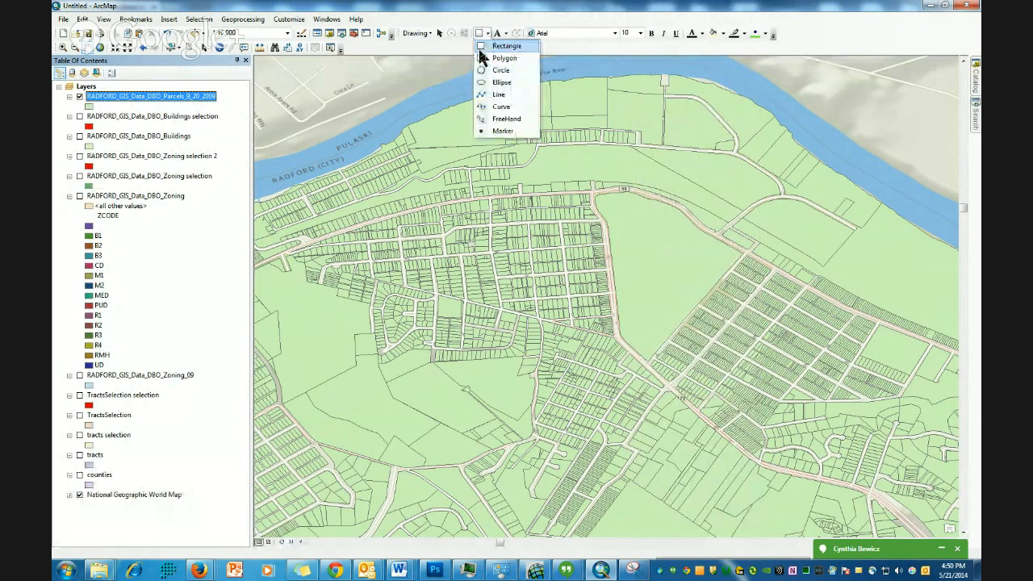
click(482, 50)
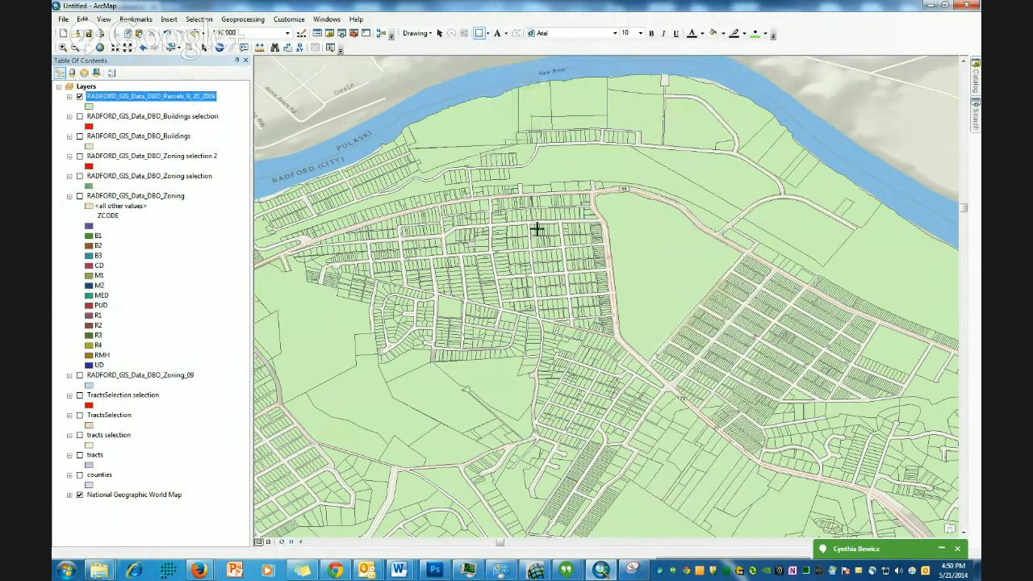
drag(496, 138, 880, 494)
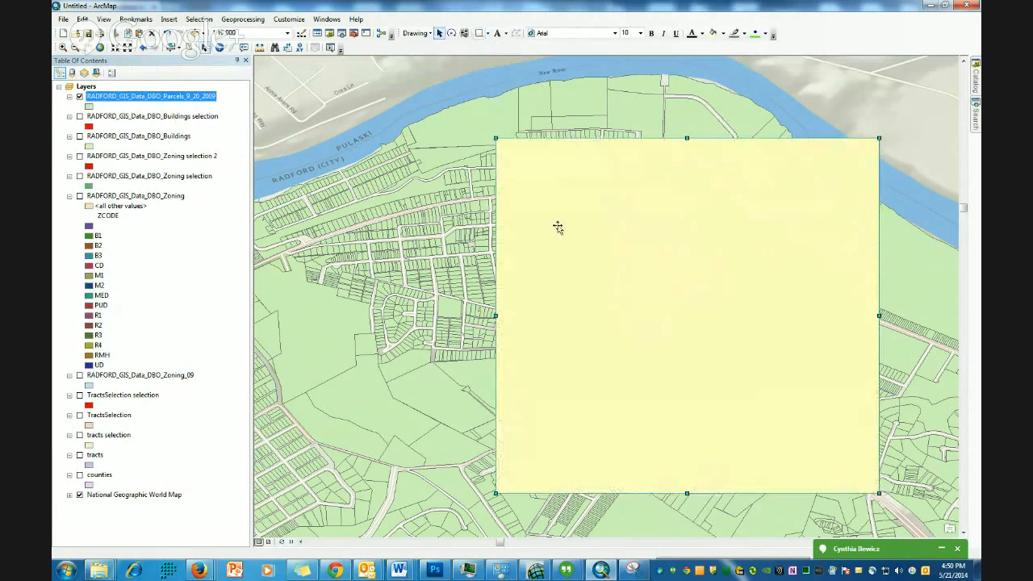
- Select the parcels under the drawn rectangle using Select By Graphics
click(193, 21)
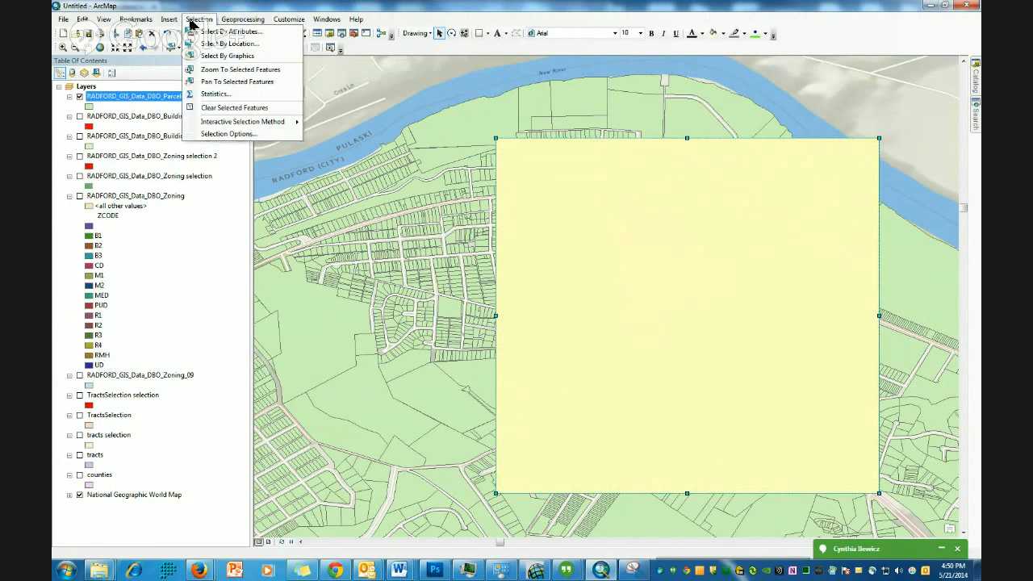
click(575, 121)
click(199, 18)
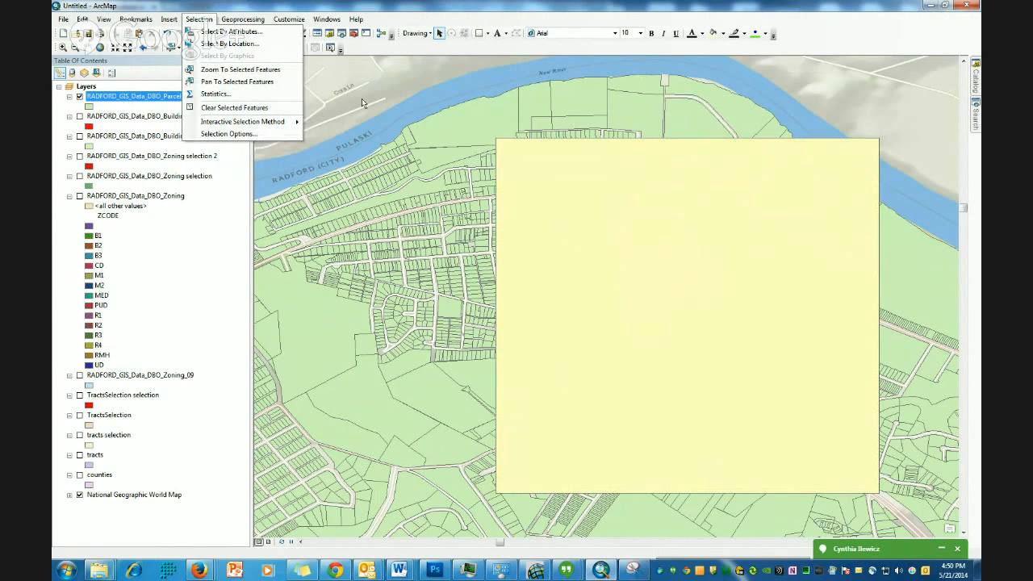
key(Left)
click(758, 268)
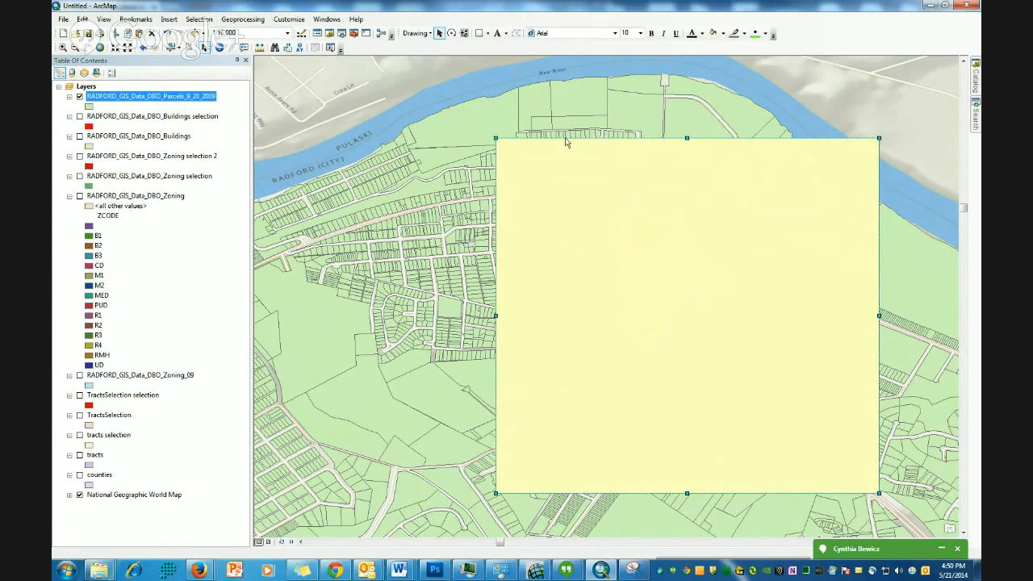
click(198, 20)
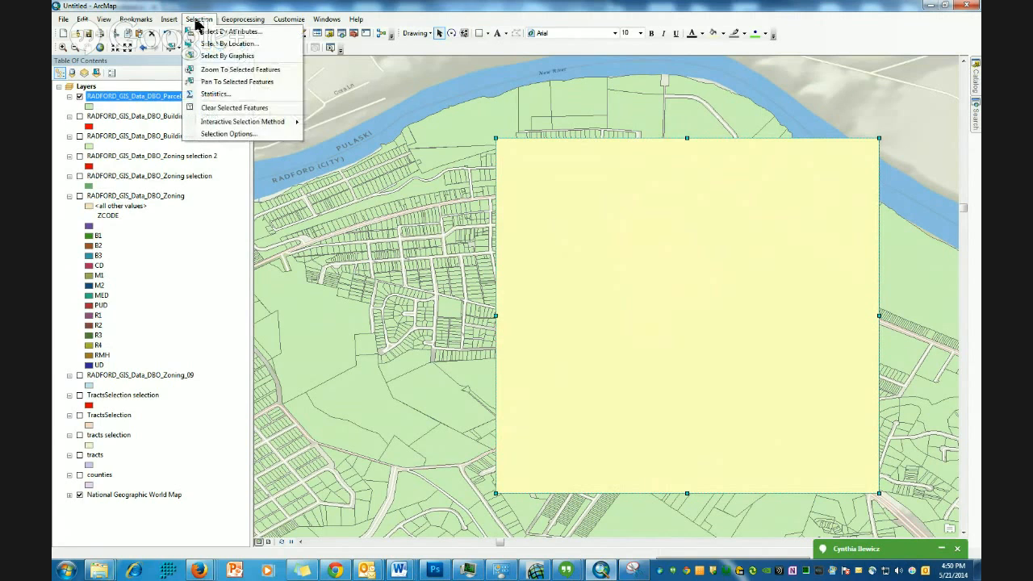
click(215, 57)
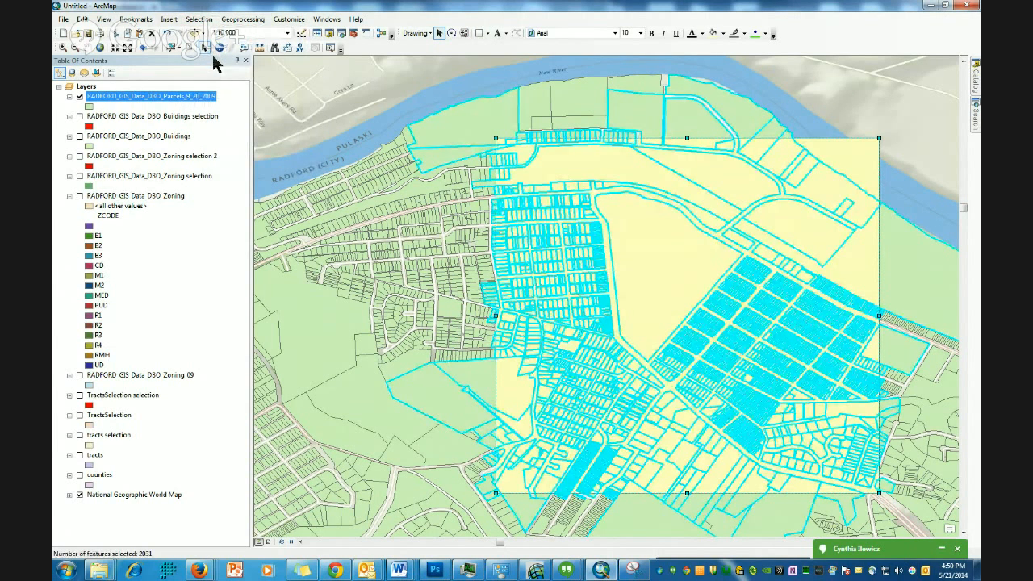
- Delete the rectangle graphic from the map
right_click(856, 154)
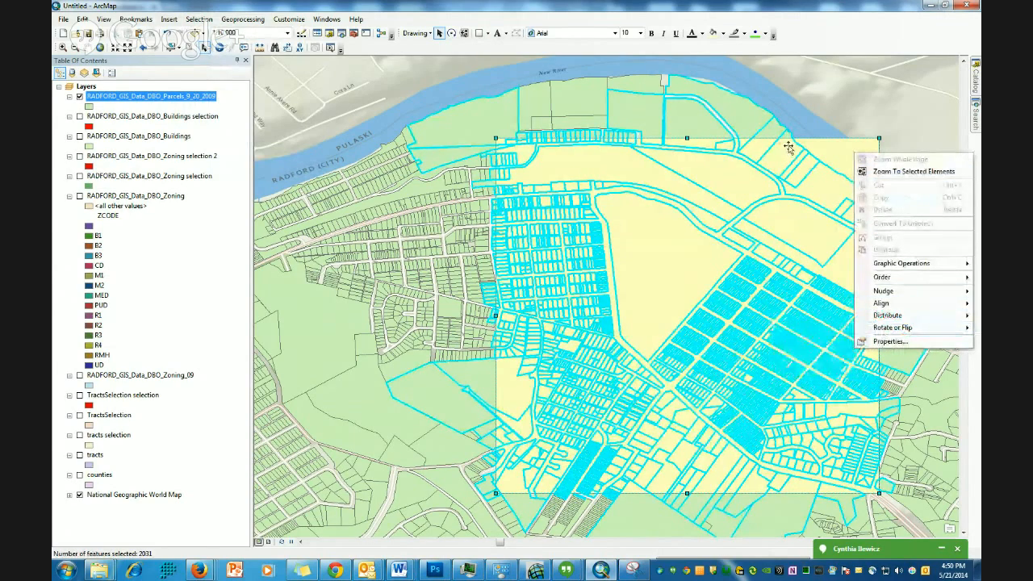
click(834, 148)
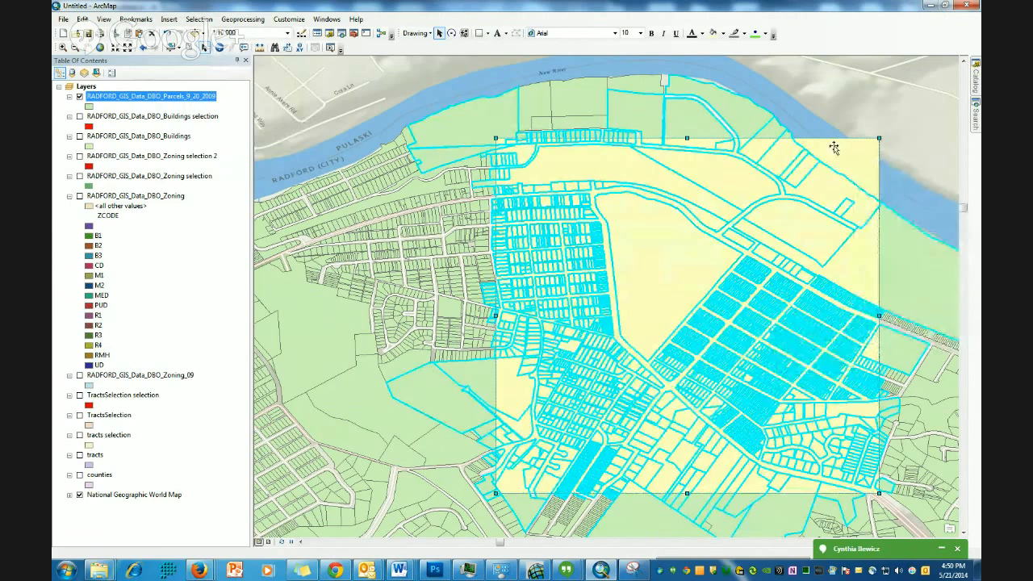
key(Delete)
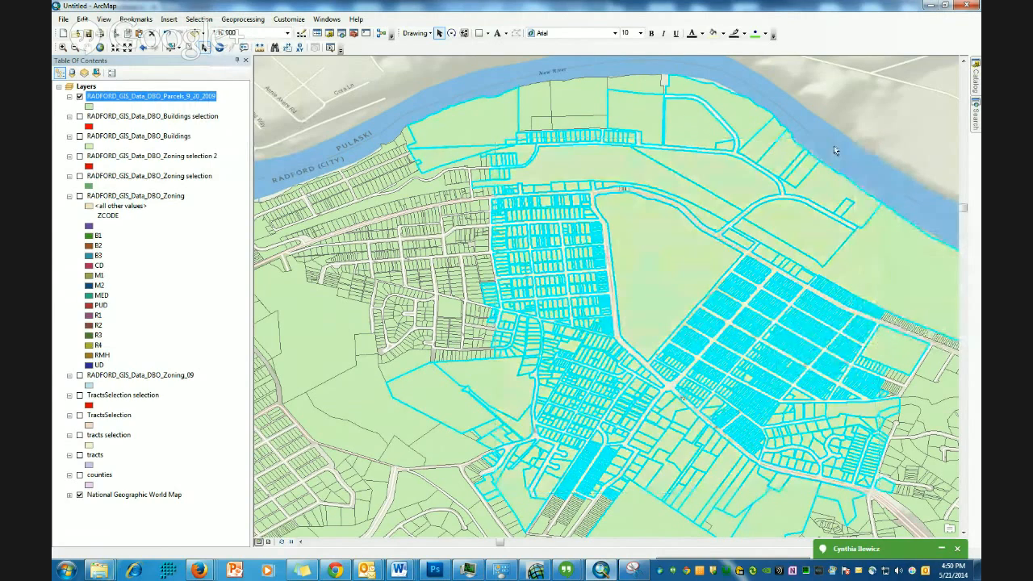
- Create a new layer from the selected parcels and zoom out to view it
right_click(117, 103)
mouse_move(155, 211)
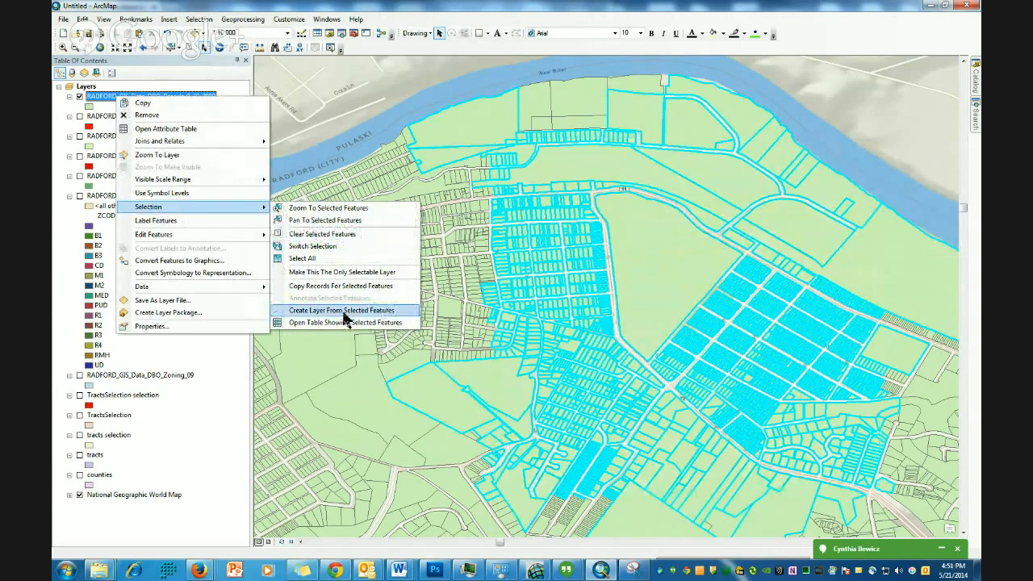
click(343, 314)
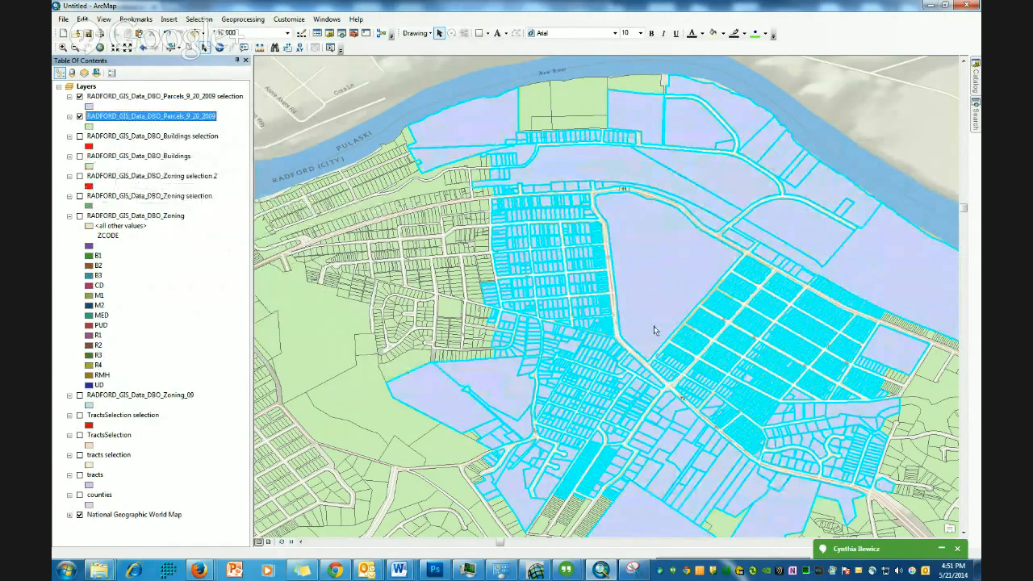
scroll(654, 330, up, 4)
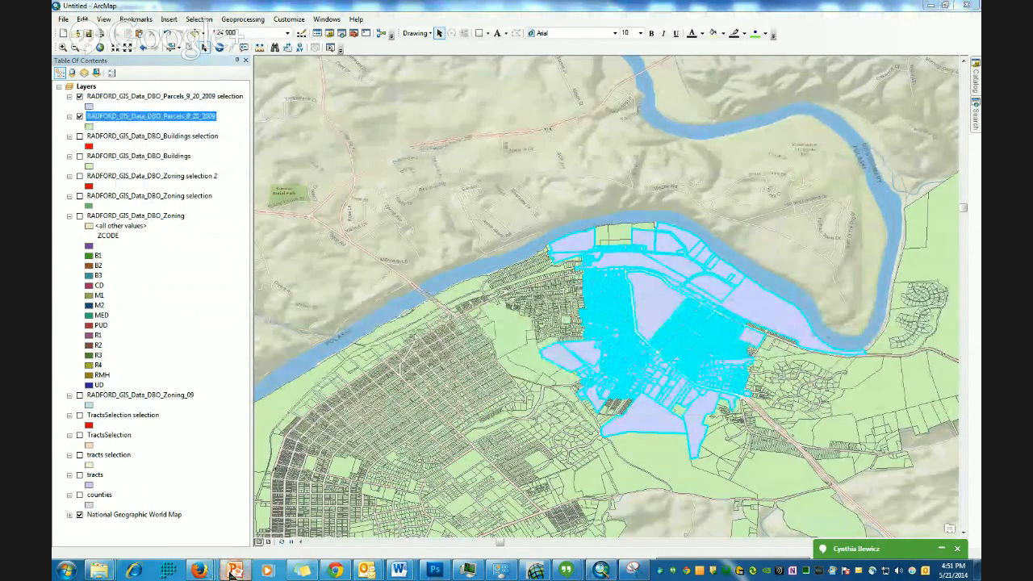
- Switch to the browser presentation and advance to the next slide on Select by Attributes
click(303, 569)
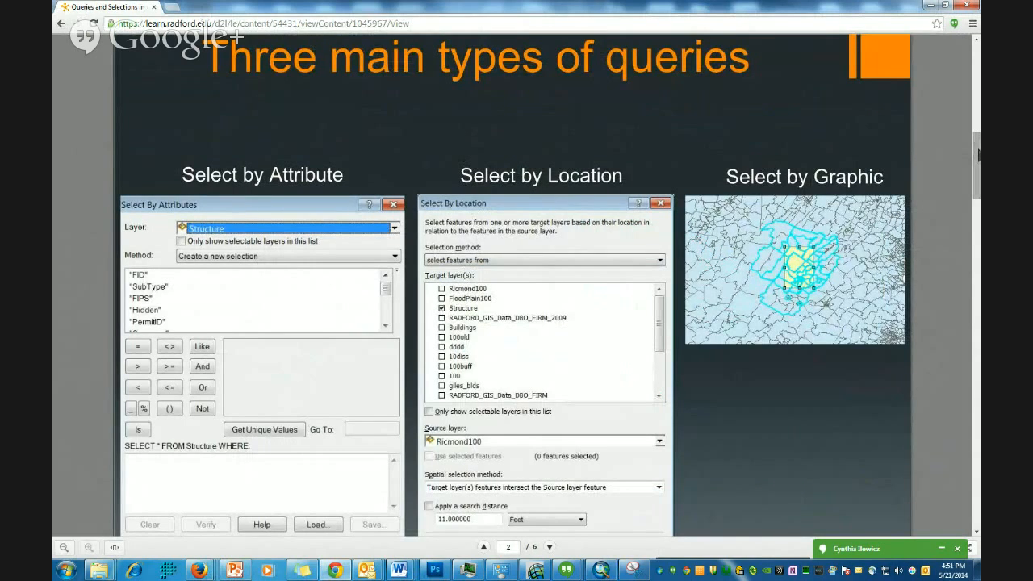
click(549, 547)
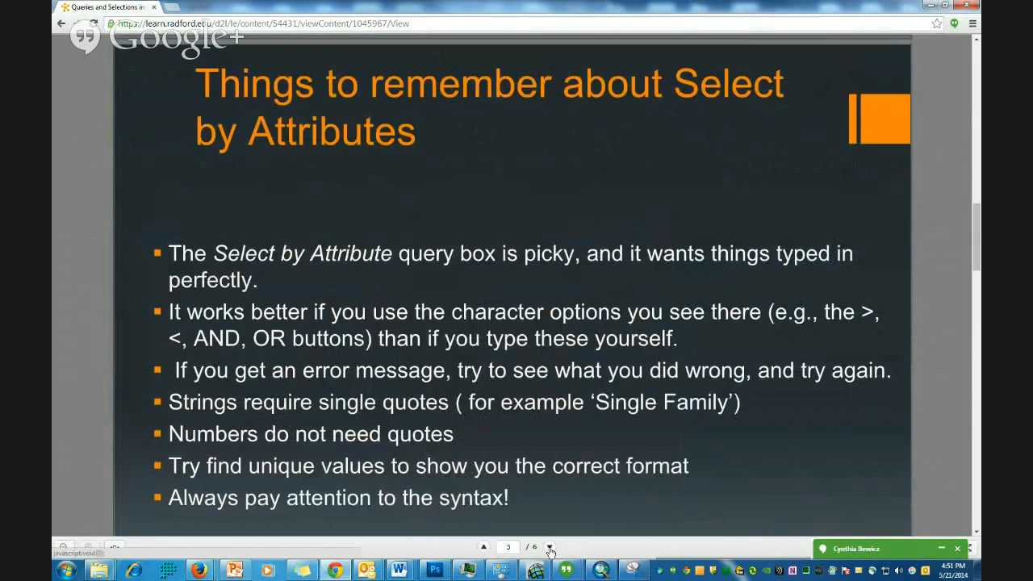
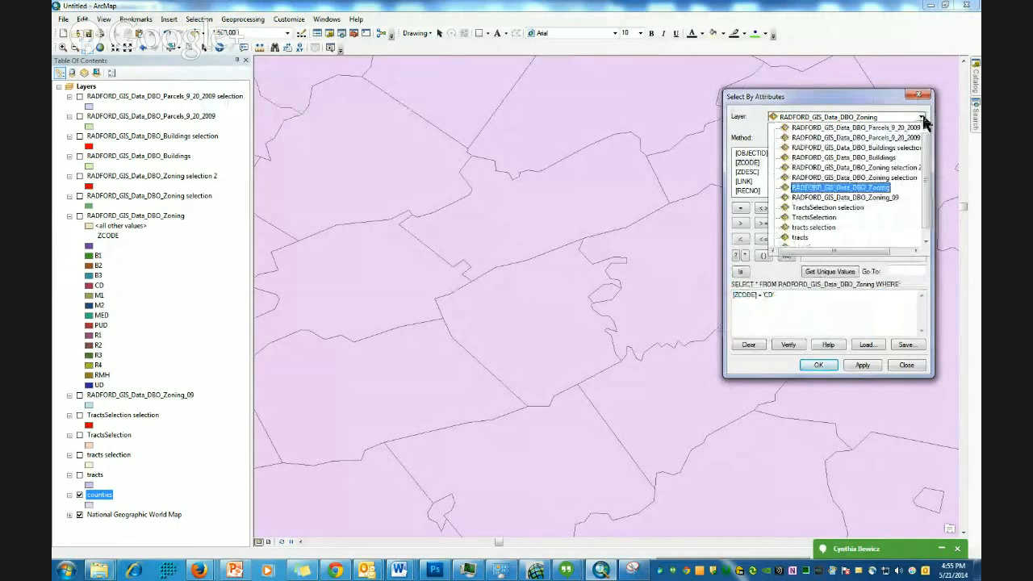
- Set the Select By Attributes layer to counties and scroll through its list of fields
scroll(836, 216, down, 1)
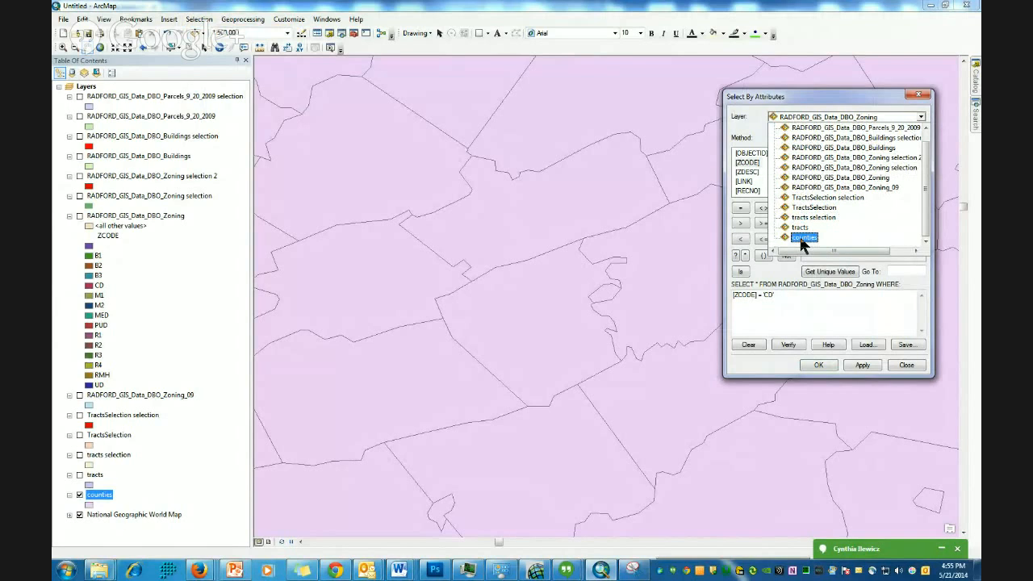
click(804, 238)
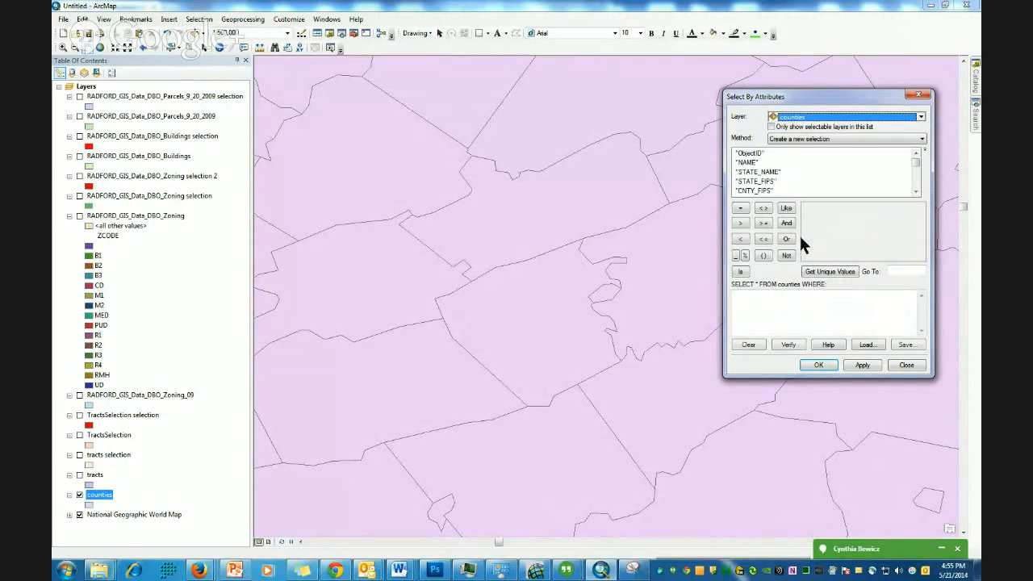
click(916, 192)
click(916, 191)
click(916, 191)
click(916, 192)
click(916, 192)
click(917, 192)
click(917, 192)
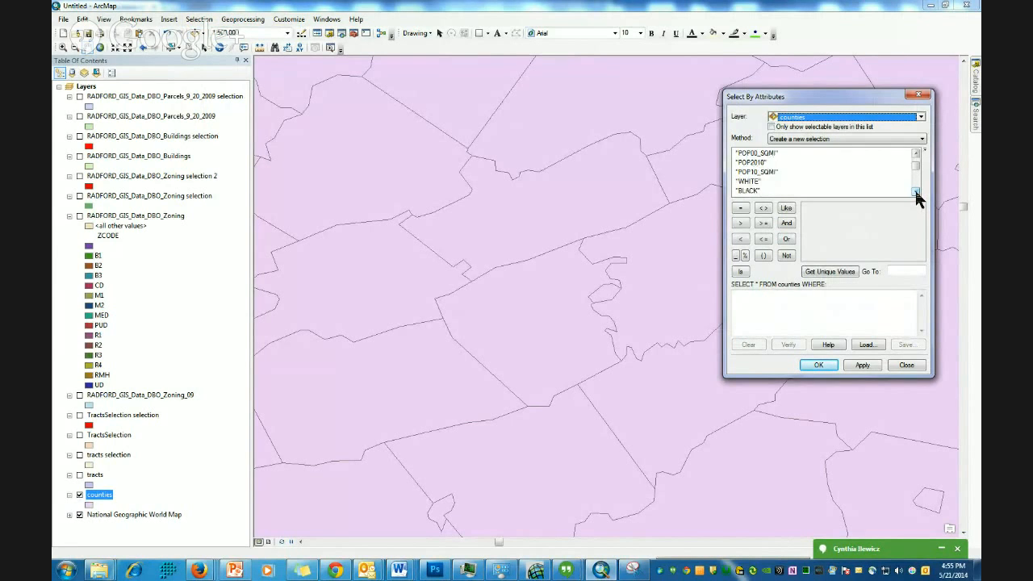
click(916, 191)
click(916, 191)
click(916, 191)
click(916, 191)
click(916, 191)
click(917, 191)
click(917, 192)
click(916, 192)
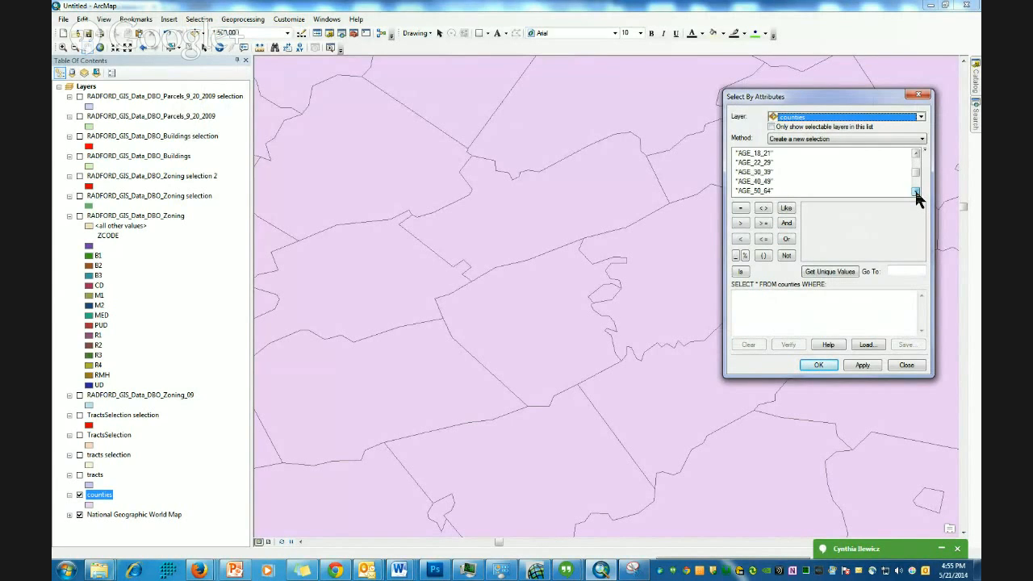
click(916, 191)
click(916, 192)
drag(916, 178, 916, 158)
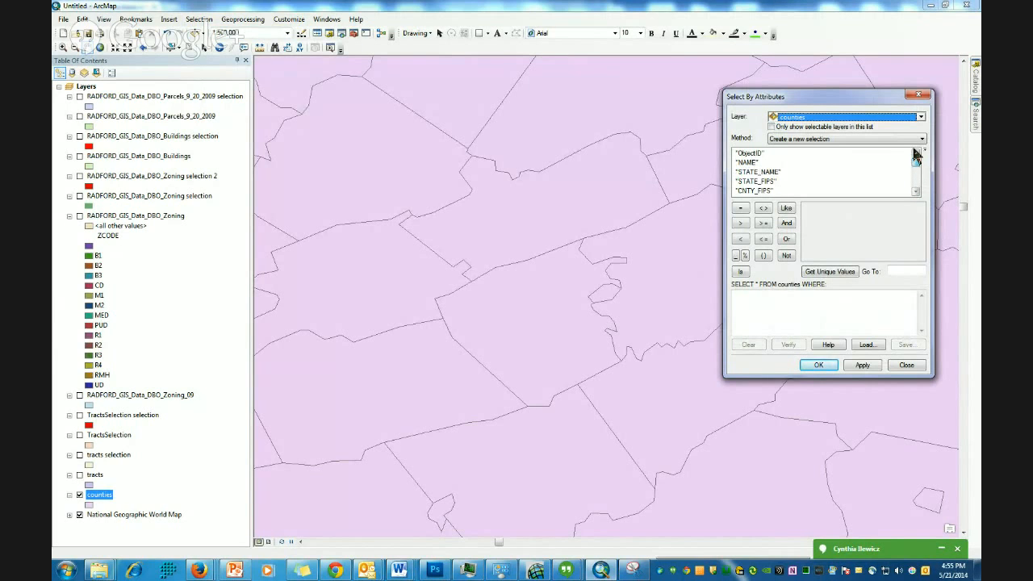
click(917, 191)
click(917, 191)
click(917, 191)
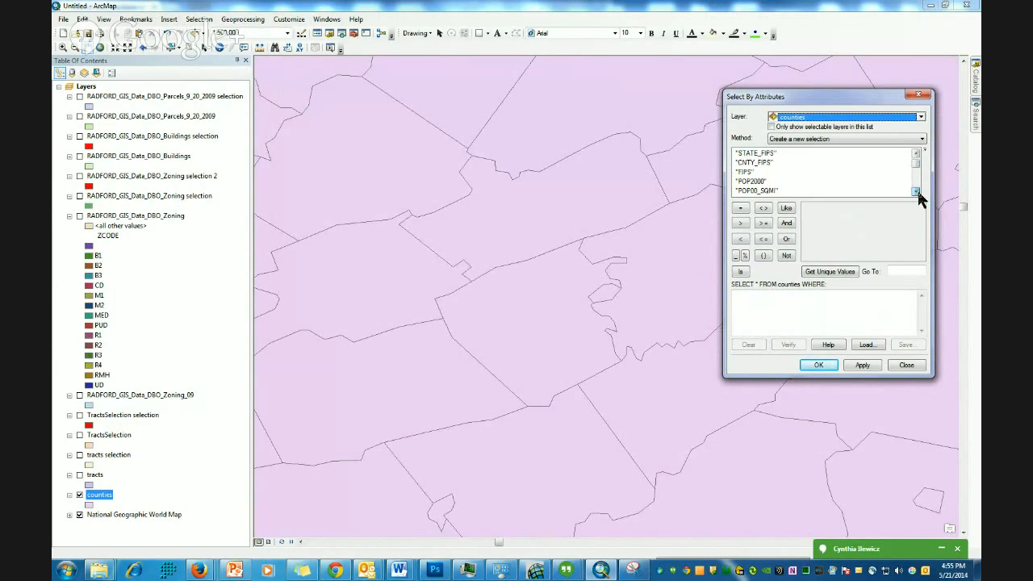
click(917, 191)
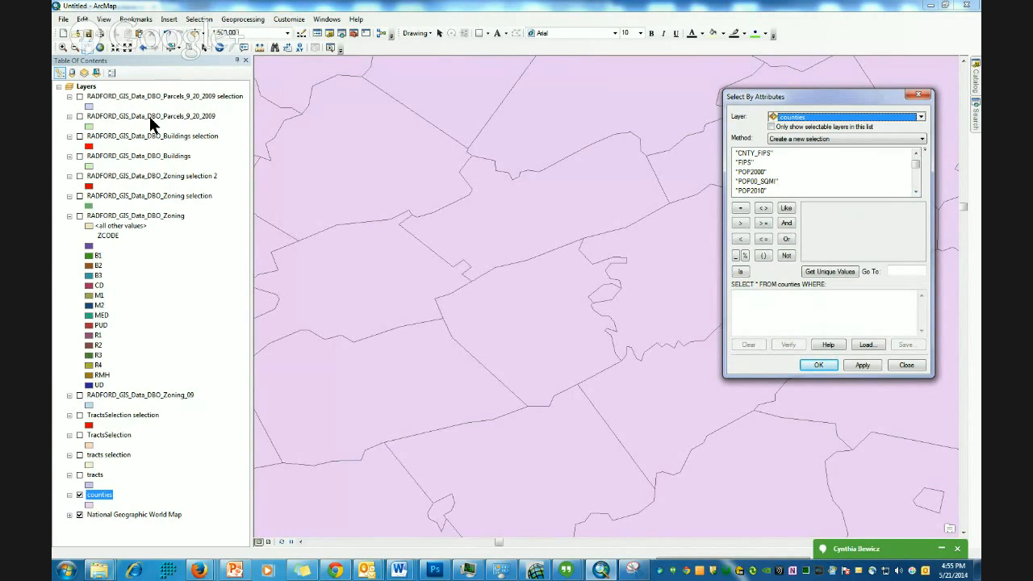
- Open the counties attribute table to review its fields, then close it
right_click(104, 498)
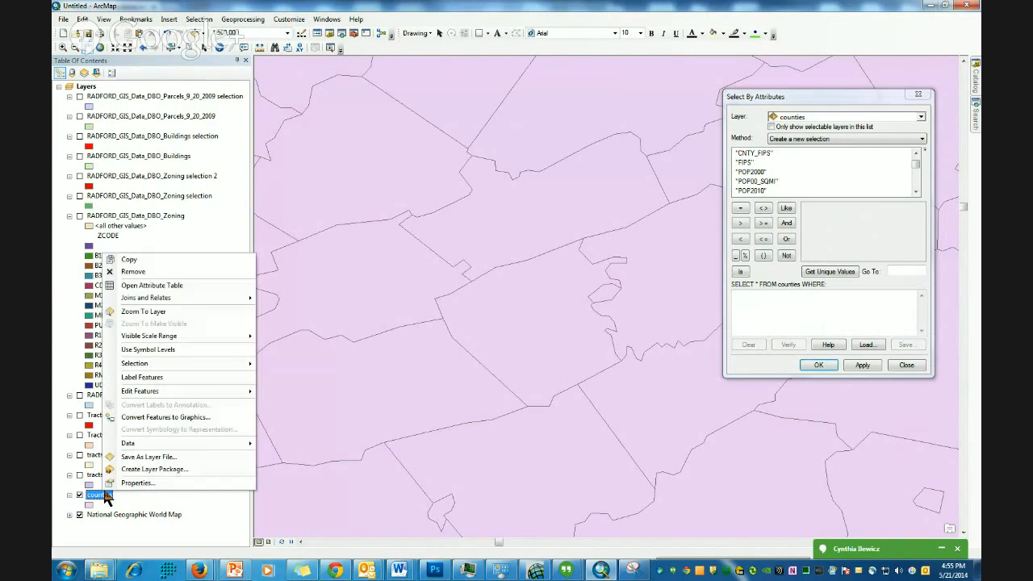
click(169, 287)
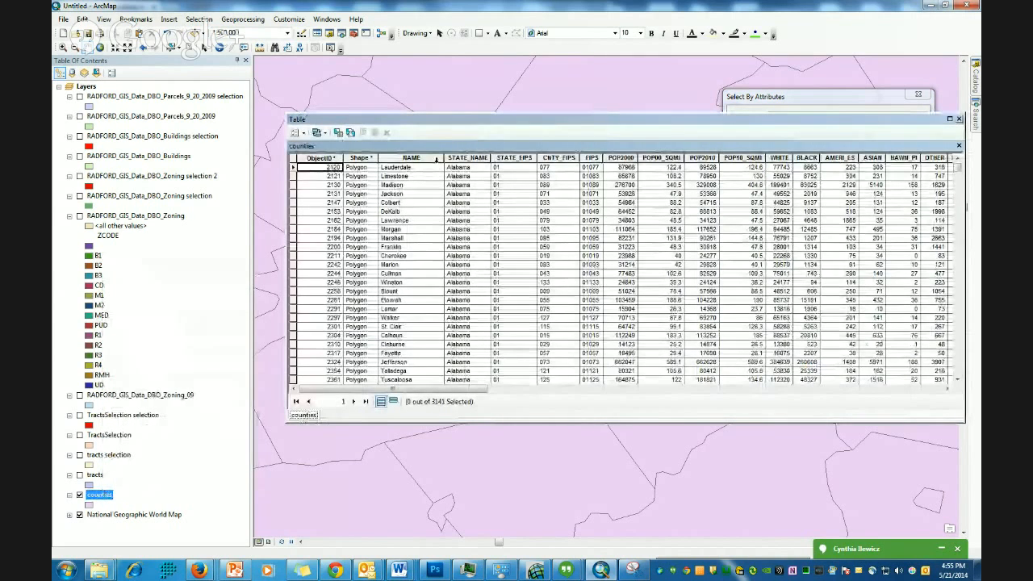
click(960, 119)
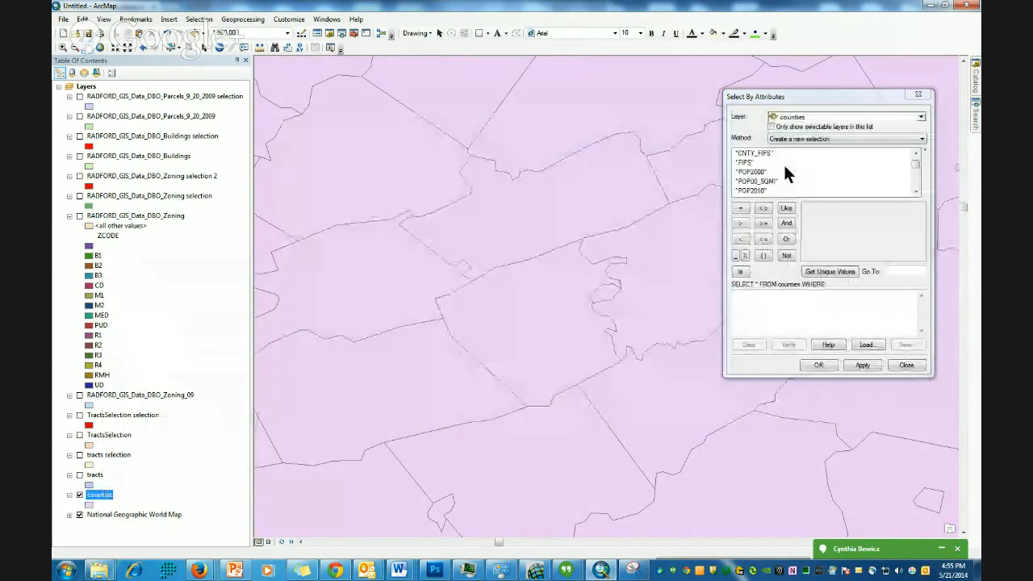
- Build the expression "NAME" = 'Pulaski' OR "NAME" = 'Radford' using the NAME field
scroll(918, 158, up, 2)
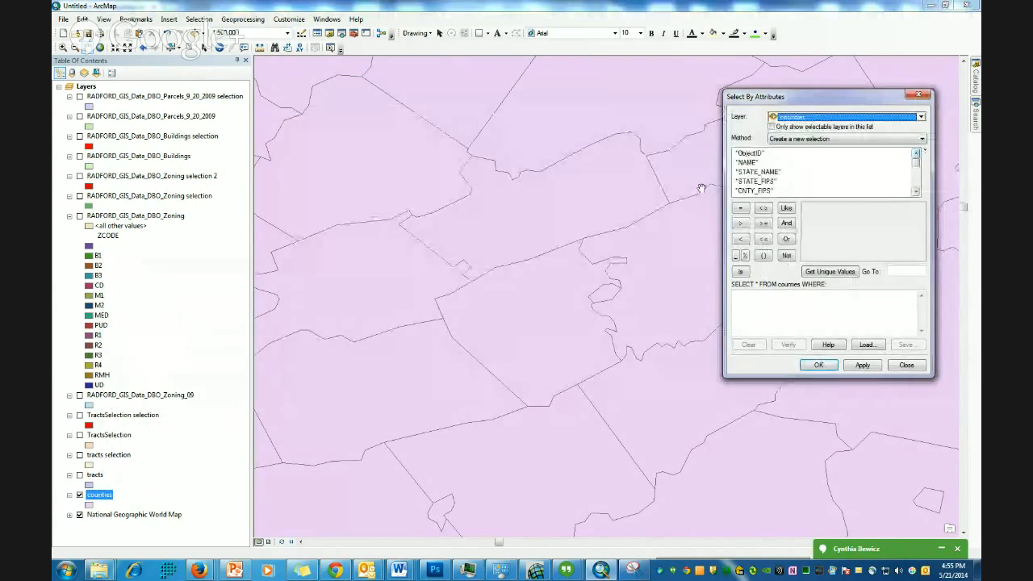
double_click(746, 162)
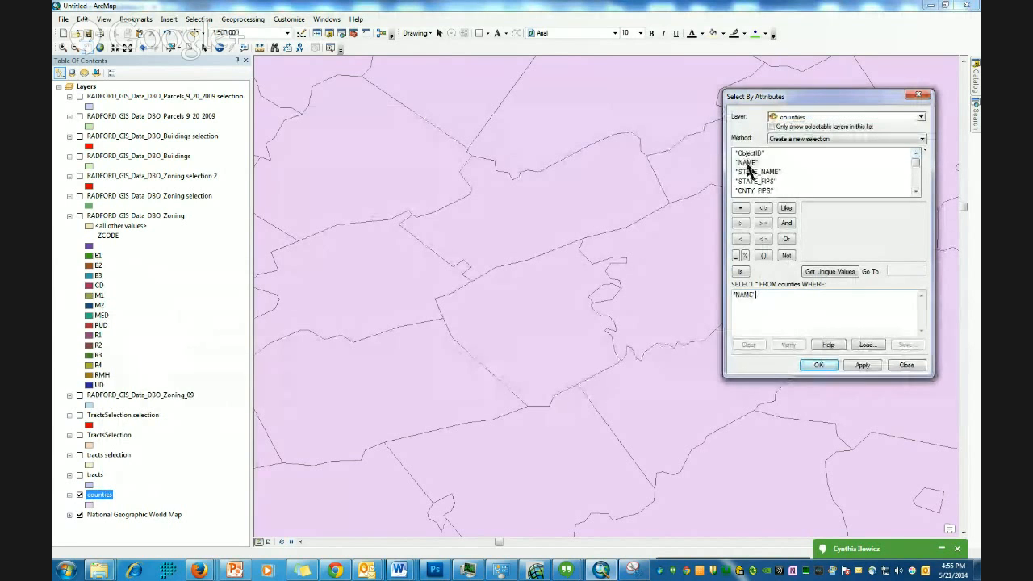
click(740, 208)
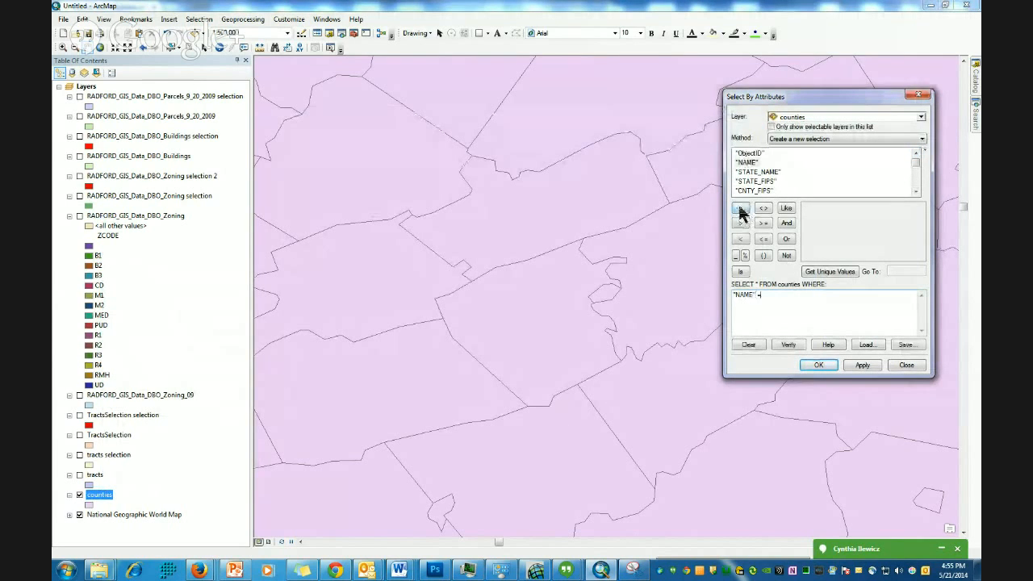
click(841, 269)
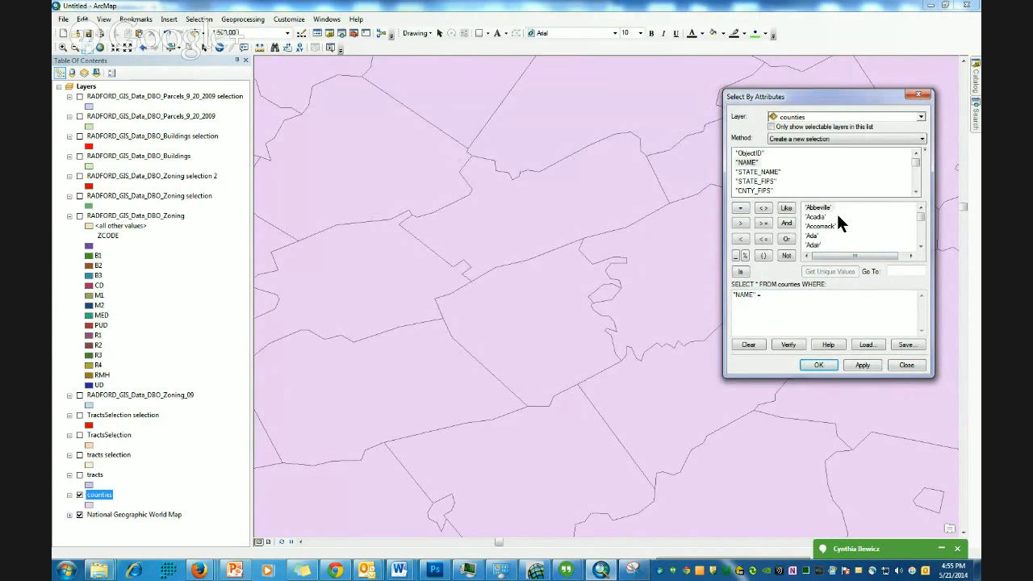
click(756, 329)
click(787, 239)
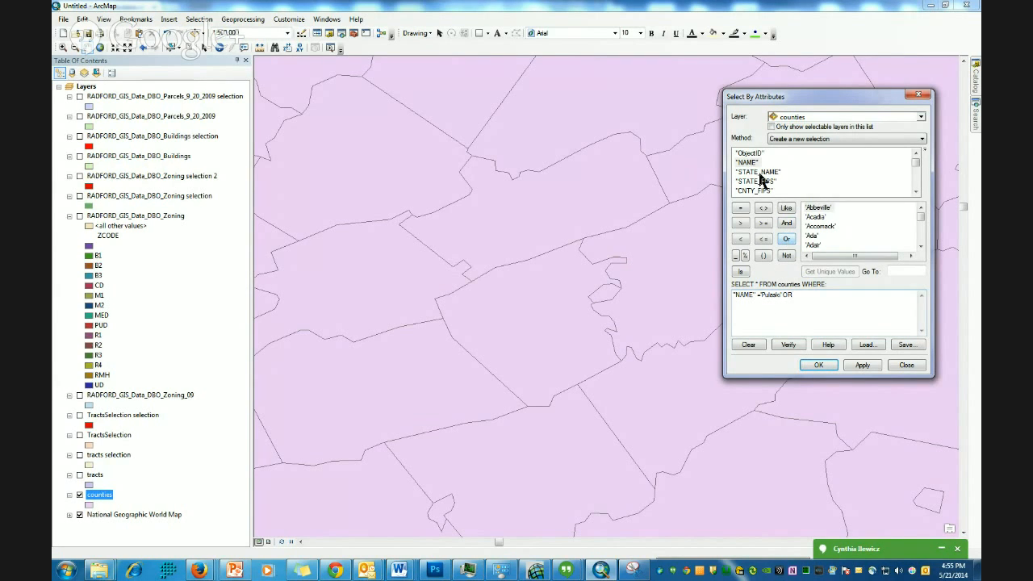
click(743, 164)
double_click(744, 164)
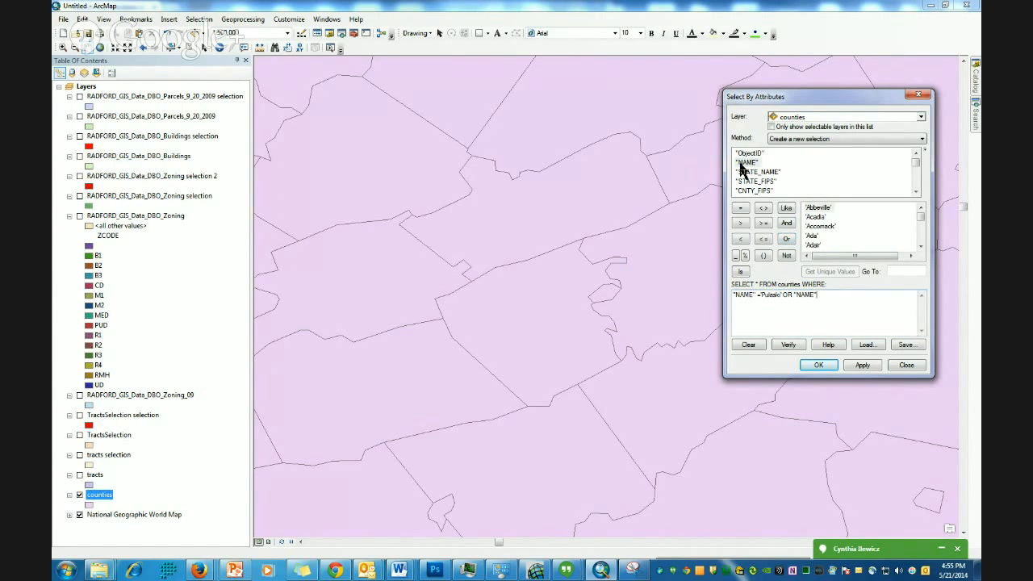
click(743, 209)
text('Radford)
- Extend the expression with OR clauses for NAME equal to 'Floyd', 'Giles' and 'Montgomery'
click(787, 240)
click(747, 163)
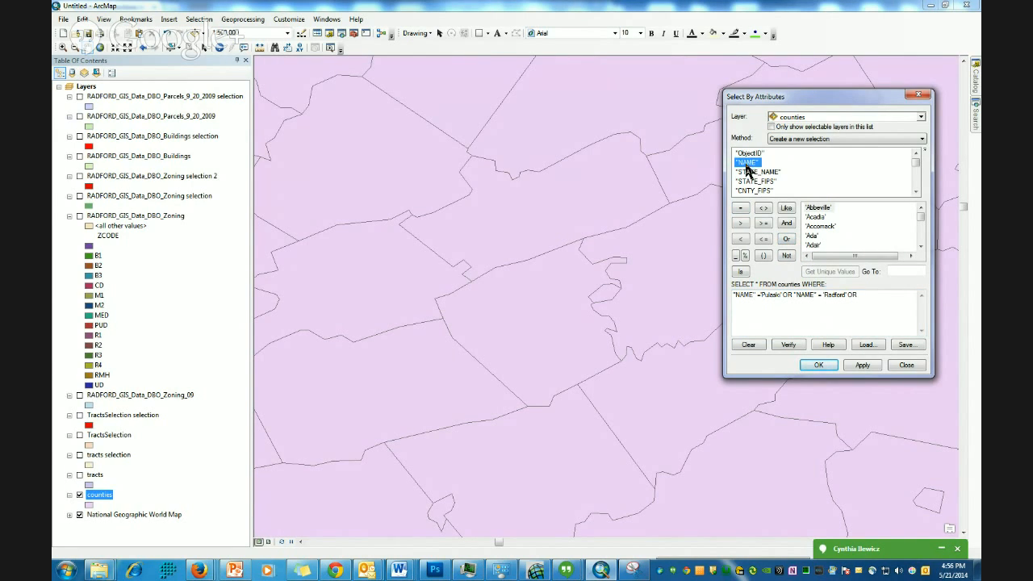
double_click(747, 164)
click(740, 209)
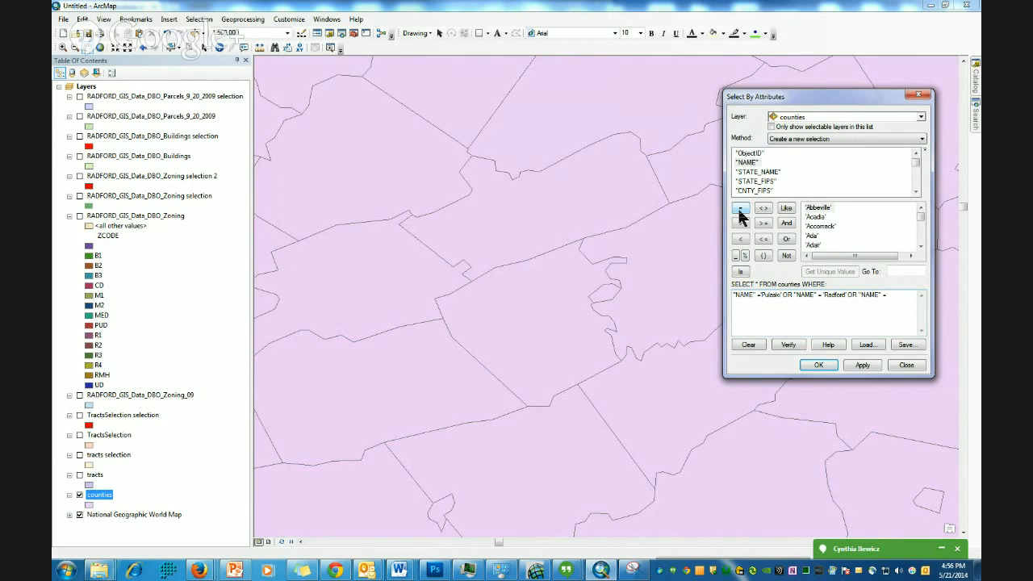
text('Floyd')
click(786, 240)
double_click(744, 163)
click(742, 210)
double_click(747, 162)
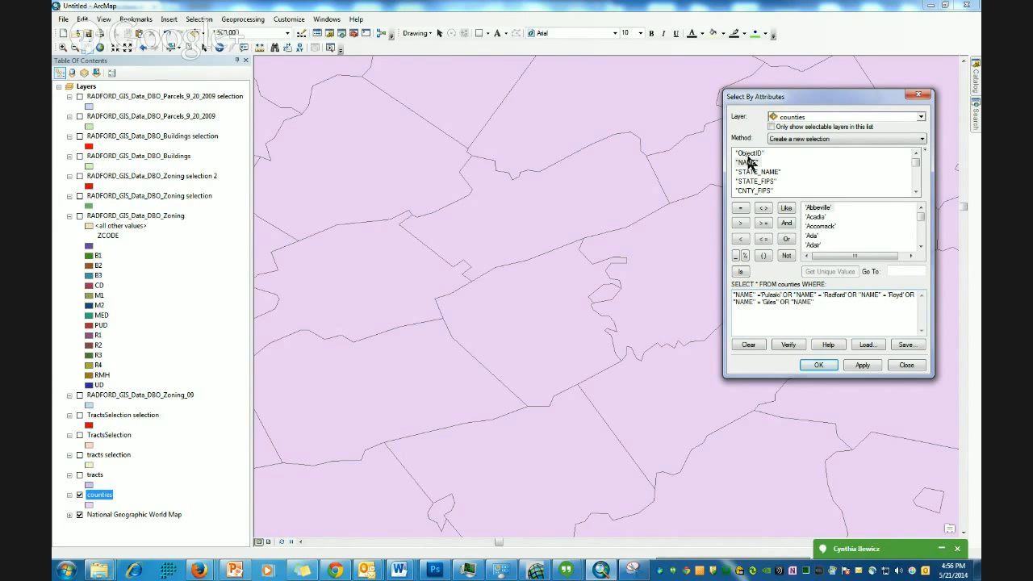
click(739, 208)
text('Montgomery)
- Verify the counties expression and apply the selection
click(788, 346)
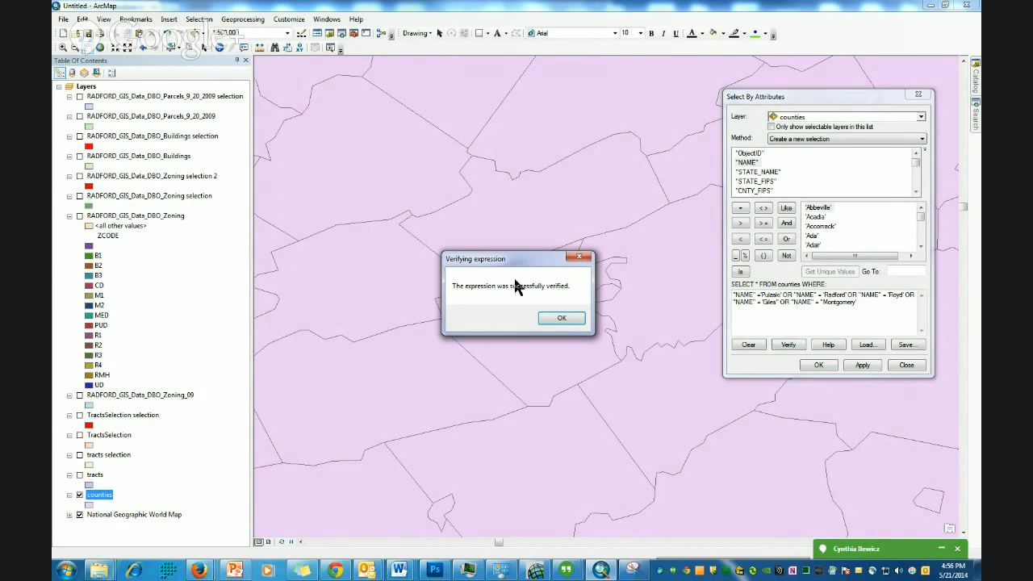
click(554, 320)
click(862, 364)
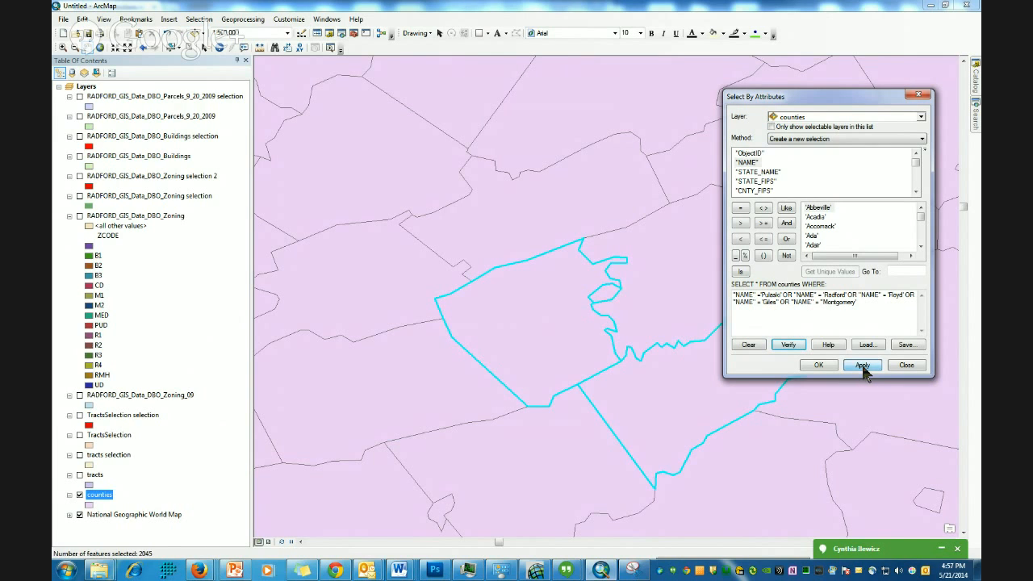
- Add the missing closing quote after 'Giles' in the expression and apply the query again
drag(783, 94, 884, 139)
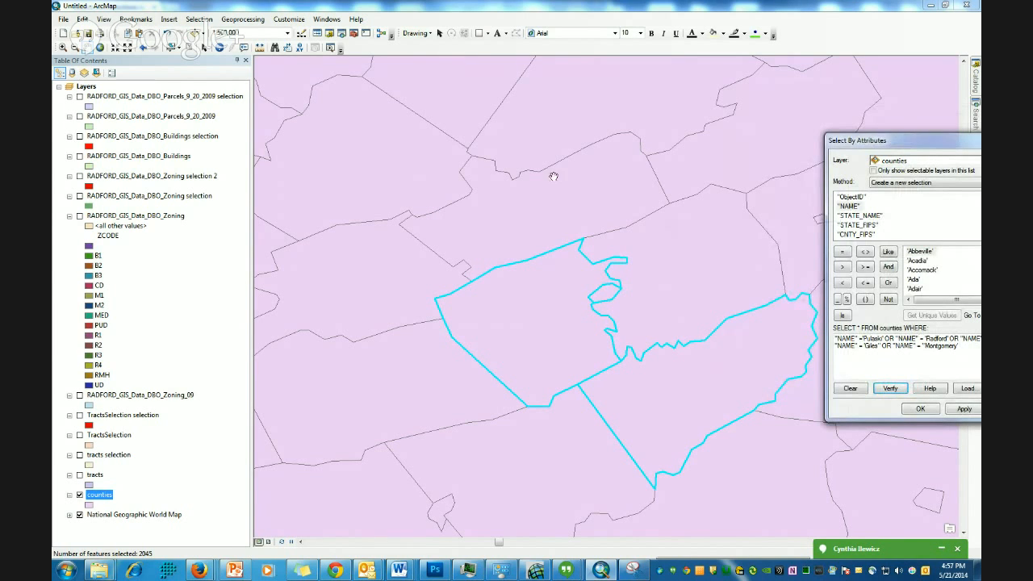
drag(919, 149, 771, 139)
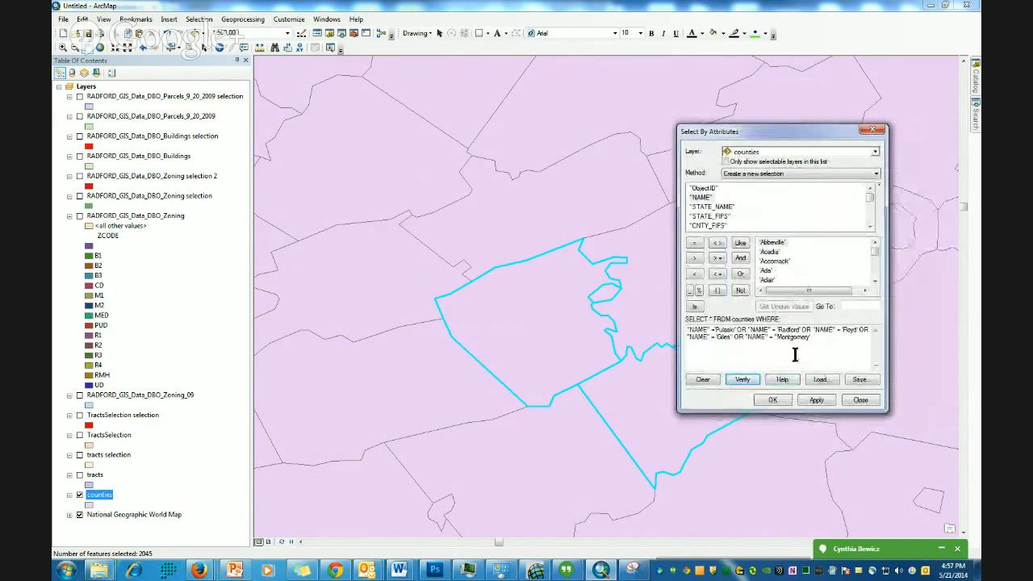
click(733, 337)
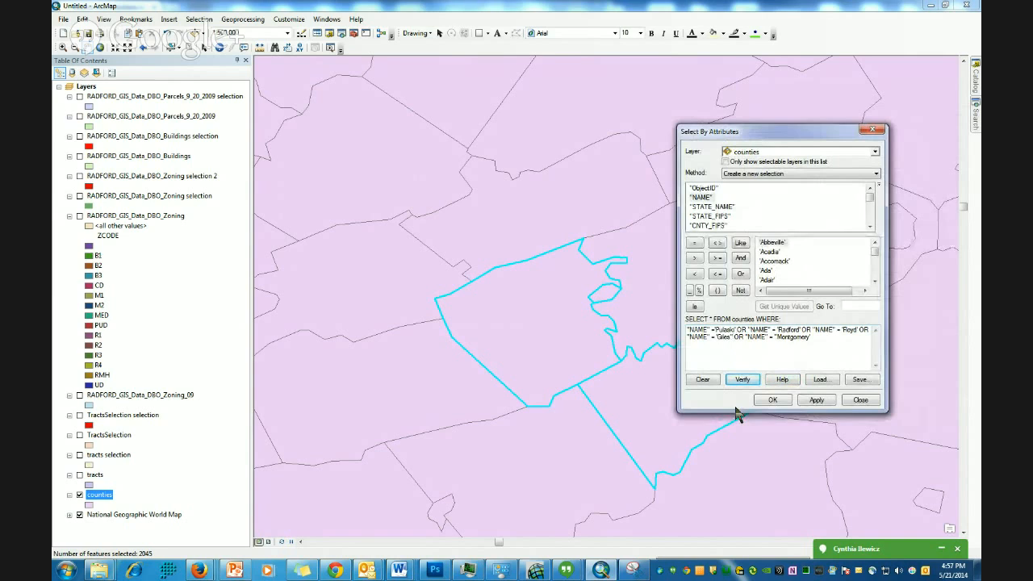
key(Delete)
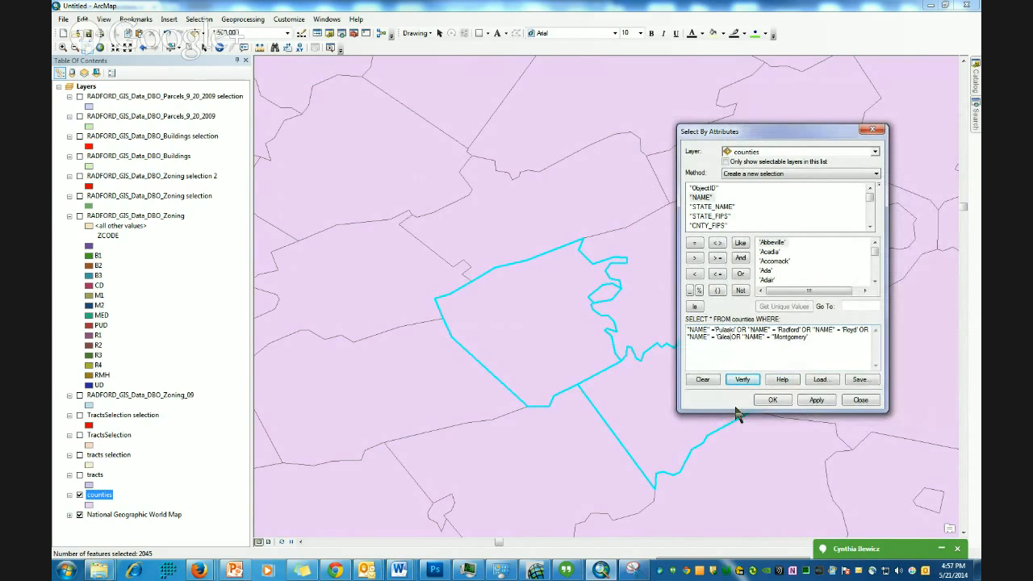
text(')
key(BackSpace)
text(')
click(818, 400)
- Replace every OR in the expression with AND, apply the query, and close the dialog
drag(781, 137, 842, 108)
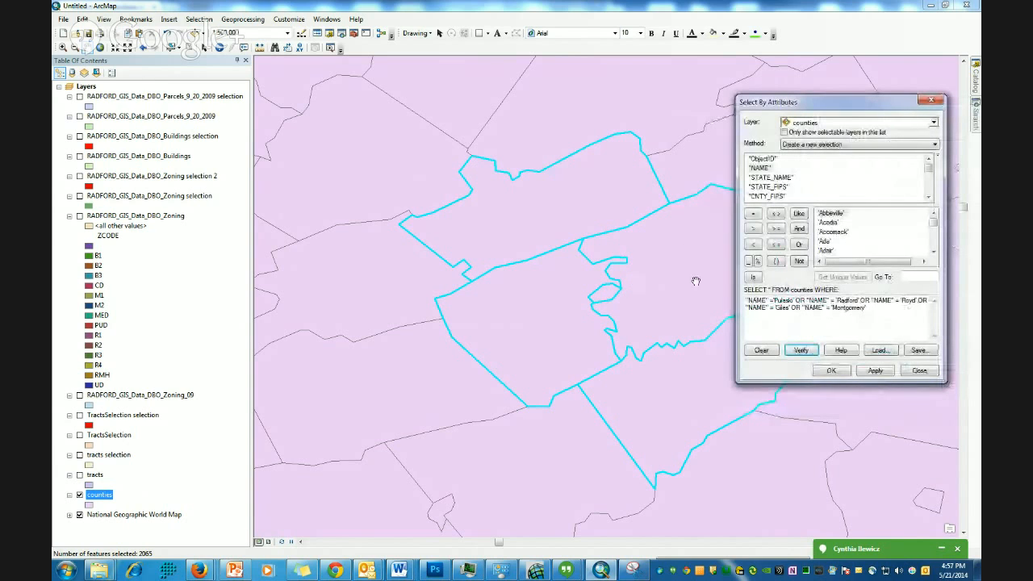
double_click(800, 301)
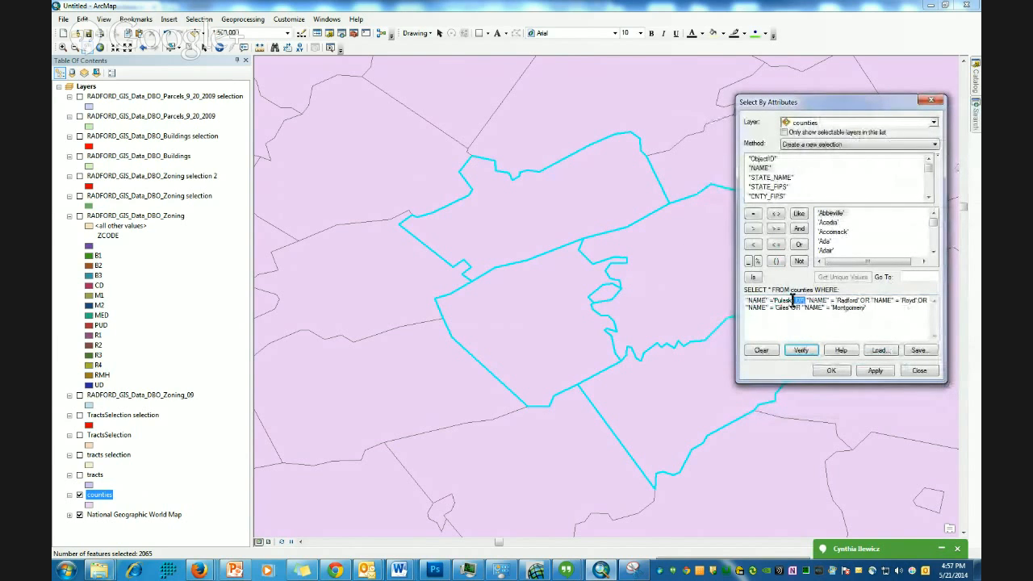
click(800, 230)
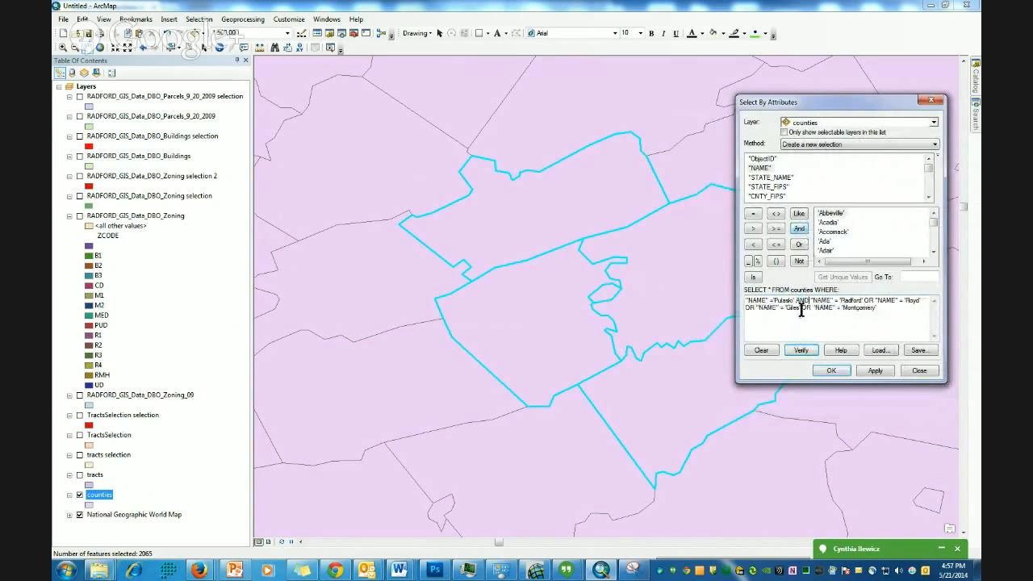
double_click(805, 307)
click(798, 229)
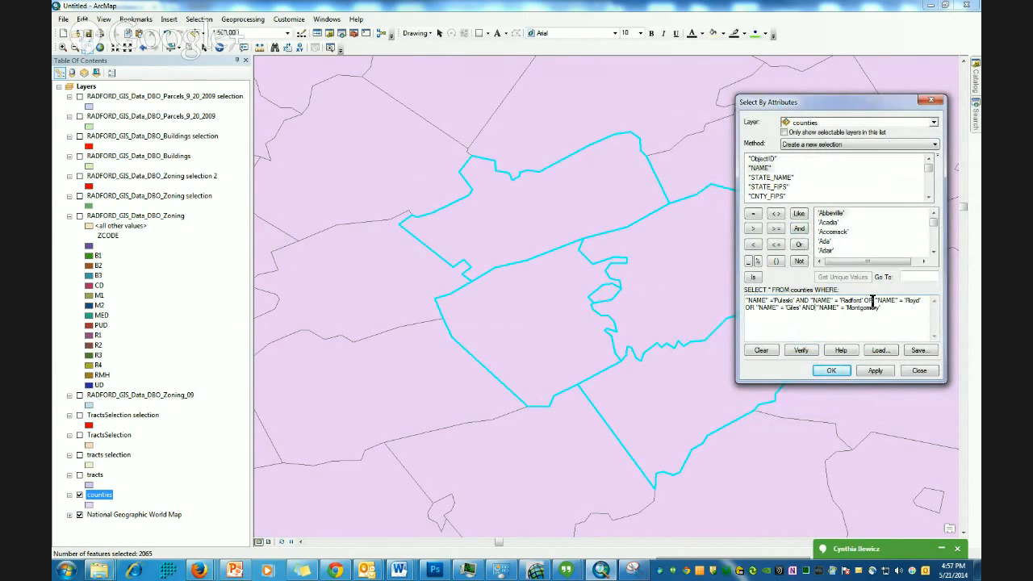
click(799, 229)
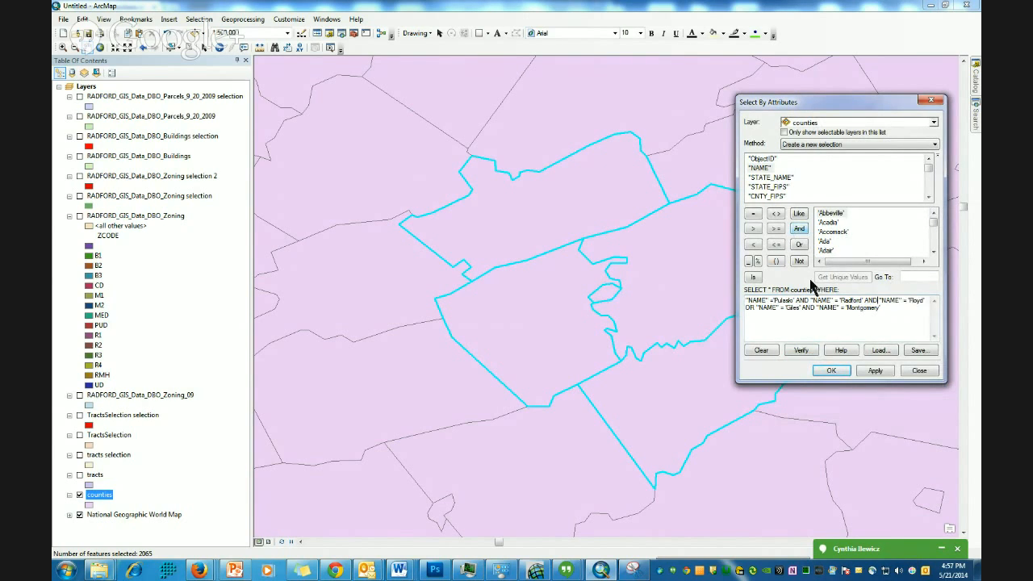
double_click(750, 307)
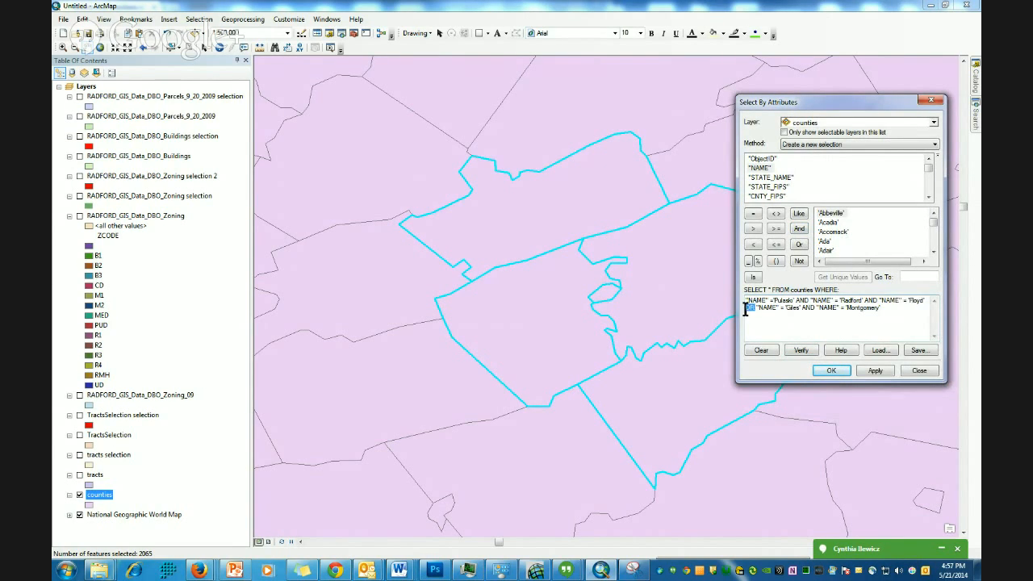
click(799, 229)
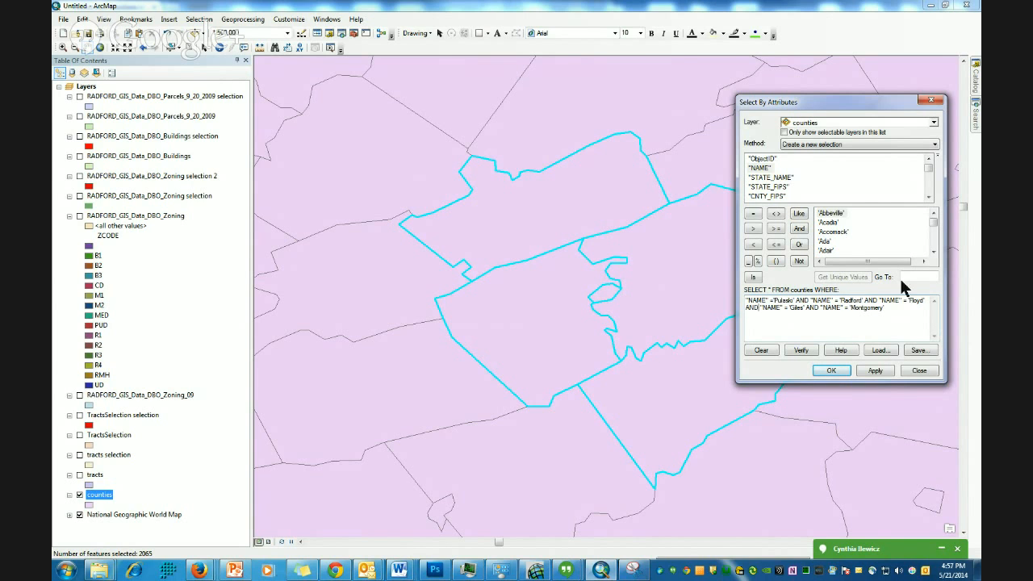
click(875, 371)
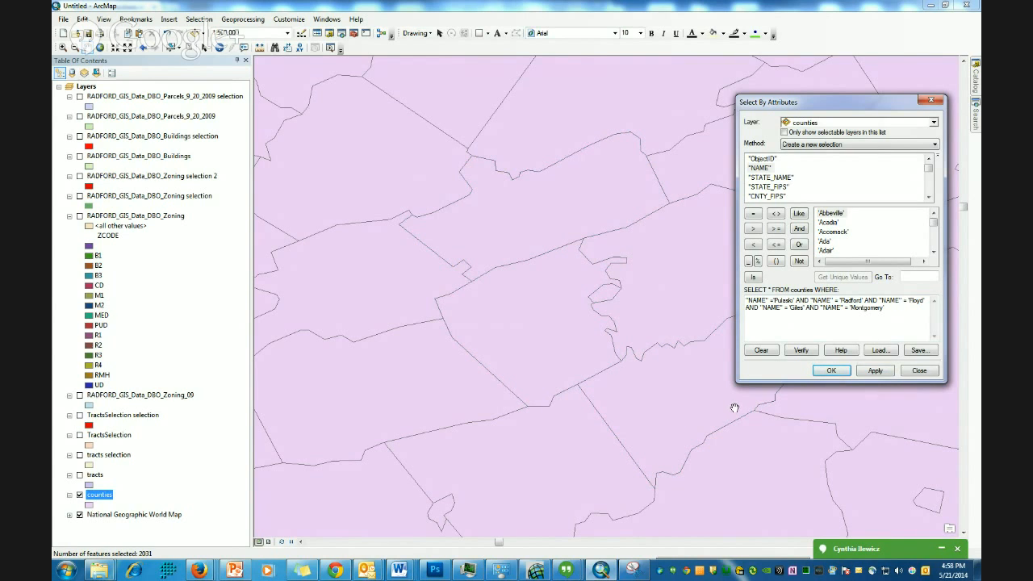
click(932, 102)
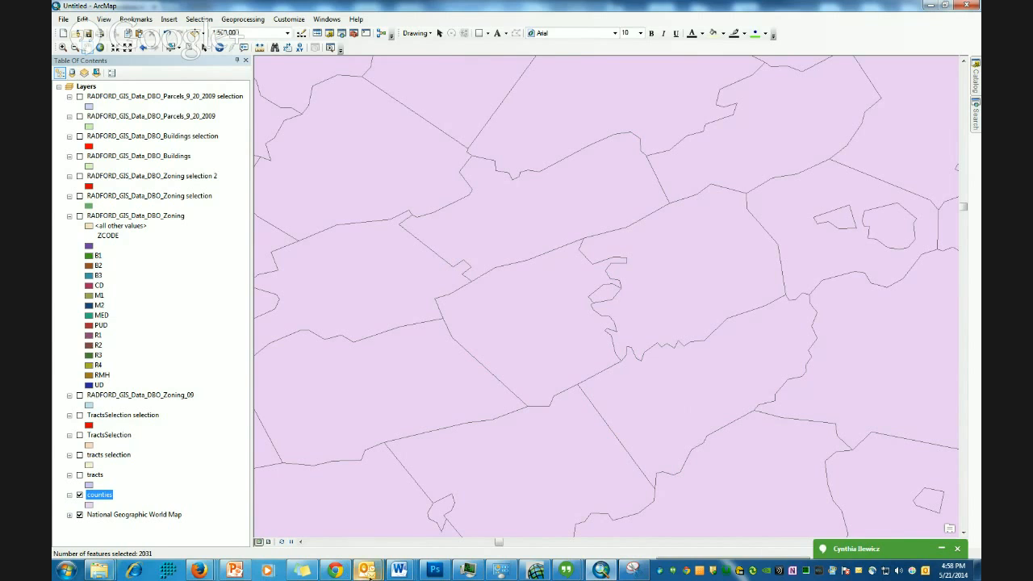
- Switch to the browser presentation, advance to the Select by Location slide and scroll down it
click(337, 571)
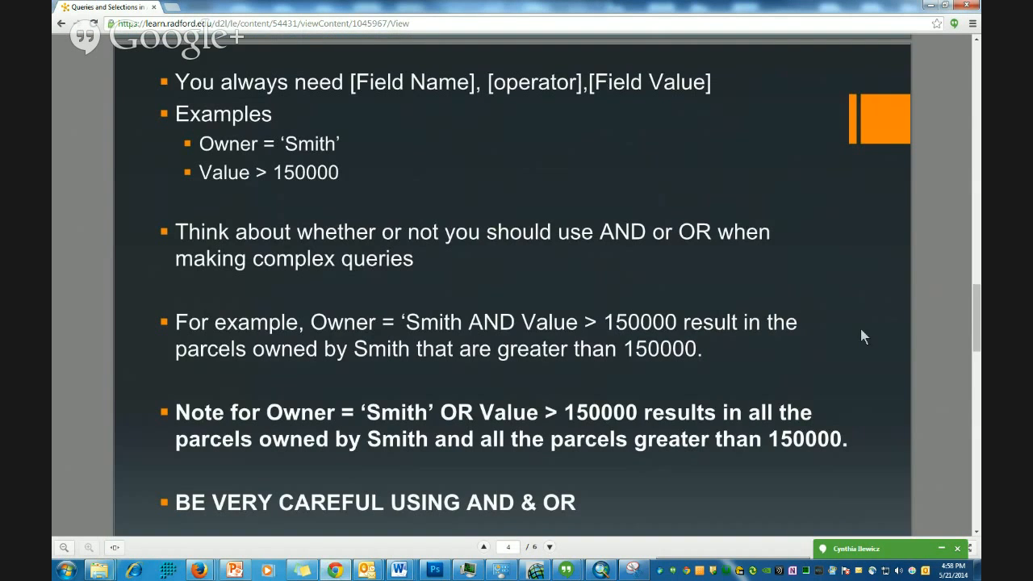
click(550, 547)
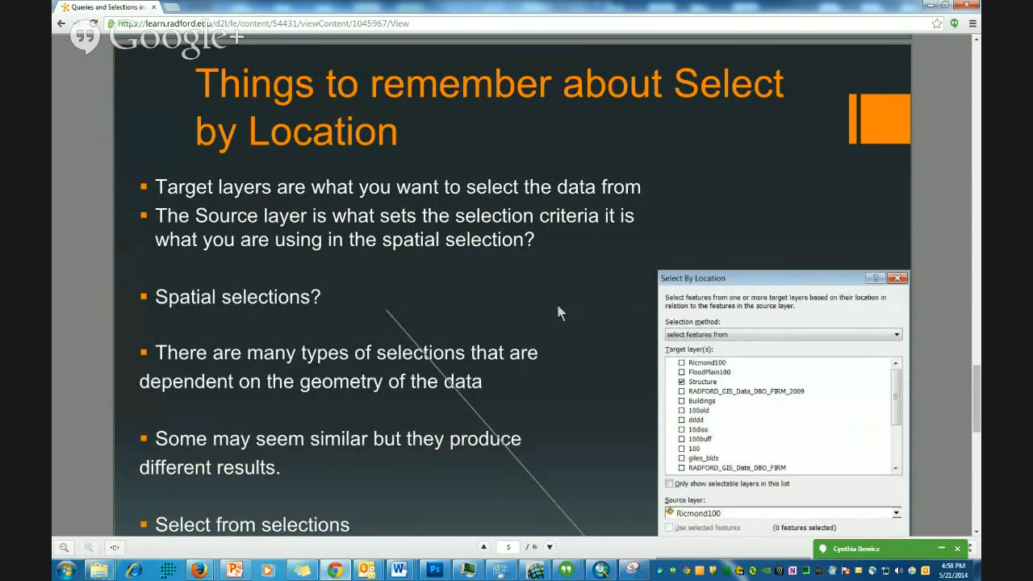
scroll(555, 323, down, 2)
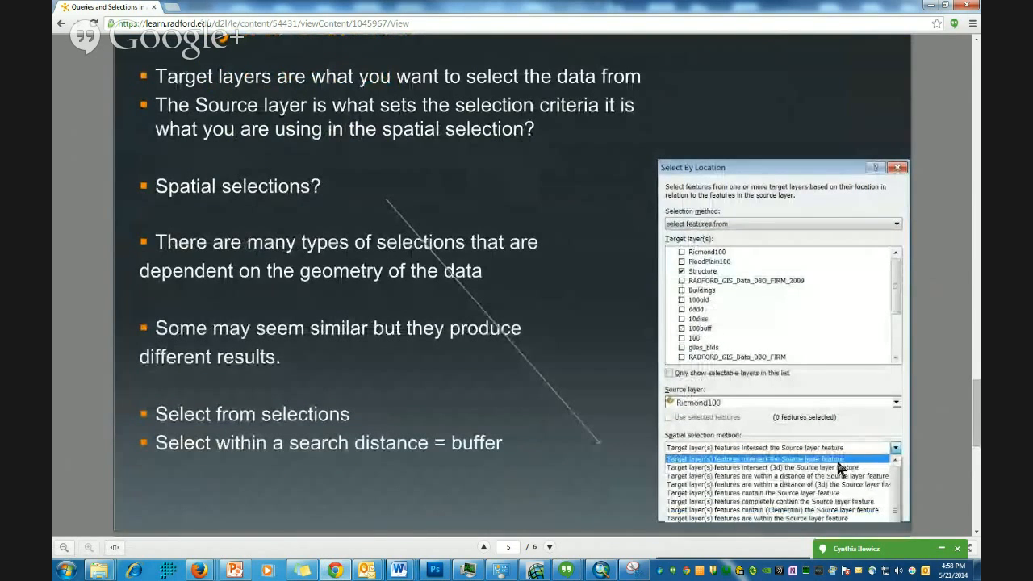